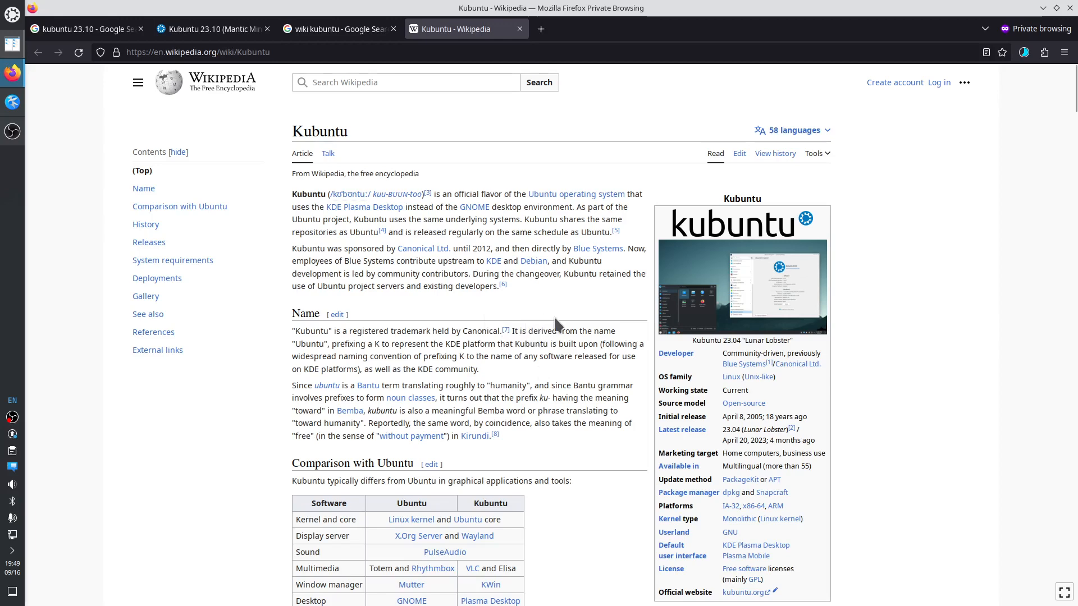
# Examine the Comparison with Ubuntu section and the latest release entry in the Kubuntu Wikipedia article
pyautogui.scroll(-5, 547, 360)
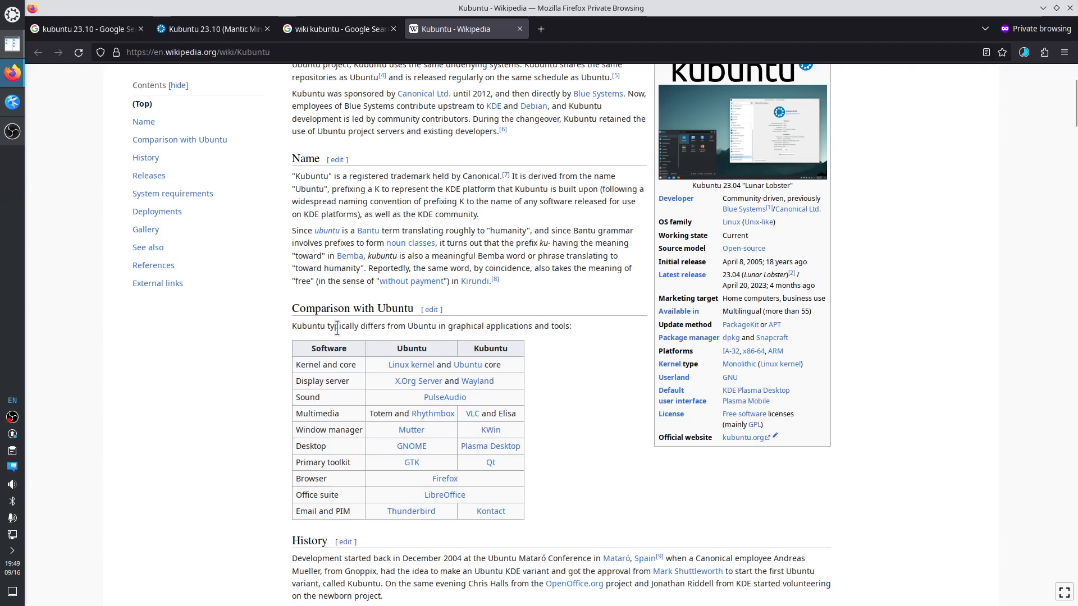
pyautogui.moveTo(330, 308); pyautogui.dragTo(415, 308)
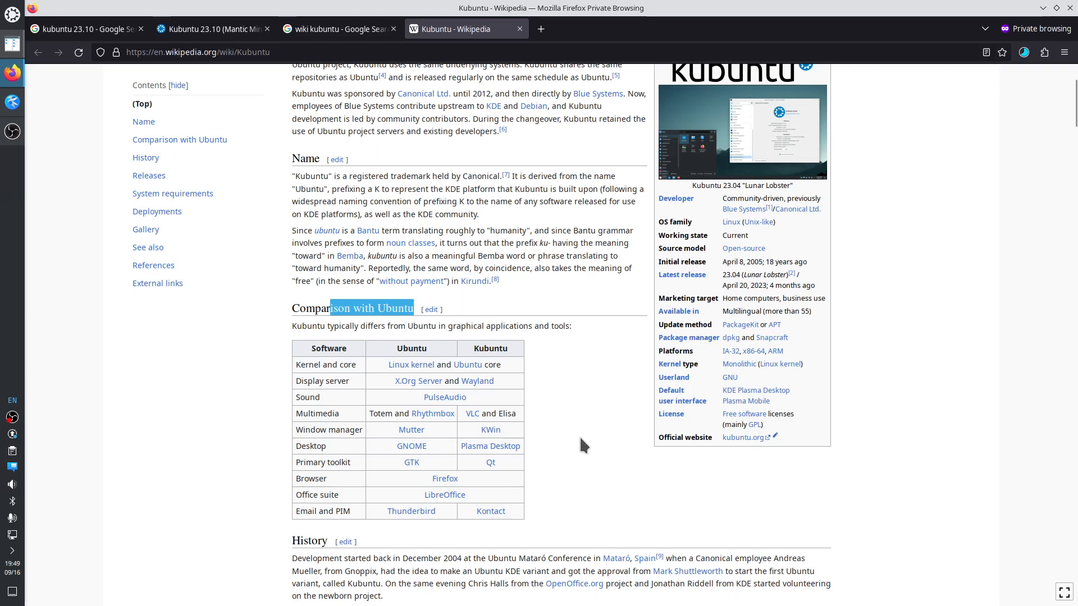
pyautogui.scroll(3, 616, 379)
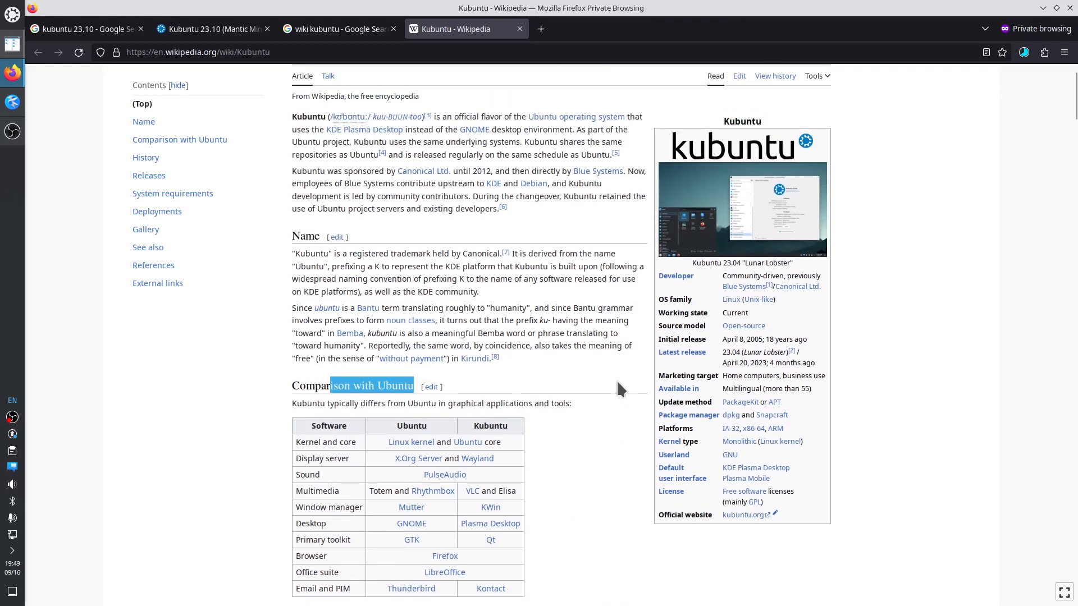
pyautogui.moveTo(722, 352); pyautogui.dragTo(739, 351)
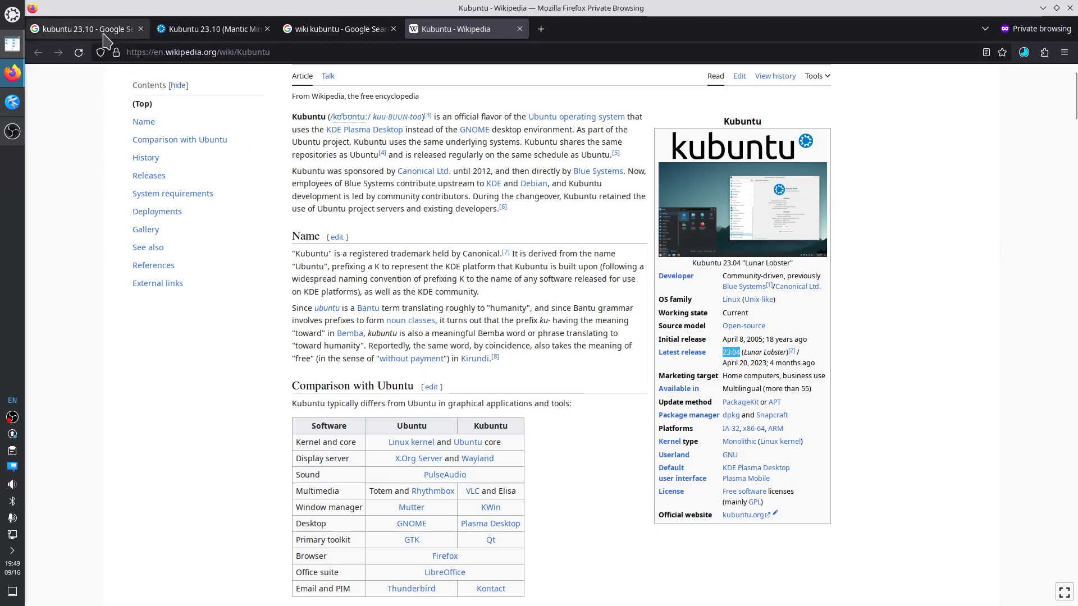
# Examine the Kubuntu 23.10 daily build page for the mantic-desktop-amd64.iso file and its size
pyautogui.click(109, 34)
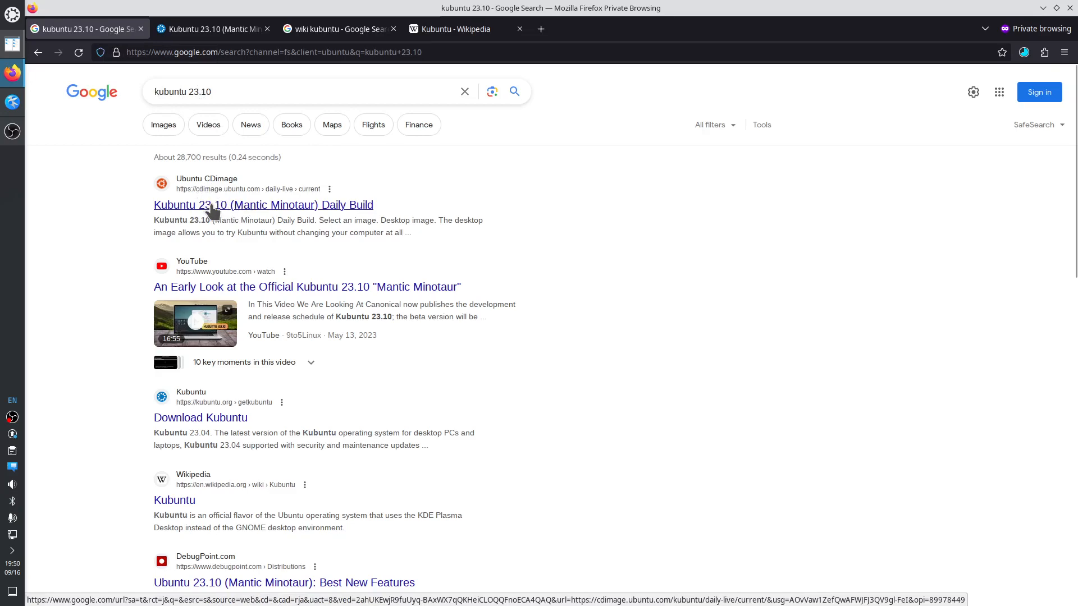
pyautogui.click(222, 30)
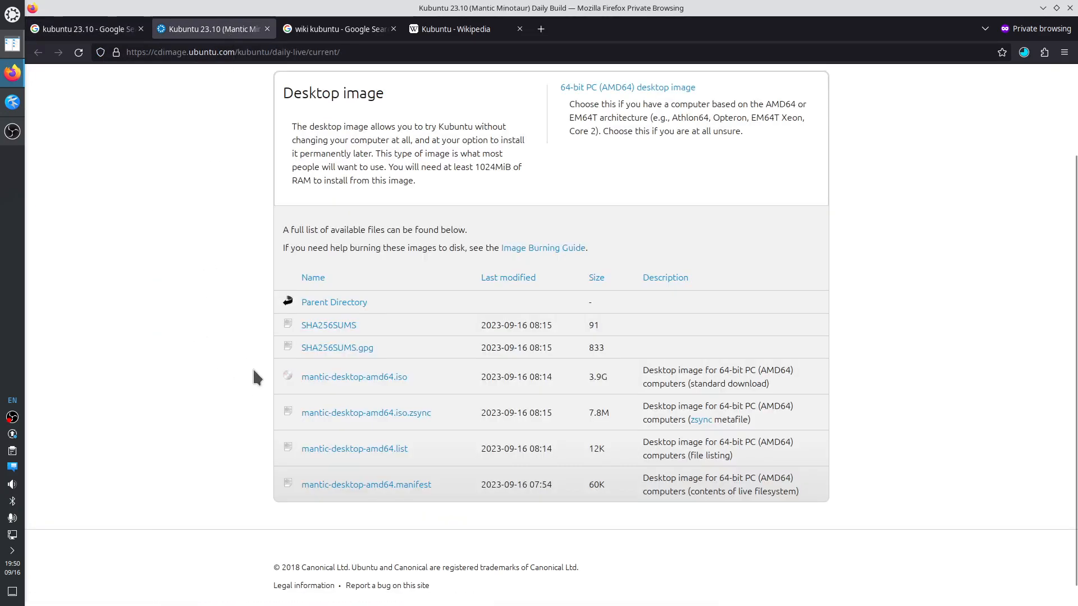
pyautogui.moveTo(417, 379); pyautogui.dragTo(302, 380)
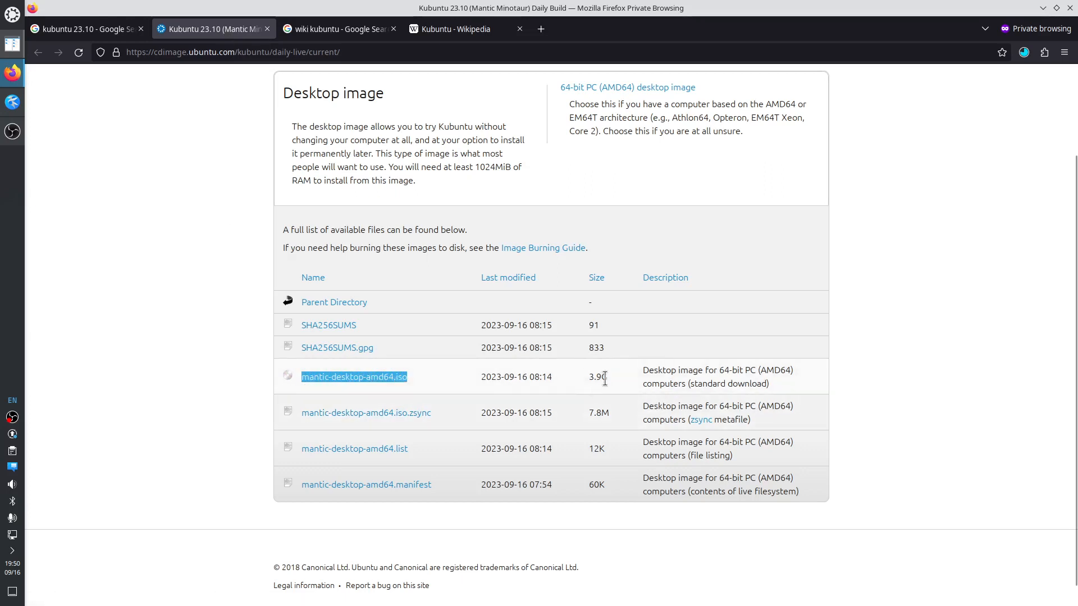
pyautogui.moveTo(608, 377); pyautogui.dragTo(590, 378)
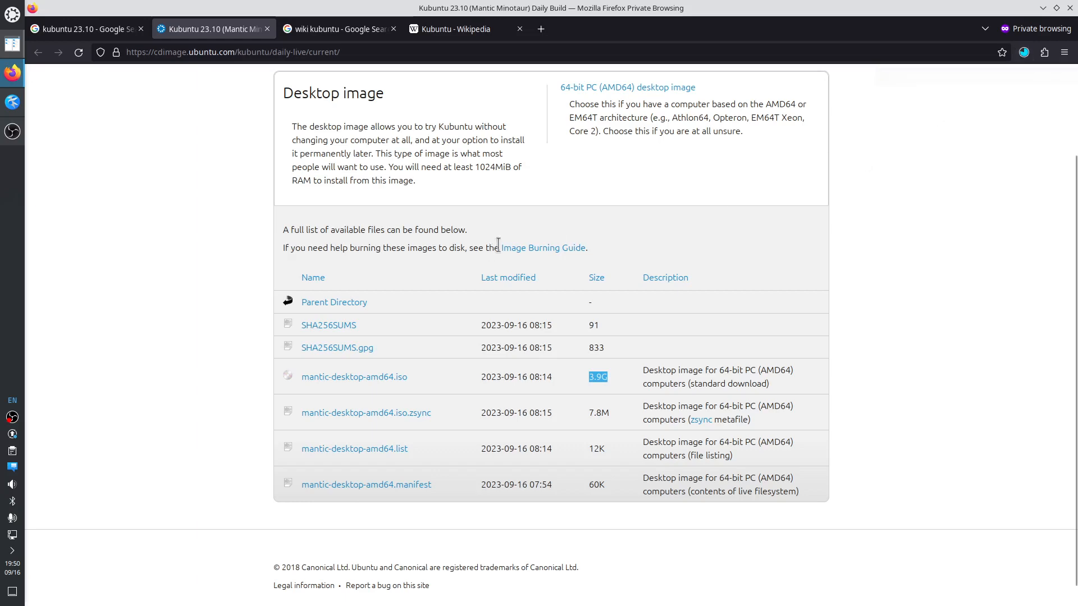
pyautogui.click(13, 133)
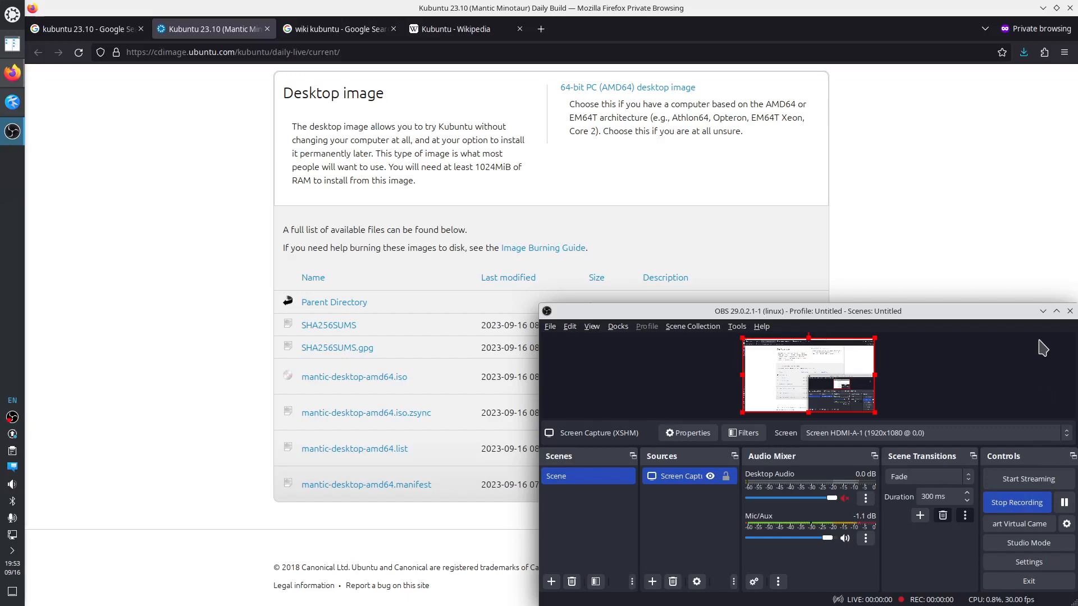
pyautogui.click(1042, 311)
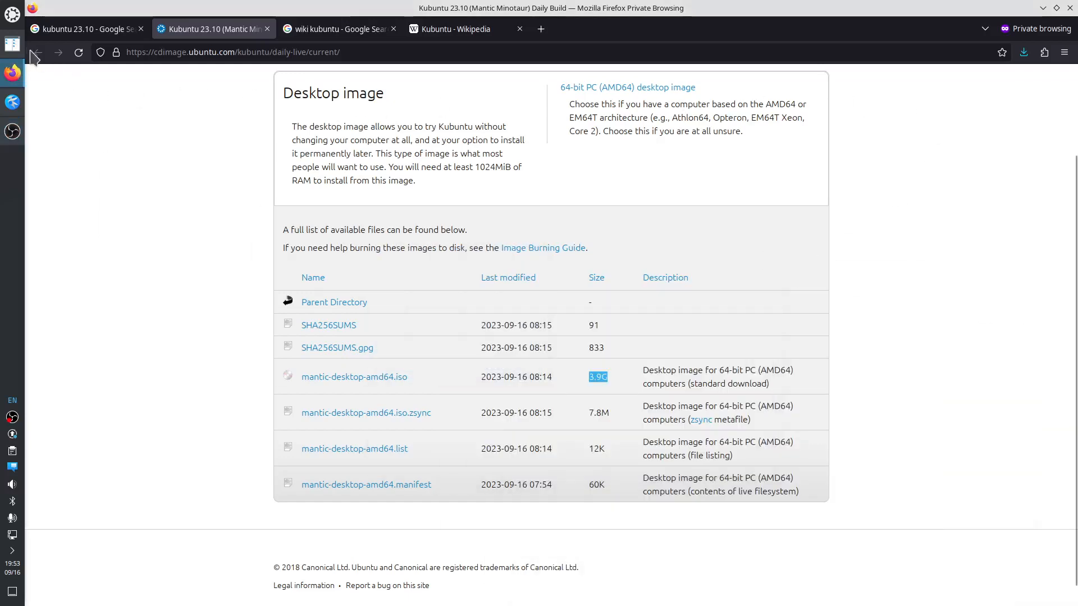
# Launch Virtual Machine Manager and start creating a new virtual machine from local install media
pyautogui.click(16, 17)
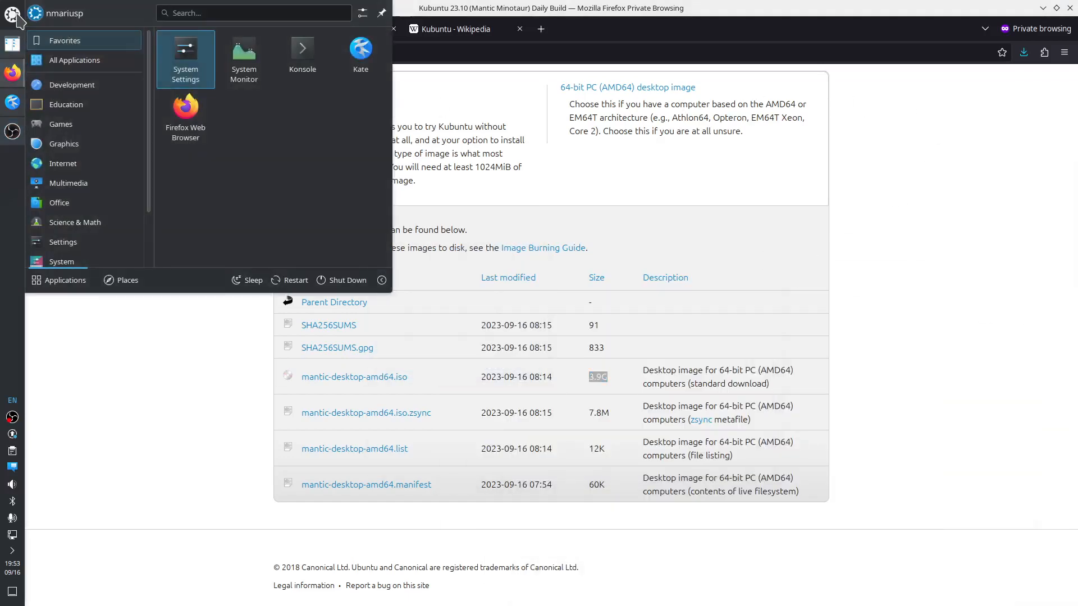
pyautogui.write('vir')
pyautogui.press('Return')
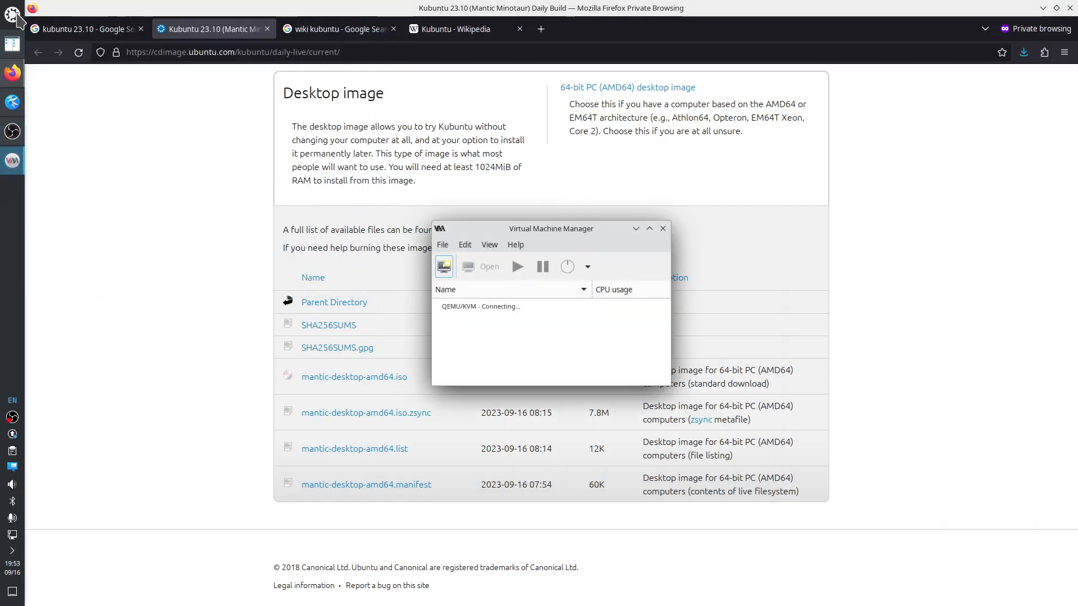
pyautogui.click(441, 245)
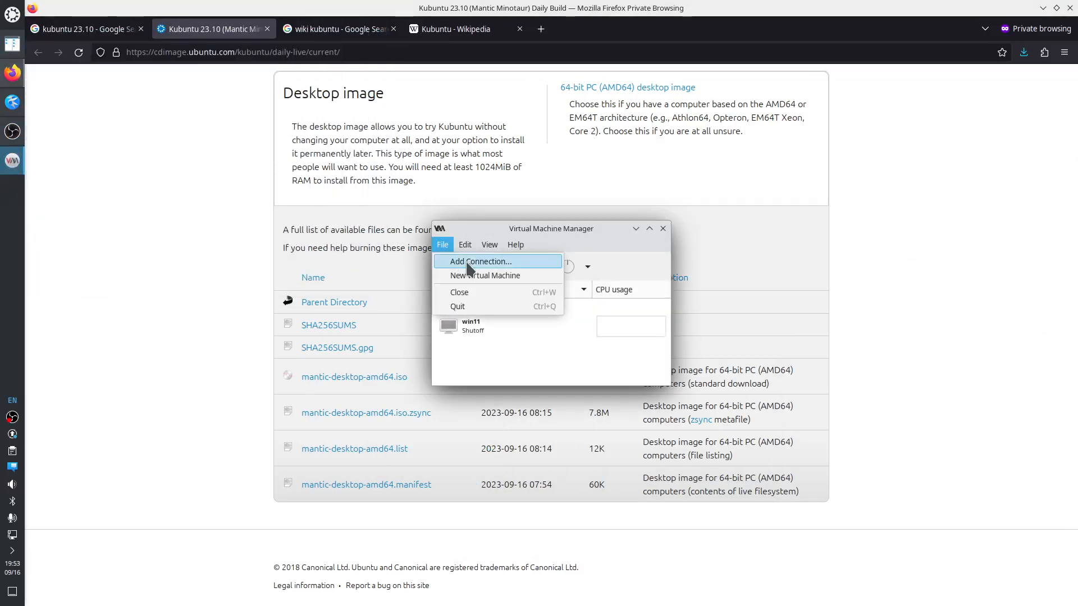
pyautogui.click(470, 276)
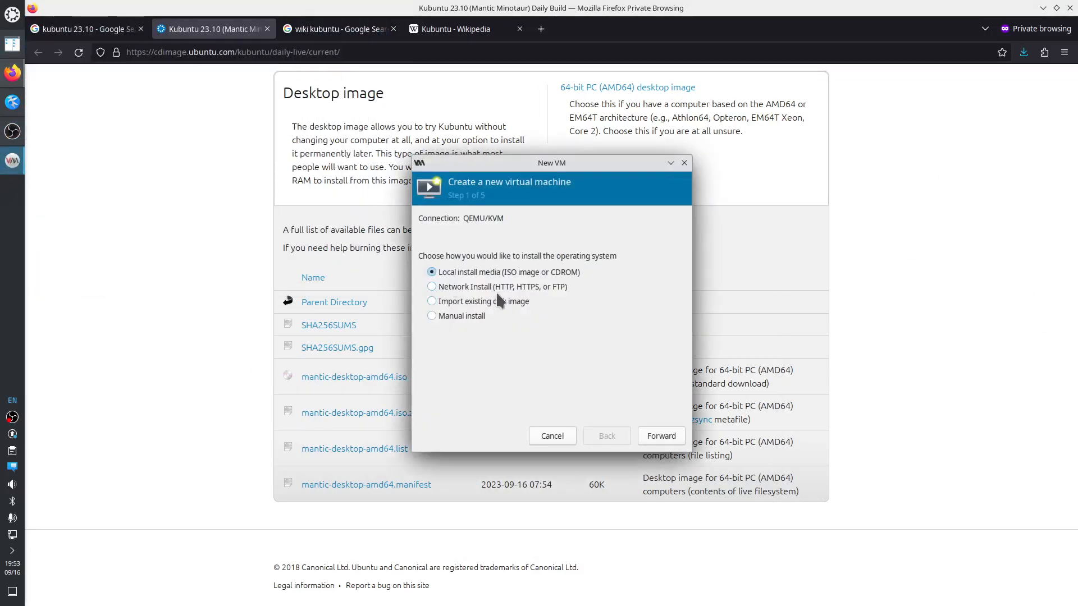
pyautogui.click(655, 438)
# Choose mantic-desktop-amd64.iso from the home directory storage pool as the install media
pyautogui.click(665, 237)
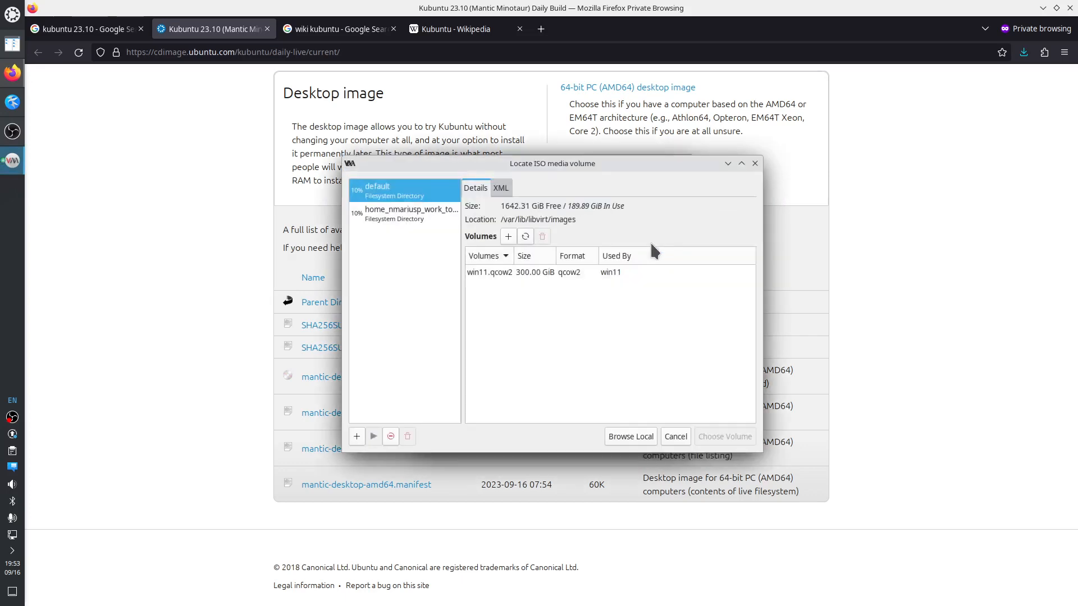
pyautogui.click(412, 213)
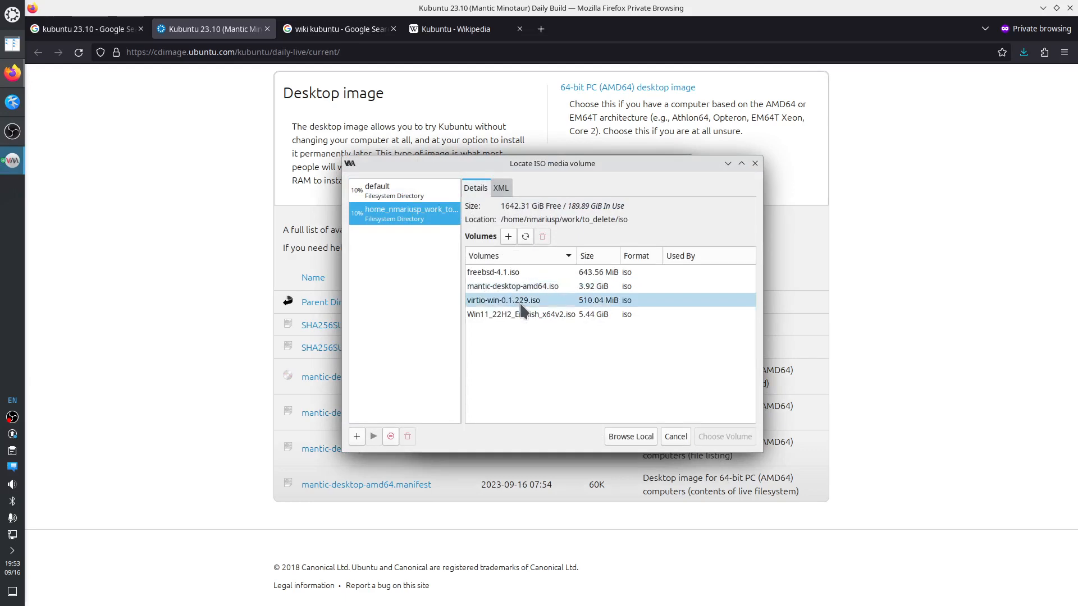
pyautogui.click(514, 289)
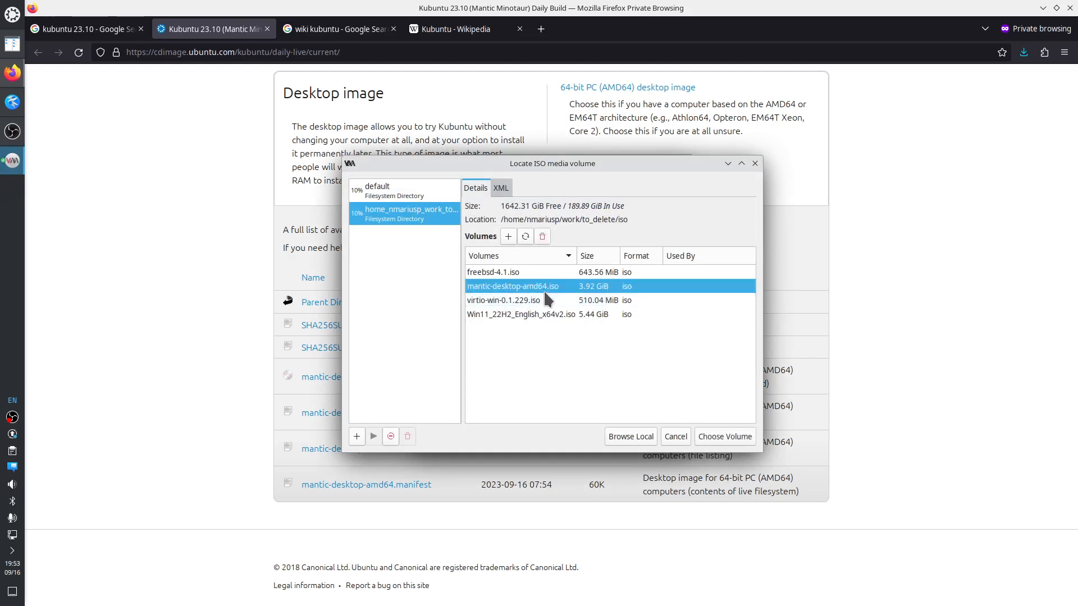
pyautogui.click(725, 437)
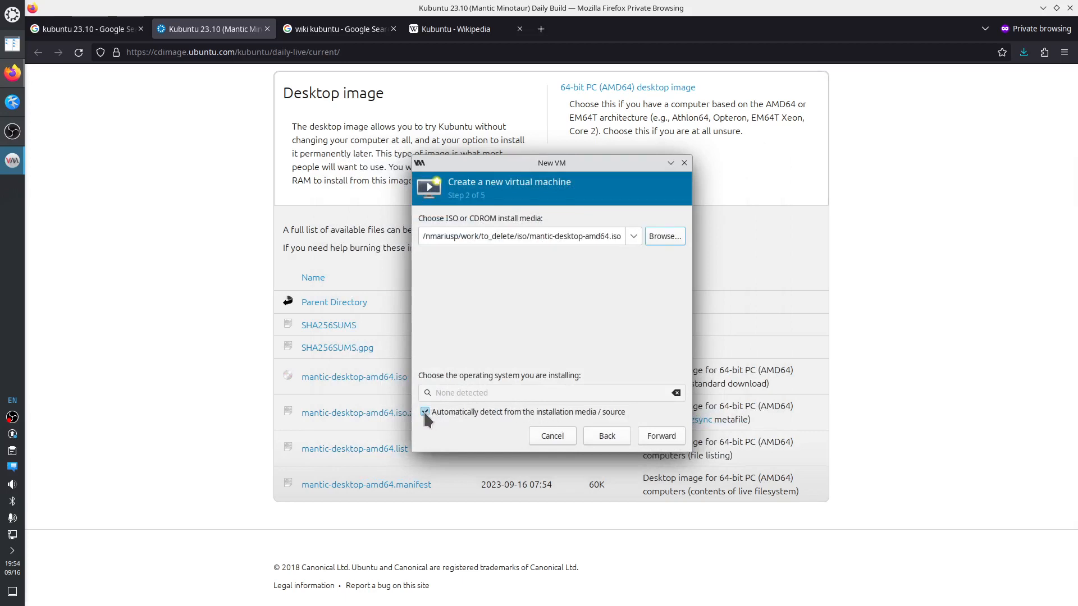
# Turn off automatic operating system detection, set the operating system to Ubuntu 23.10, and continue the wizard
pyautogui.click(424, 412)
pyautogui.click(463, 393)
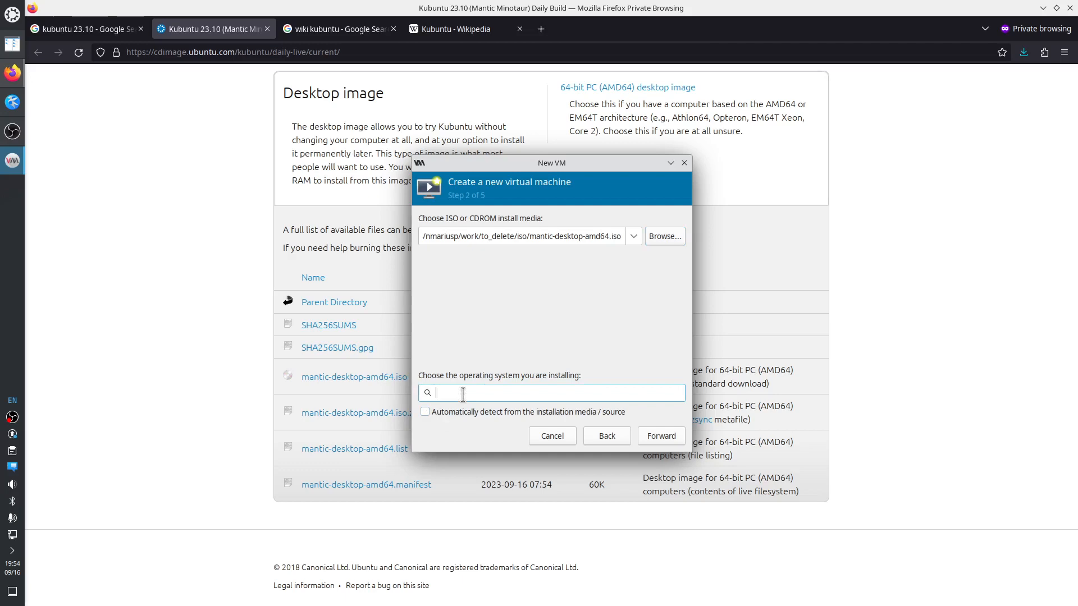
pyautogui.write('Ubunt')
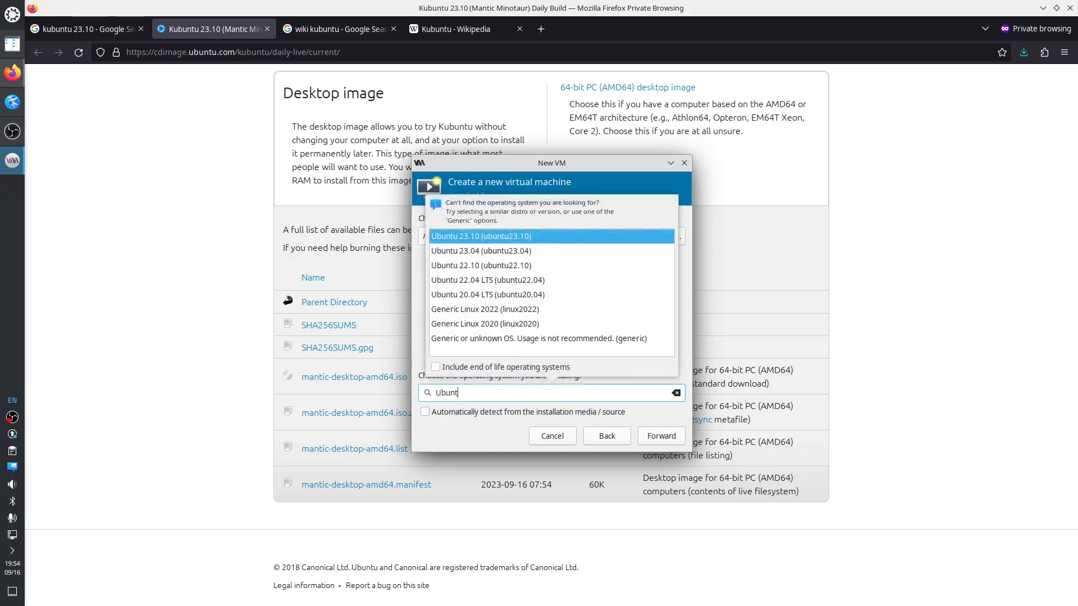
pyautogui.click(480, 237)
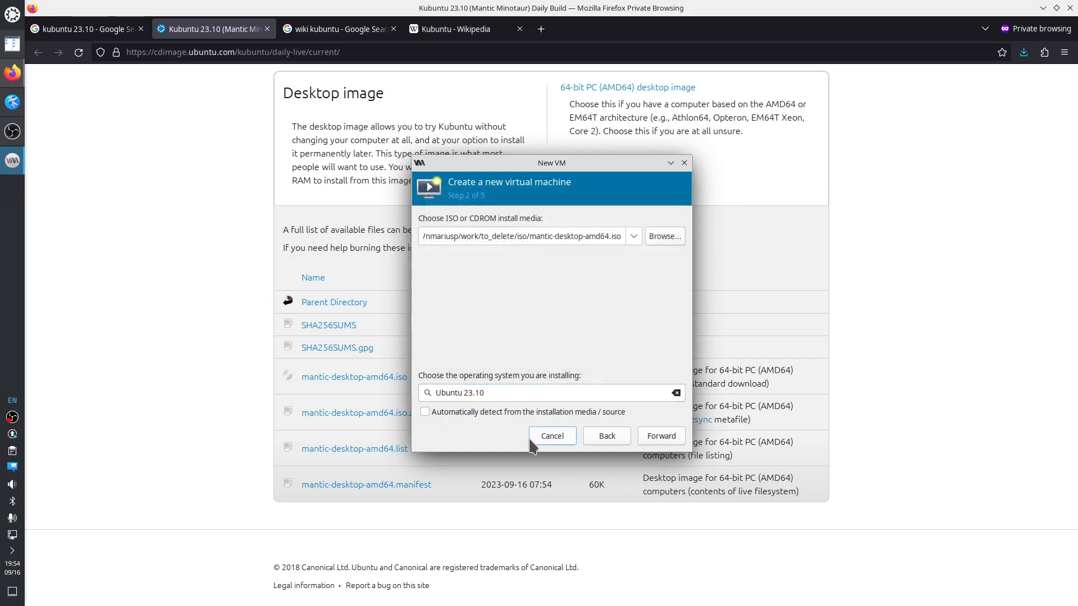
pyautogui.click(651, 437)
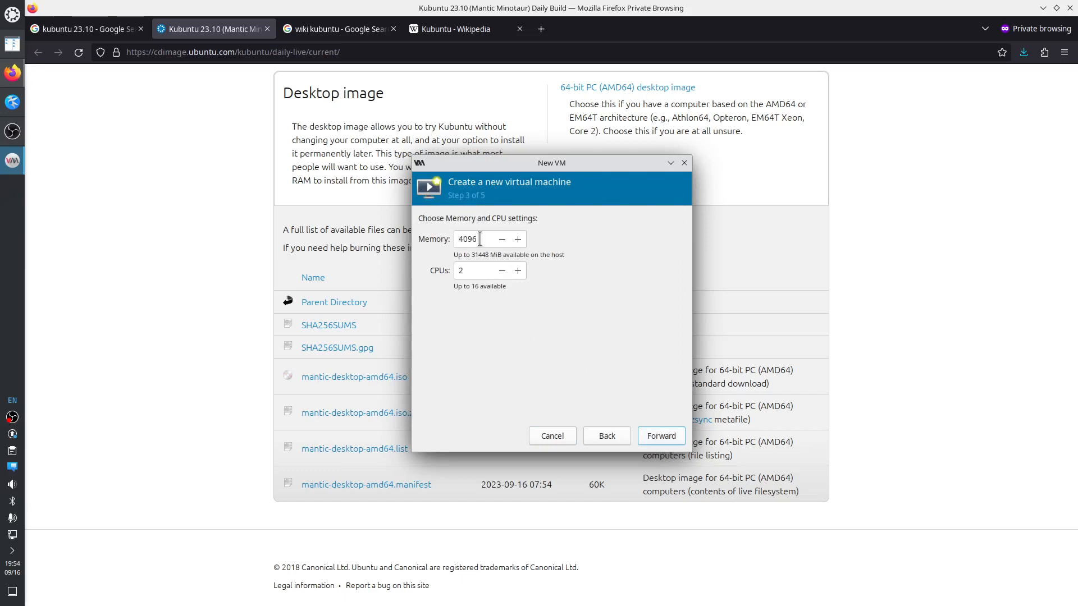
# Allocate 10240 MiB of memory and 15 CPUs to the virtual machine
pyautogui.moveTo(480, 239); pyautogui.dragTo(446, 241)
pyautogui.write('10240')
pyautogui.click(468, 270)
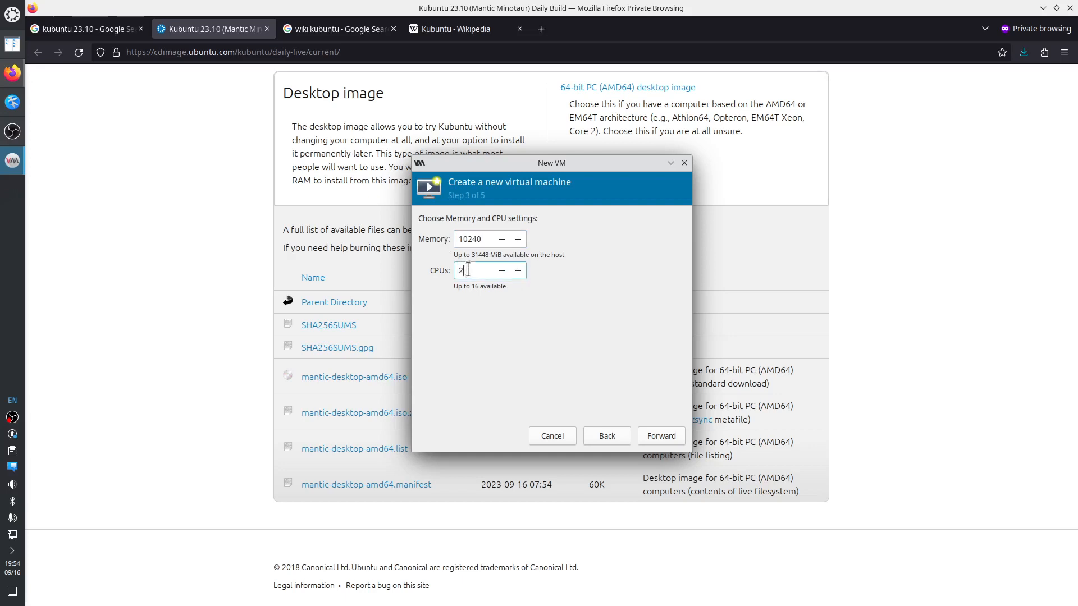
pyautogui.moveTo(468, 270); pyautogui.dragTo(452, 273)
pyautogui.click(655, 446)
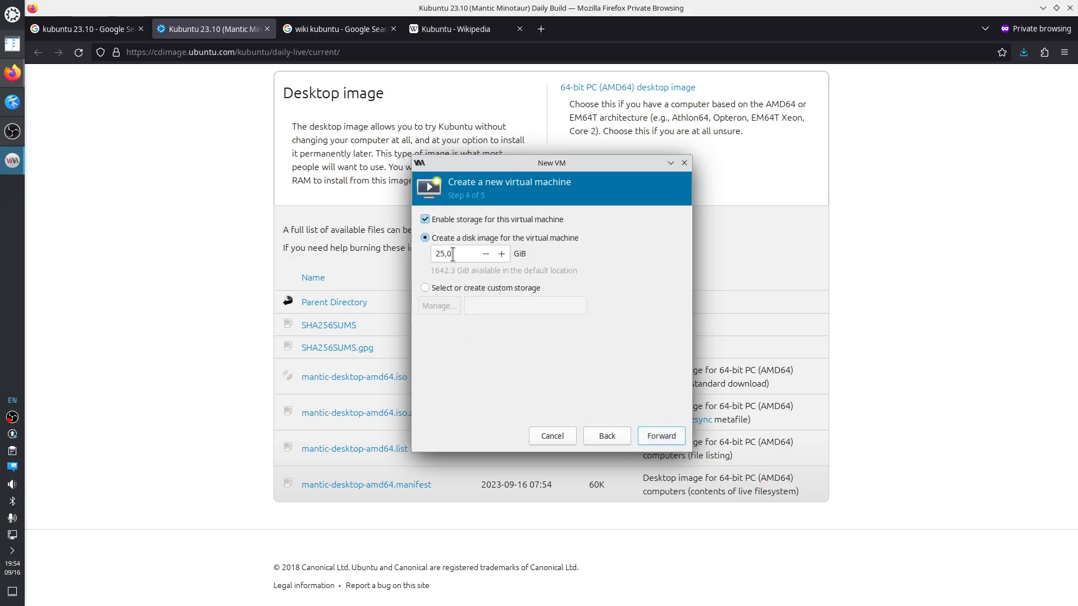
# Create a 300 GiB disk image for the virtual machine
pyautogui.moveTo(454, 253); pyautogui.dragTo(436, 252)
pyautogui.write('300')
pyautogui.click(662, 436)
# Name the virtual machine kubuntu2310 and finish the wizard with configuration customization before install enabled
pyautogui.click(460, 239)
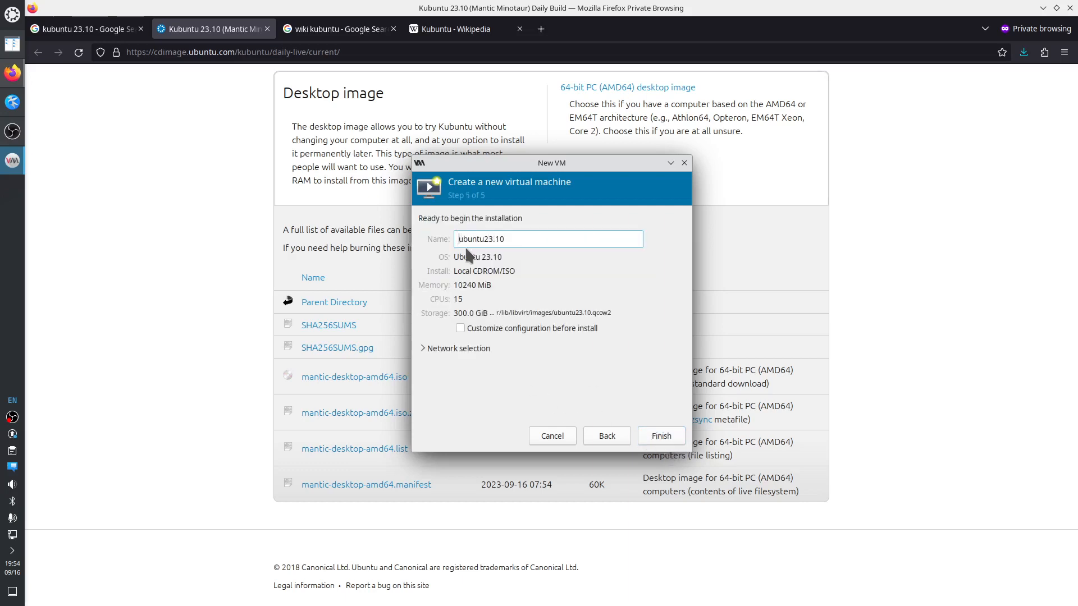
pyautogui.write('k')
pyautogui.press('BackSpace')
pyautogui.click(460, 329)
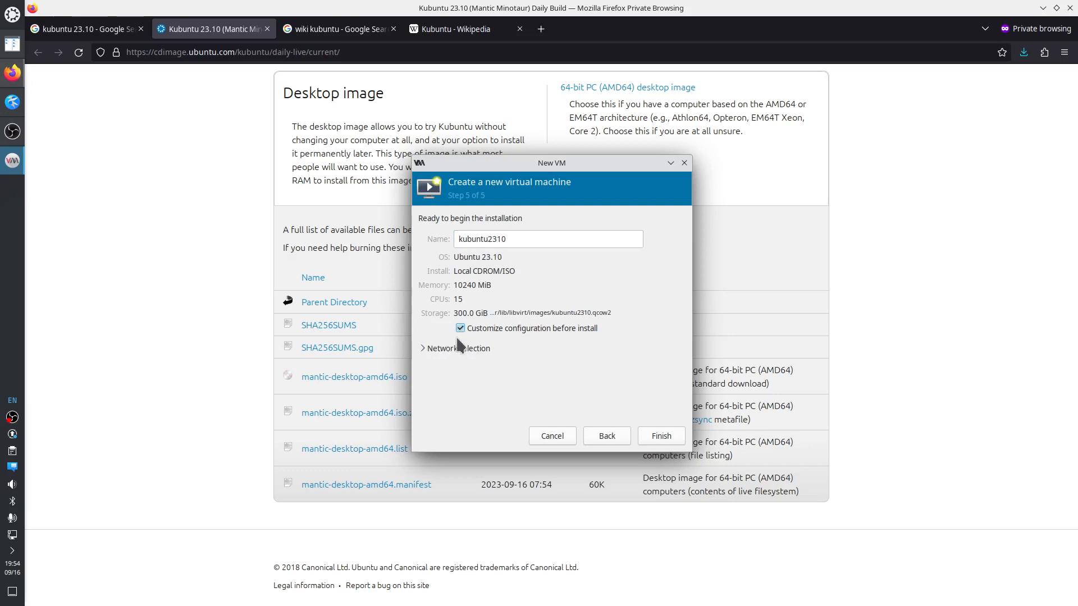
pyautogui.click(423, 348)
pyautogui.click(423, 348)
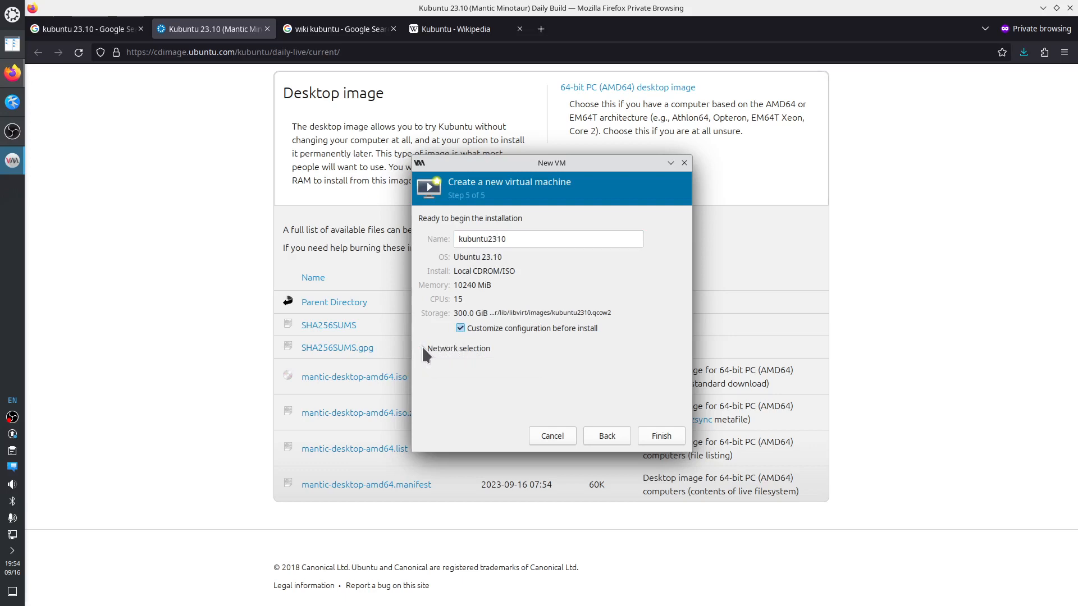
pyautogui.click(662, 436)
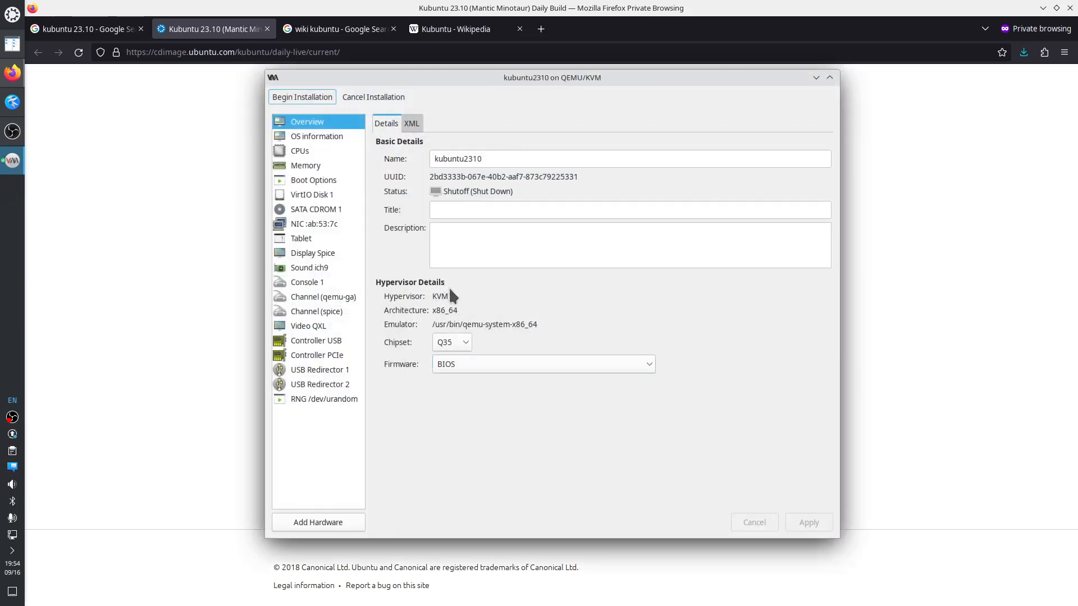
# Review the available chipset options and the operating system information of the virtual machine
pyautogui.click(457, 342)
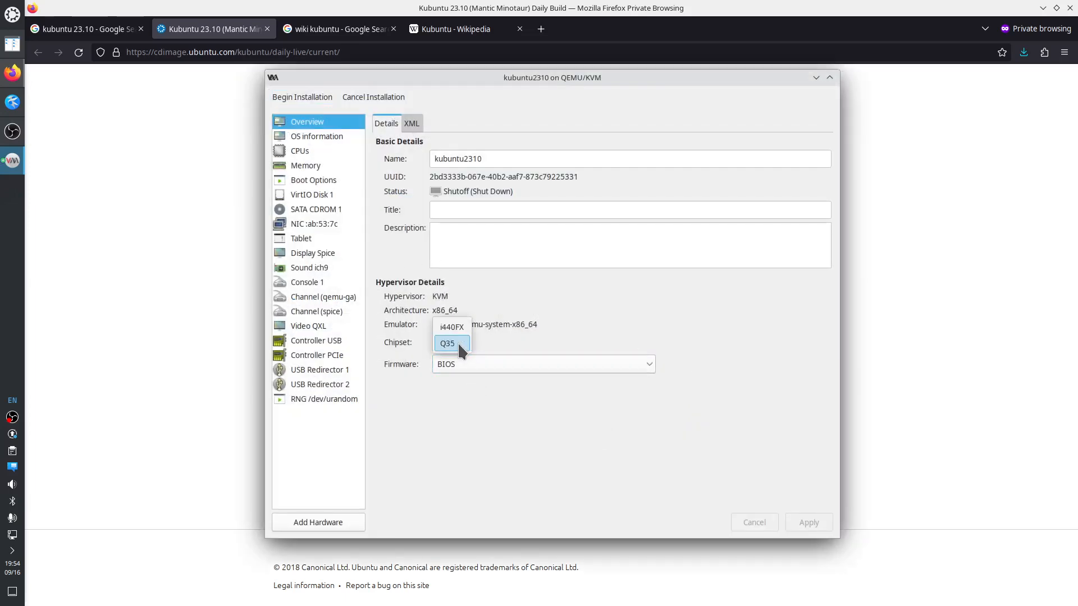
pyautogui.click(457, 342)
pyautogui.click(343, 136)
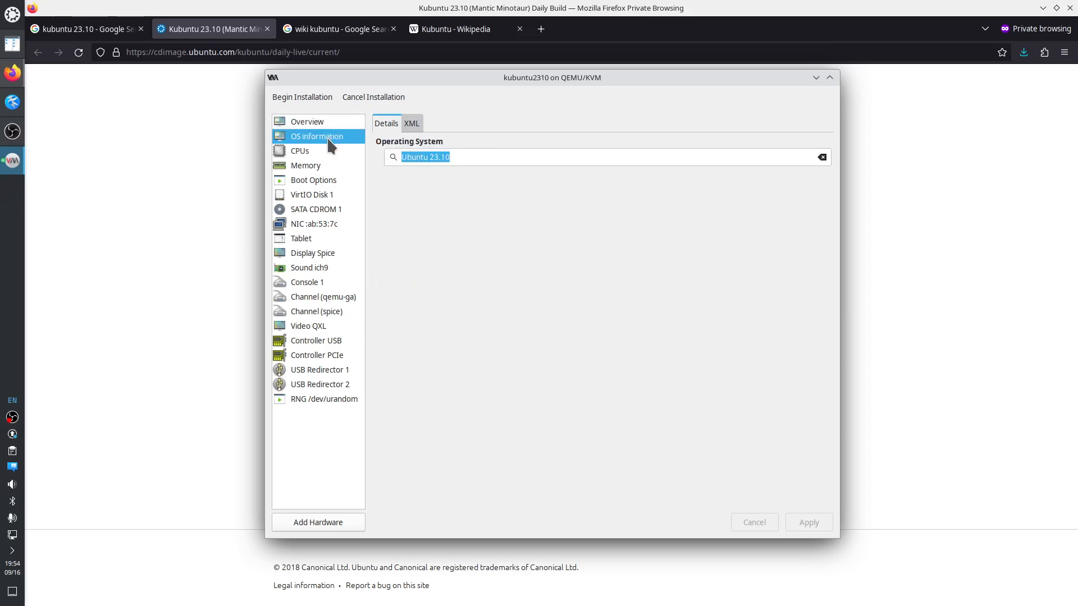
# Copy the host CPU configuration and apply a manual CPU topology of 1 socket and 15 cores
pyautogui.click(312, 150)
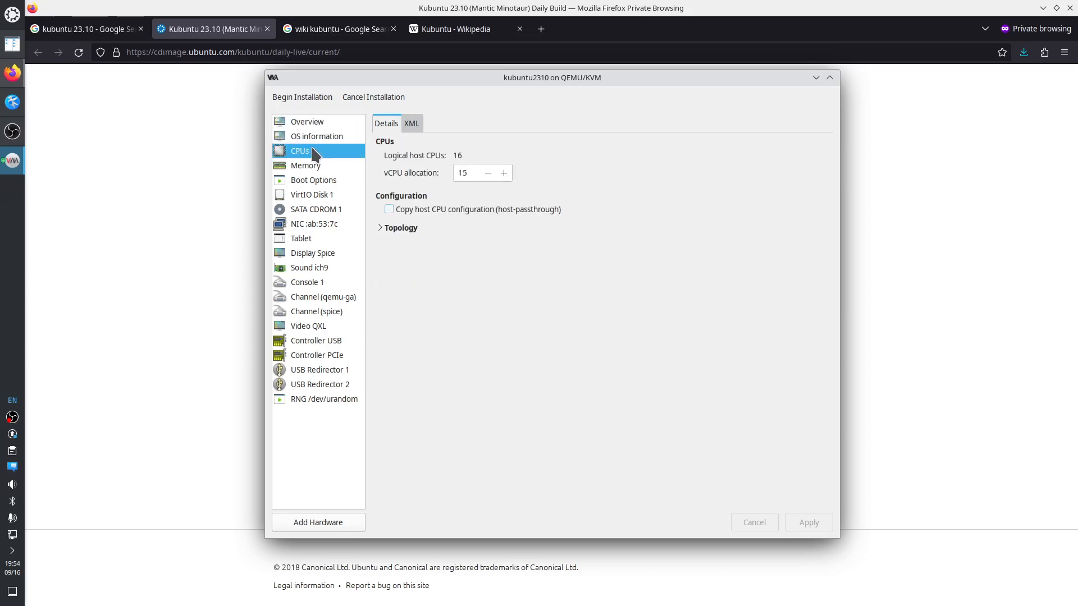
pyautogui.click(379, 227)
pyautogui.click(396, 239)
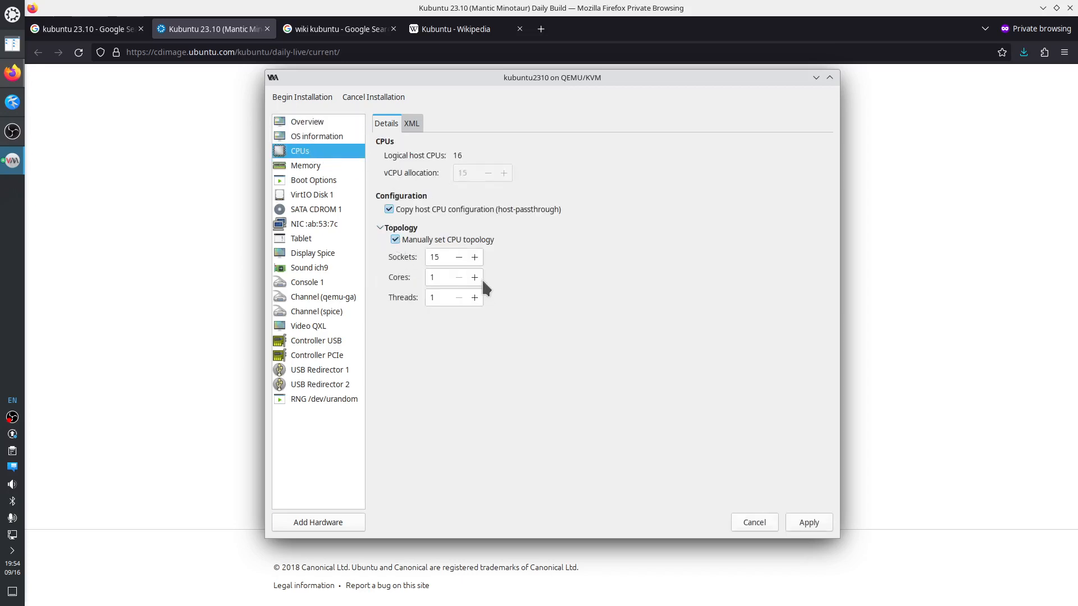
pyautogui.doubleClick(433, 257)
pyautogui.write('1')
pyautogui.click(440, 276)
pyautogui.write('5')
pyautogui.click(814, 522)
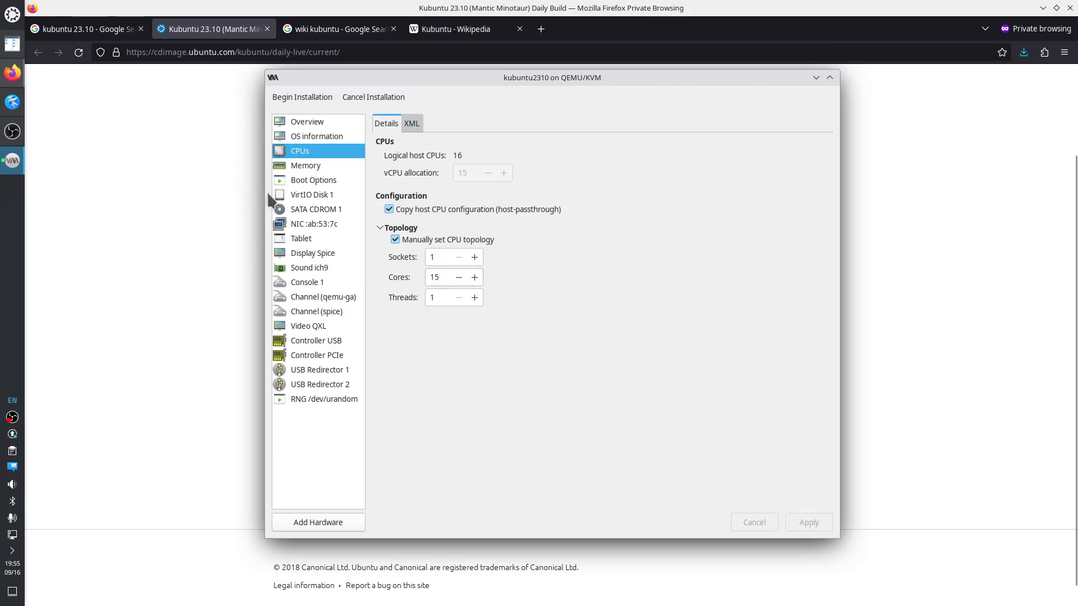
# Review the virtual machine's memory, boot options, disk bus choices, CDROM, network device models and tablet settings
pyautogui.click(314, 167)
pyautogui.click(309, 186)
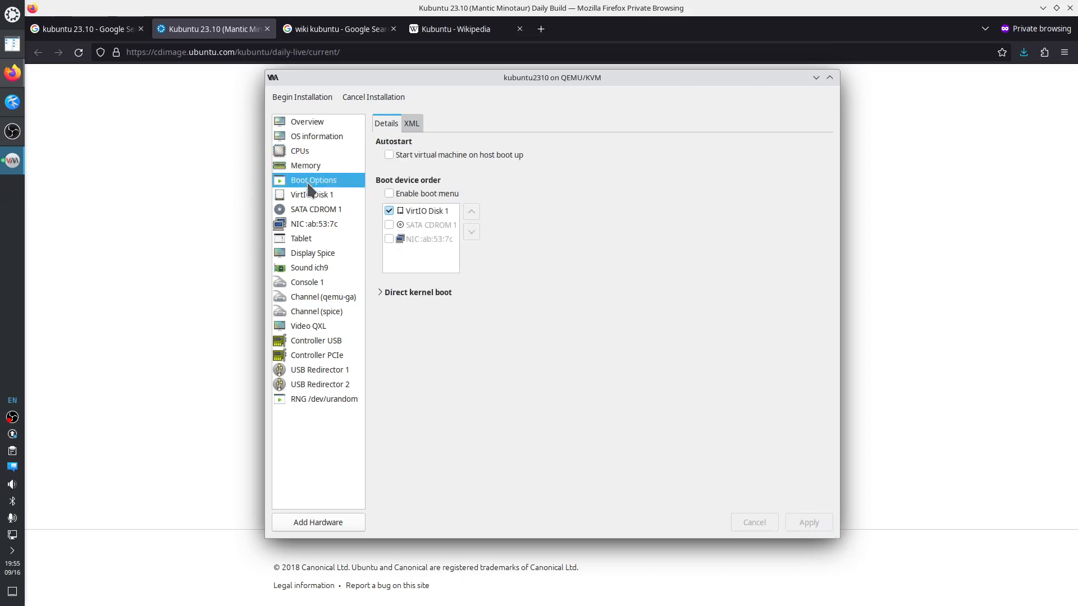
pyautogui.click(312, 195)
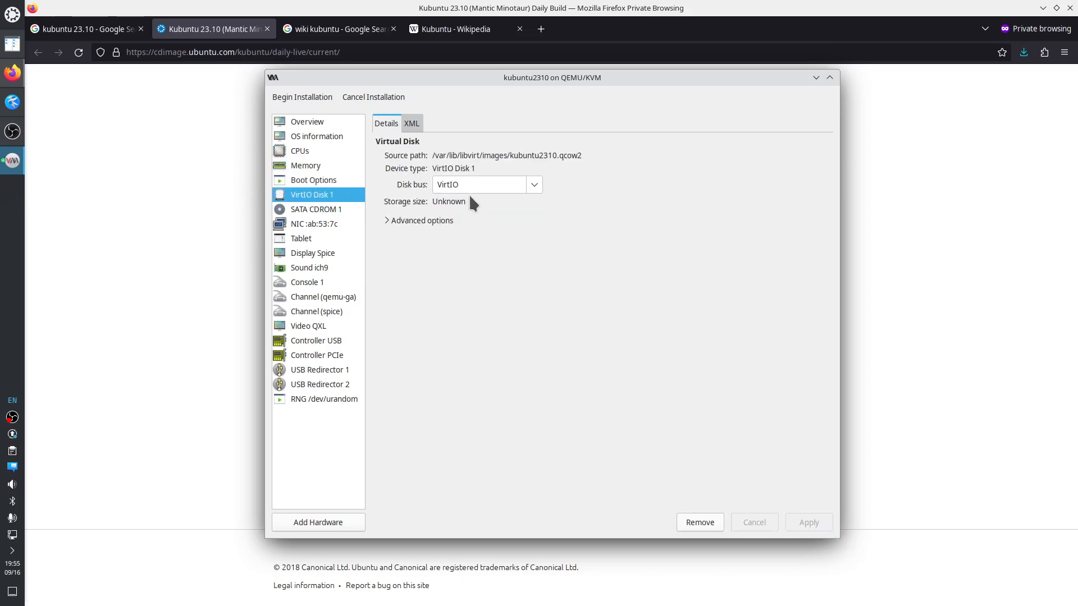
pyautogui.click(535, 185)
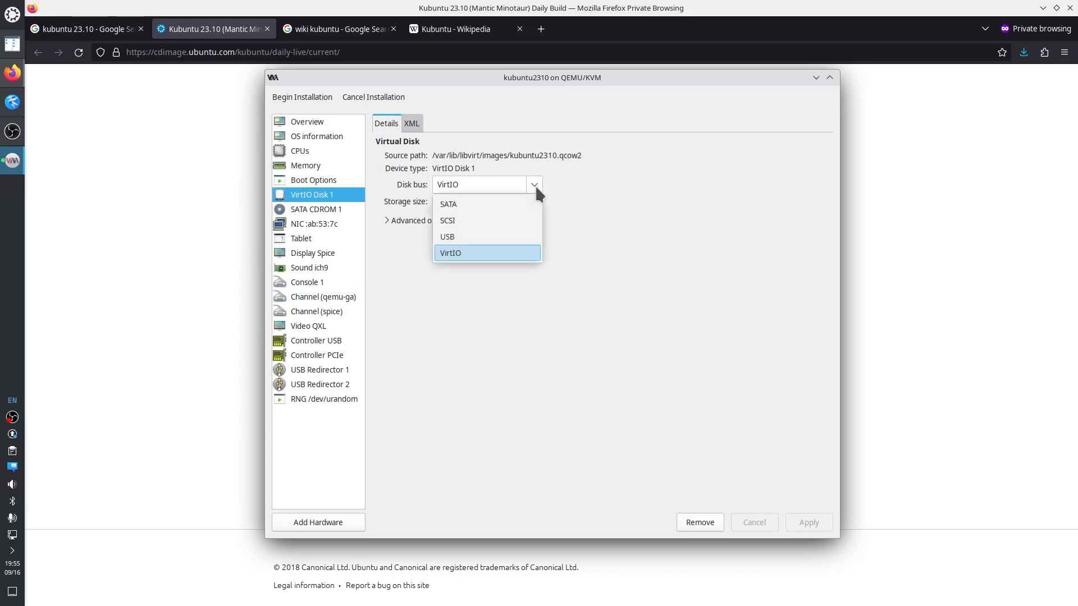
pyautogui.click(581, 184)
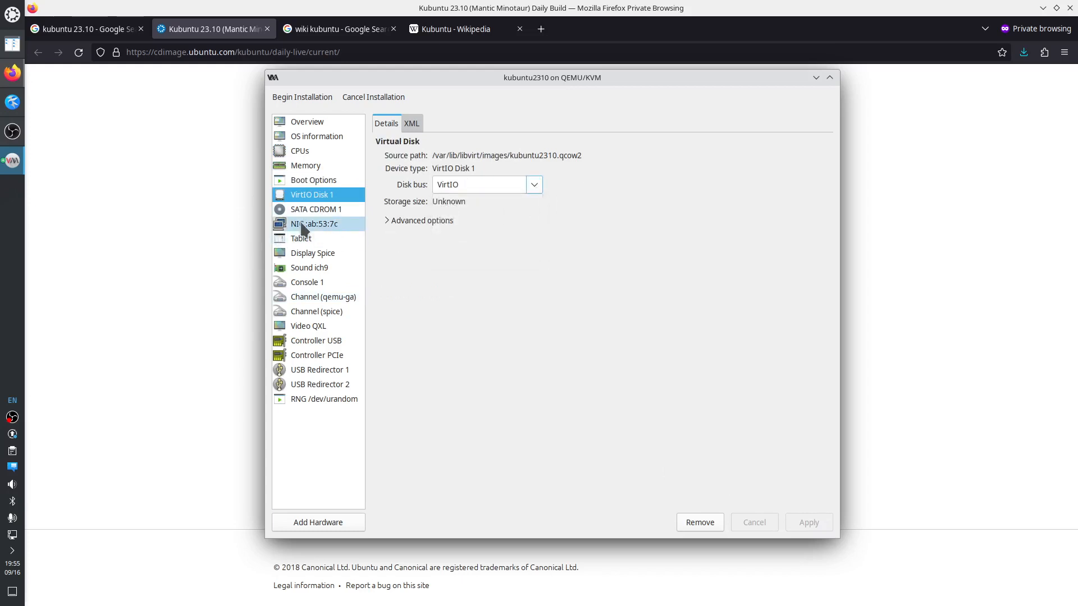
pyautogui.click(323, 216)
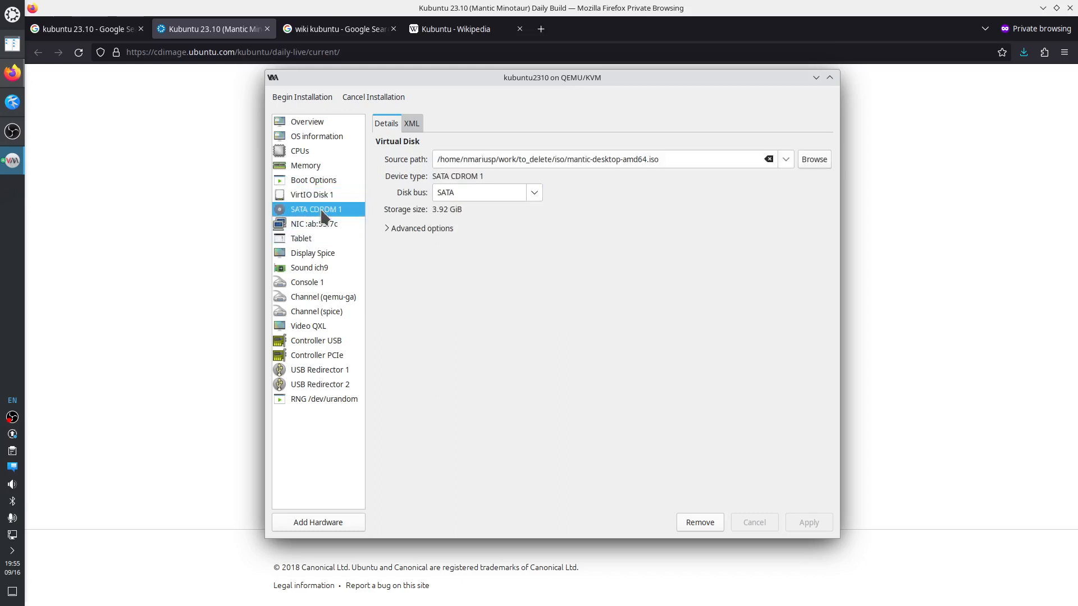
pyautogui.click(322, 225)
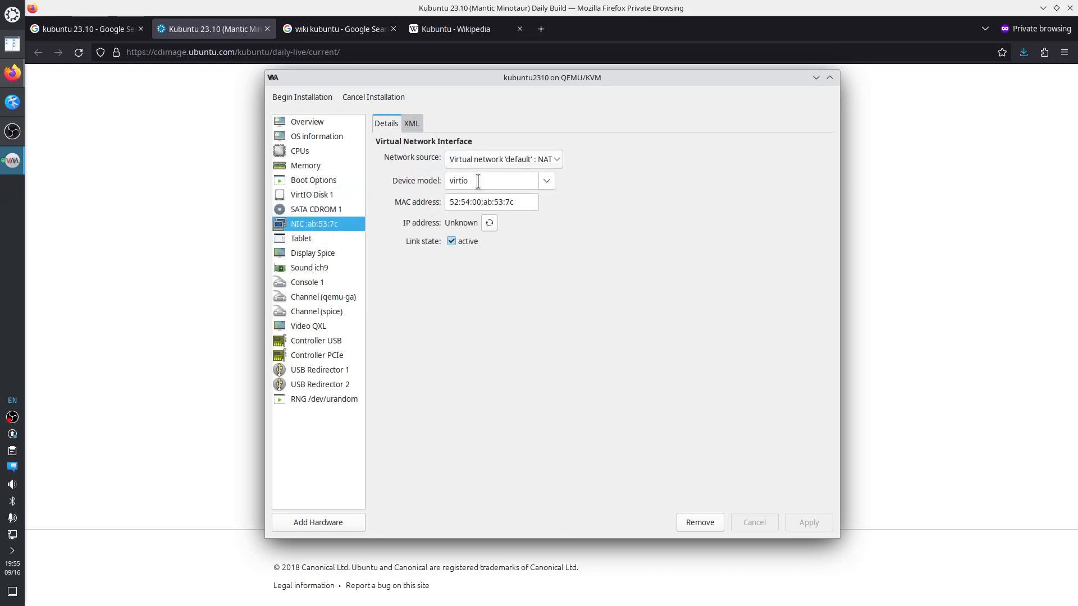
pyautogui.click(546, 182)
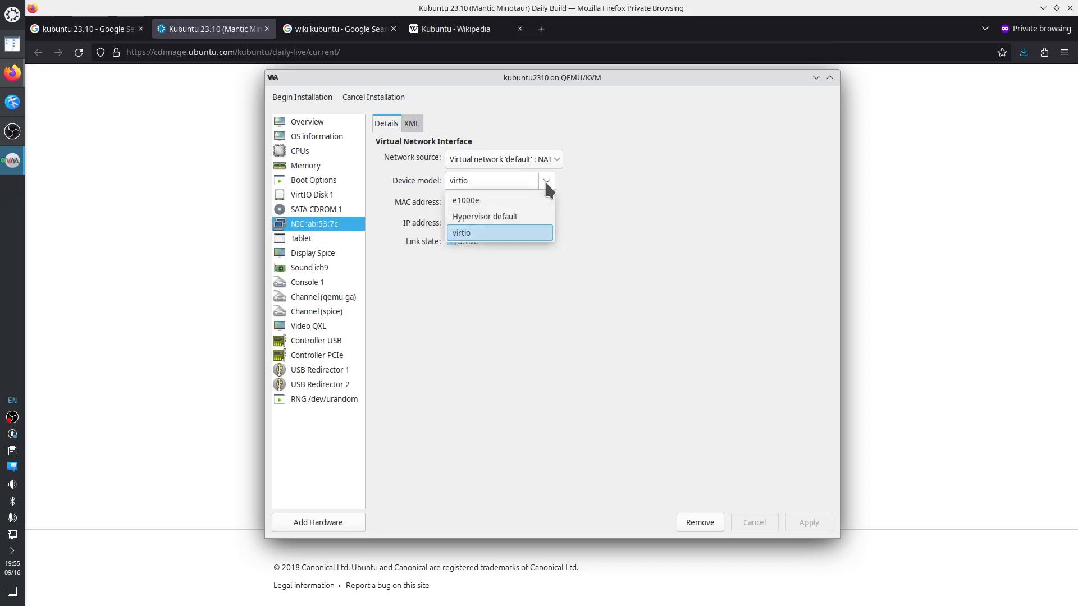
pyautogui.click(541, 230)
pyautogui.click(302, 240)
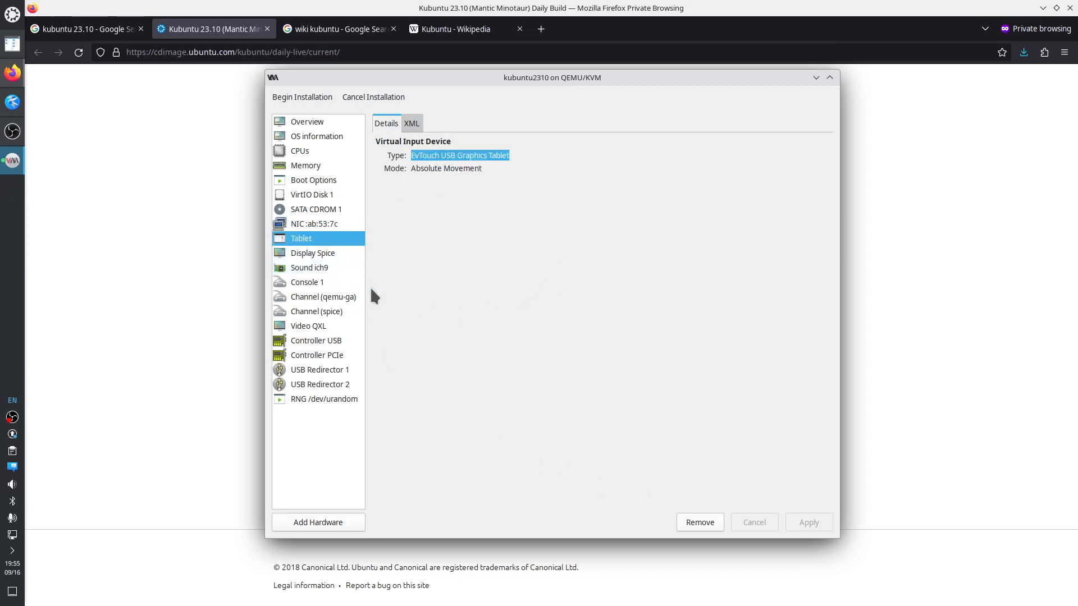
# Begin the installation and boot the virtual machine with the Try or Install Kubuntu entry
pyautogui.click(314, 100)
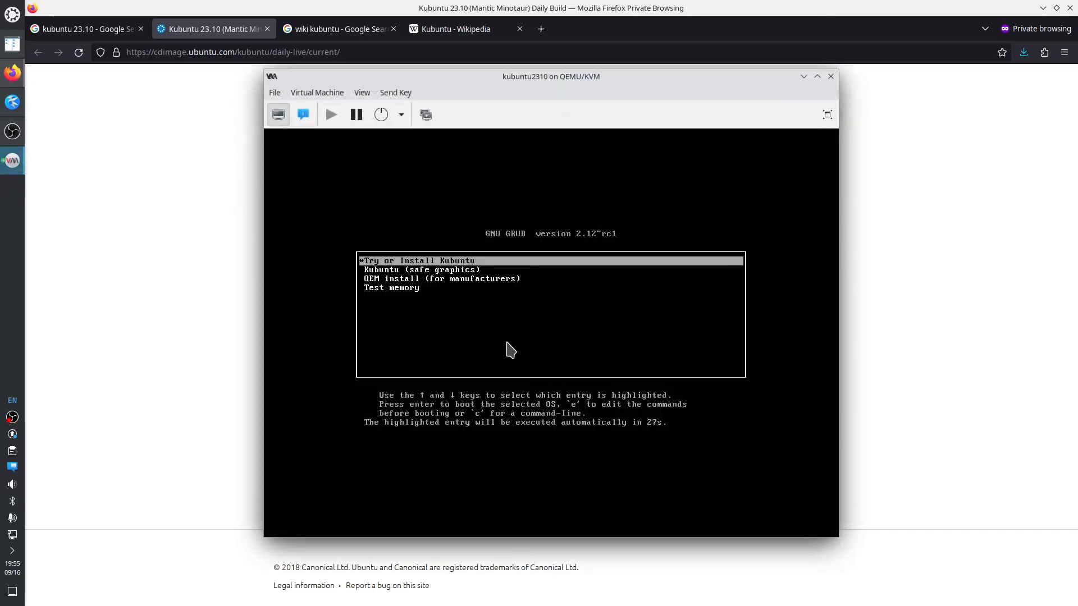
pyautogui.click(510, 350)
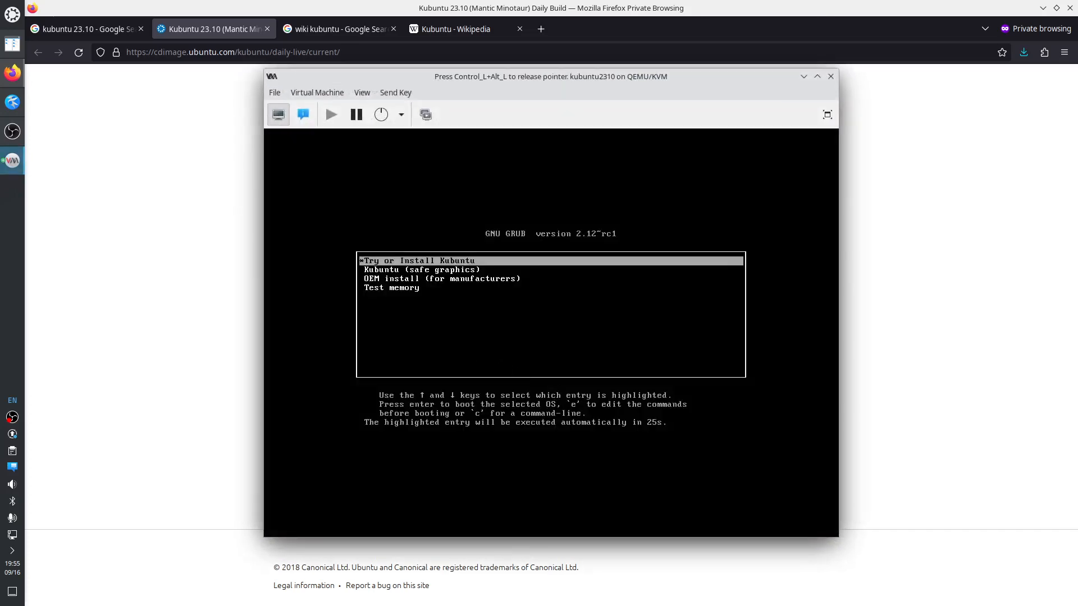
pyautogui.press('Return')
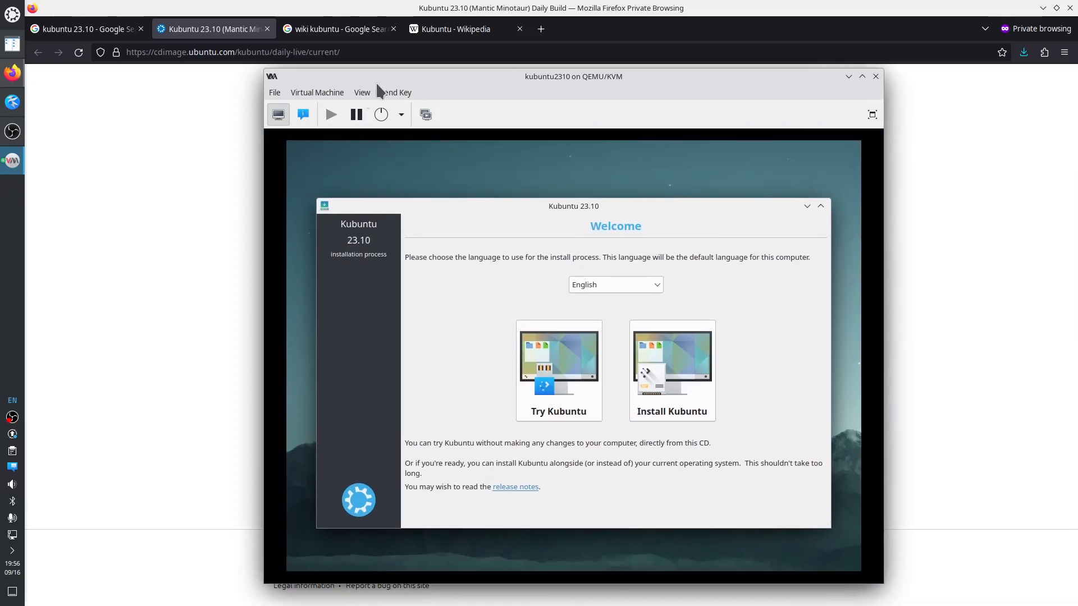
# Start installing Kubuntu in English and accept the English (US) keyboard layout
pyautogui.moveTo(376, 85); pyautogui.dragTo(310, 54)
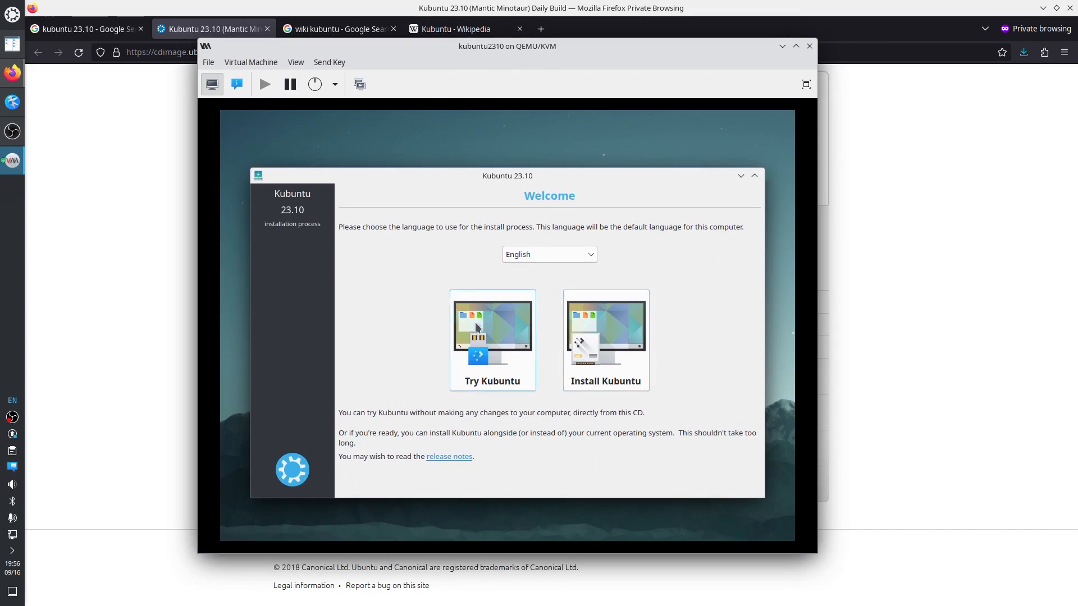
pyautogui.click(606, 332)
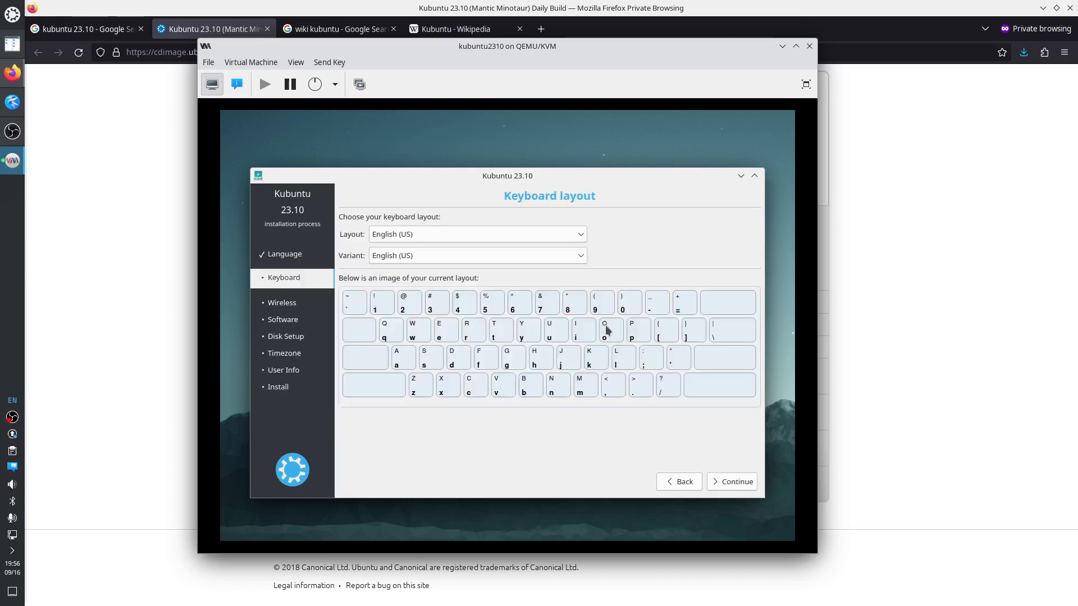
pyautogui.click(729, 481)
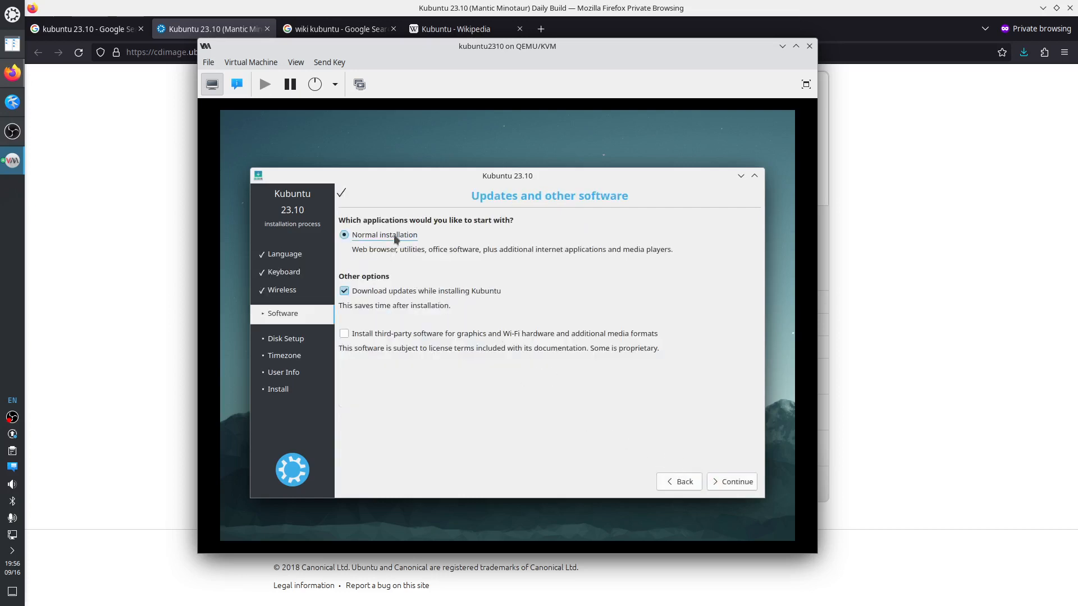
# Turn off downloading updates during installation and continue with the normal installation
pyautogui.click(375, 298)
pyautogui.moveTo(444, 168); pyautogui.dragTo(442, 130)
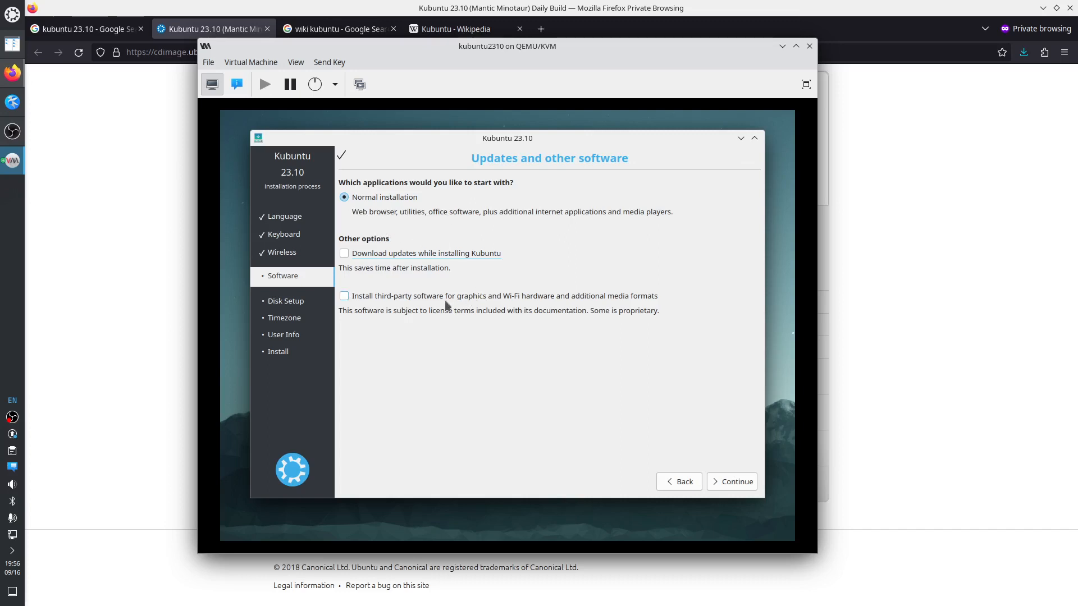
pyautogui.click(729, 481)
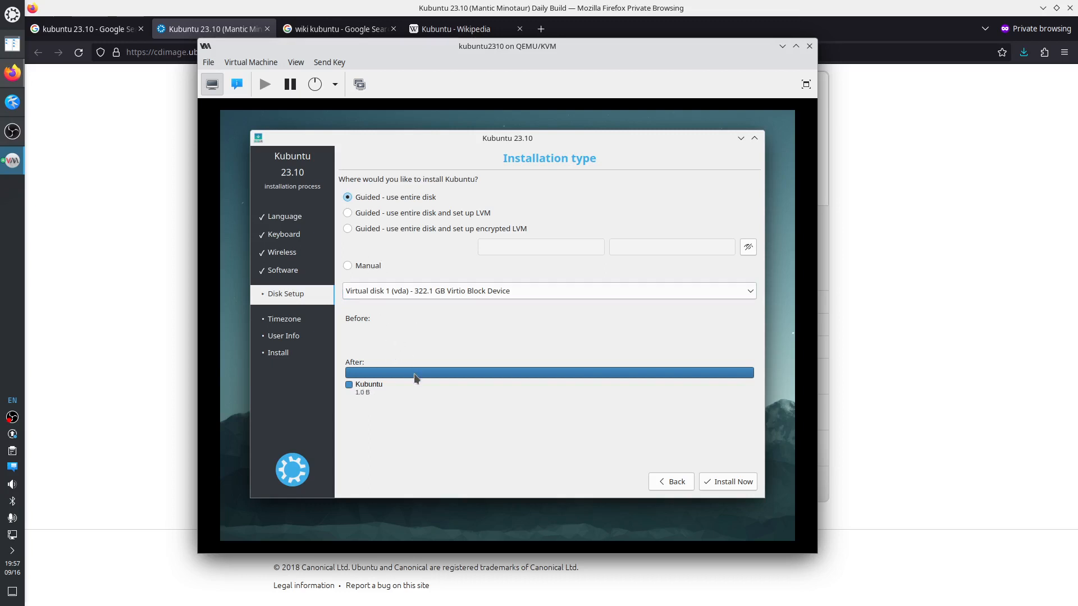
# Examine the LVM, target disk and manual partitioning choices, ending on the guided use of the entire disk
pyautogui.click(381, 215)
pyautogui.click(376, 197)
pyautogui.click(423, 295)
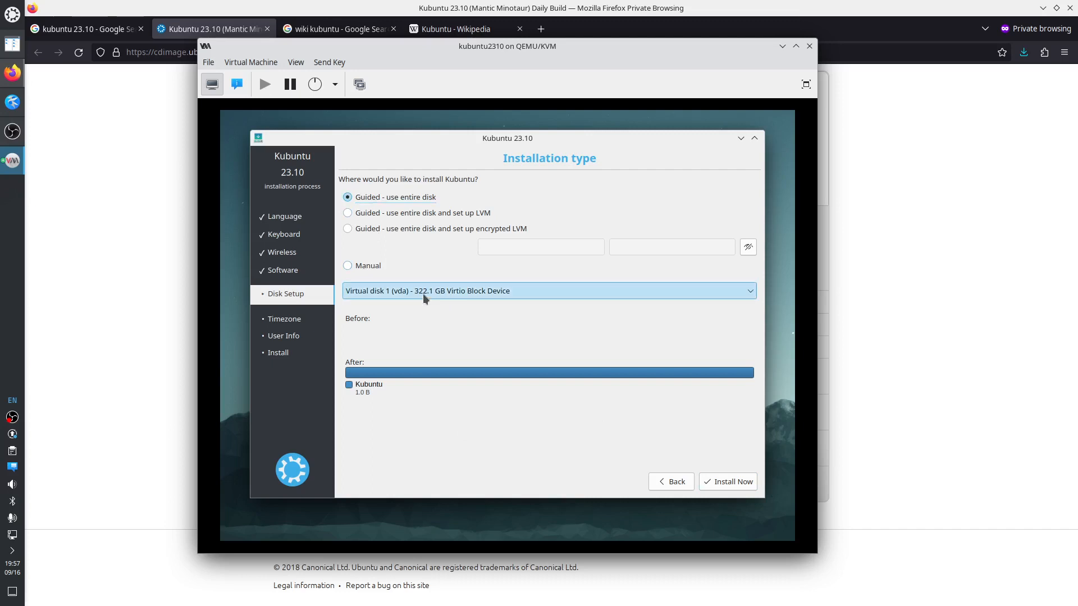
pyautogui.click(424, 295)
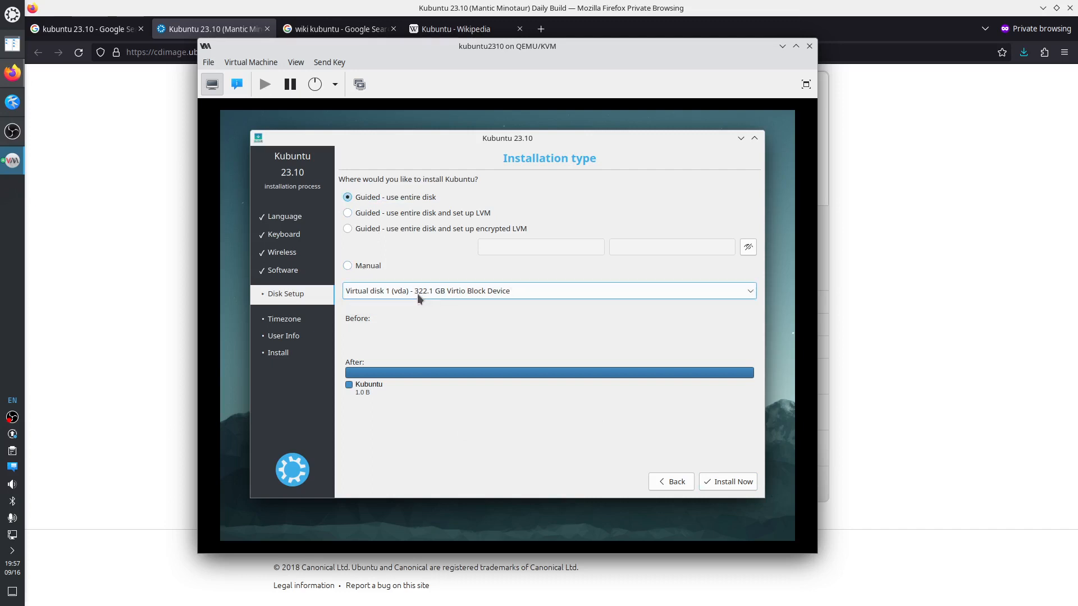
pyautogui.click(370, 265)
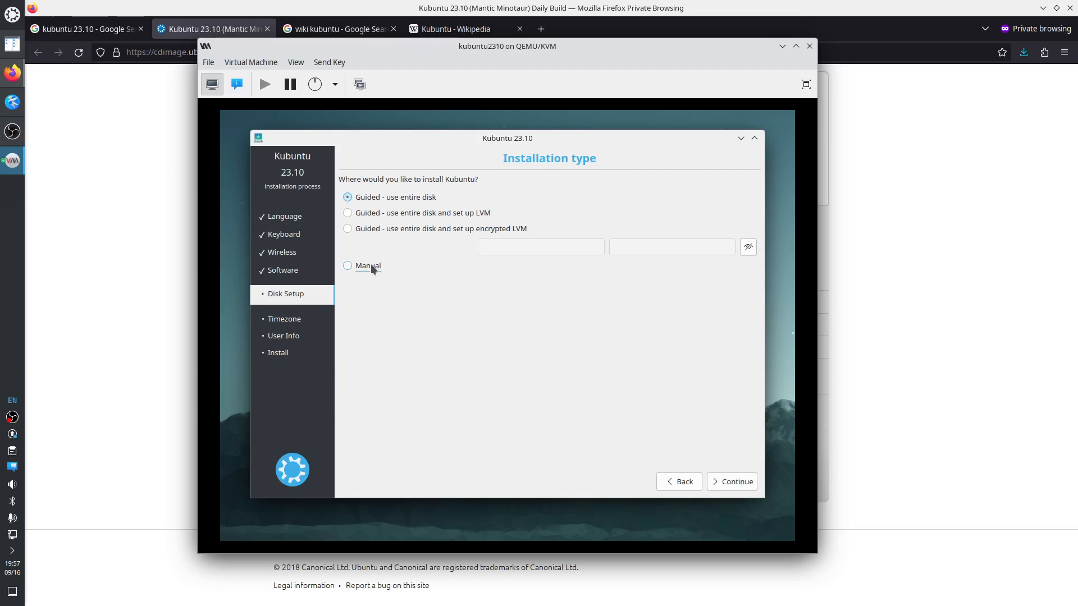
pyautogui.click(368, 199)
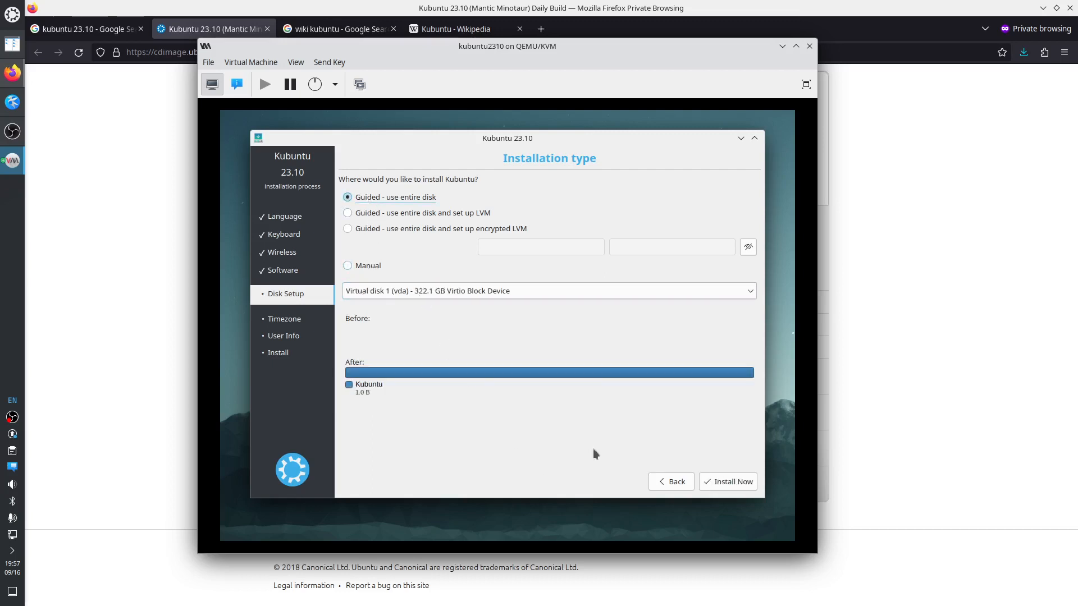
# Start the guided entire-disk installation on Virtual disk 1 (vda) and accept writing the changes to disk
pyautogui.click(727, 486)
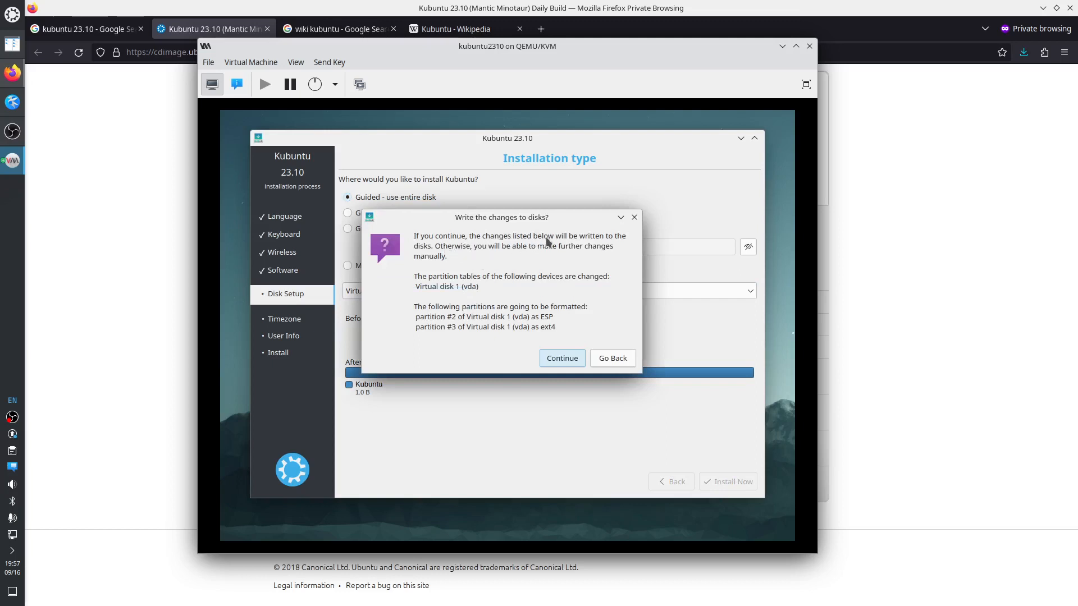
pyautogui.moveTo(506, 218); pyautogui.dragTo(575, 166)
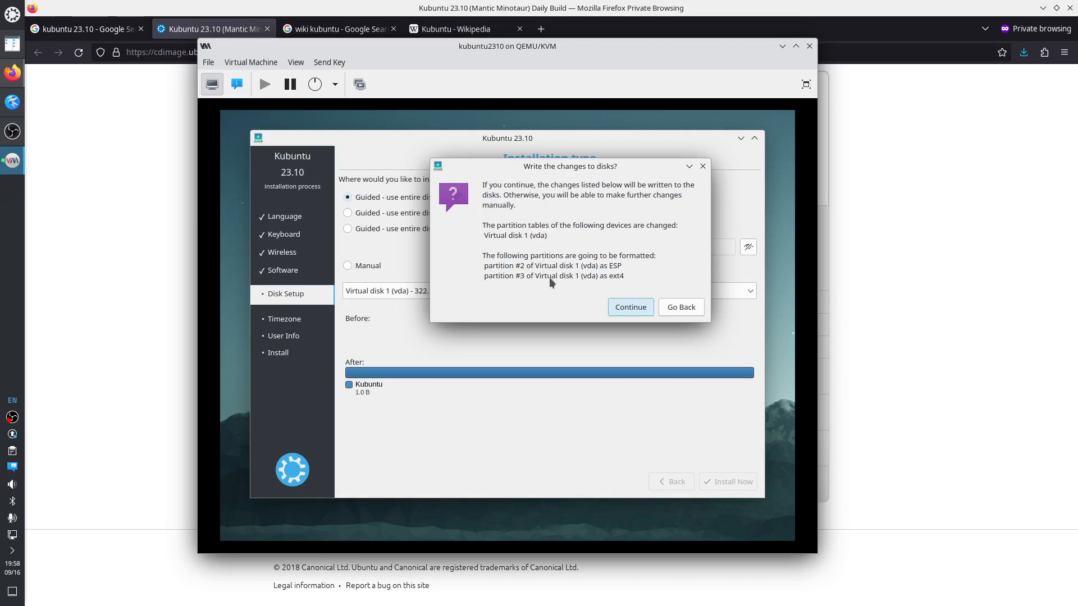
pyautogui.click(628, 308)
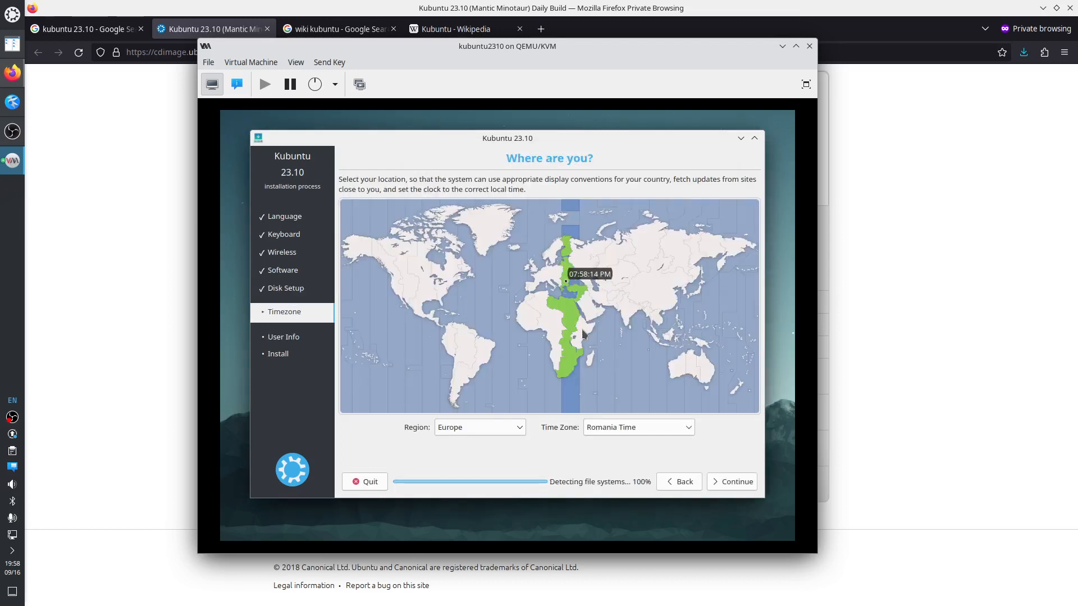
# Set the time zone to New York Time in the United States and enter administrator as the name of the user account
pyautogui.click(450, 287)
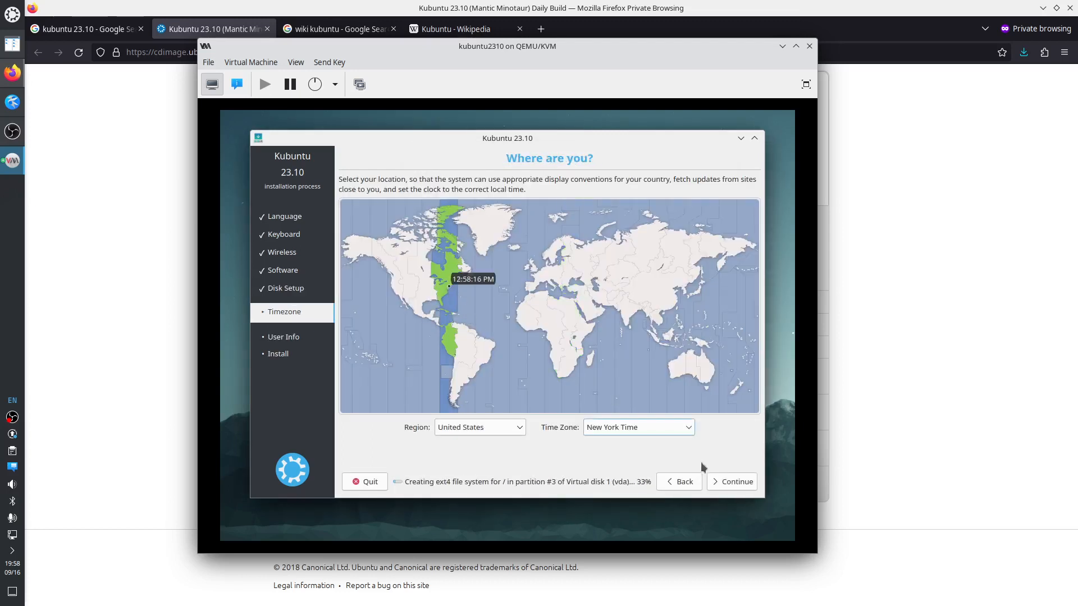
pyautogui.click(730, 483)
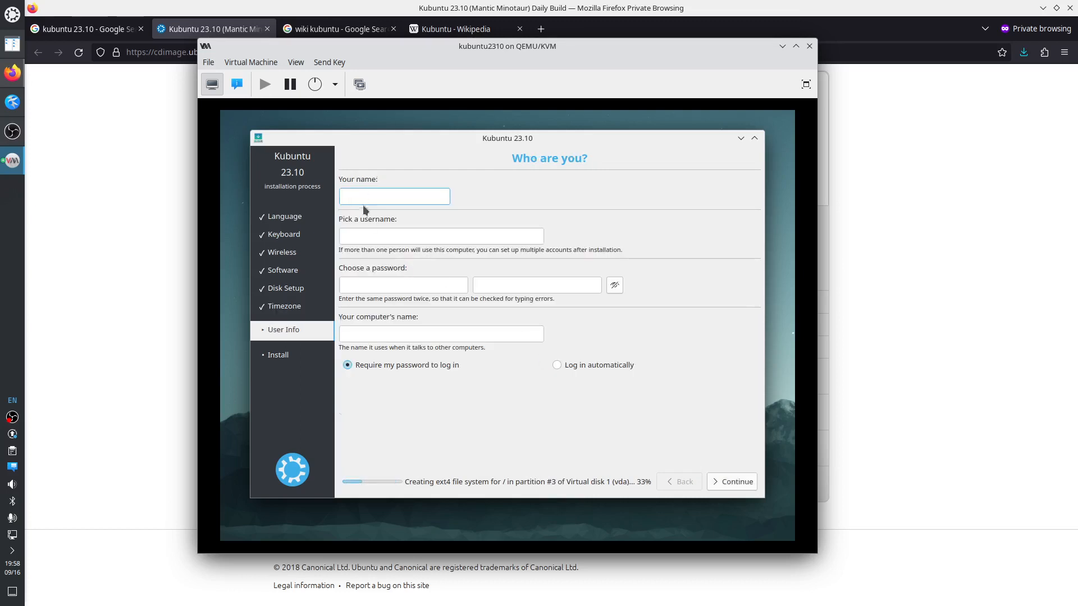
pyautogui.write('admin')
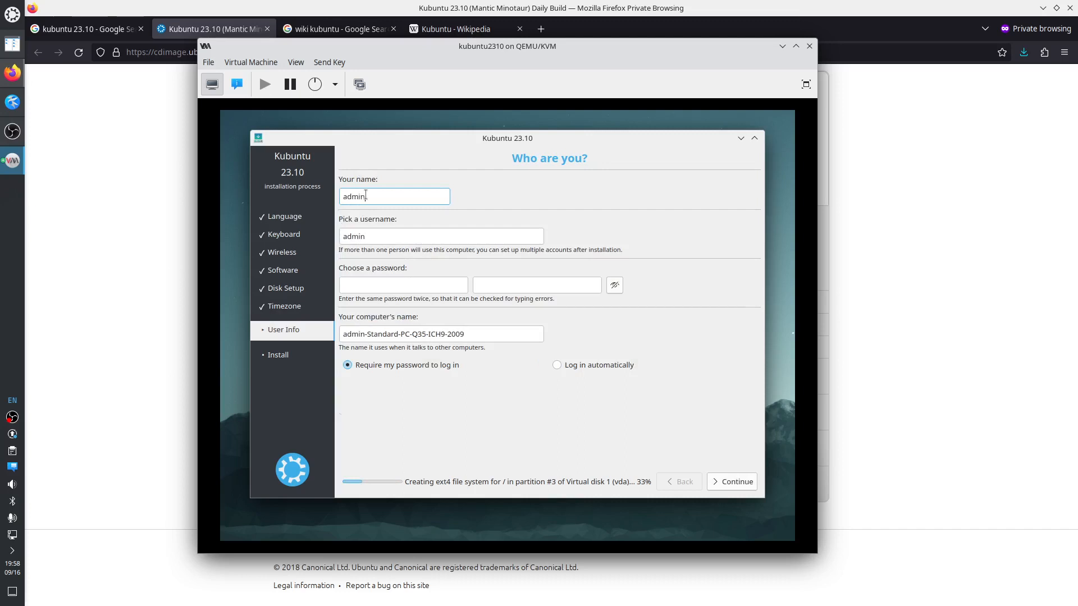
pyautogui.write('istrator')
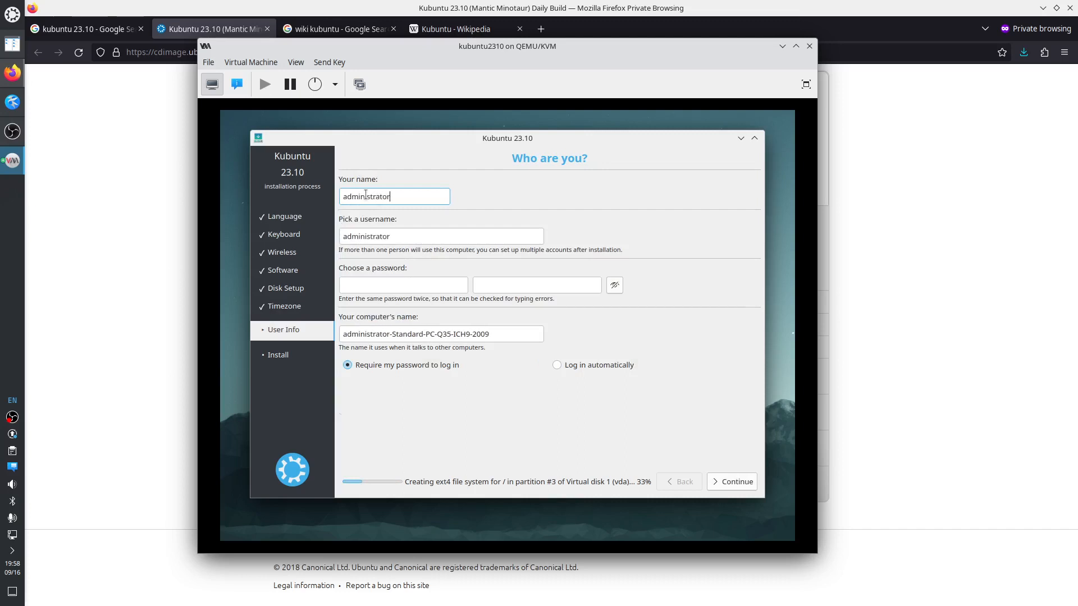
# Enter the account password and repeat it in the confirmation field
pyautogui.click(400, 286)
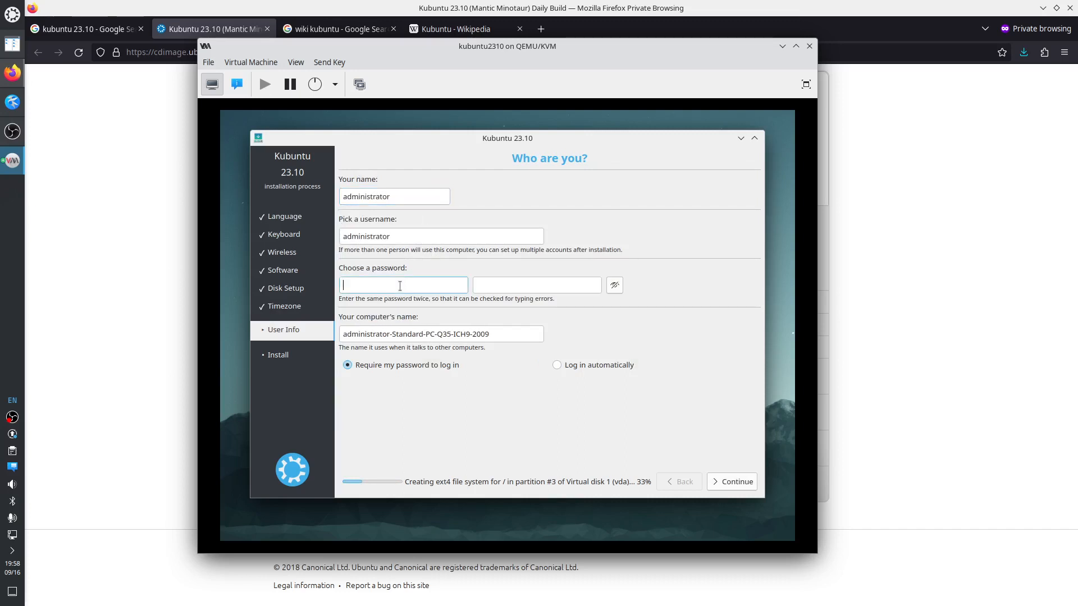
pyautogui.write('●●●●')
pyautogui.click(530, 291)
pyautogui.write('●●●●')
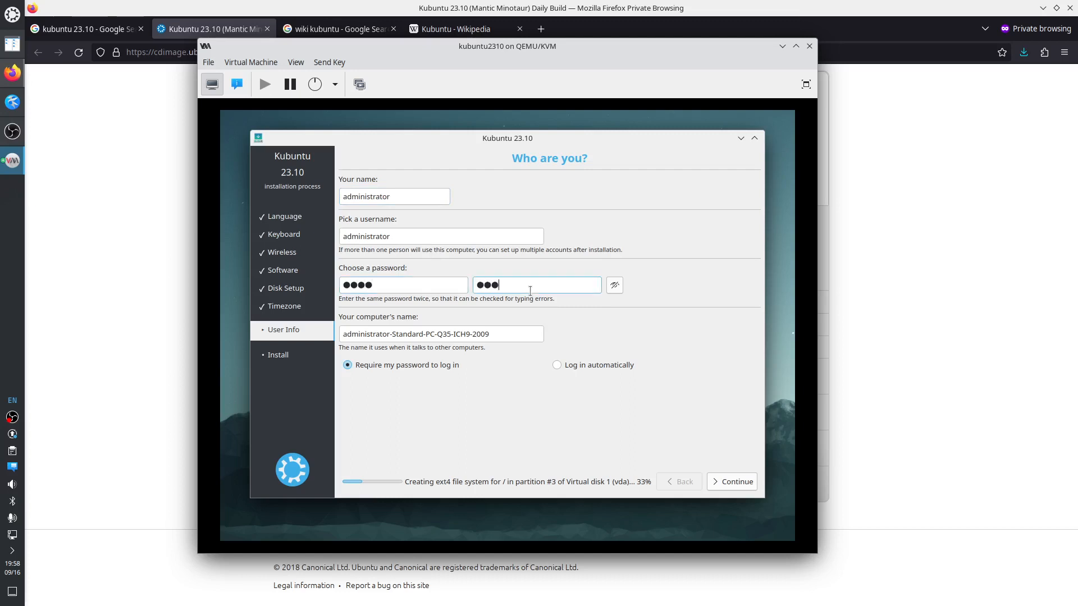
# Name the computer kubuntu2310, keep the password required for login, and proceed with the installation
pyautogui.moveTo(505, 334); pyautogui.dragTo(329, 334)
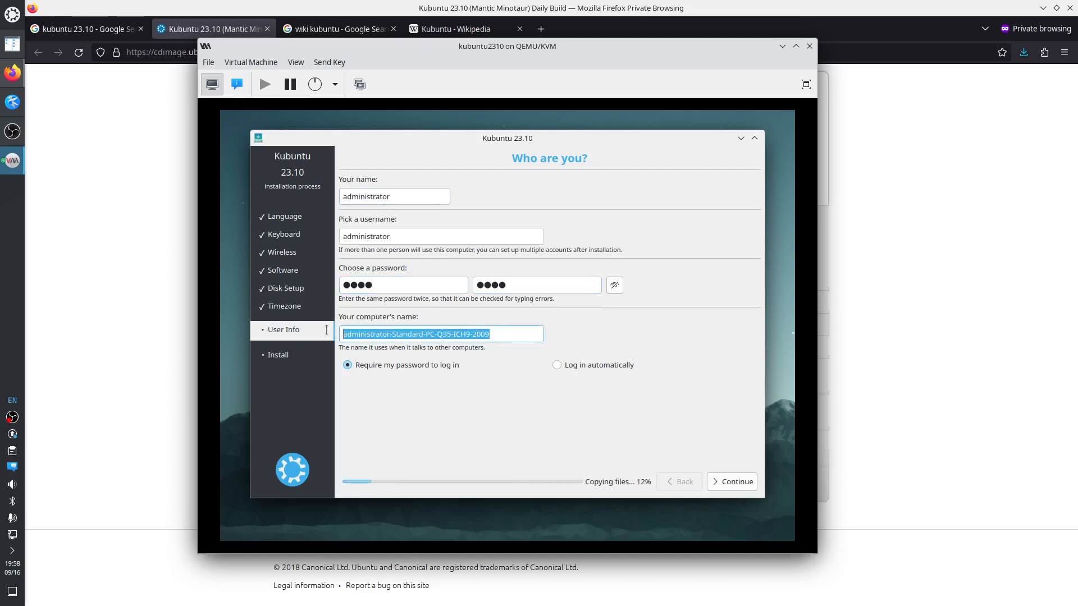
pyautogui.write('kubuntu')
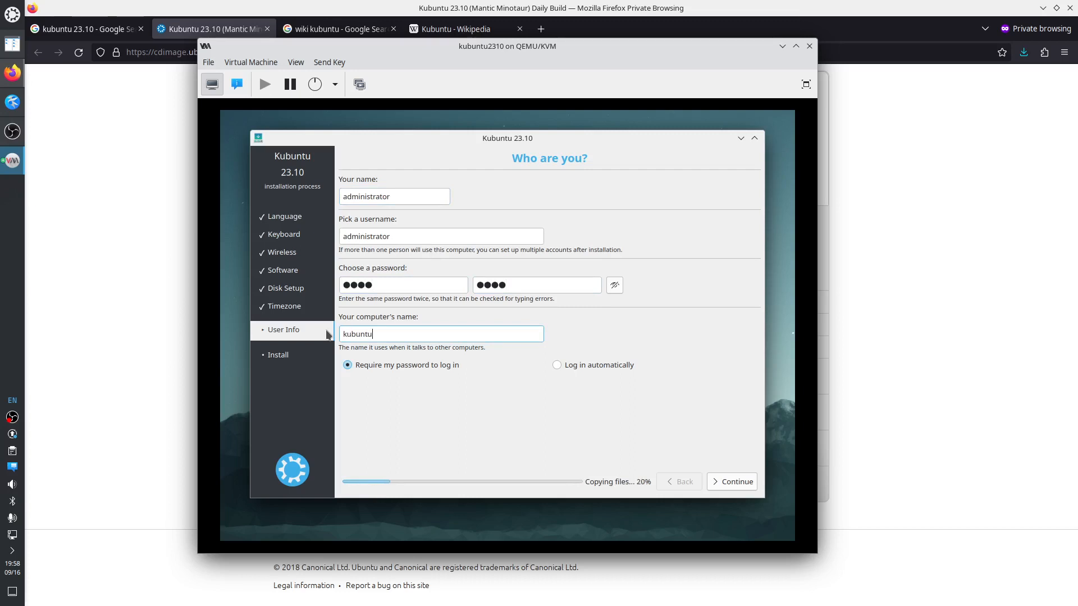
pyautogui.write('2310')
pyautogui.click(709, 482)
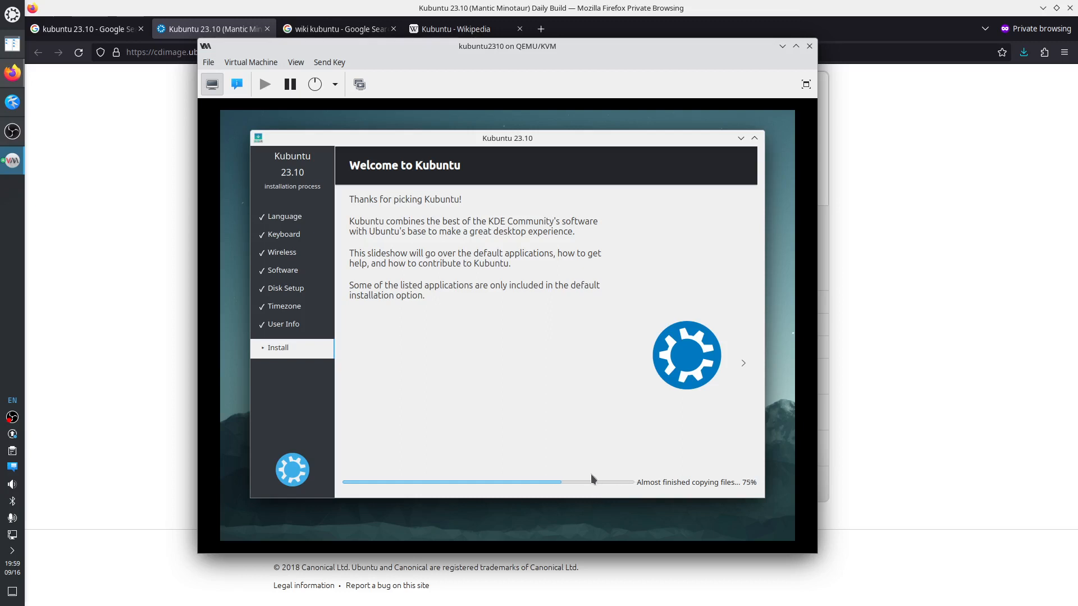
pyautogui.click(13, 131)
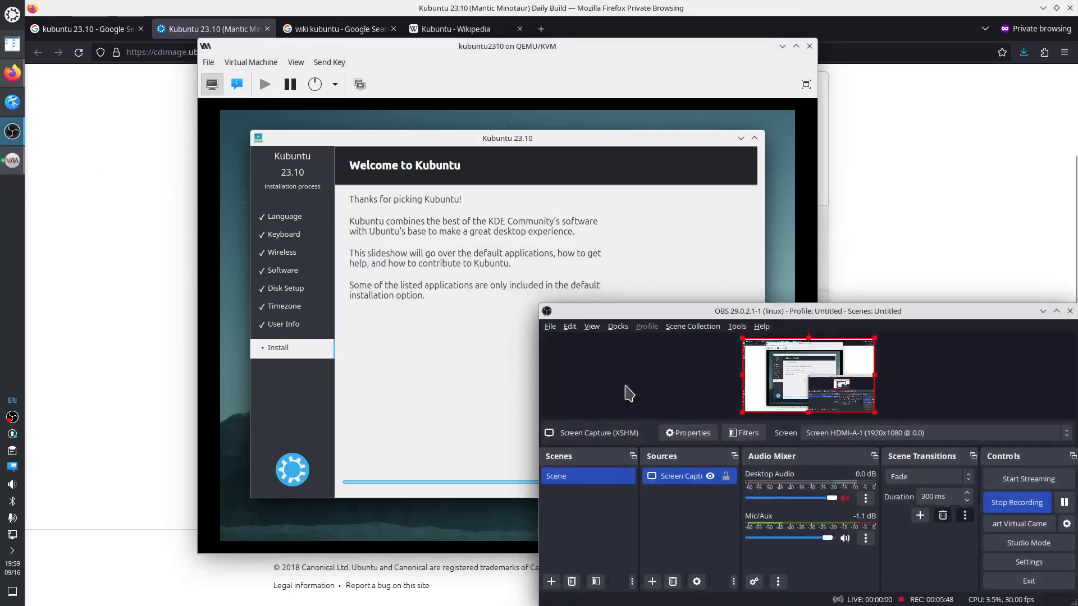
pyautogui.click(1064, 503)
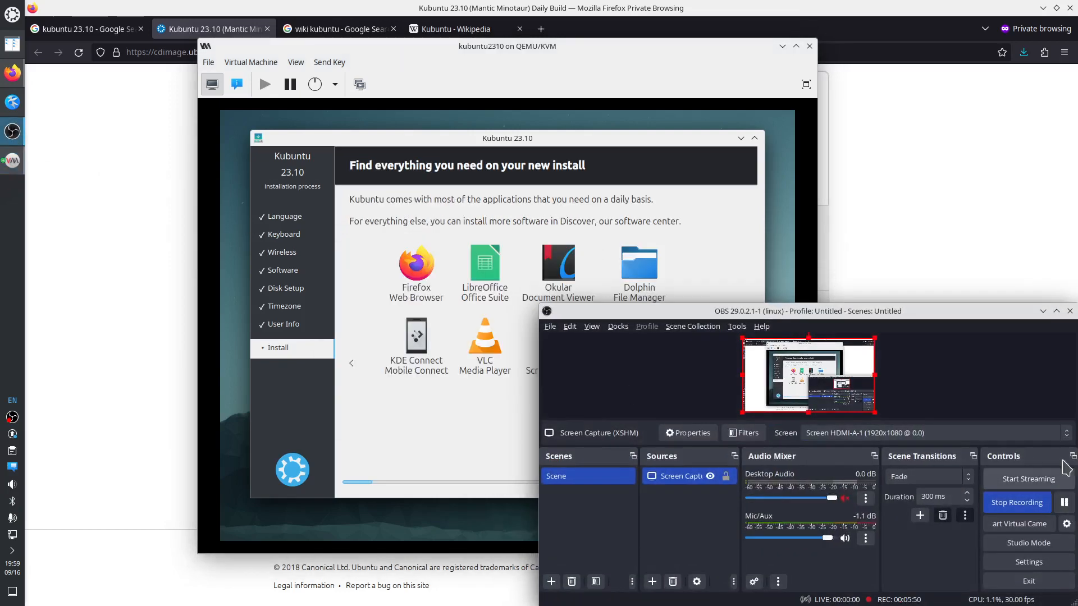
pyautogui.click(1043, 311)
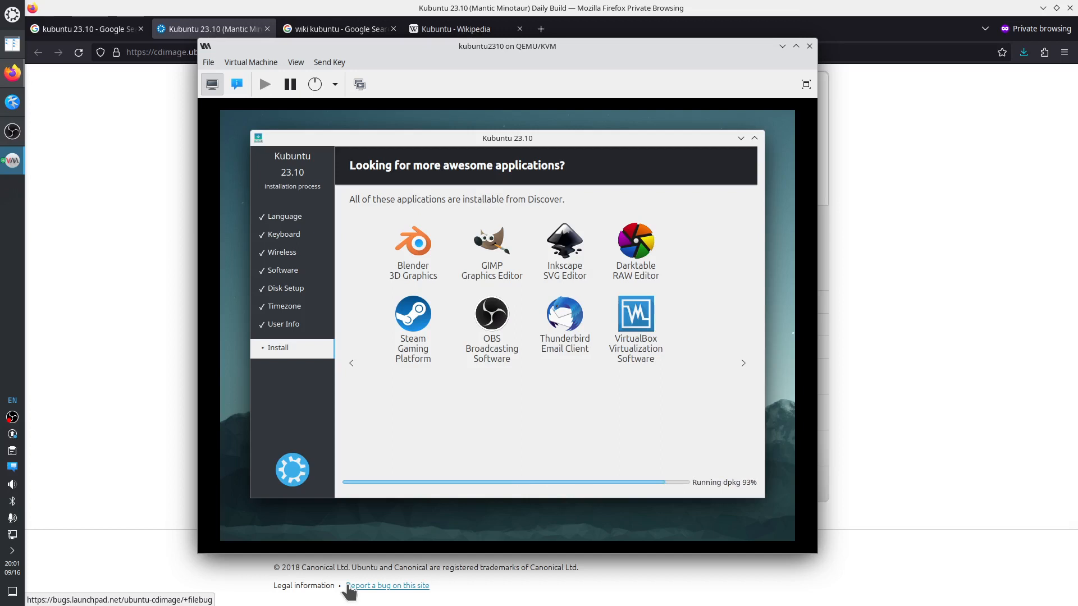
pyautogui.click(13, 131)
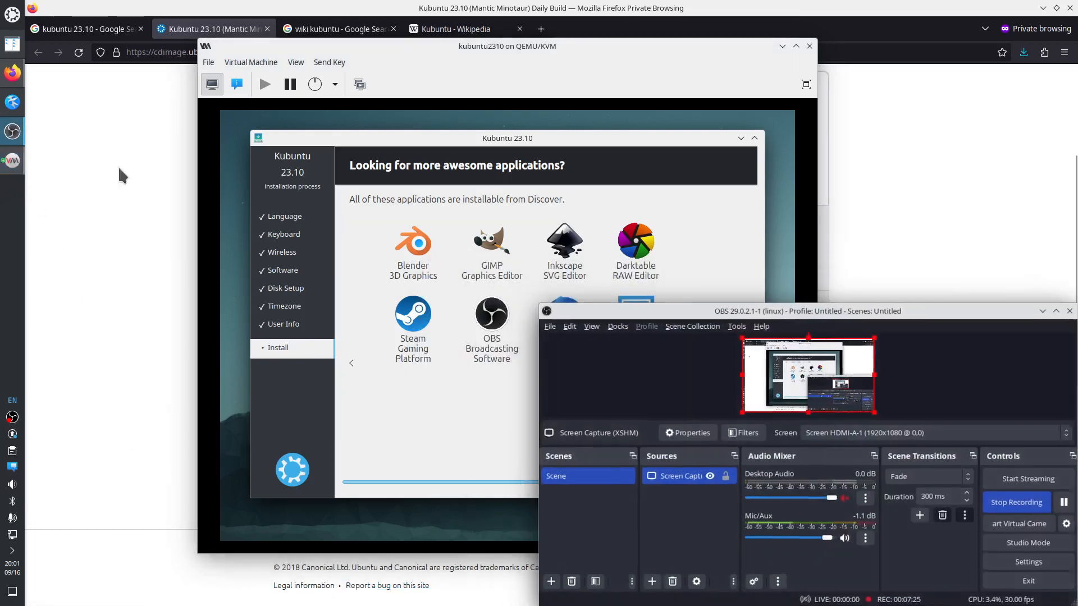
pyautogui.click(1043, 311)
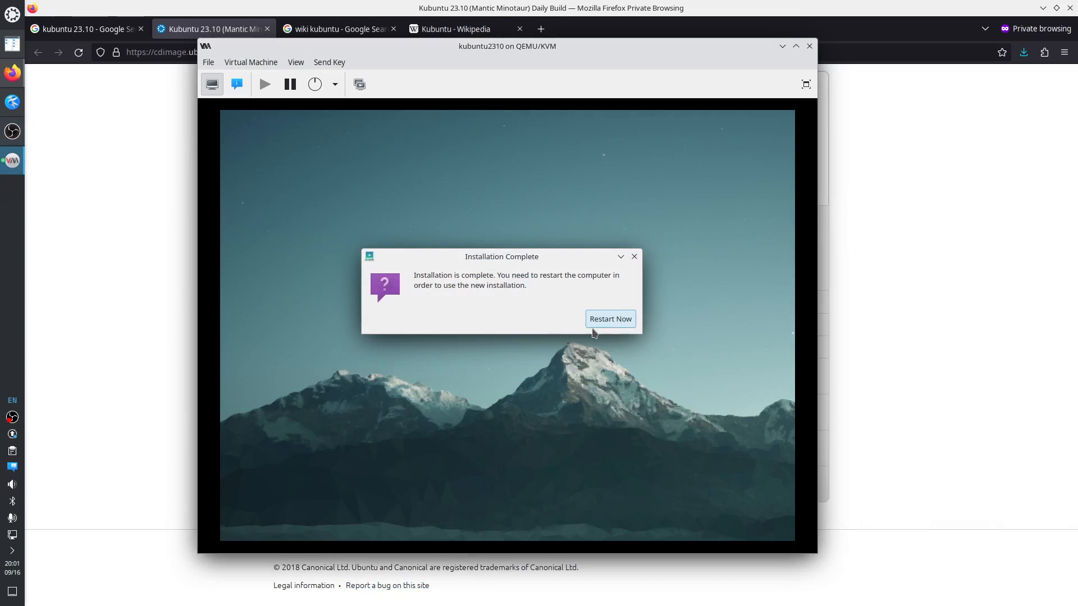
# Restart the virtual machine into the new installation and check the source media of SATA CDROM 1 in its hardware details
pyautogui.click(609, 321)
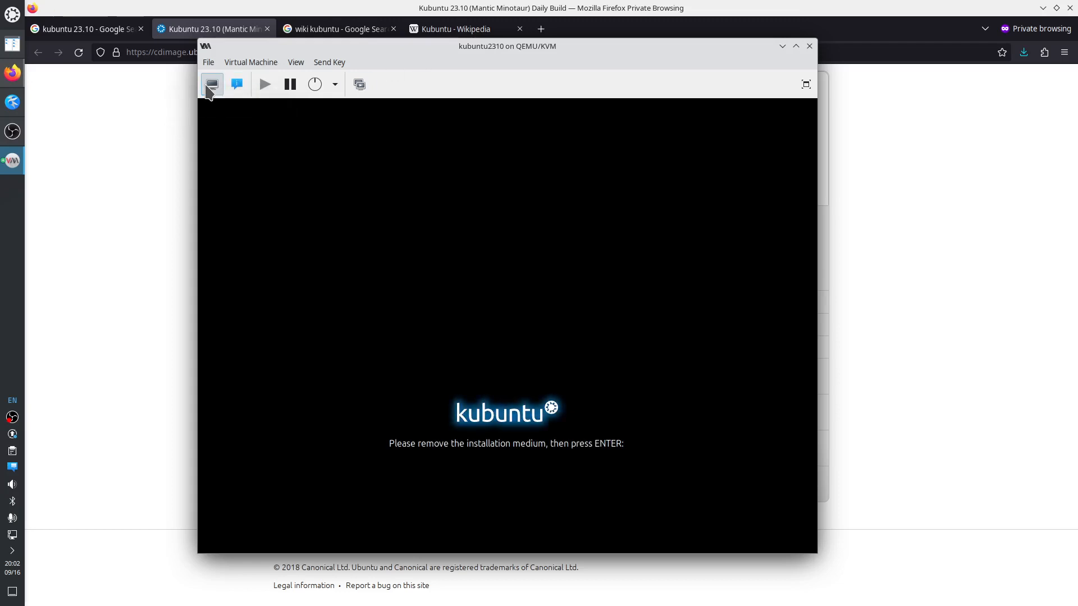
pyautogui.press('Return')
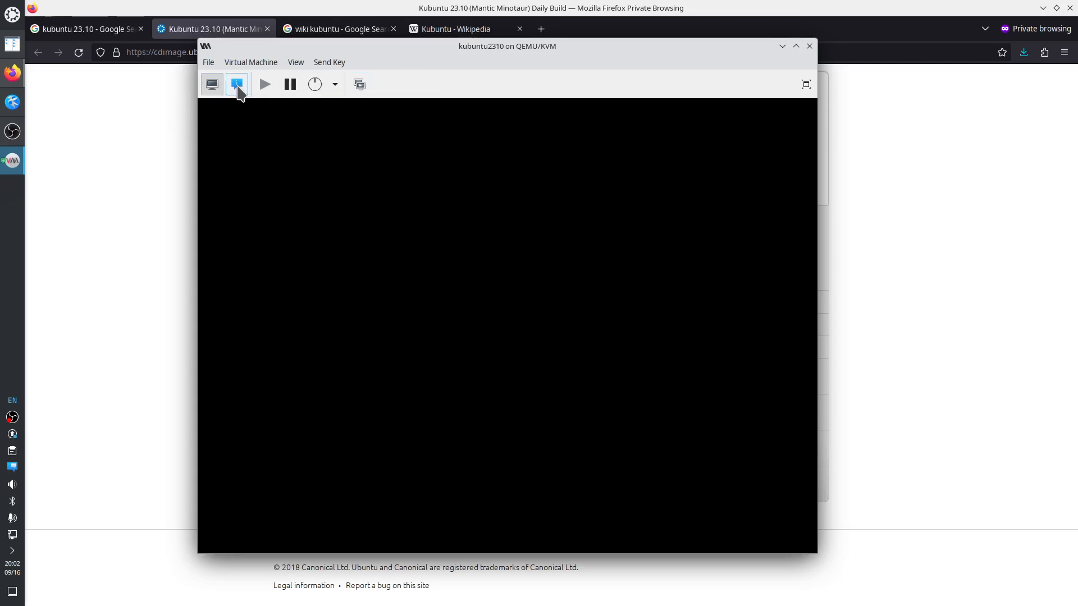
pyautogui.click(238, 87)
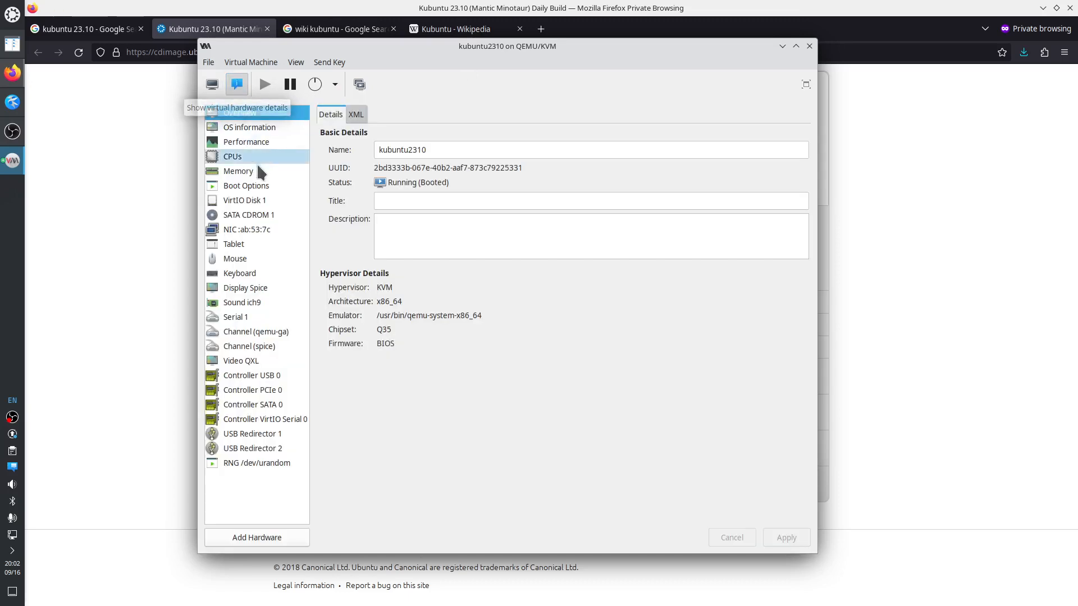
pyautogui.click(258, 218)
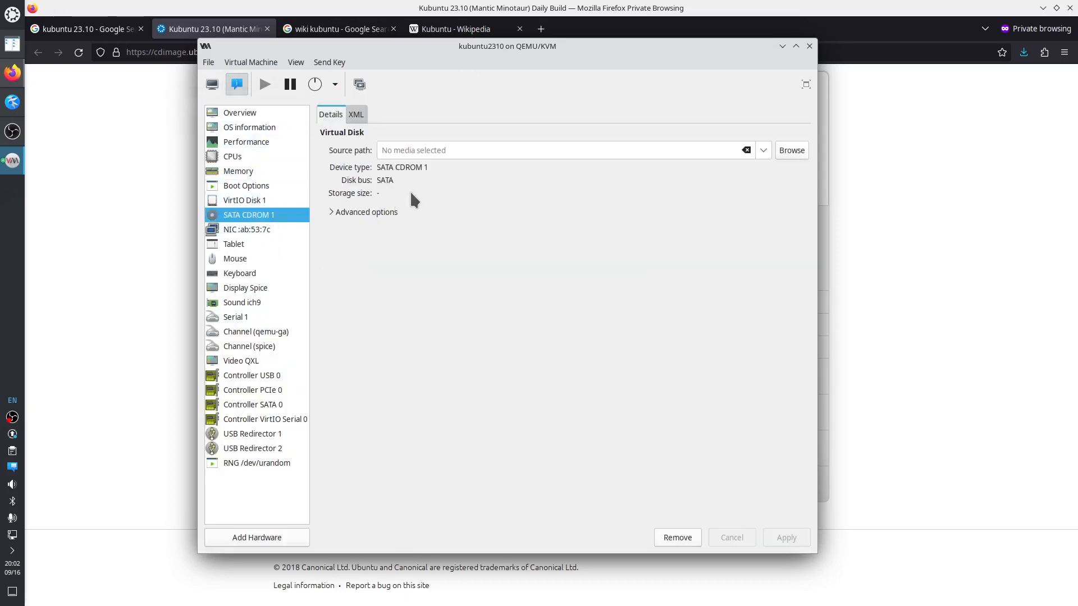
pyautogui.click(212, 85)
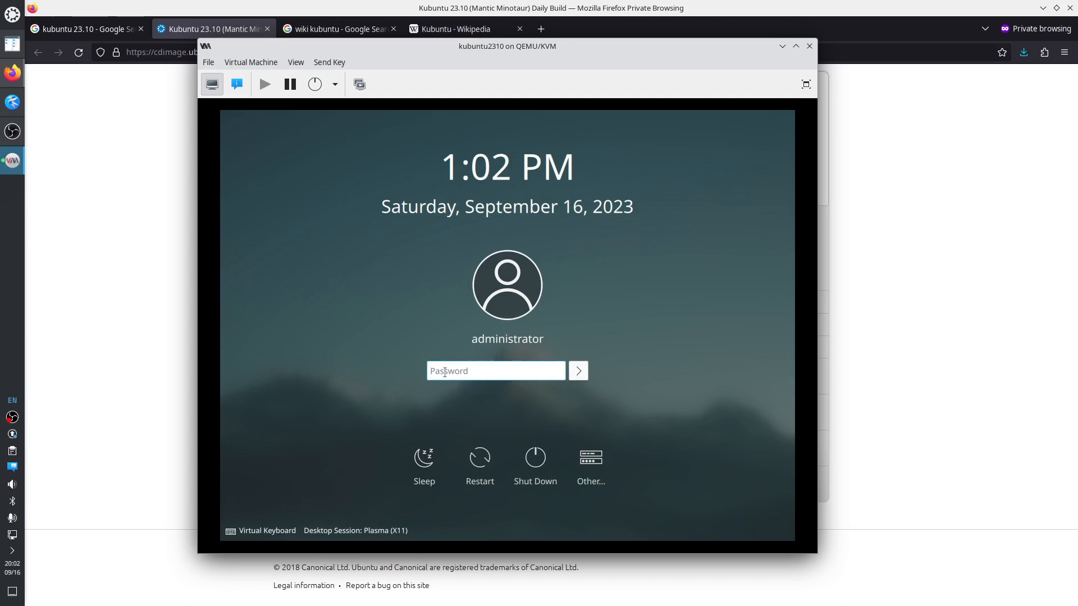
# Log in to the administrator account of the virtual machine by entering the account password
pyautogui.write('•••••')
pyautogui.press('Return')
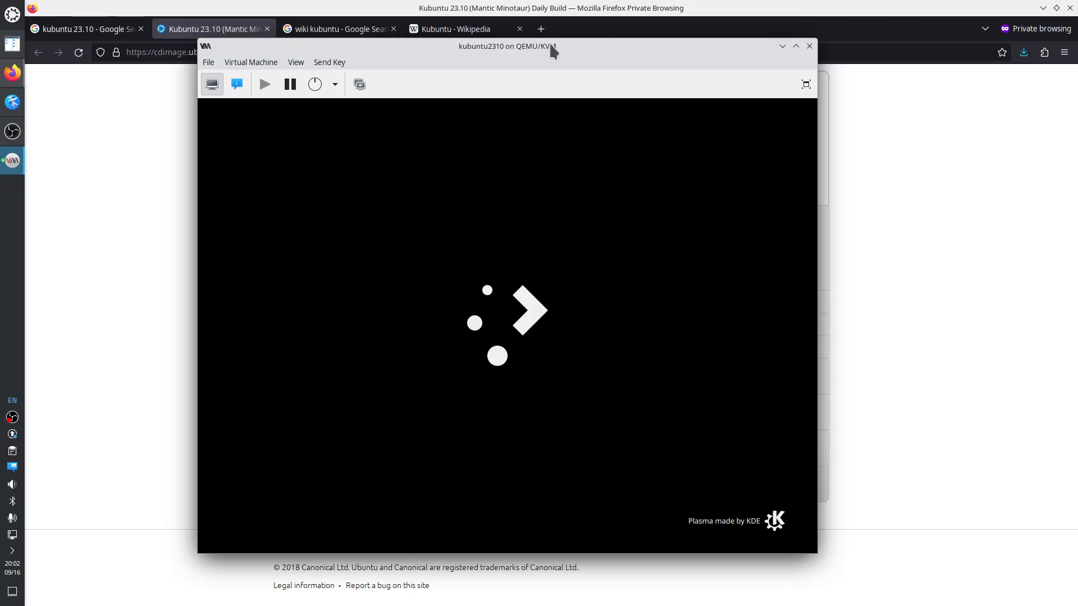
# Move the virtual machine window aside and copy the IP address from the network interface's hardware details
pyautogui.moveTo(551, 44); pyautogui.dragTo(376, 69)
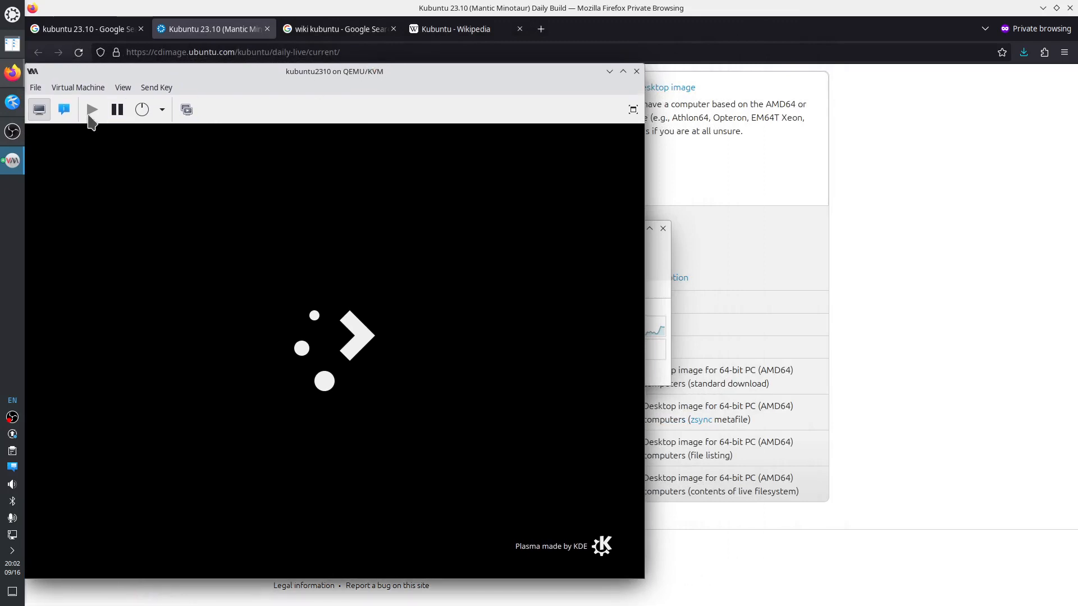
pyautogui.click(65, 109)
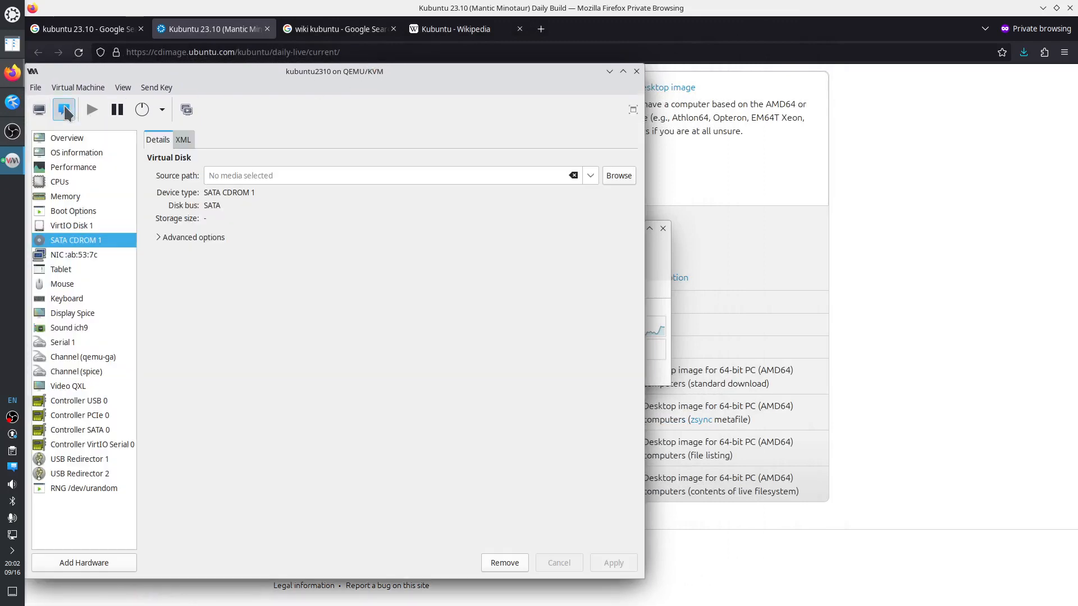
pyautogui.click(86, 260)
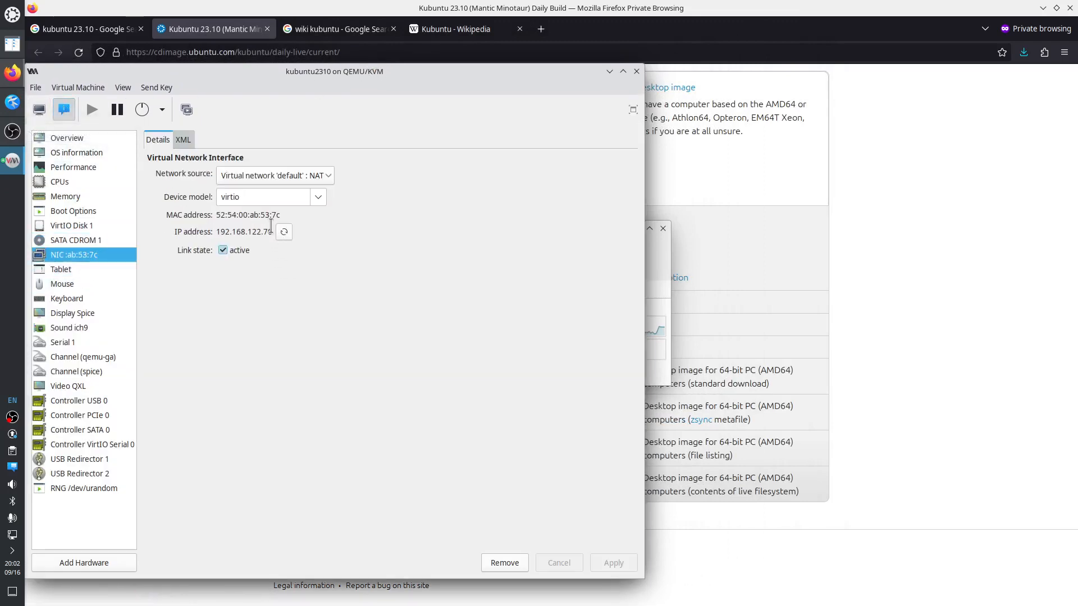
pyautogui.moveTo(271, 232); pyautogui.dragTo(218, 232)
pyautogui.rightClick(230, 230)
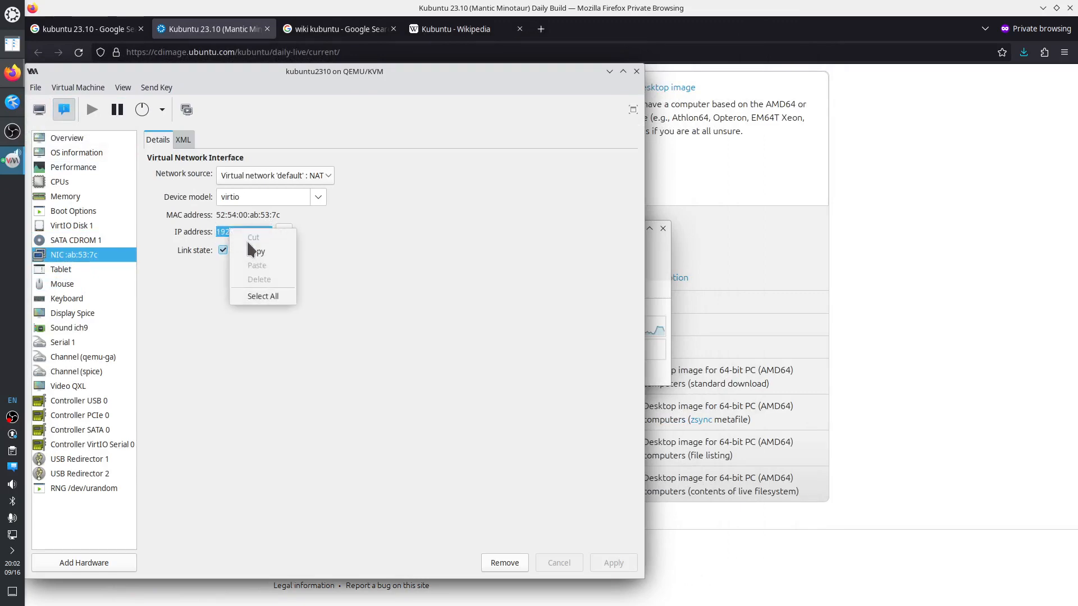
pyautogui.click(256, 252)
pyautogui.click(12, 14)
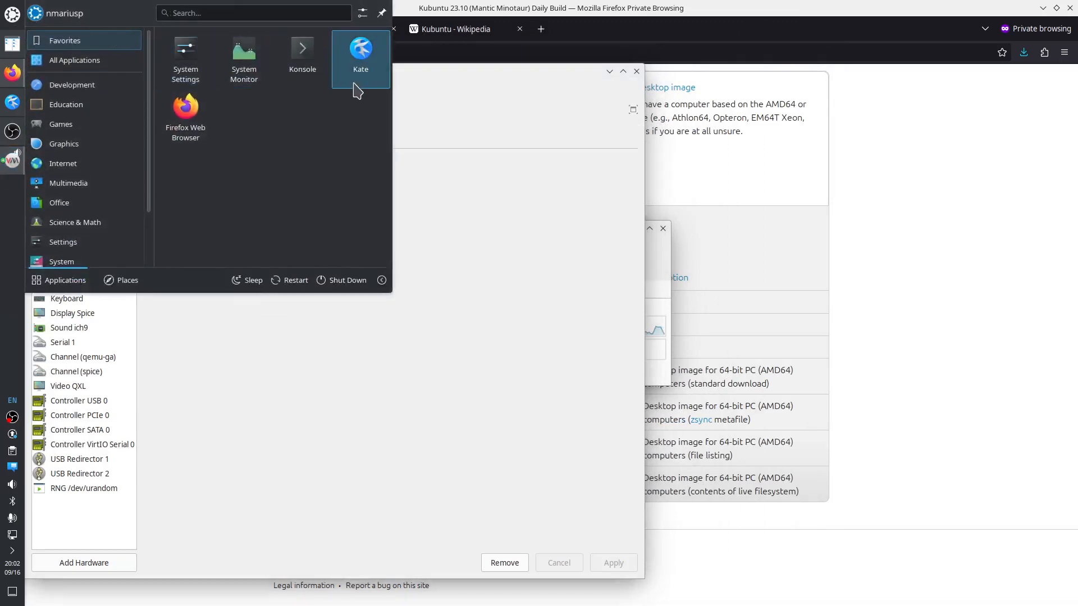
pyautogui.click(302, 52)
pyautogui.write('ss')
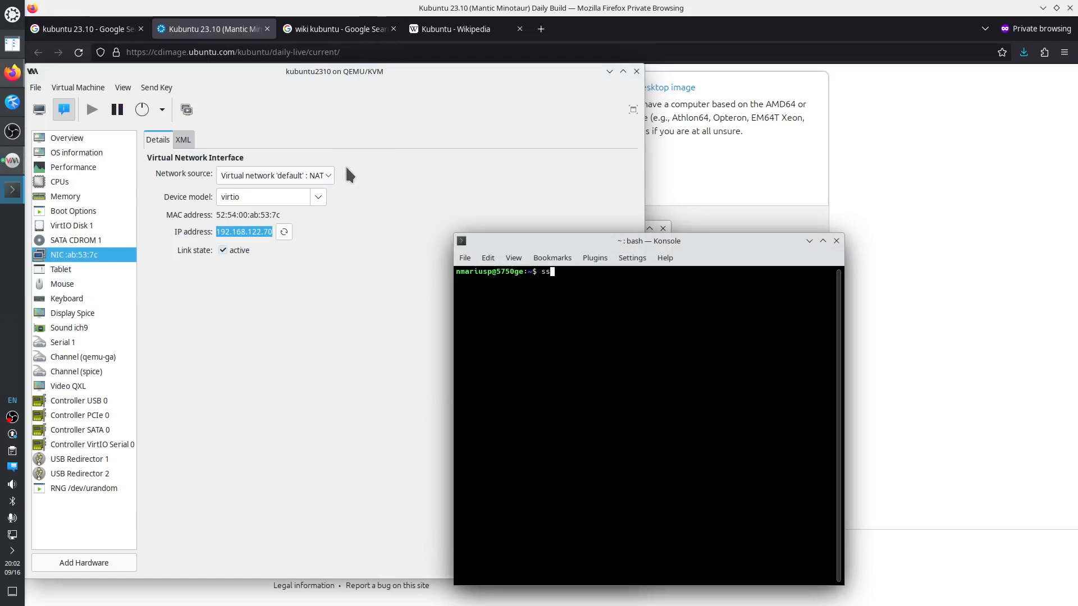
pyautogui.write('h administrator@')
pyautogui.hotkey('ctrl', 'shift', 'v')
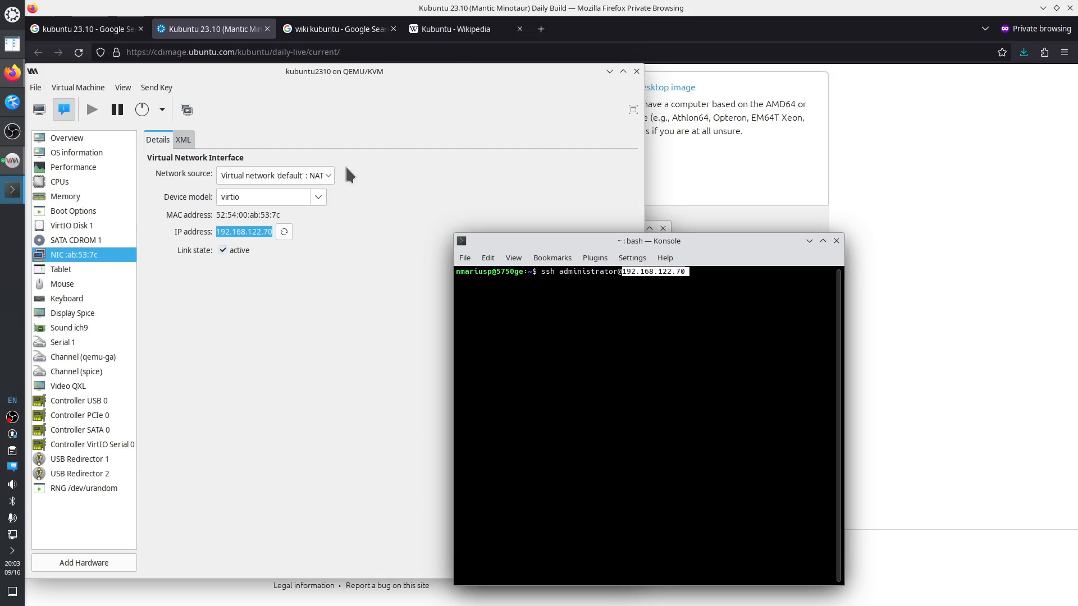
pyautogui.press('Return')
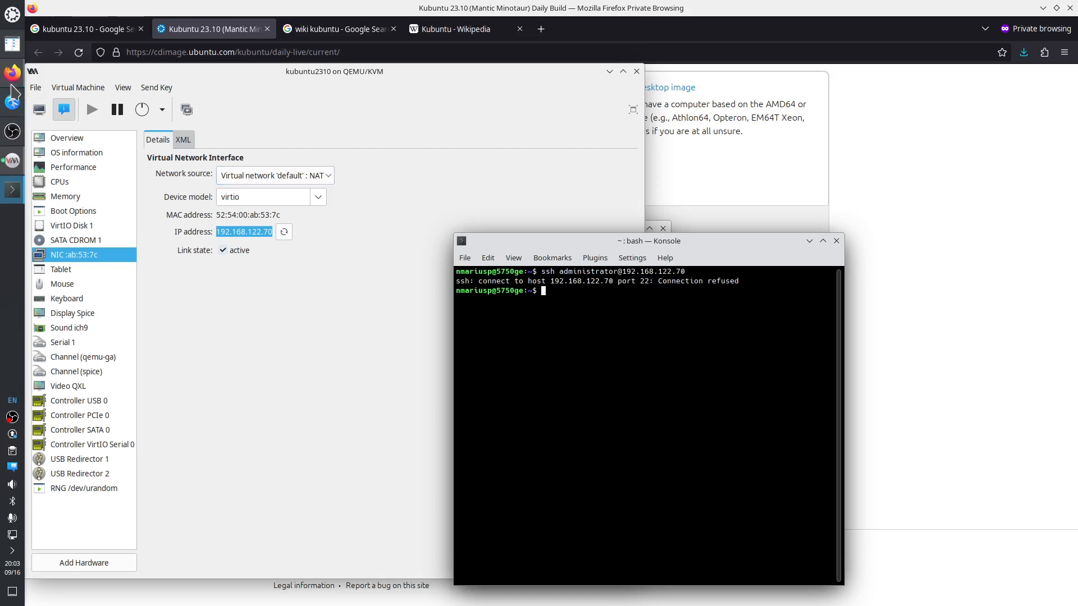
# Return to the virtual machine's graphical console, open Konsole there and start a root shell with sudo su, entering the account password
pyautogui.click(39, 109)
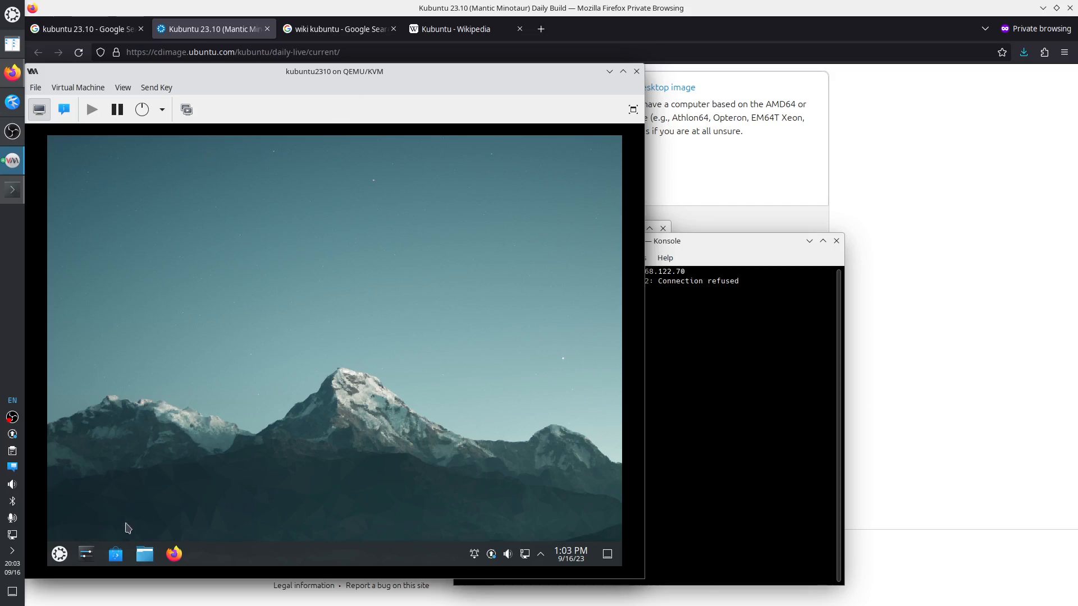
pyautogui.click(59, 555)
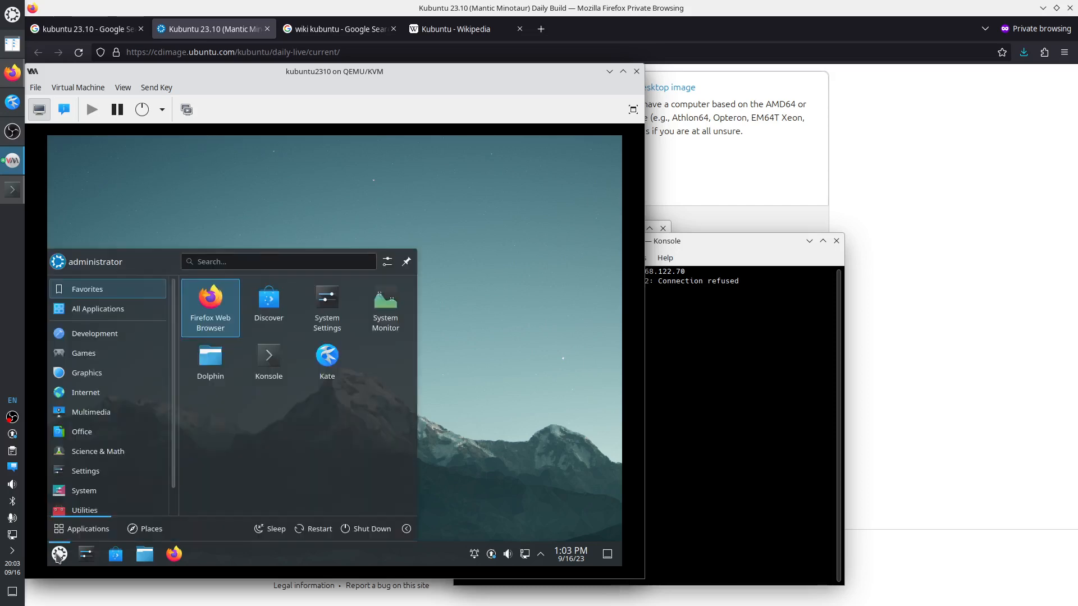
pyautogui.click(266, 371)
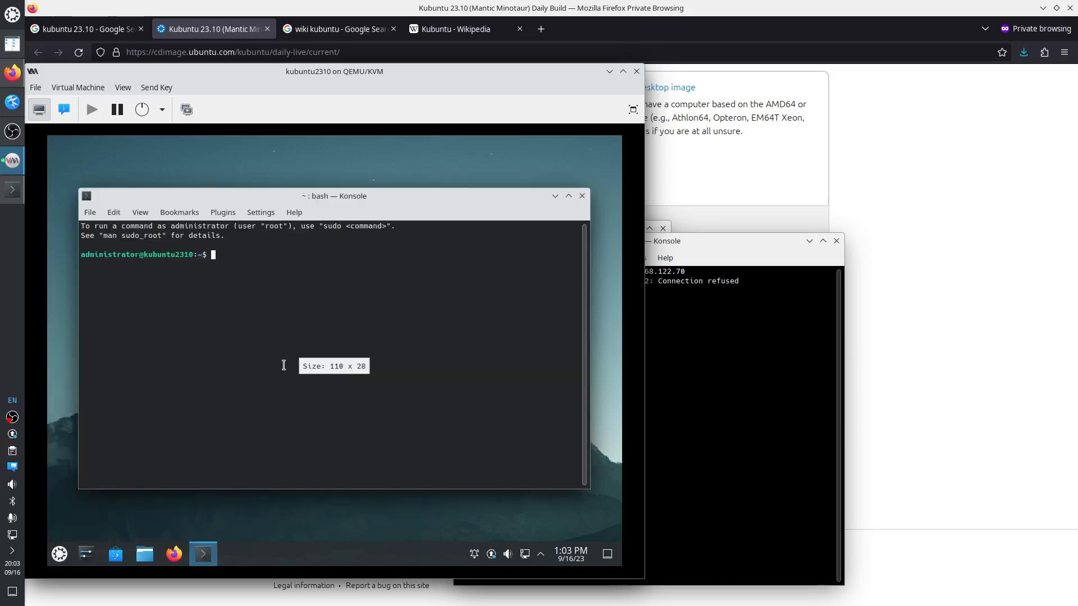
pyautogui.write('sudo')
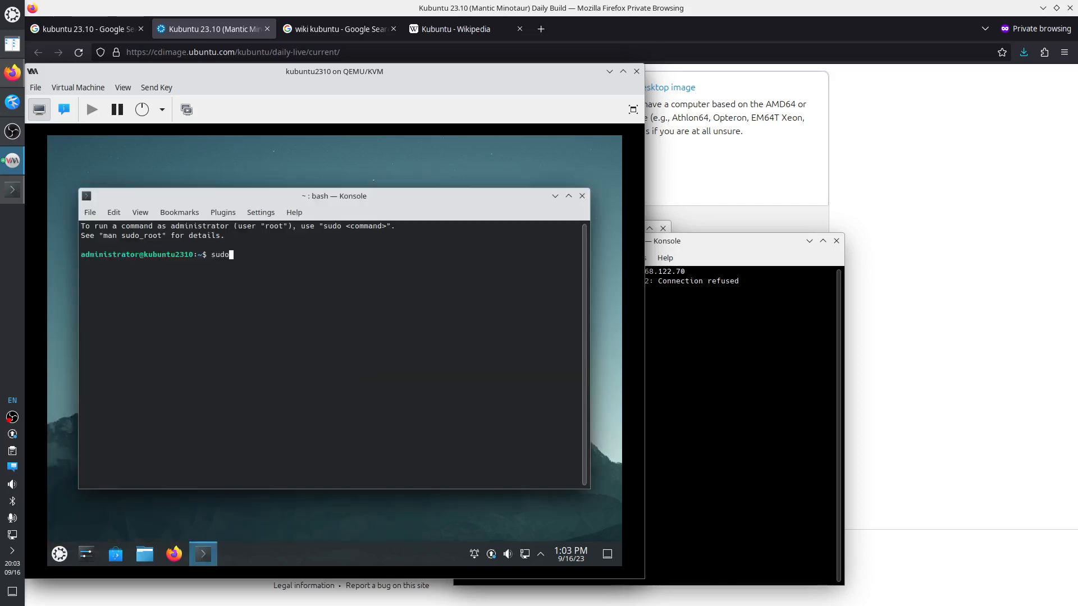
pyautogui.write(' su')
pyautogui.press('Return')
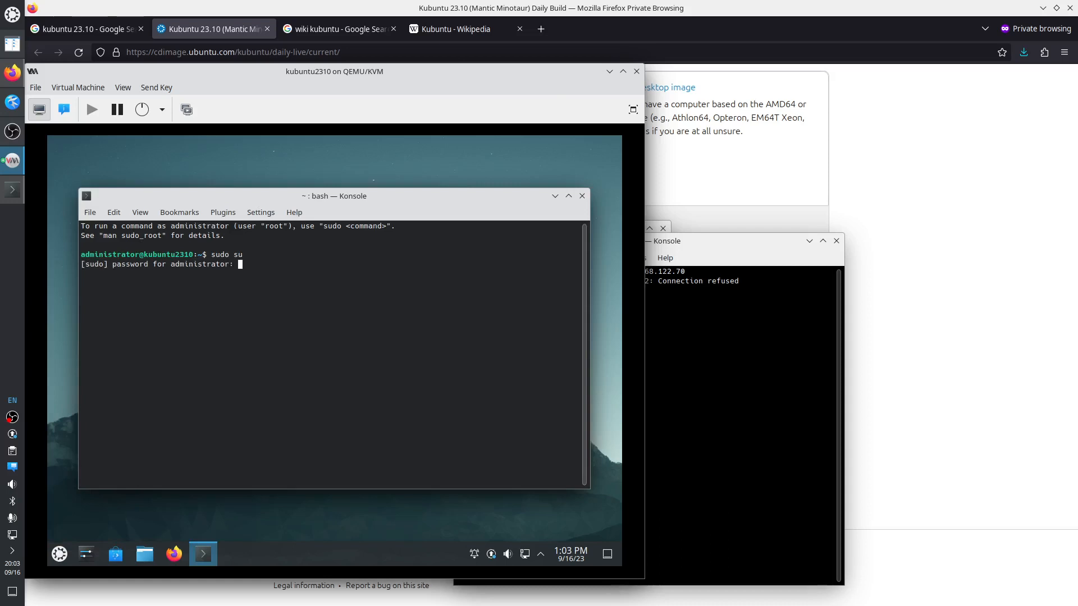
pyautogui.press('Return')
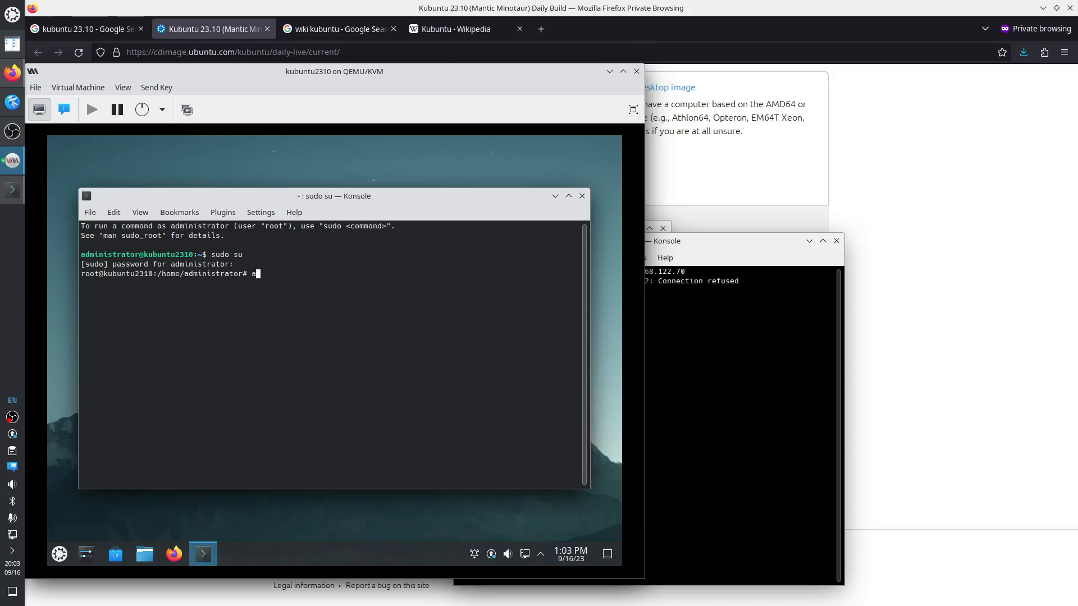
# Search apt for openssh-server and install that package in the virtual machine, accepting the installation
pyautogui.write('search openbssh')
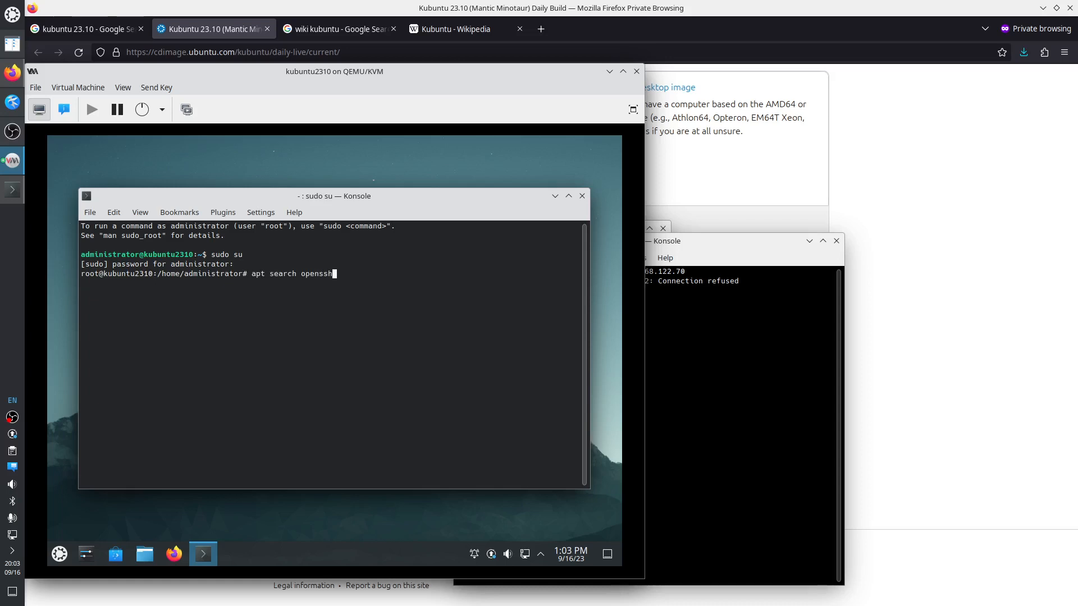
pyautogui.write('-server')
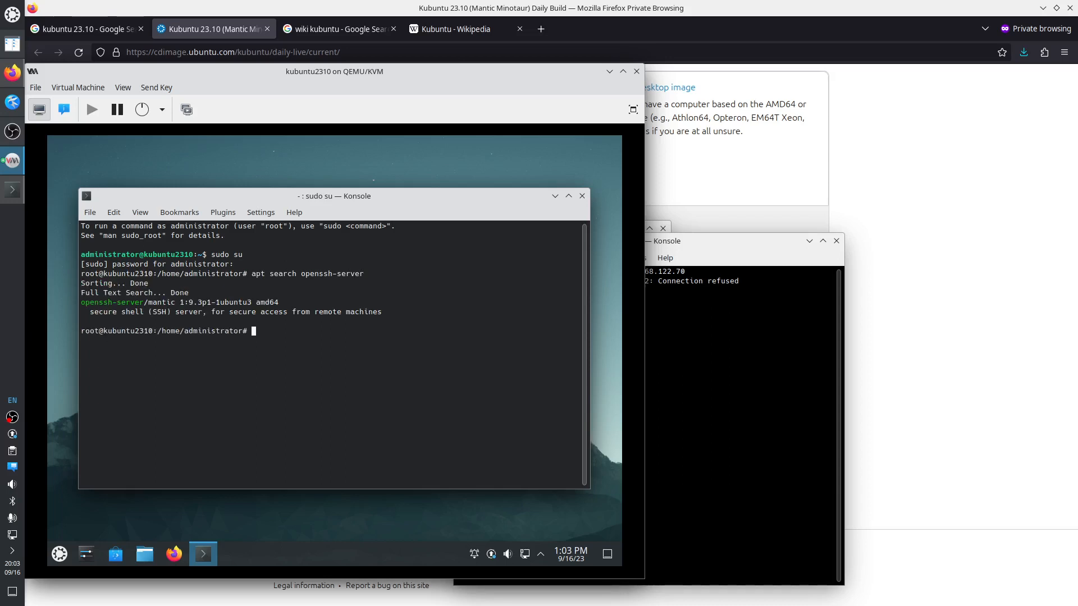
pyautogui.write('t install openssh-server')
pyautogui.press('Return')
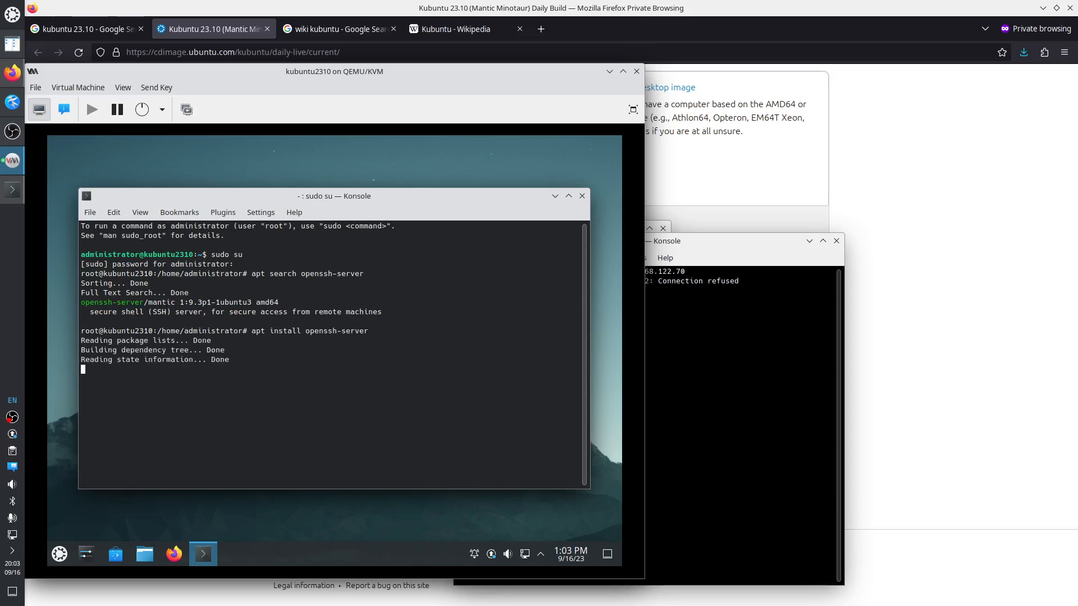
pyautogui.press('Return')
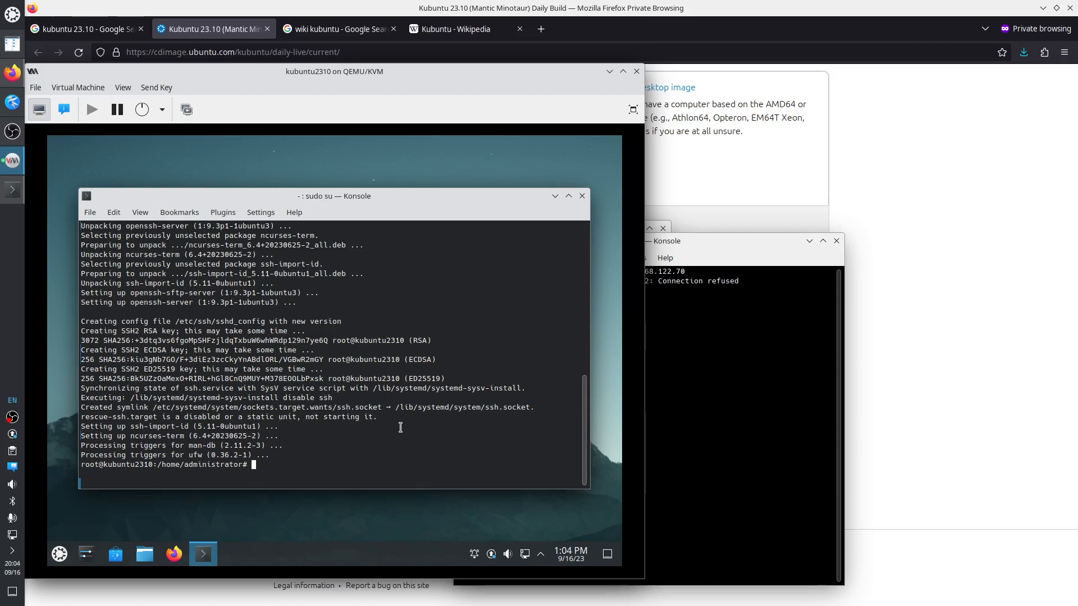
pyautogui.moveTo(486, 407); pyautogui.dragTo(531, 407)
pyautogui.click(720, 362)
pyautogui.press('Up')
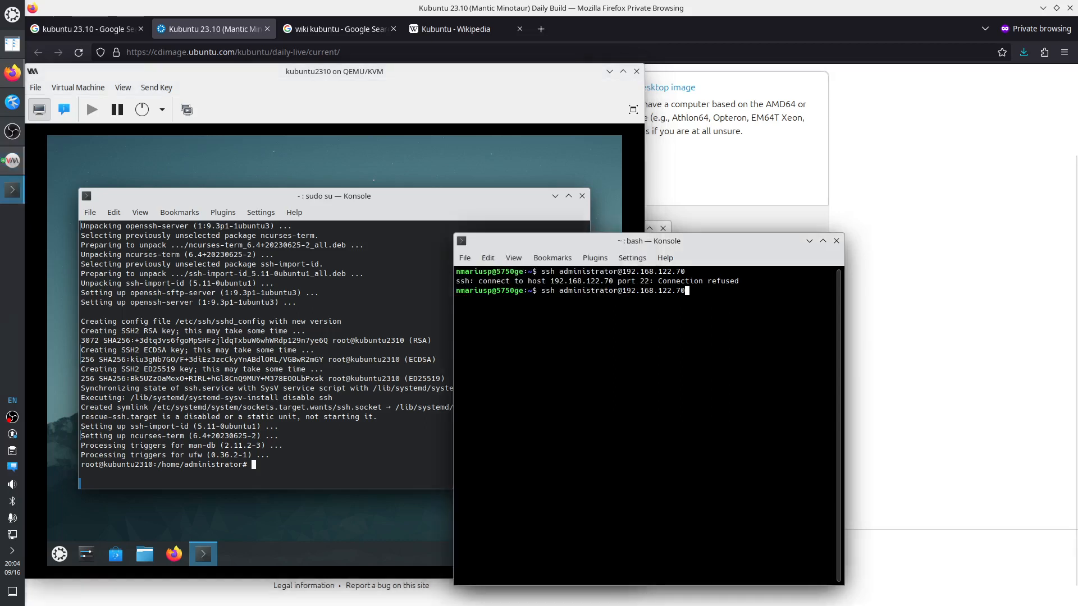
pyautogui.press('Return')
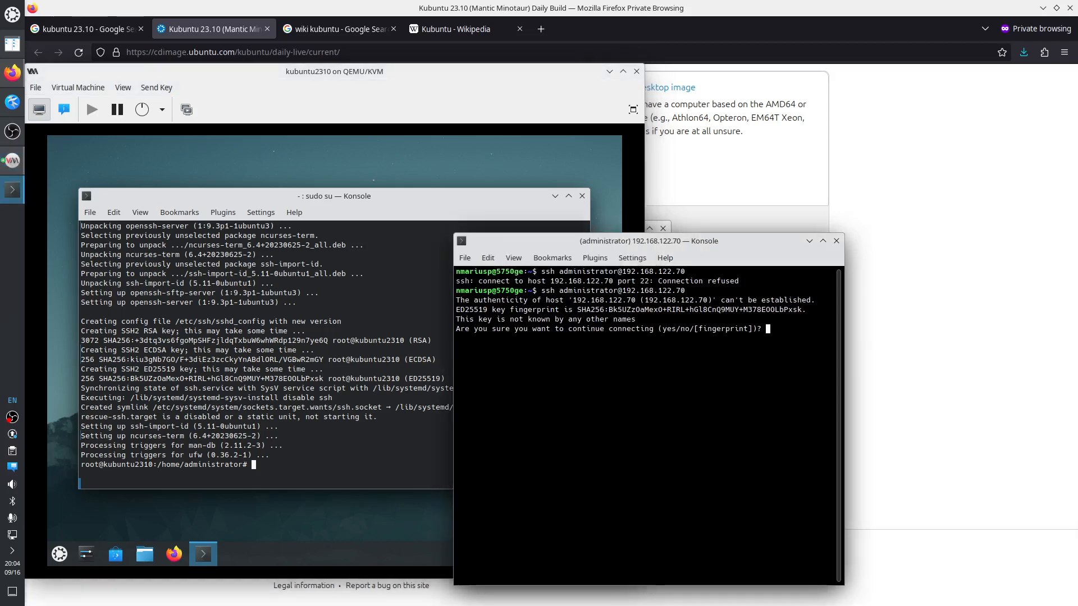
pyautogui.write('yes')
pyautogui.press('Return')
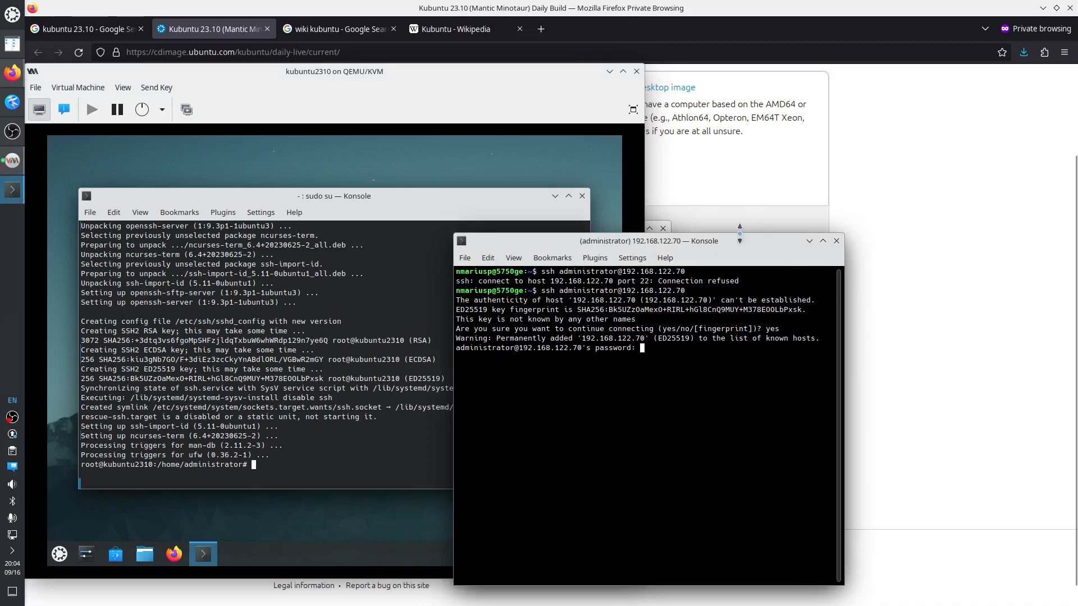
pyautogui.moveTo(735, 241); pyautogui.dragTo(1077, 160)
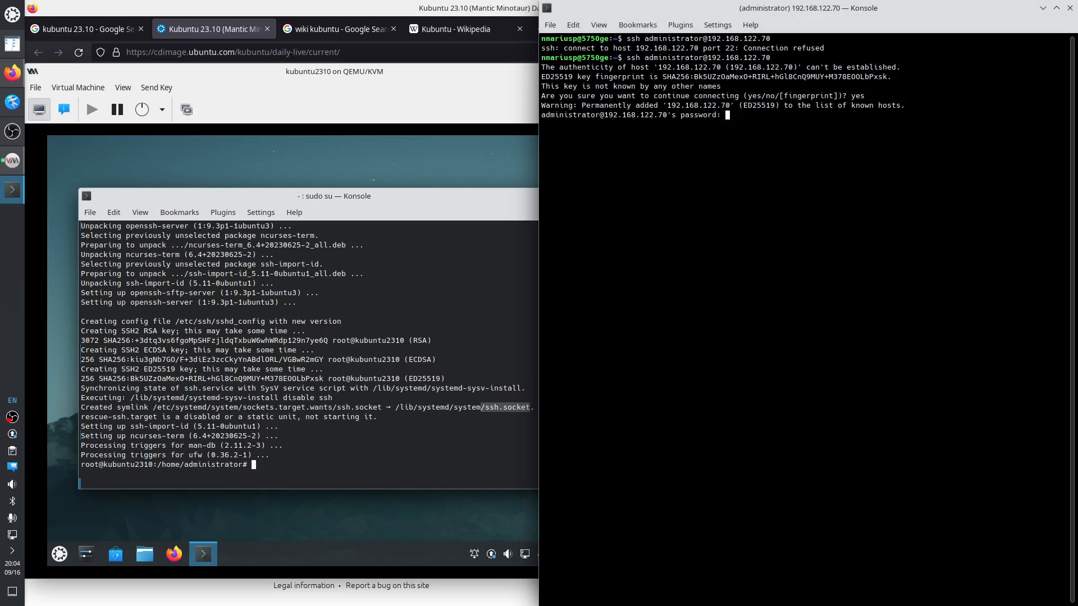
pyautogui.press('Return')
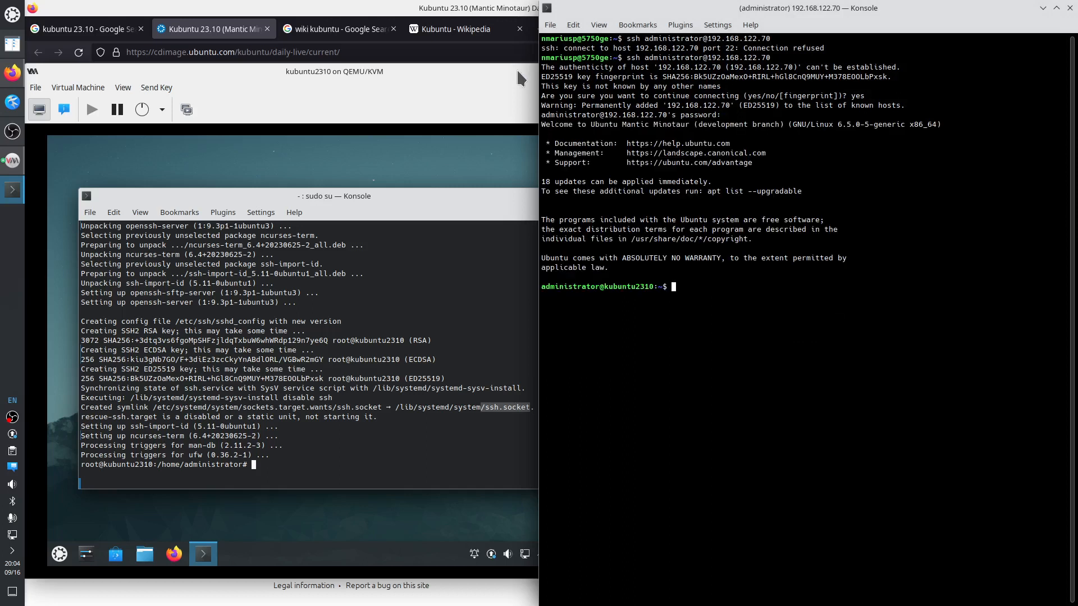
# Minimize the virtual machine's graphical console and tile the SSH Konsole window to the left half of the screen
pyautogui.click(517, 68)
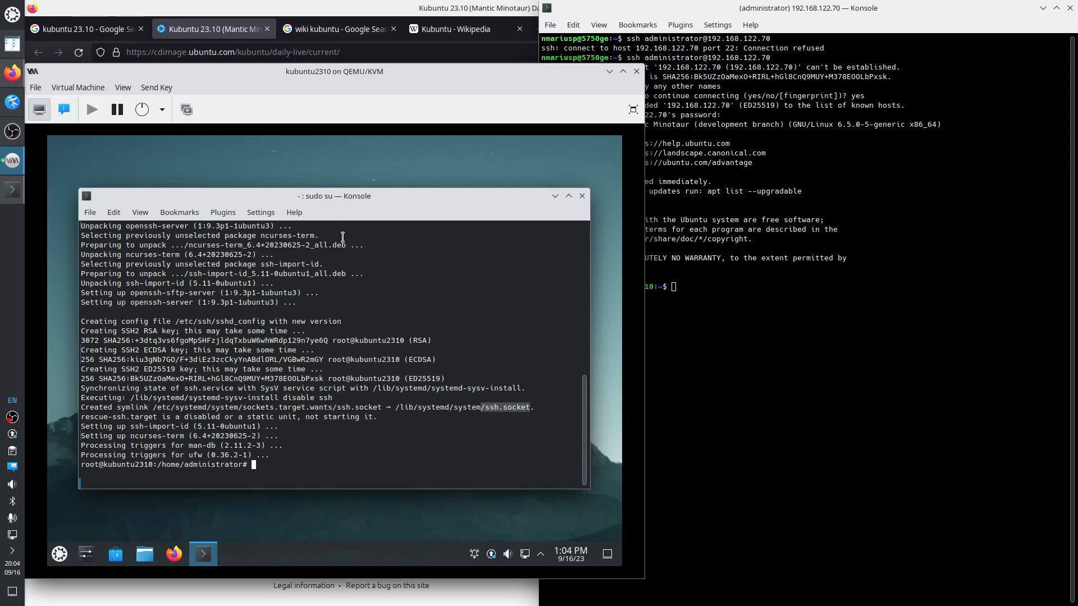
pyautogui.click(610, 71)
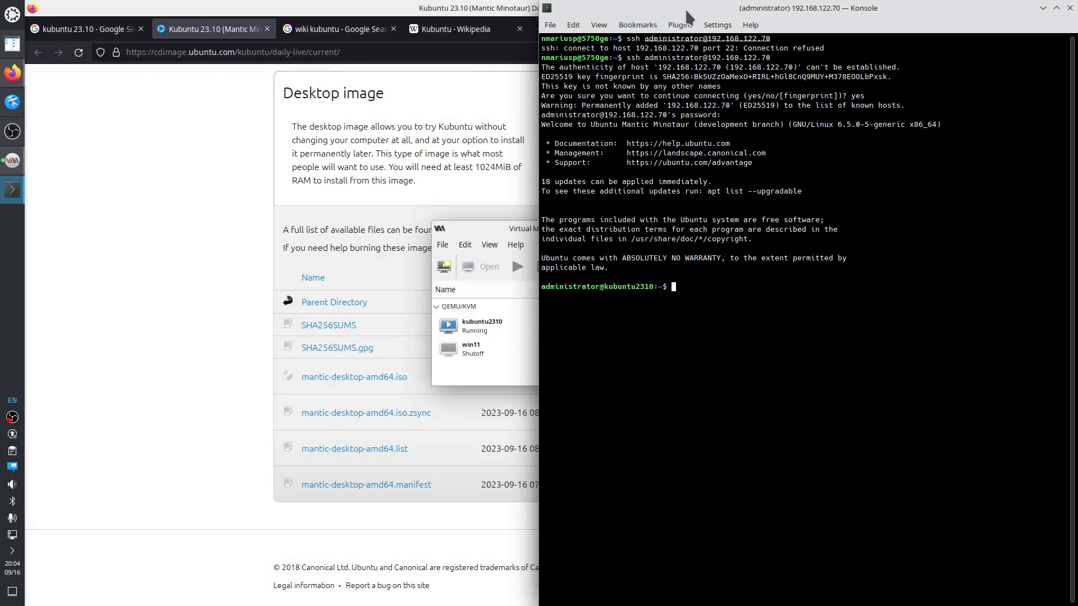
pyautogui.moveTo(665, 25); pyautogui.dragTo(1, 247)
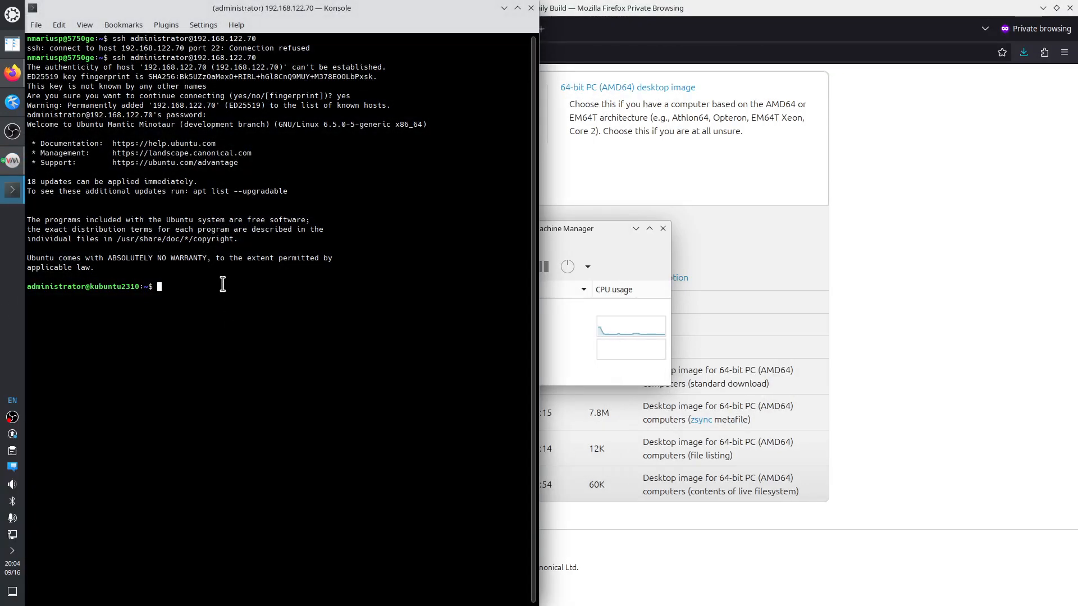
# Start a root shell in the SSH session with sudo su, entering the account password
pyautogui.write('sudo su')
pyautogui.press('Return')
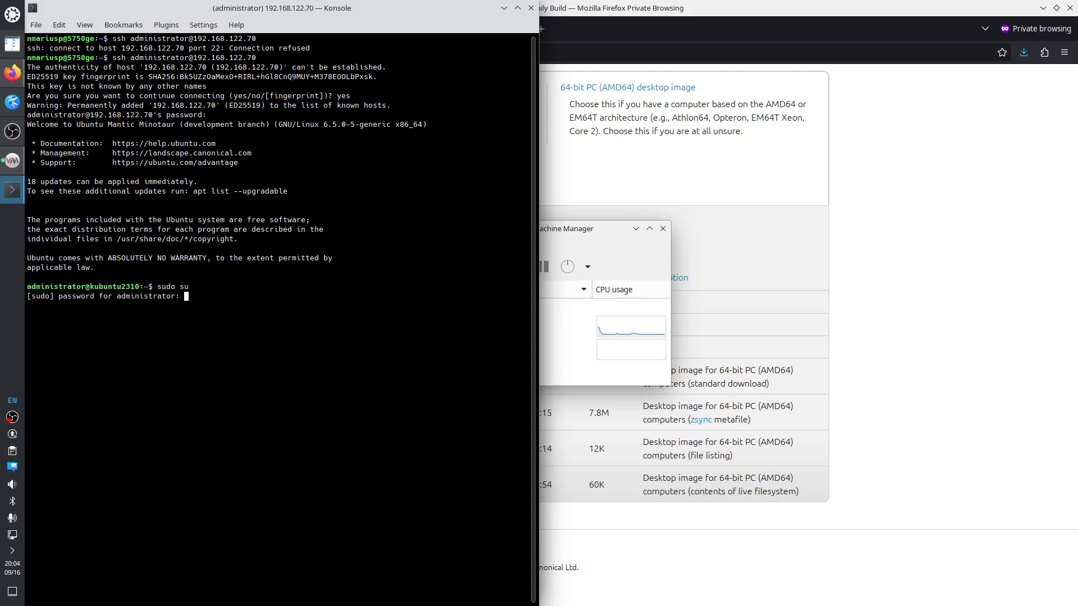
pyautogui.press('Return')
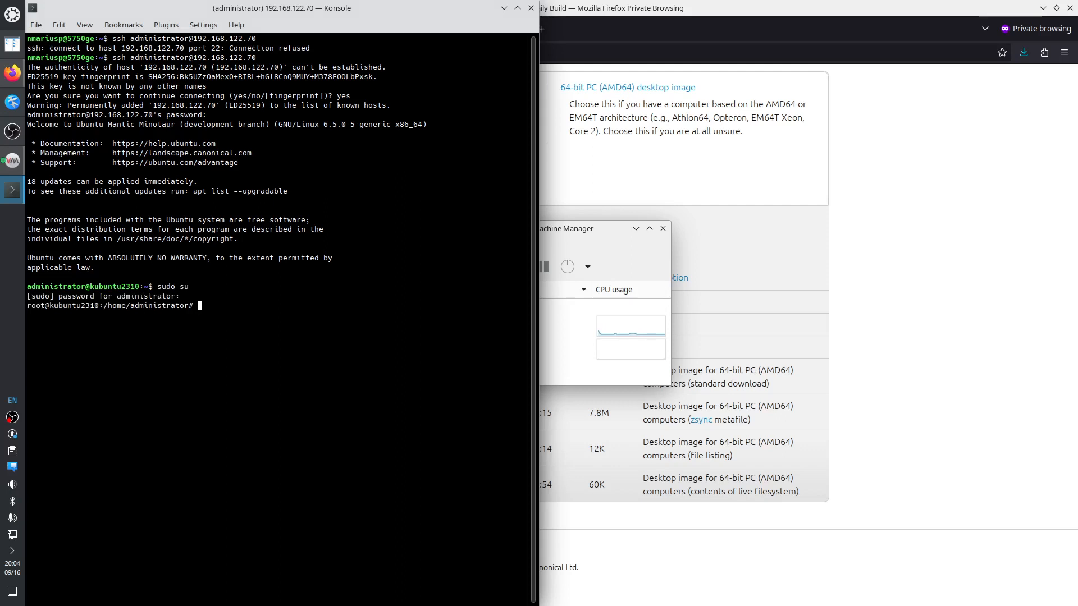
# Refresh the package lists with apt update and run apt update && apt upgrade && apt autoremove
pyautogui.write('apt update')
pyautogui.press('Return')
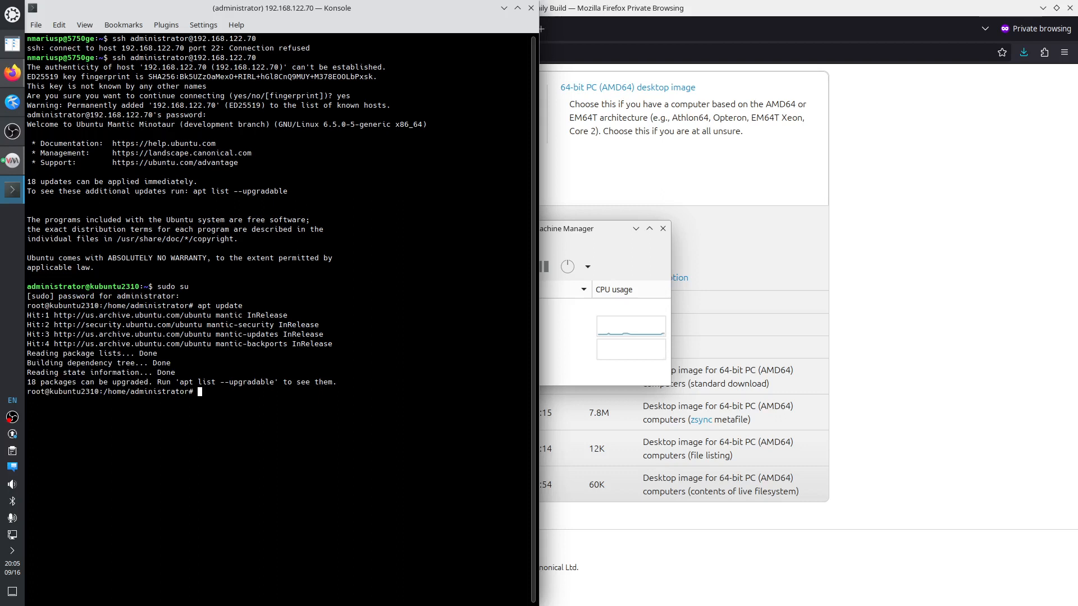
pyautogui.write('aptr')
pyautogui.write('update ')
pyautogui.write('&& apt upgrad')
pyautogui.press('BackSpace')
pyautogui.press('BackSpace')
pyautogui.write('&& apt autoremove')
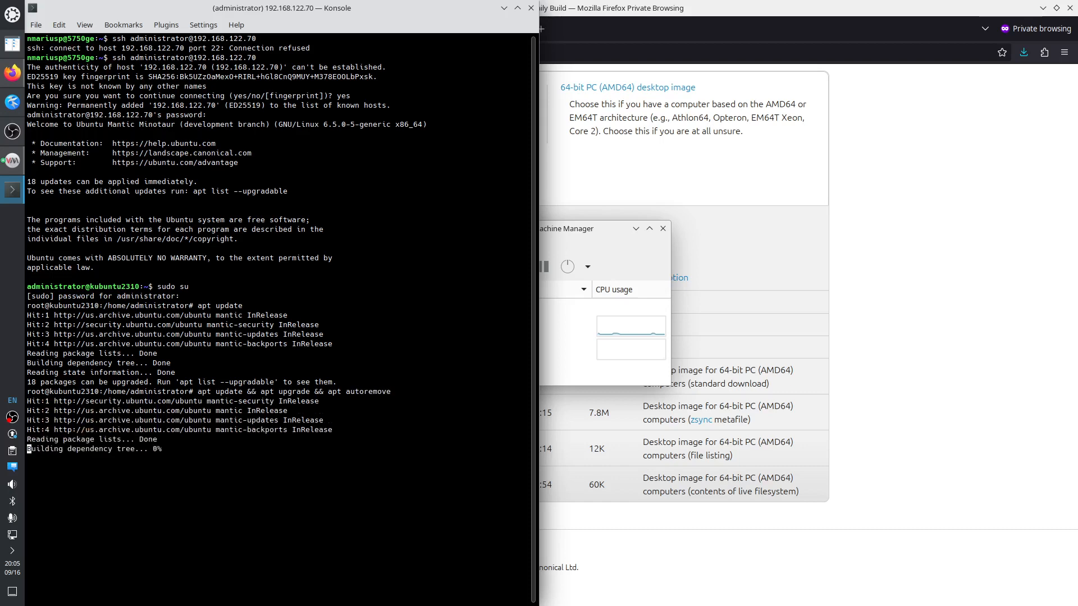
# Minimize the Firefox window and accept the package upgrade in the SSH session
pyautogui.click(900, 285)
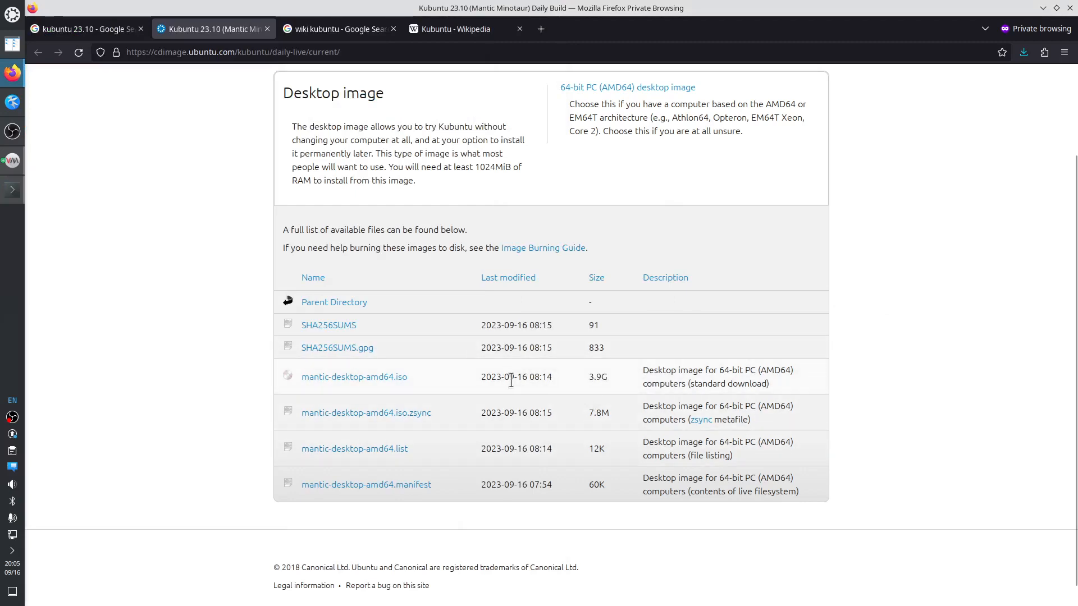
pyautogui.click(1042, 8)
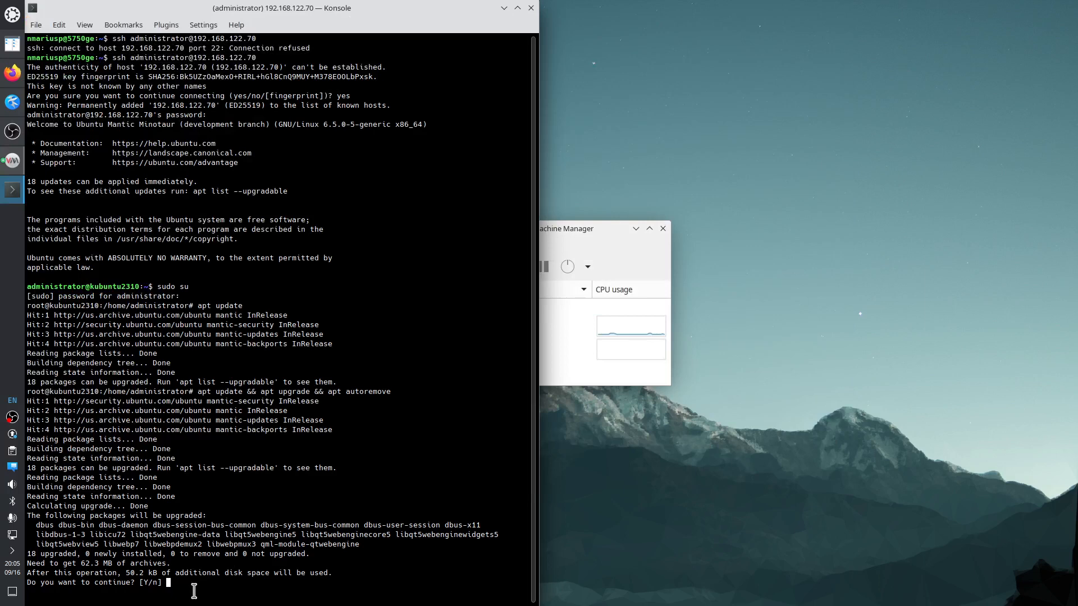
pyautogui.press('Return')
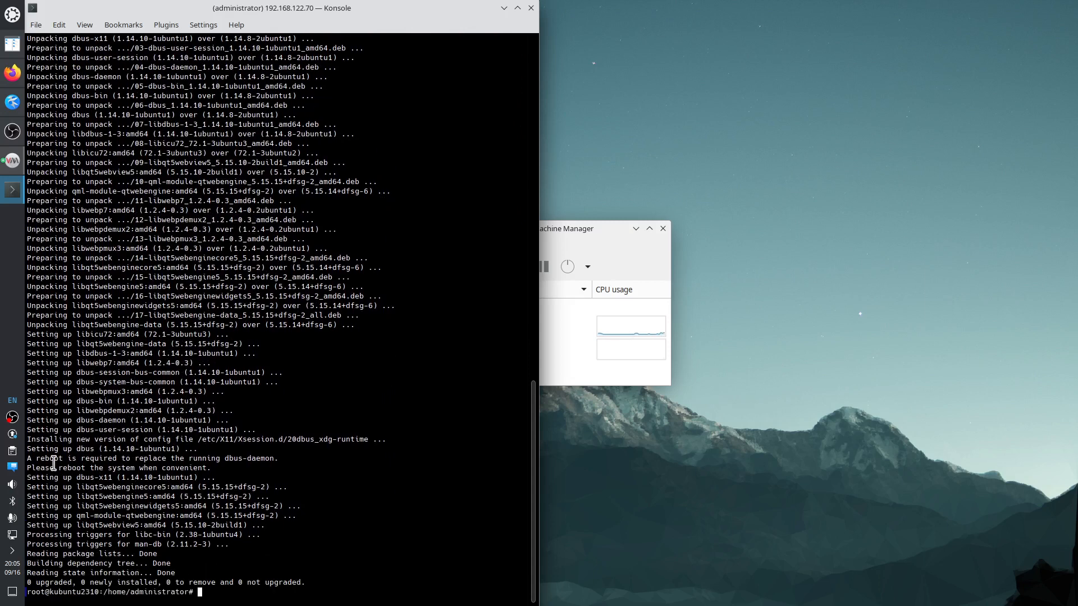
# Run apt install build-essential git emacs-nox mc, accept the installation and close the Virtual Machine Manager window
pyautogui.moveTo(35, 455); pyautogui.dragTo(130, 459)
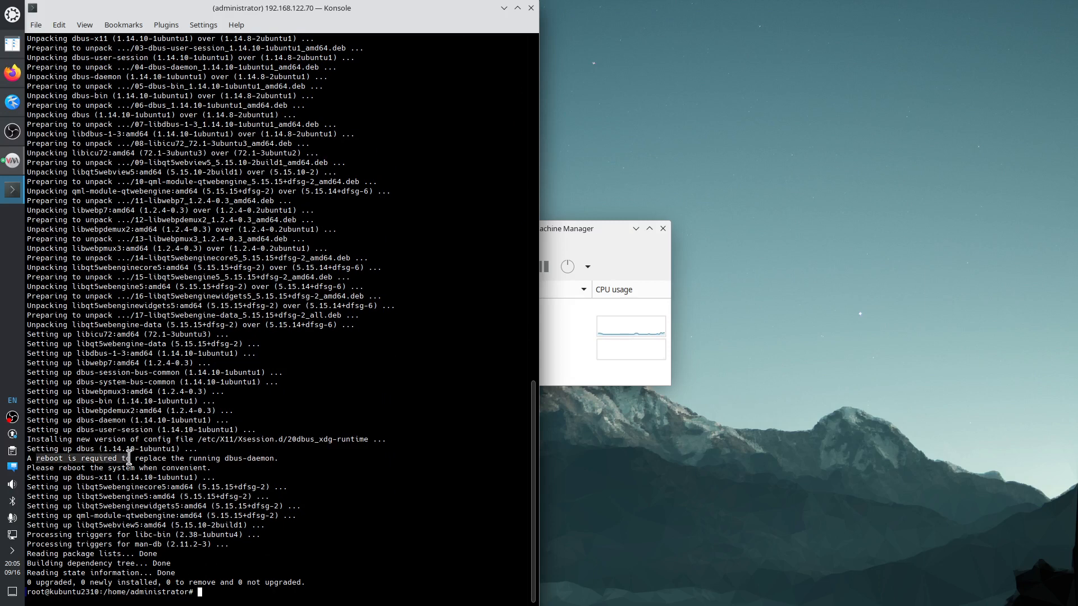
pyautogui.click(222, 593)
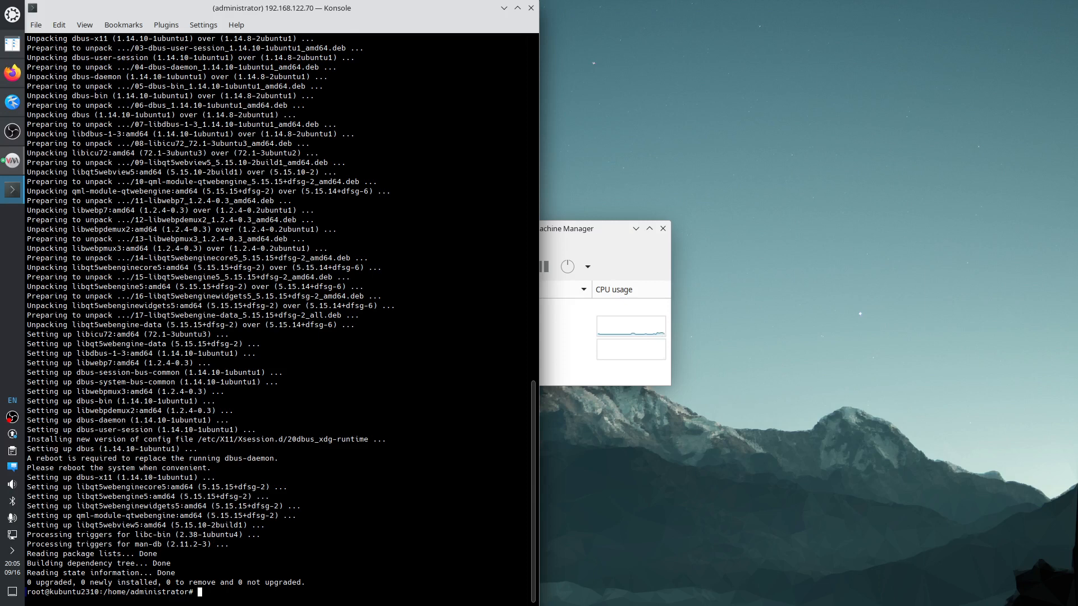
pyautogui.write('apt install build-essential git emacs-nox mc')
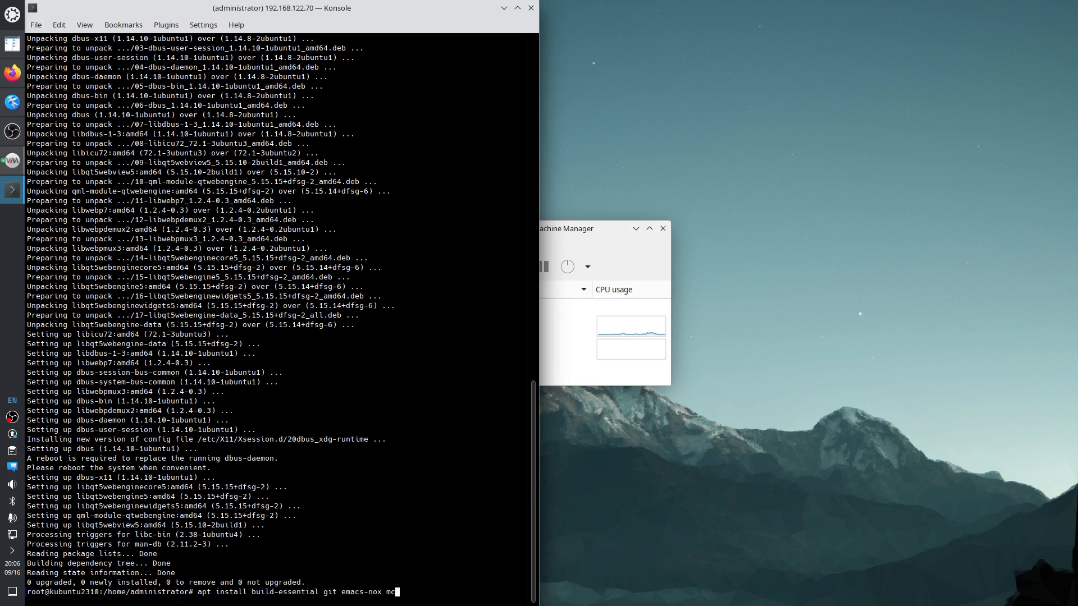
pyautogui.press('Return')
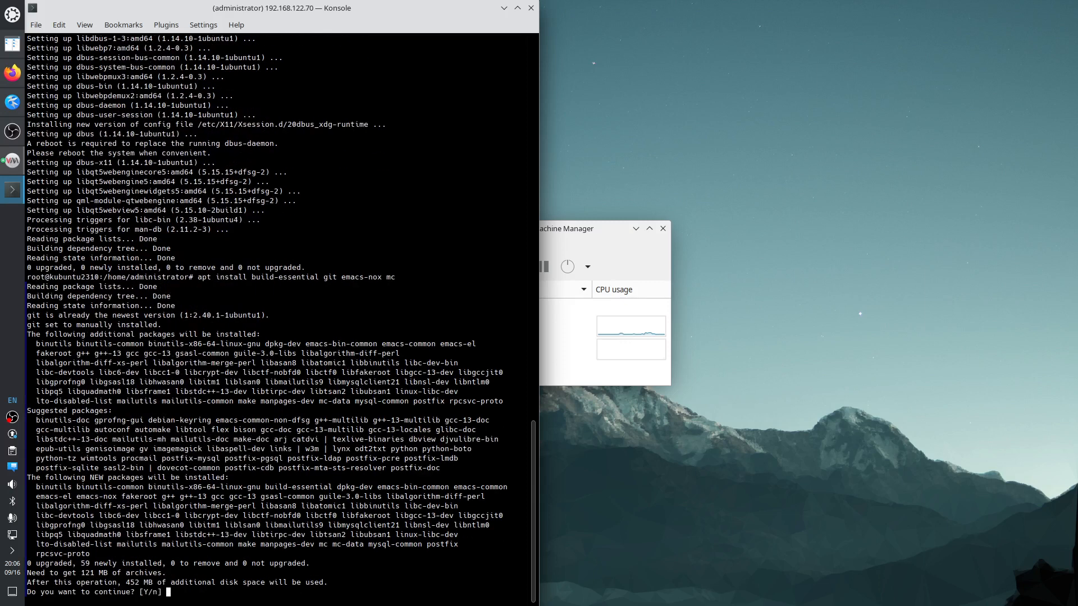
pyautogui.press('Return')
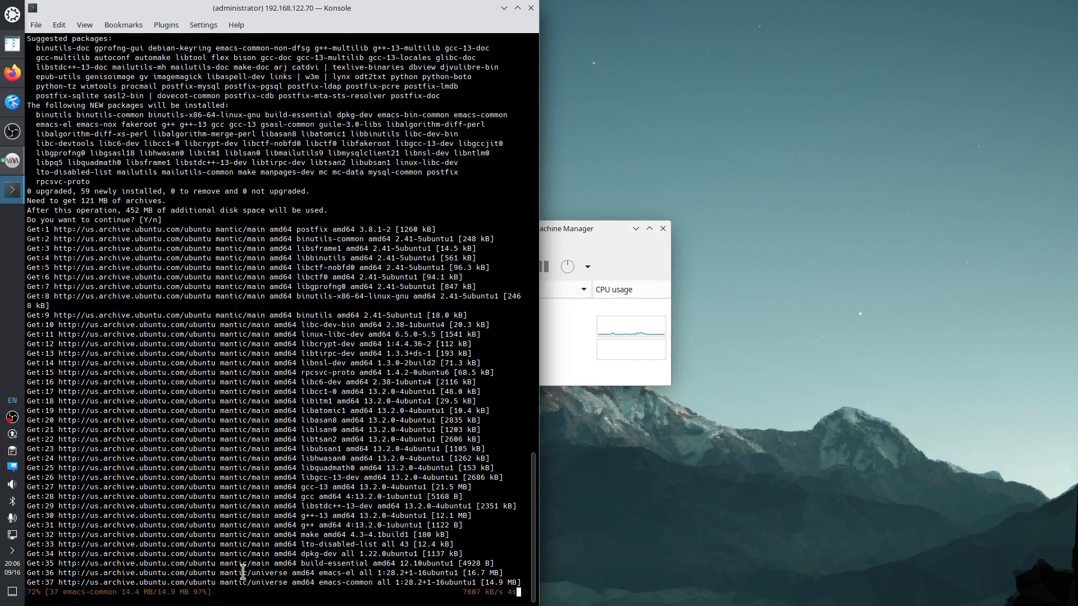
pyautogui.click(602, 229)
pyautogui.click(662, 228)
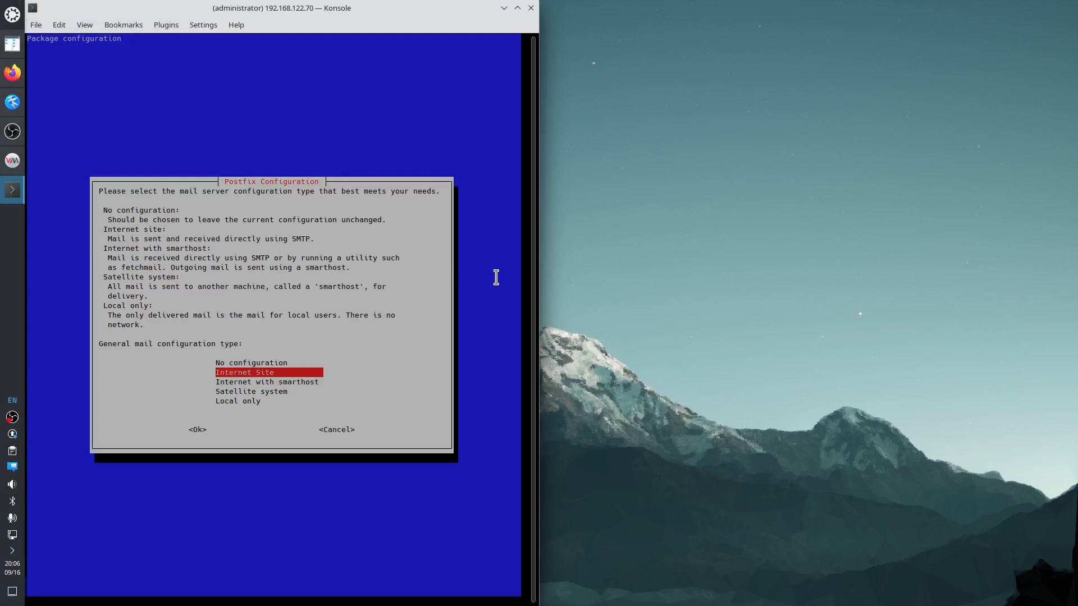
# Configure Postfix as Local only and accept kubuntu2310 as the system mail name
pyautogui.press('Up')
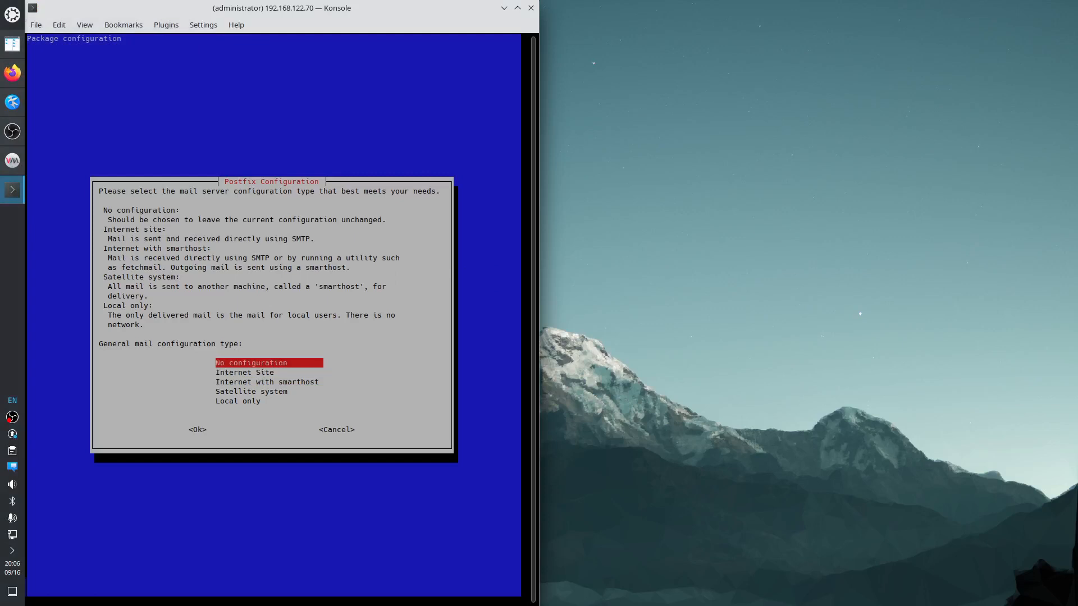
pyautogui.press('Down')
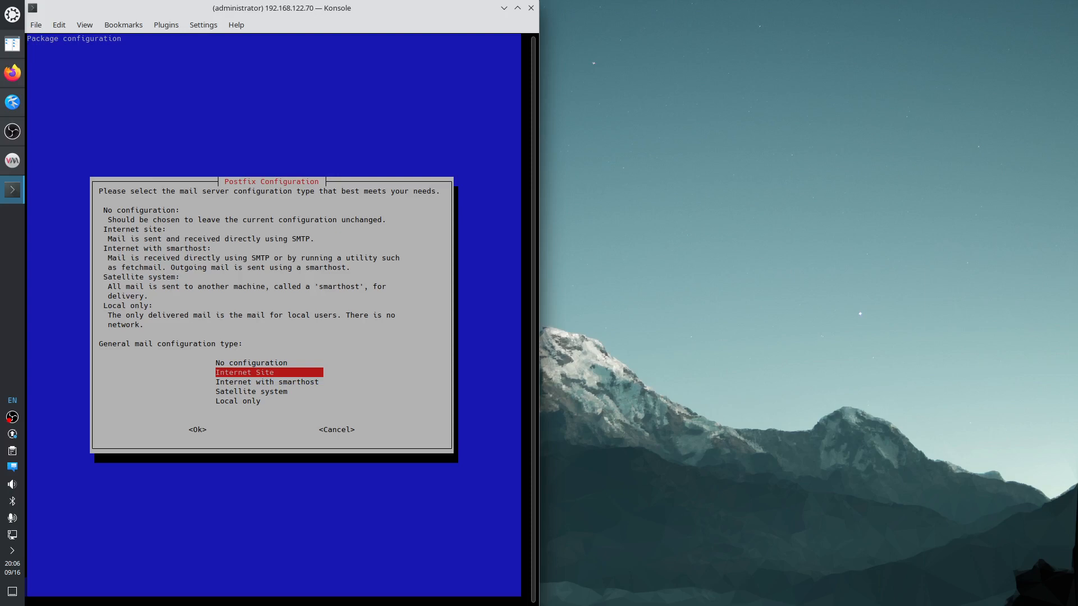
pyautogui.press('Down')
pyautogui.press('Down')
pyautogui.press('Down')
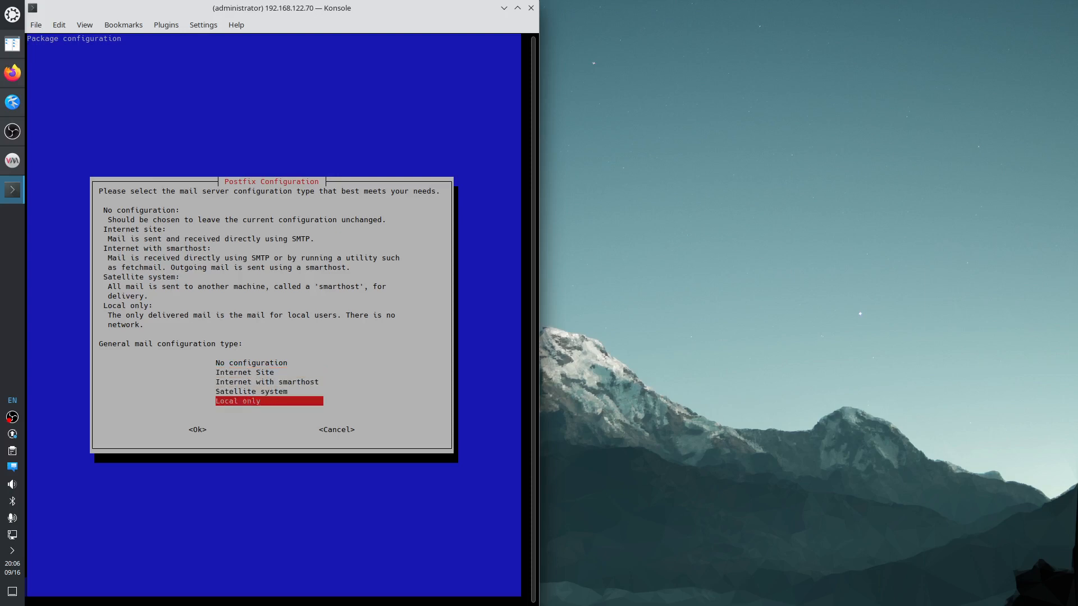
pyautogui.press('Tab')
pyautogui.press('Return')
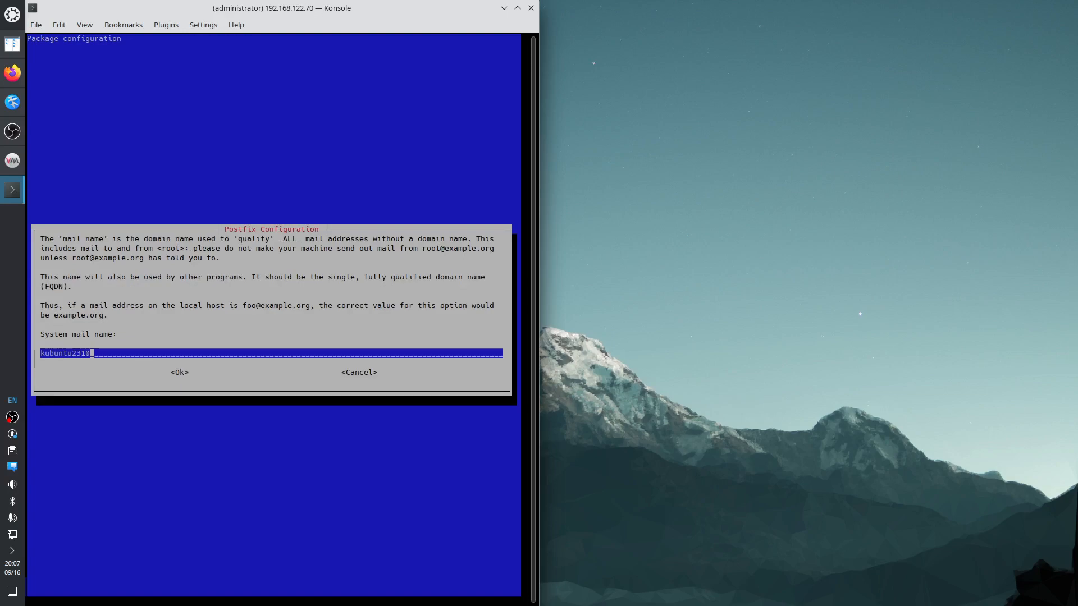
pyautogui.press('Return')
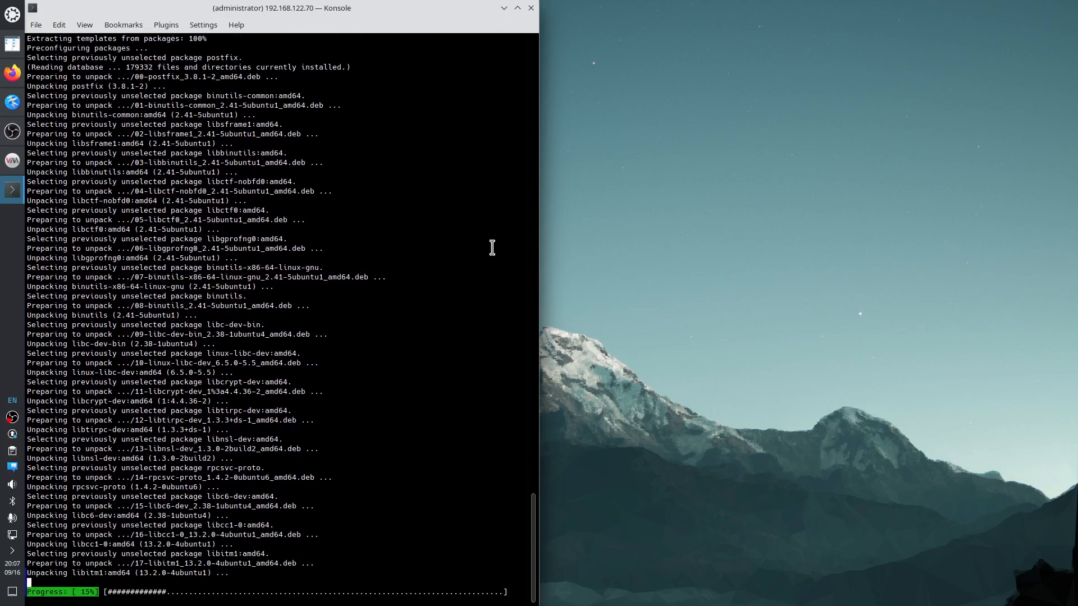
# Switch to Firefox, tile it to the right half of the screen and open nmariusp.github.io in a new tab
pyautogui.click(13, 73)
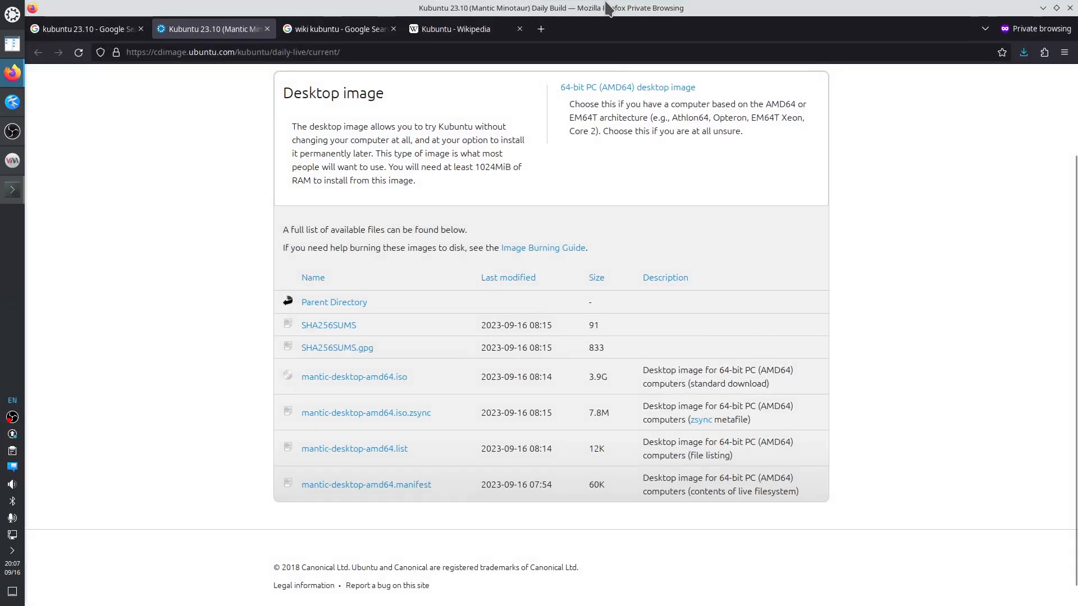
pyautogui.moveTo(608, 7); pyautogui.dragTo(1075, 281)
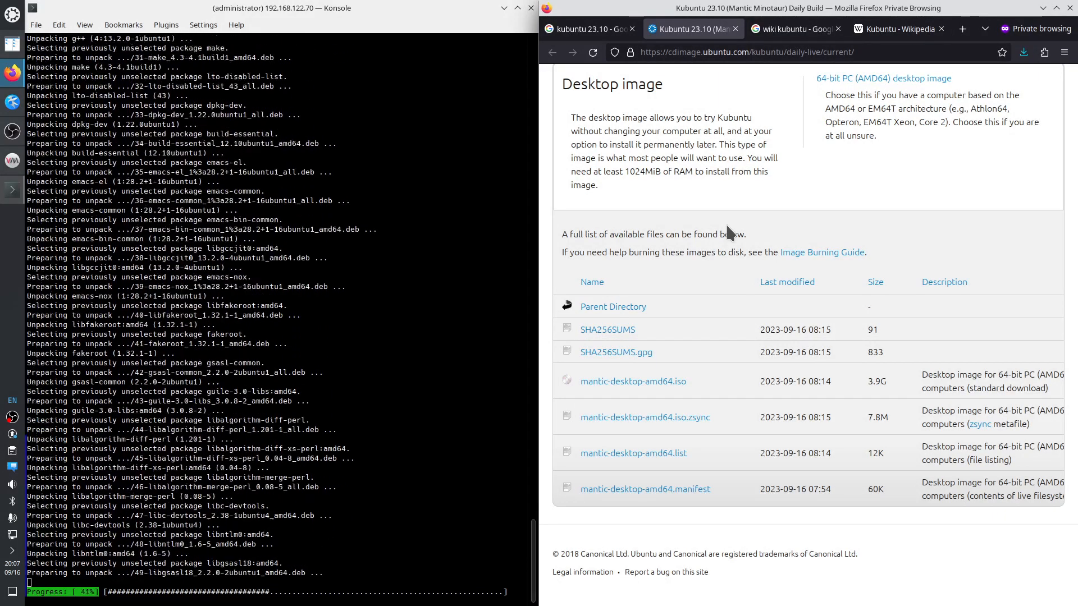
pyautogui.hotkey('ctrl', 't')
pyautogui.write('nmariusp.github.io/')
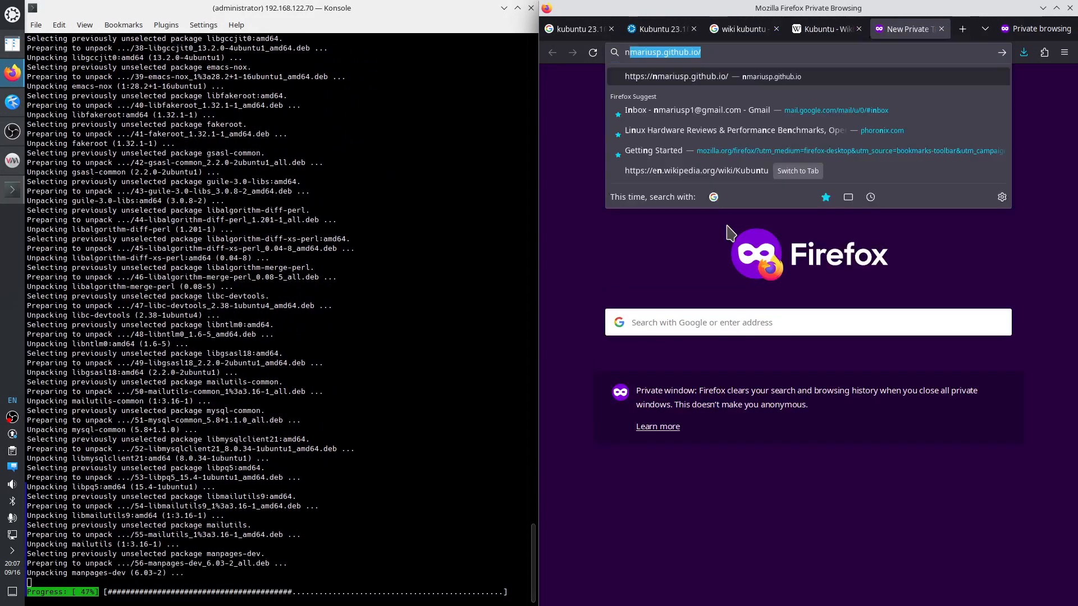
pyautogui.press('Return')
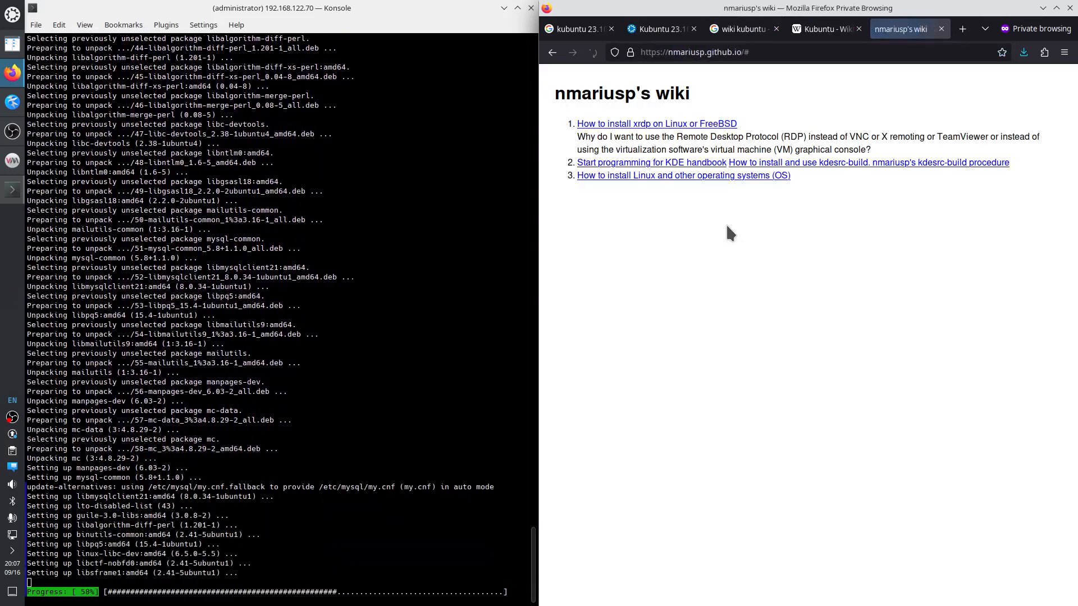
# Open the wiki's "How to install xrdp on Linux or FreeBSD" link in a new tab and switch to it
pyautogui.rightClick(646, 123)
pyautogui.click(690, 130)
pyautogui.click(924, 29)
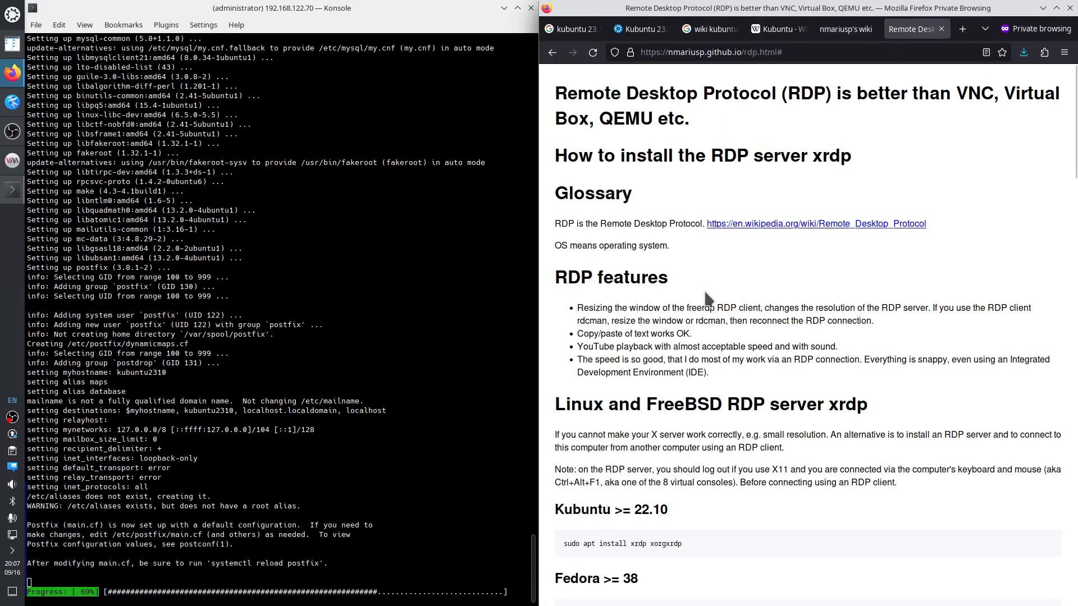
# Copy the Kubuntu >= 22.10 command sudo apt install xrdp xorgxrdp from the page and run it in the SSH session
pyautogui.scroll(-2, 707, 291)
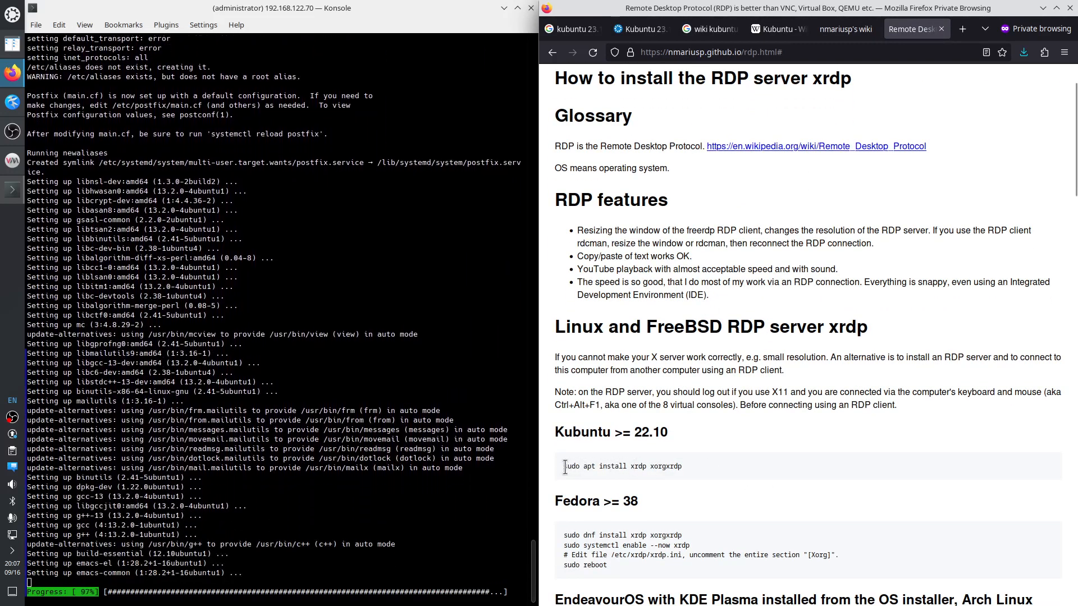
pyautogui.moveTo(565, 466); pyautogui.dragTo(687, 470)
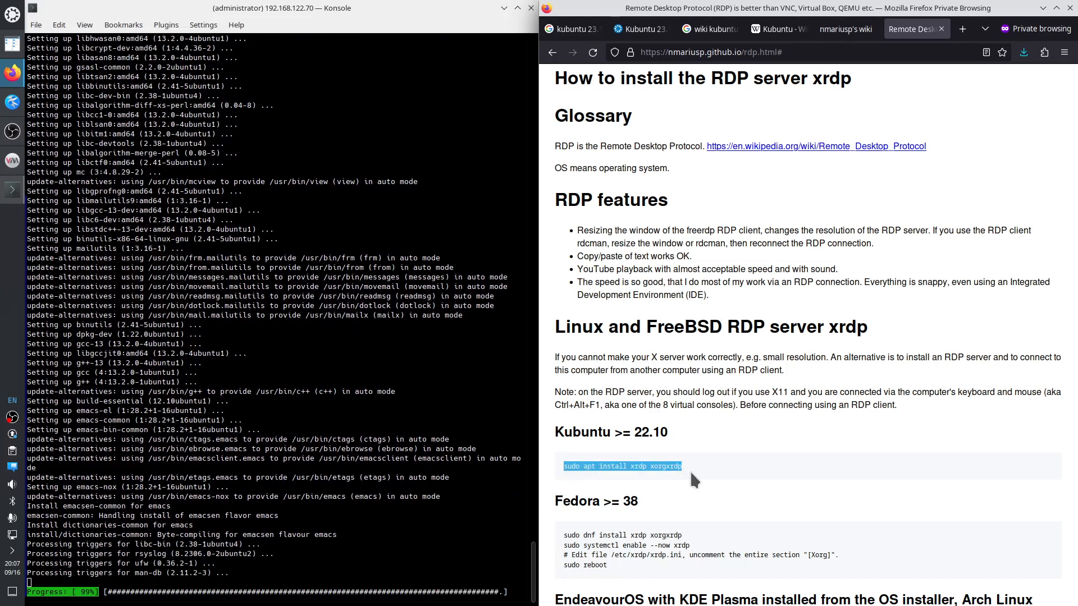
pyautogui.rightClick(670, 467)
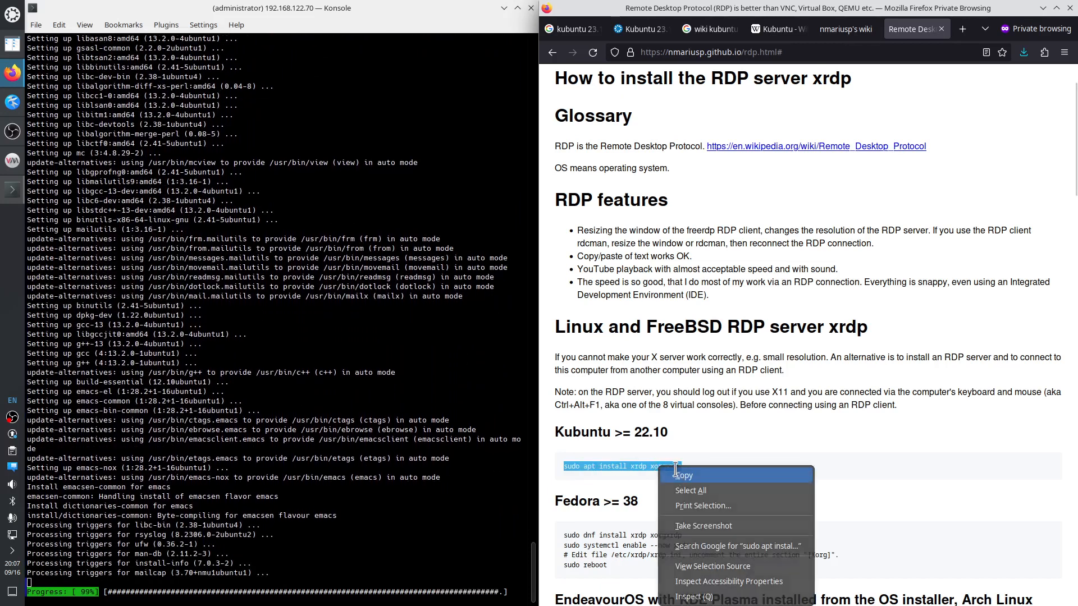
pyautogui.click(747, 474)
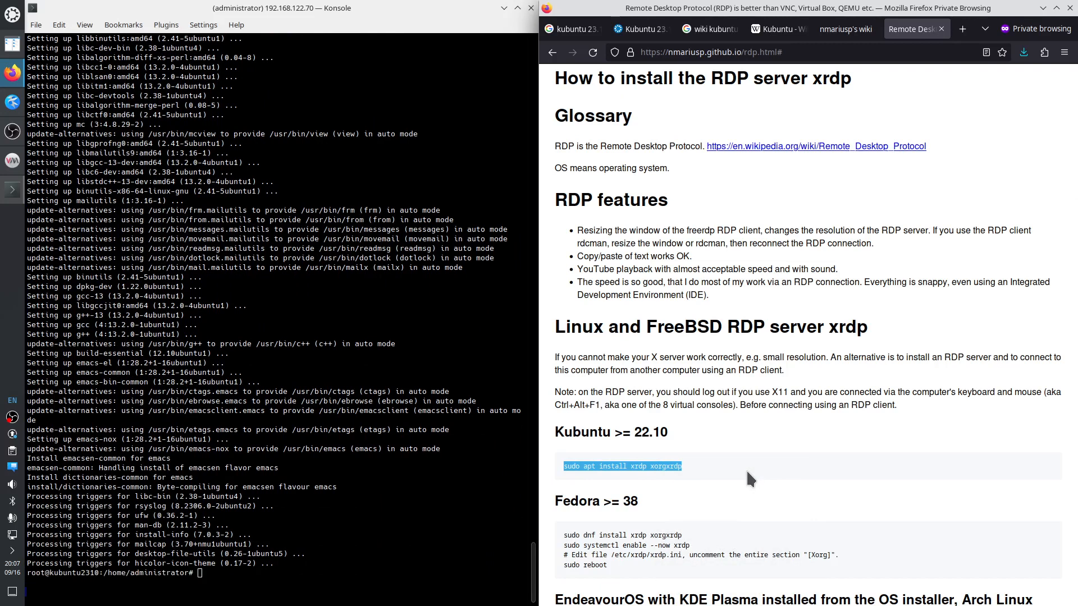
pyautogui.rightClick(335, 587)
pyautogui.click(376, 454)
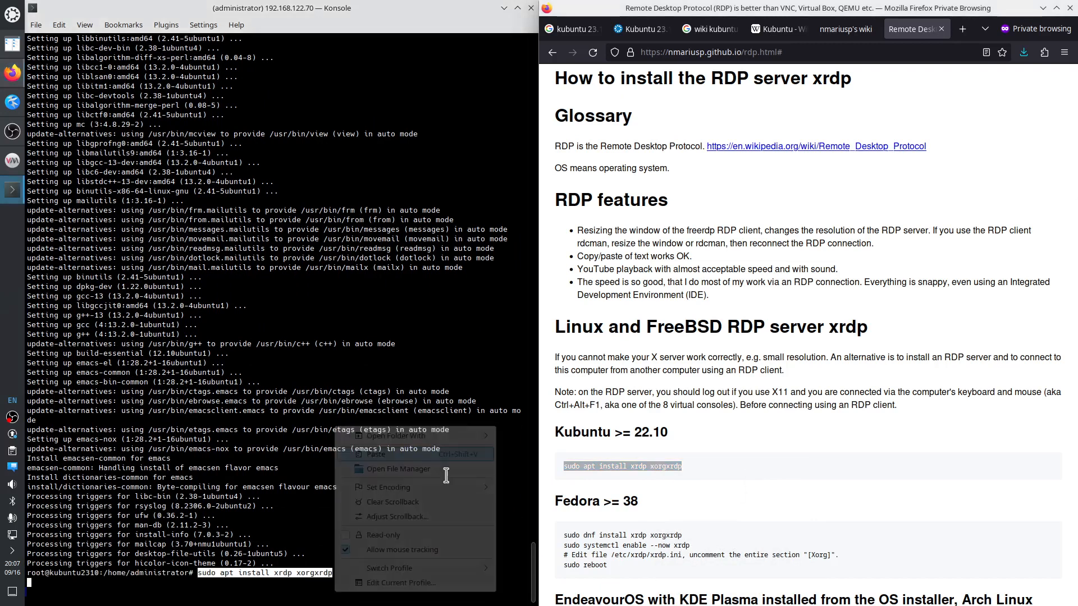
pyautogui.press('Return')
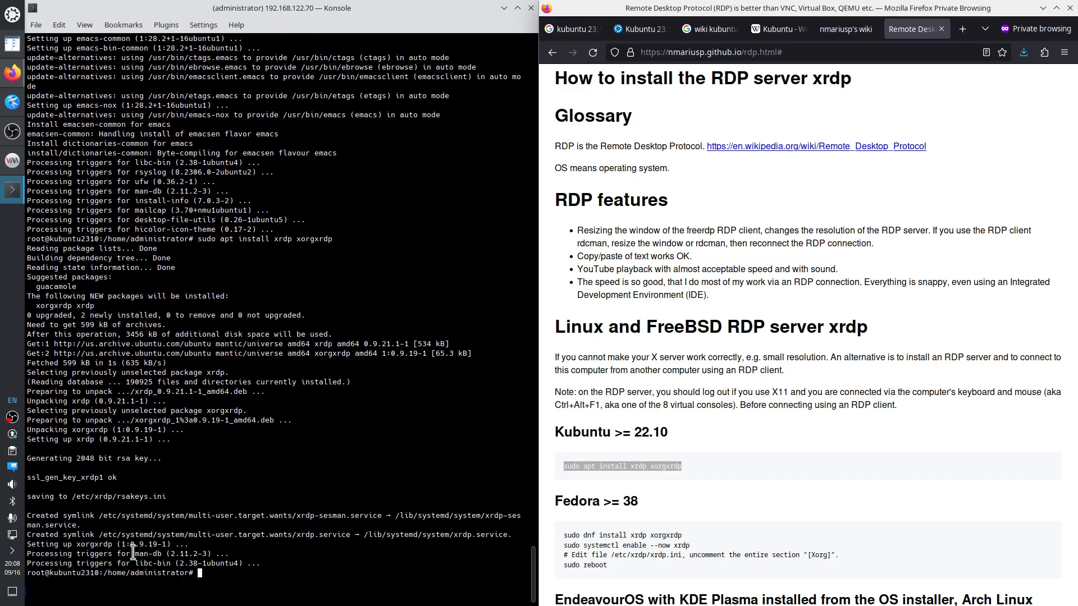
# Copy the example xfreerdp command, including /sound:sys:pulse, from the page's "Linux and FreeBSD client xfreerdp" section
pyautogui.click(813, 514)
pyautogui.scroll(-4, 813, 514)
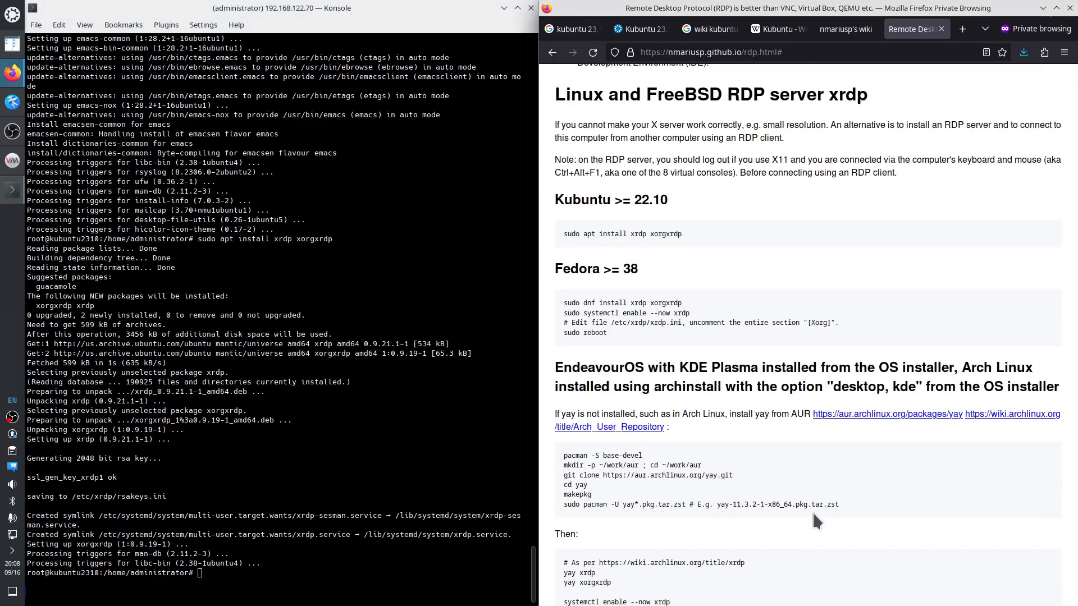
pyautogui.scroll(-12, 795, 517)
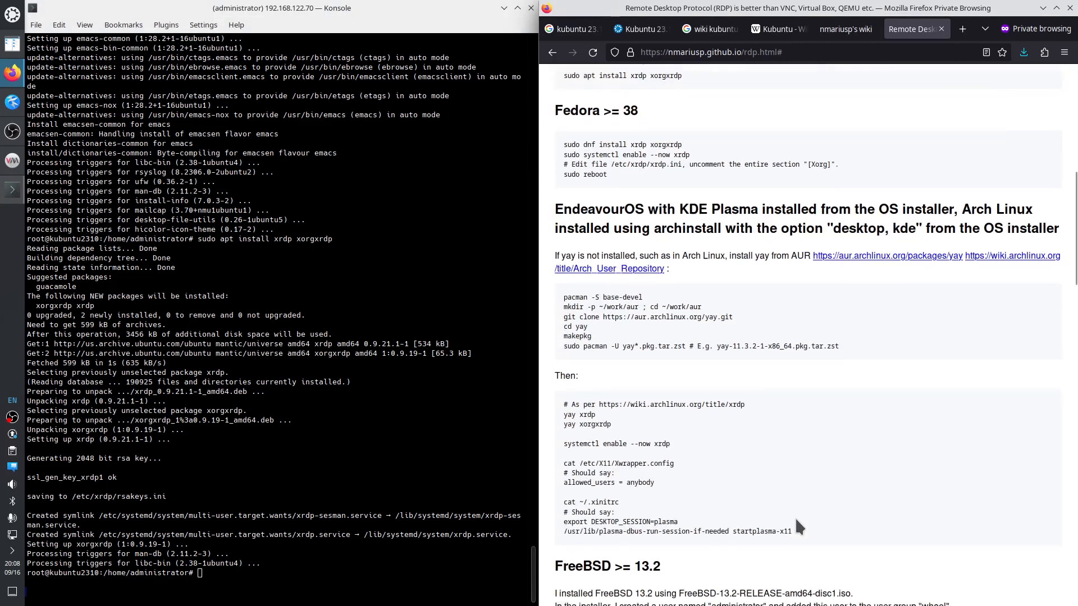
pyautogui.scroll(-10, 795, 517)
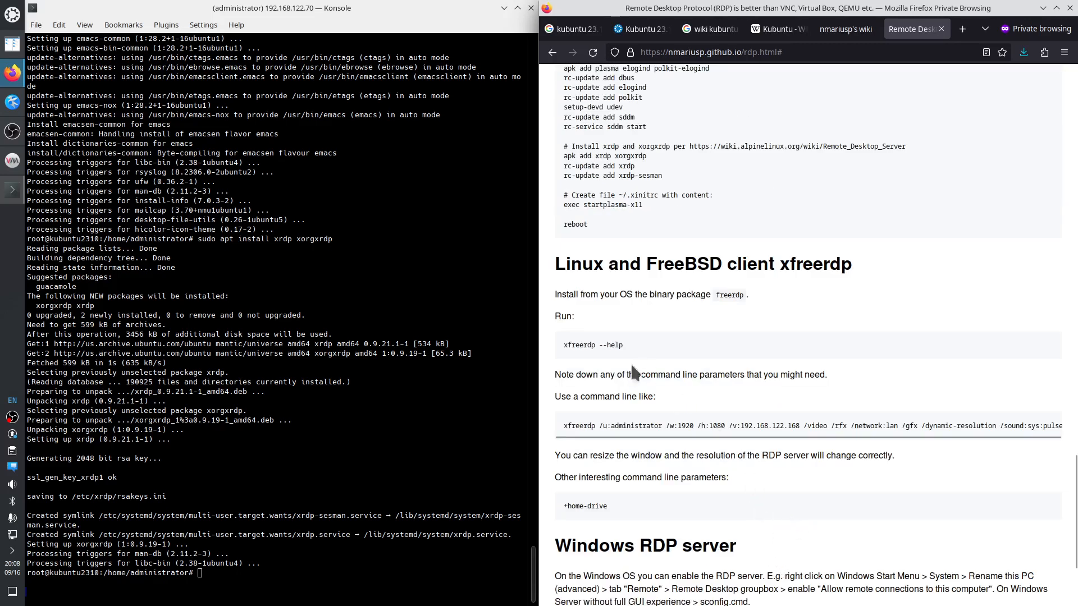
pyautogui.moveTo(561, 344); pyautogui.dragTo(629, 348)
pyautogui.scroll(-3, 635, 399)
pyautogui.moveTo(565, 350); pyautogui.dragTo(1077, 356)
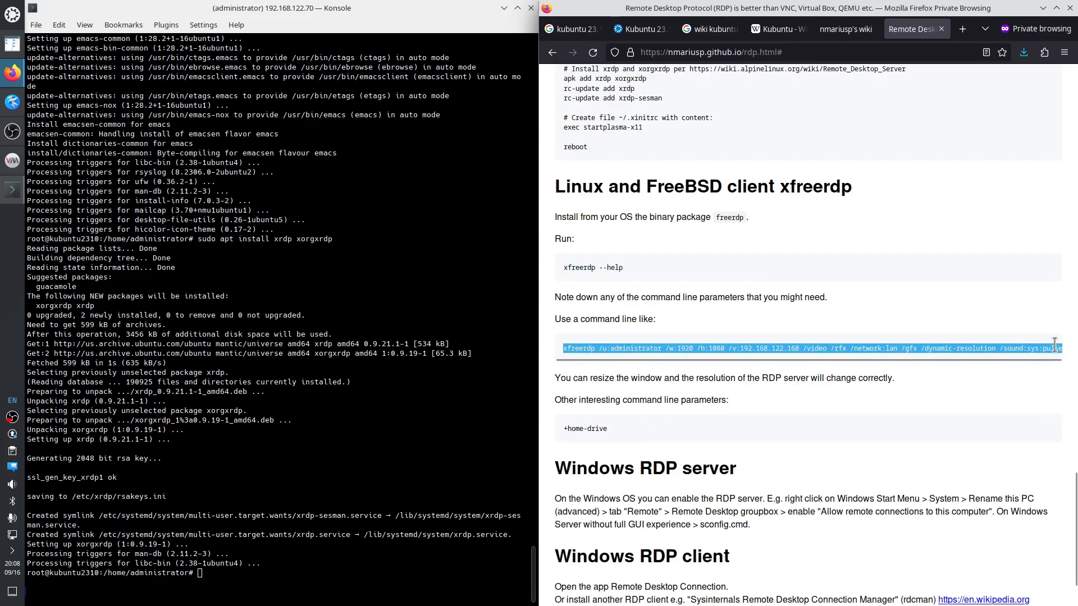
pyautogui.keyDown('shift'); pyautogui.click(996, 349); pyautogui.keyUp('shift')
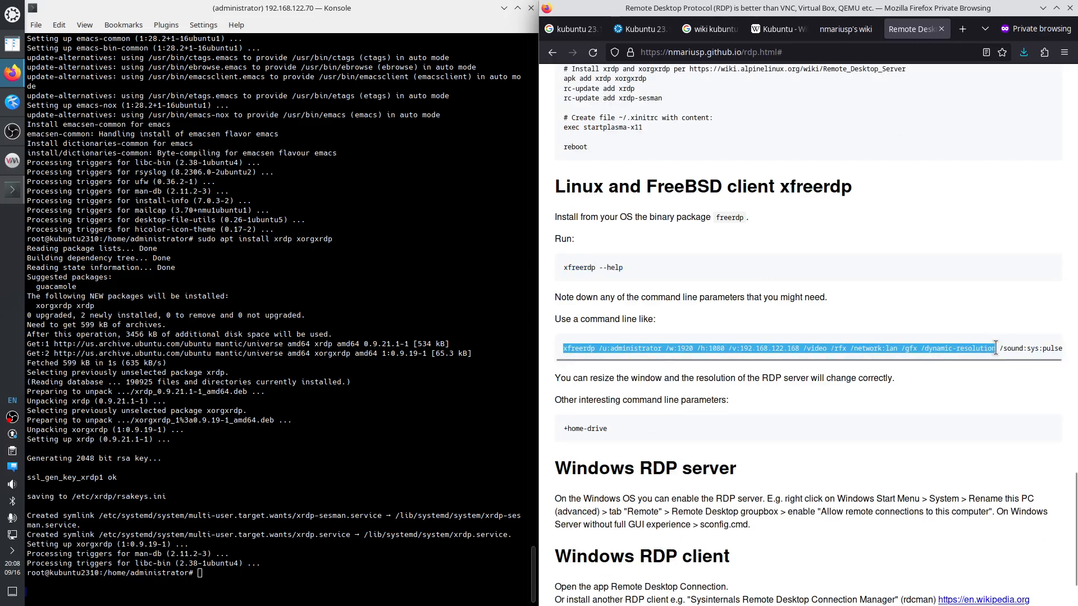
pyautogui.rightClick(986, 348)
pyautogui.click(971, 364)
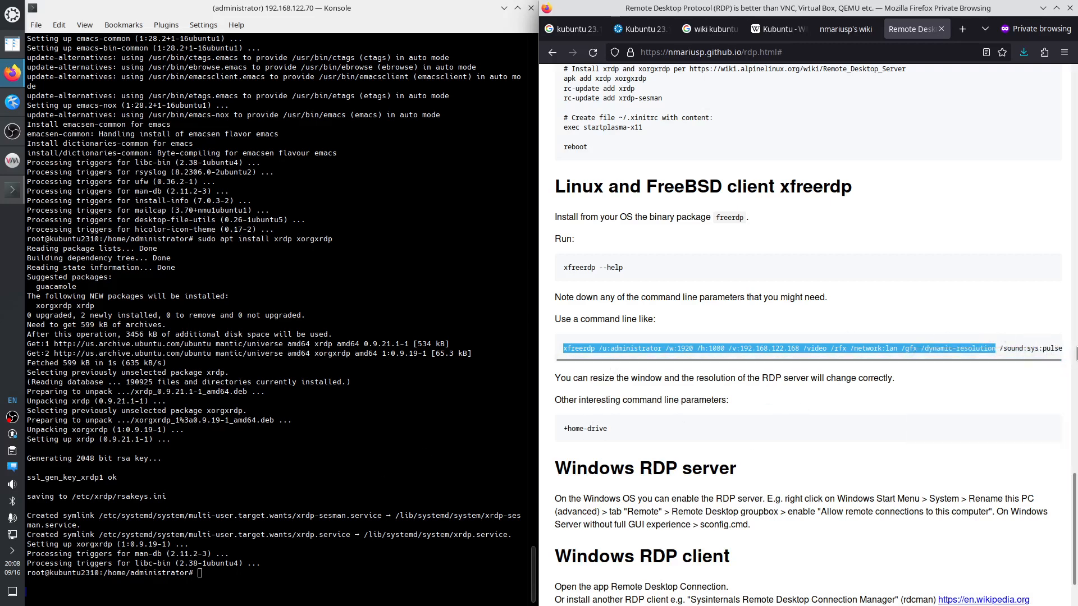
pyautogui.keyDown('shift'); pyautogui.click(1060, 349); pyautogui.keyUp('shift')
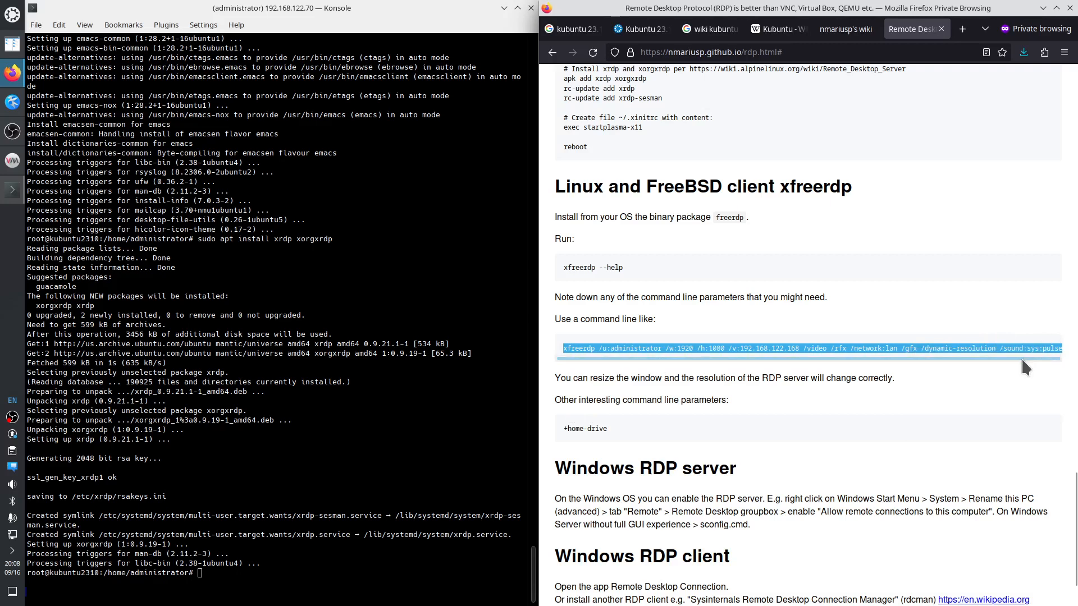
pyautogui.rightClick(1038, 360)
pyautogui.click(991, 365)
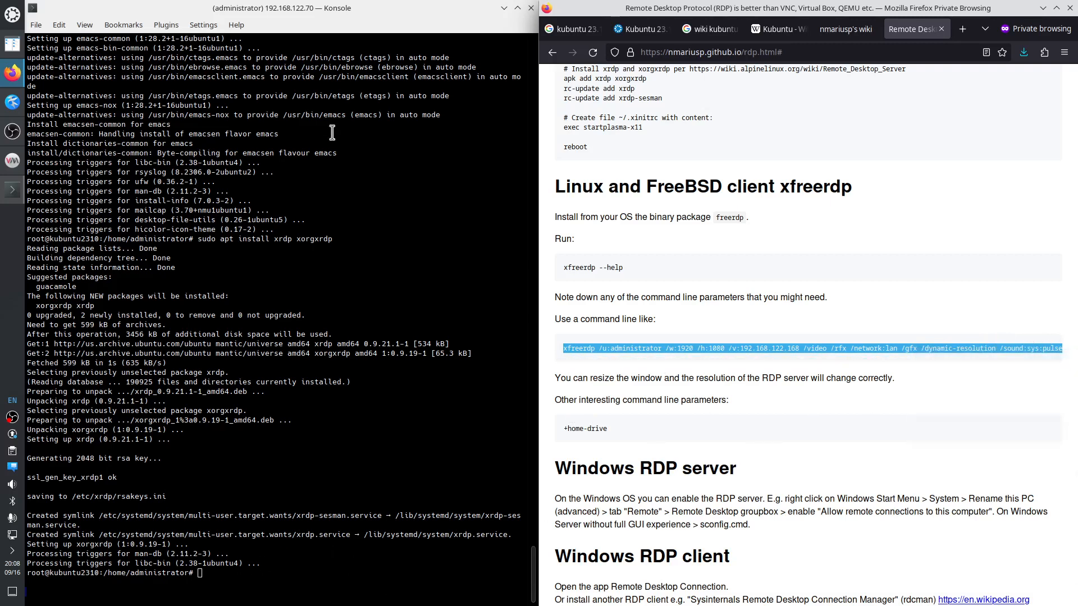
# Open a new local shell session in Konsole and paste the xfreerdp command without running it
pyautogui.click(311, 450)
pyautogui.hotkey('ctrl', 'shift', 't')
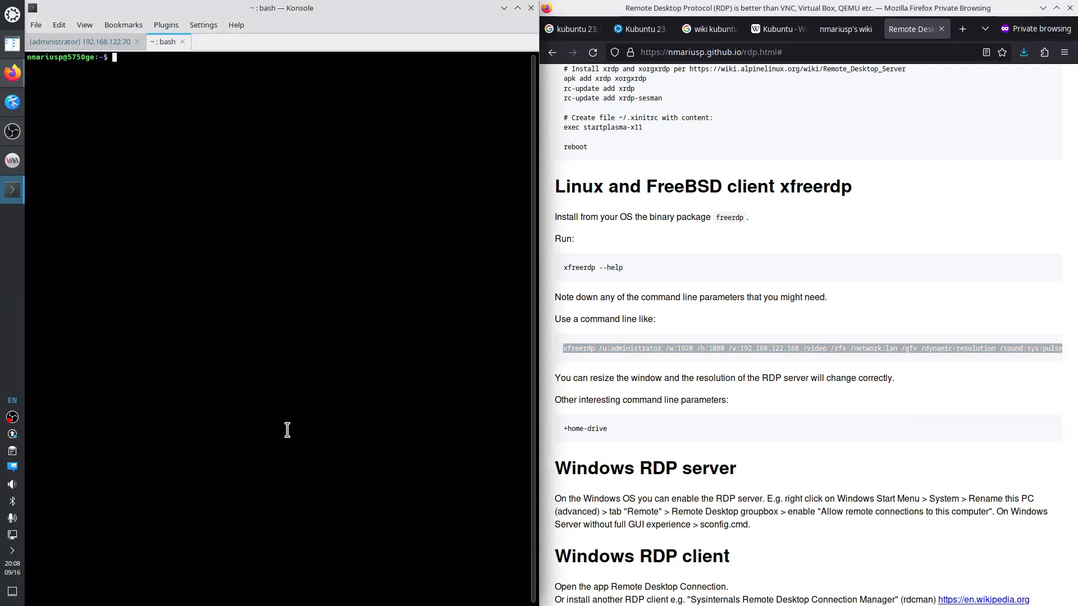
pyautogui.rightClick(129, 126)
pyautogui.click(160, 153)
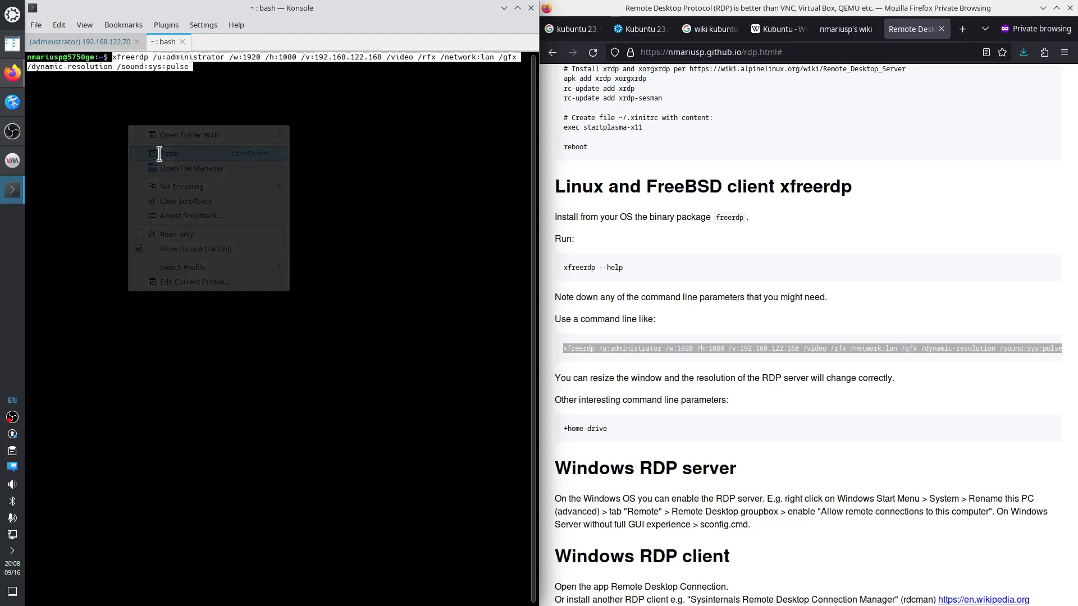
pyautogui.press('Home')
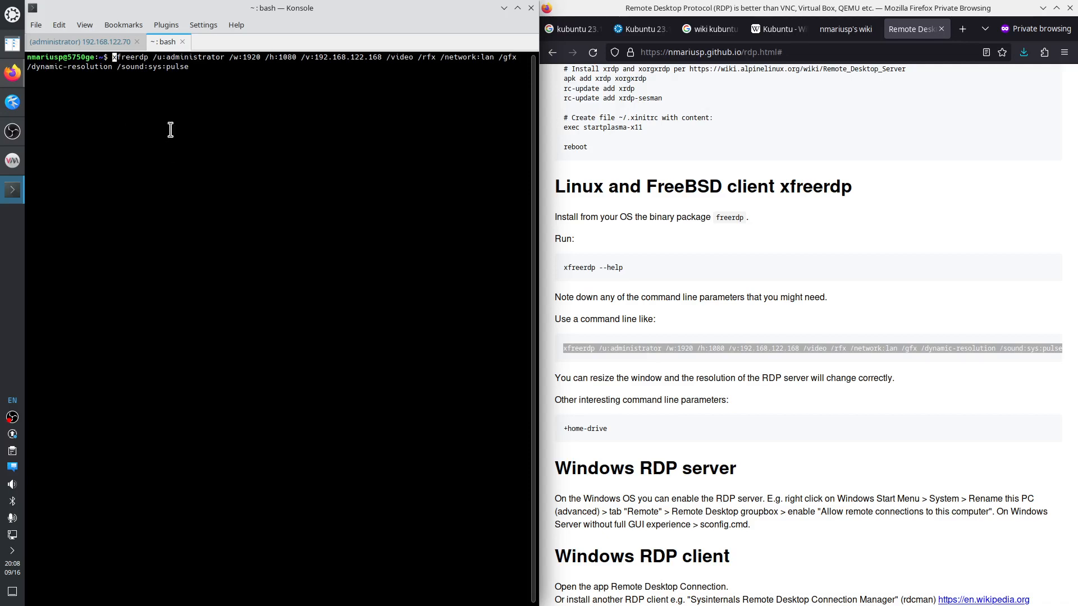
# Set the command's server address to 192.168.122.70, run it, and log in to the Xorg session with the account password
pyautogui.click(106, 43)
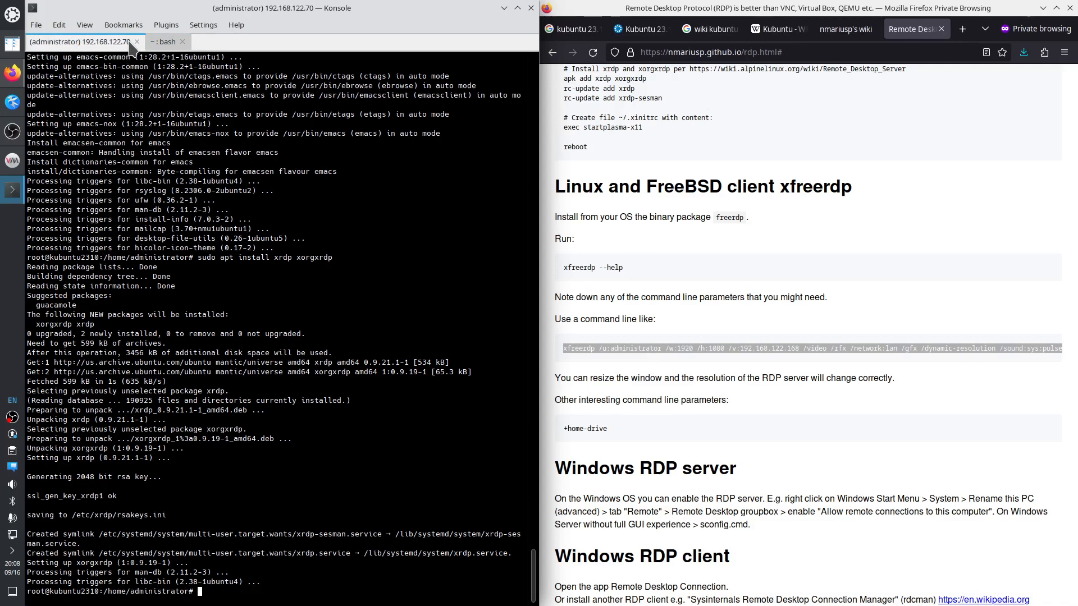
pyautogui.click(164, 41)
pyautogui.hotkey('ctrl', 'Right')
pyautogui.hotkey('ctrl', 'Right')
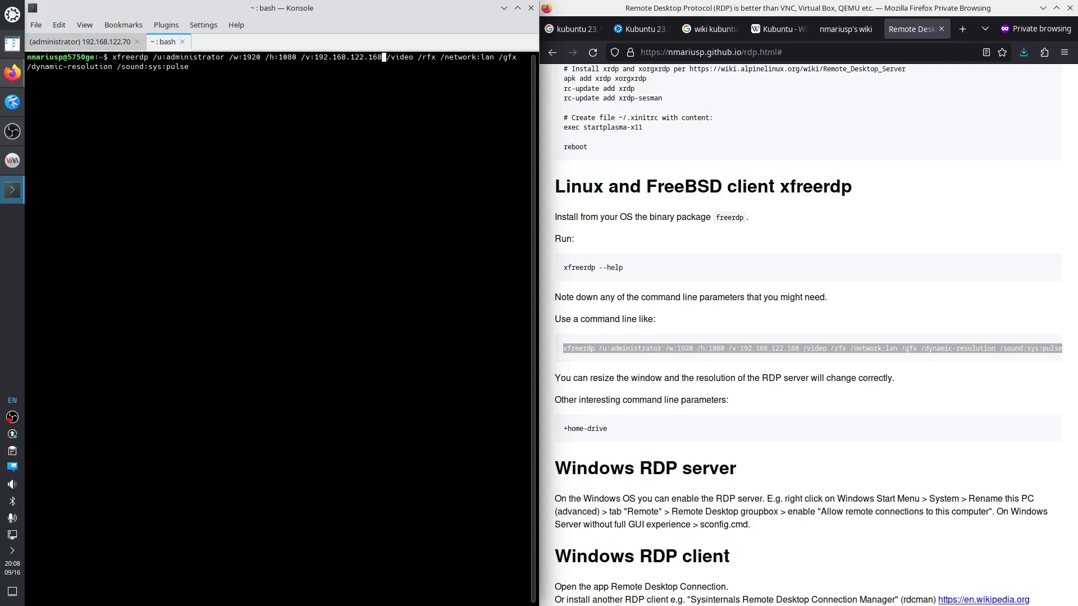
pyautogui.press('BackSpace')
pyautogui.press('BackSpace')
pyautogui.press('BackSpace')
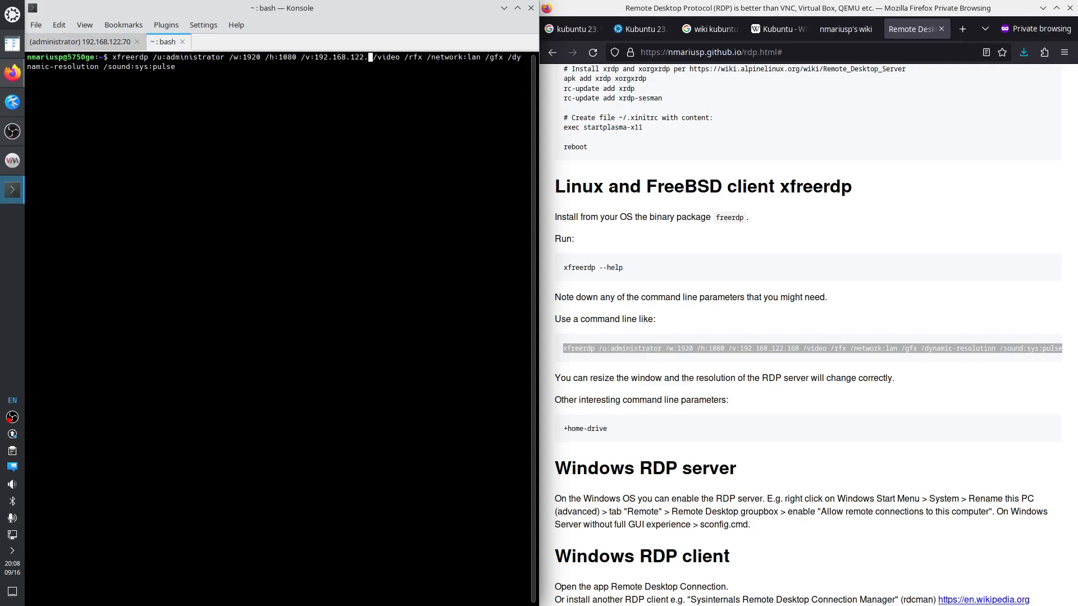
pyautogui.write('70')
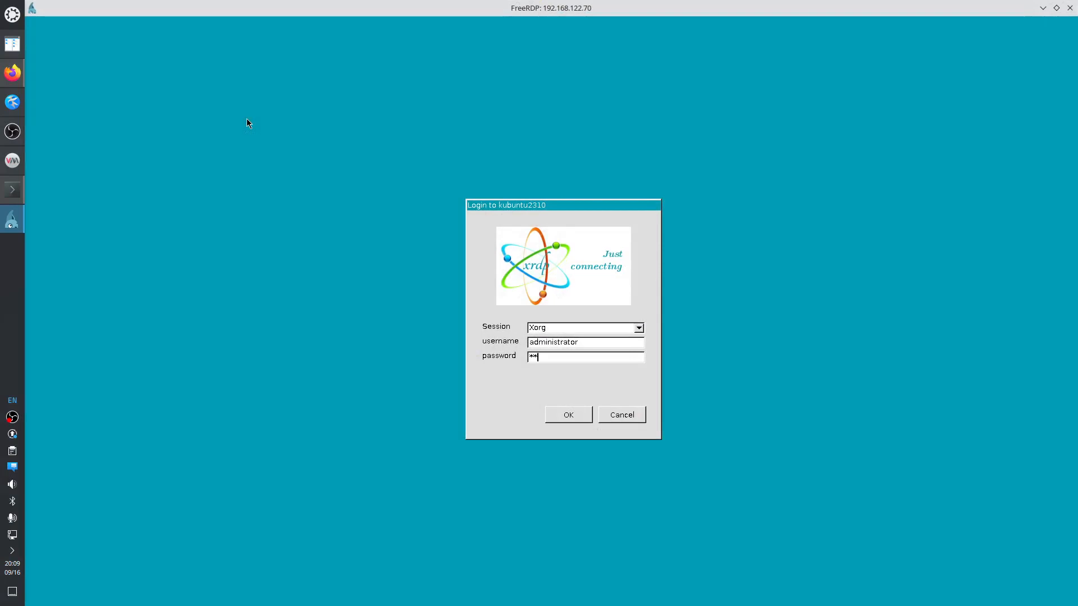
pyautogui.press('Return')
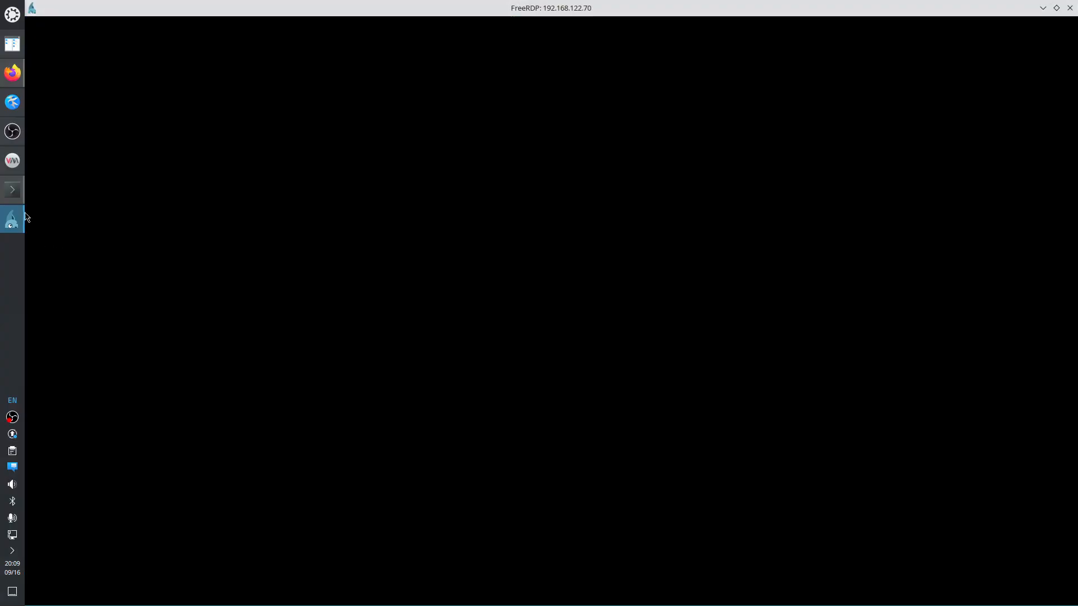
# Switch between the xfreerdp output in Konsole and the FreeRDP window to check how the remote session starts
pyautogui.click(11, 191)
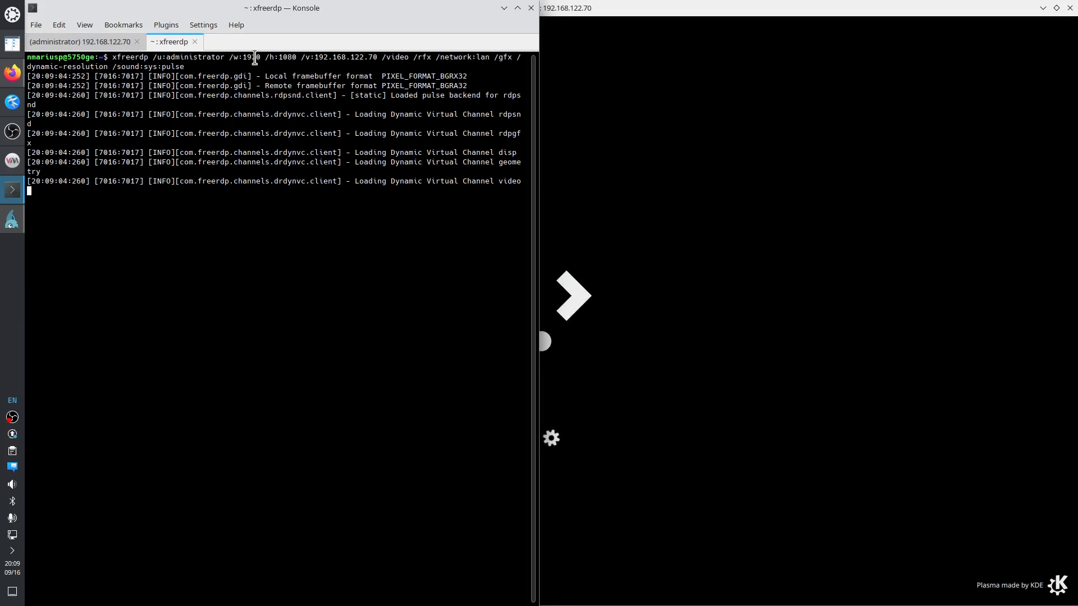
pyautogui.doubleClick(590, 8)
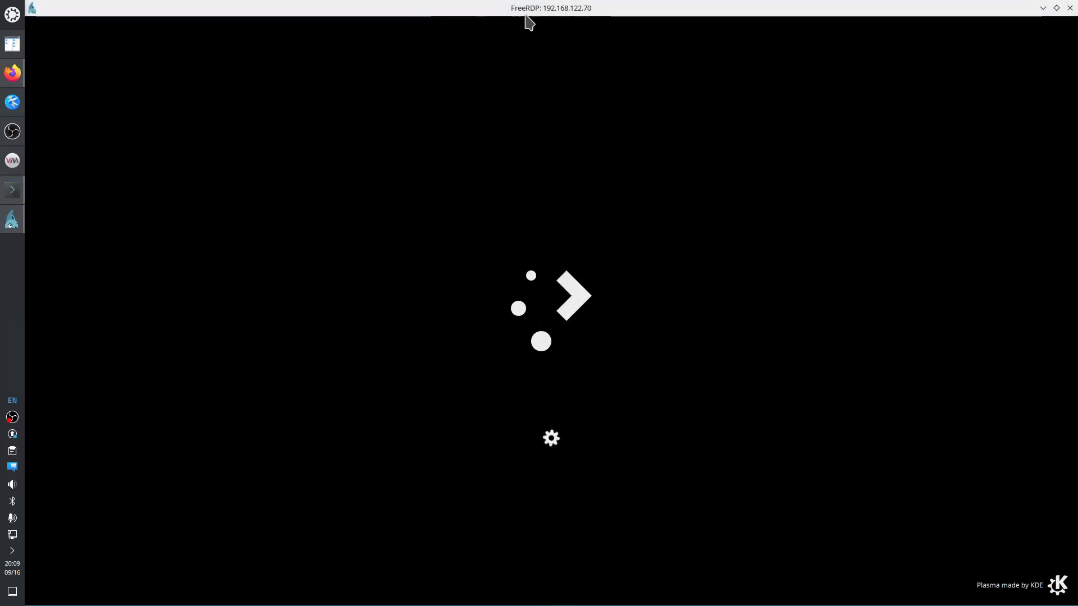
pyautogui.click(456, 4)
pyautogui.click(12, 190)
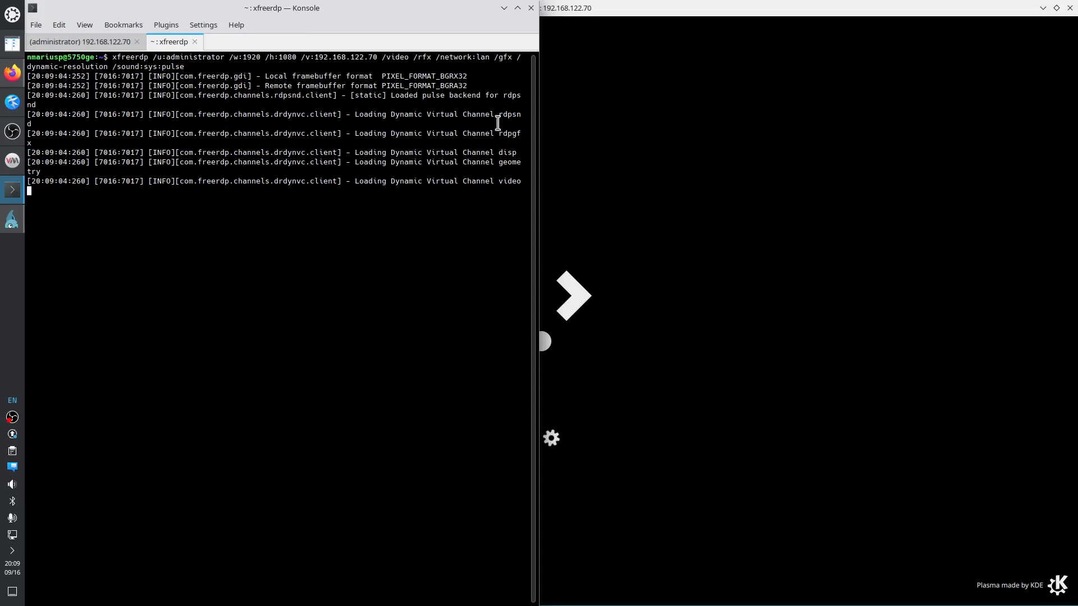
pyautogui.click(504, 9)
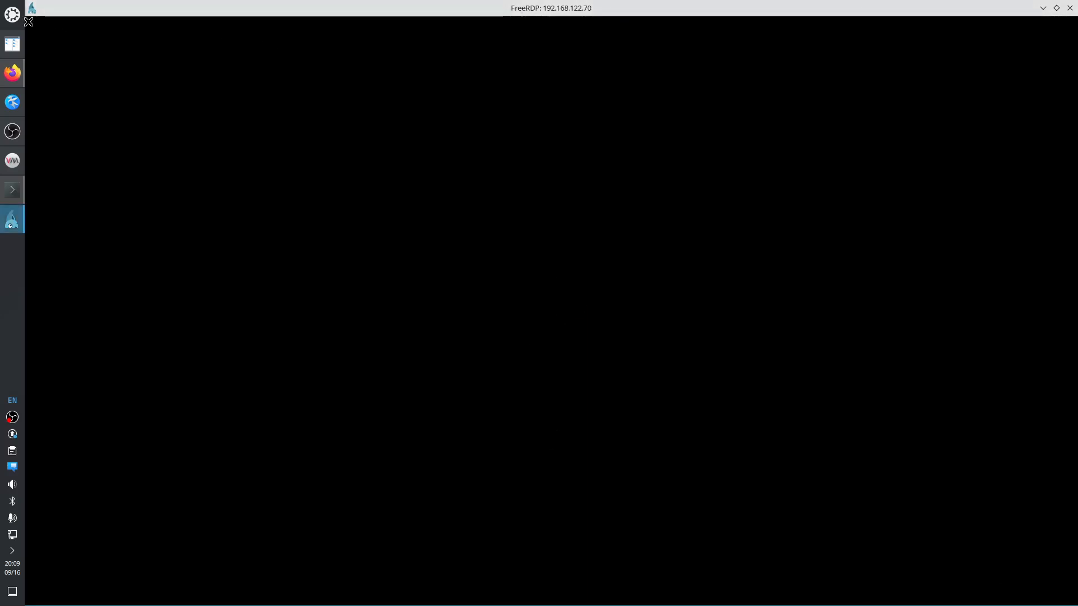
pyautogui.click(12, 190)
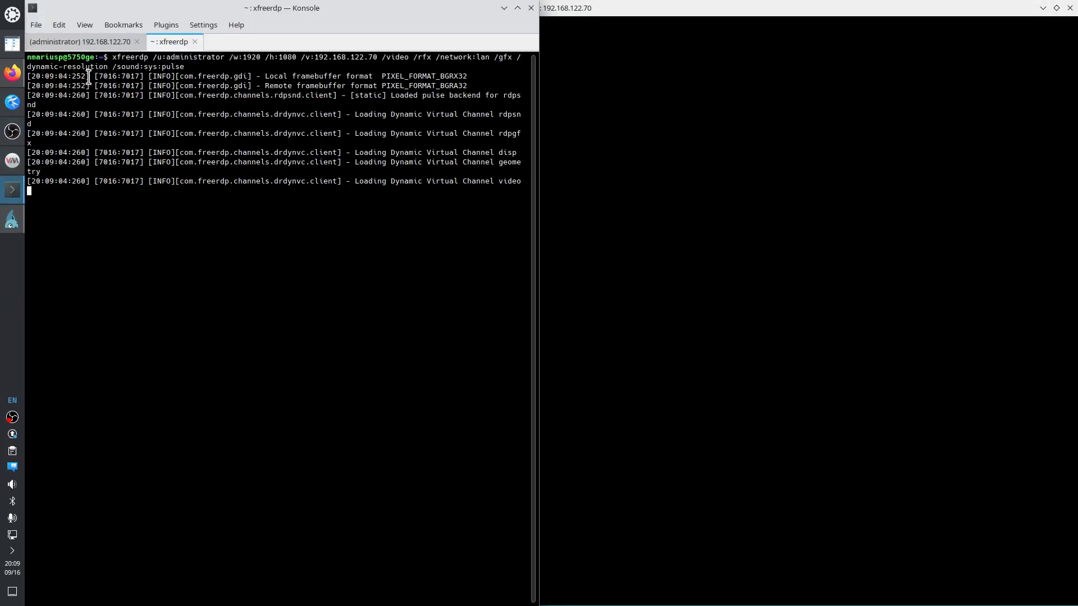
pyautogui.doubleClick(589, 9)
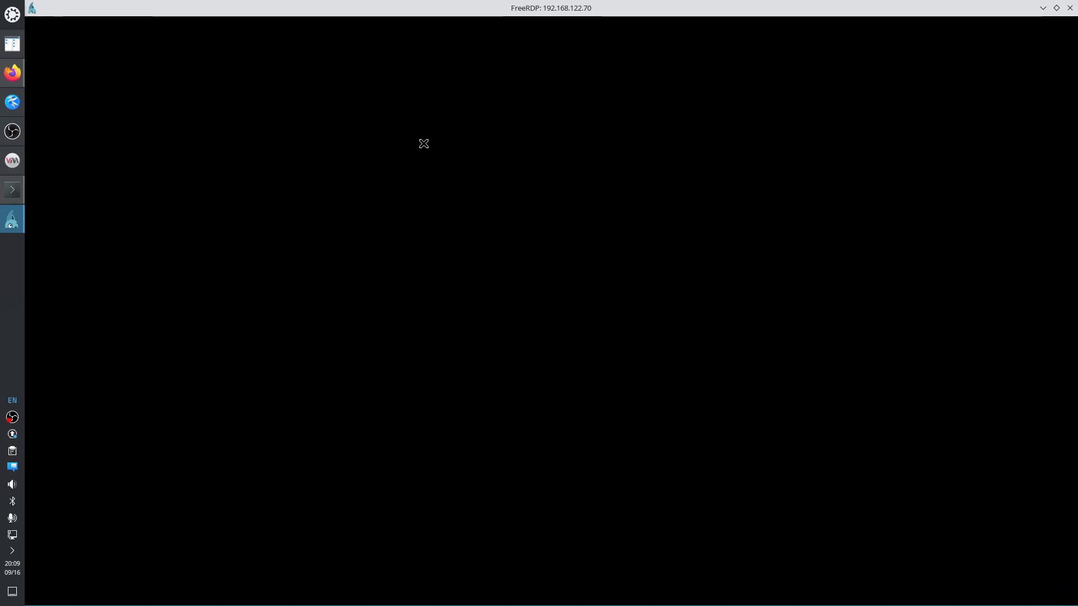
# Switch to Firefox and find the note about logging out of X11 on the RDP server before connecting
pyautogui.click(12, 73)
pyautogui.scroll(12, 721, 398)
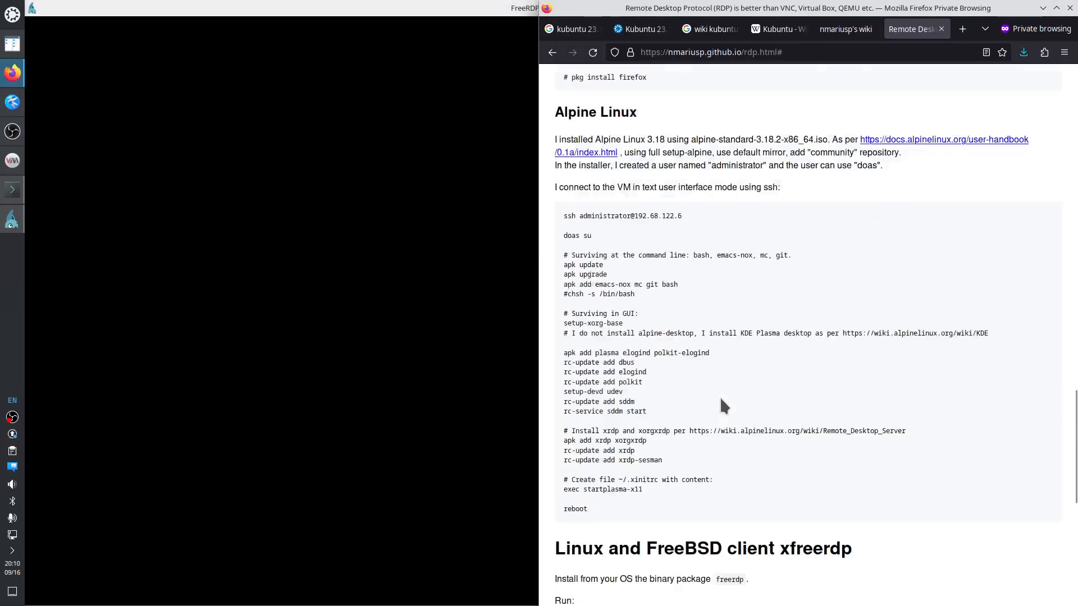
pyautogui.scroll(10, 720, 398)
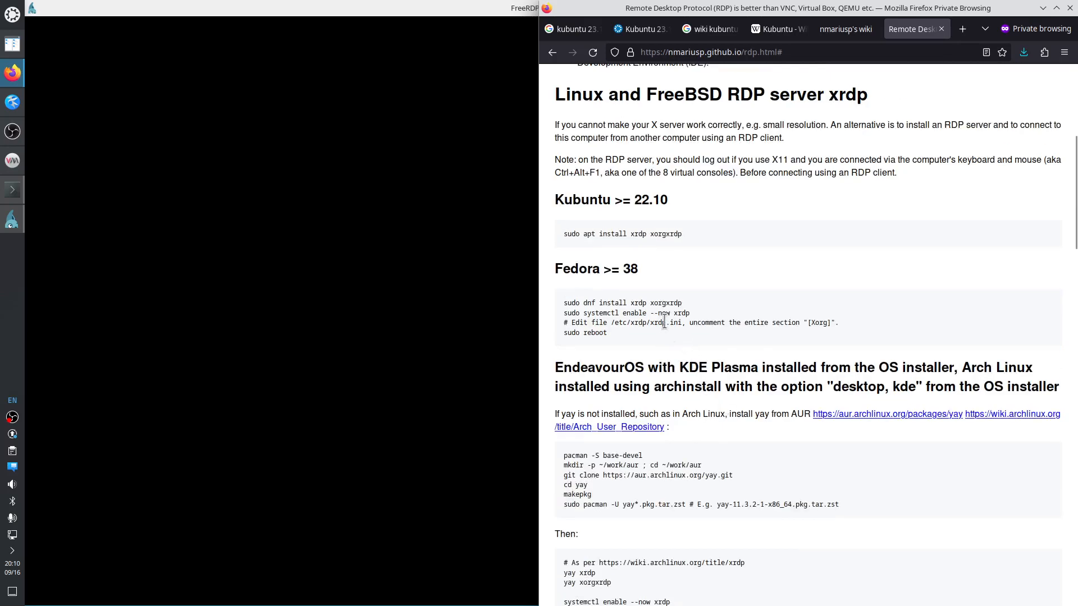
pyautogui.moveTo(603, 160); pyautogui.dragTo(891, 173)
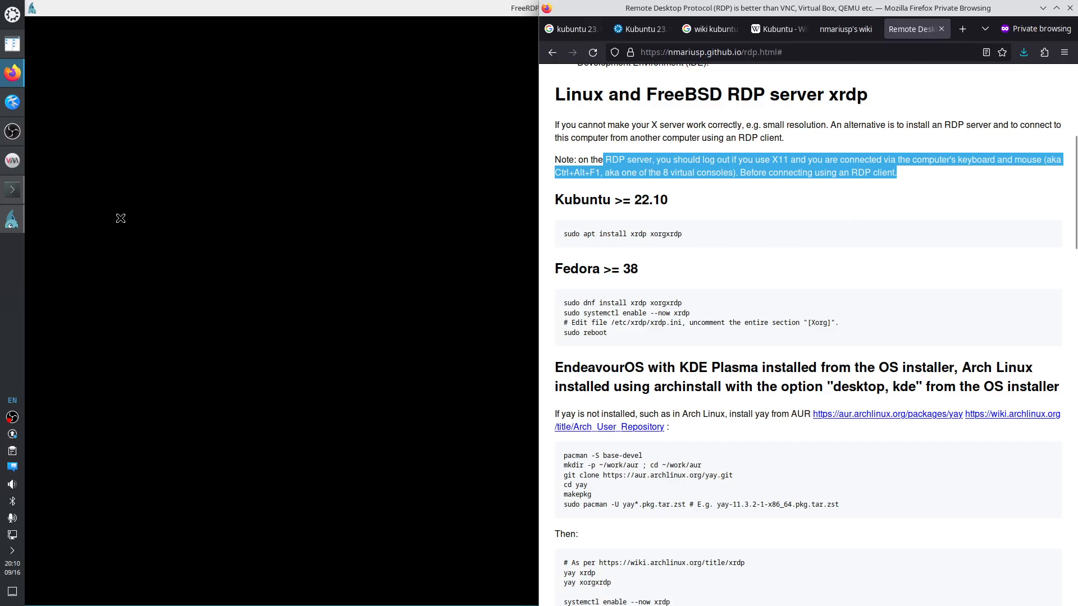
# Switch to the kubuntu2310 virtual machine window and close its Konsole despite the running sudo su process
pyautogui.click(14, 162)
pyautogui.click(582, 196)
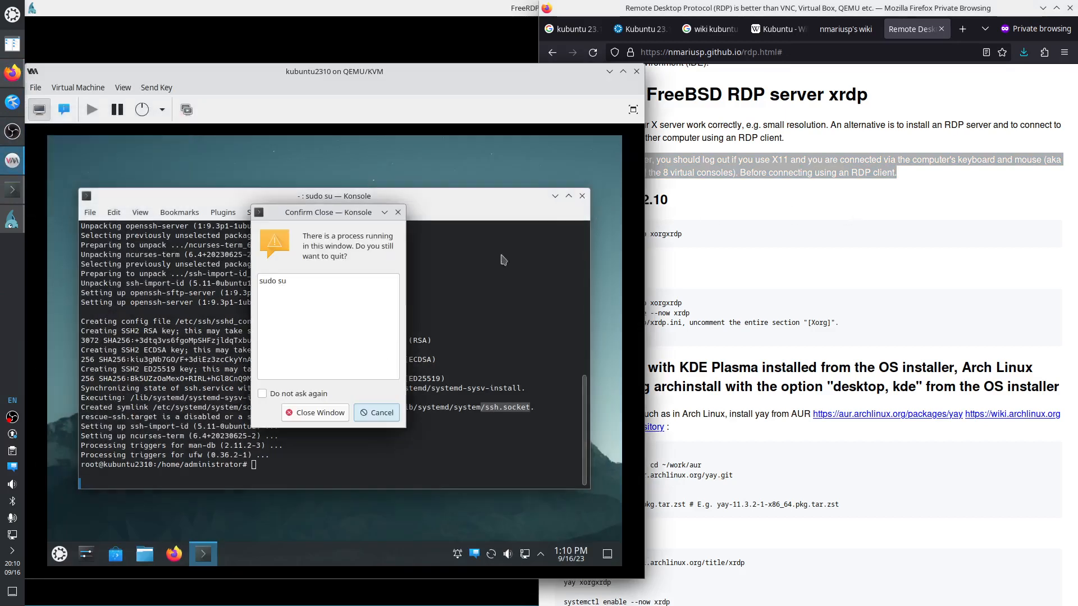
pyautogui.click(317, 413)
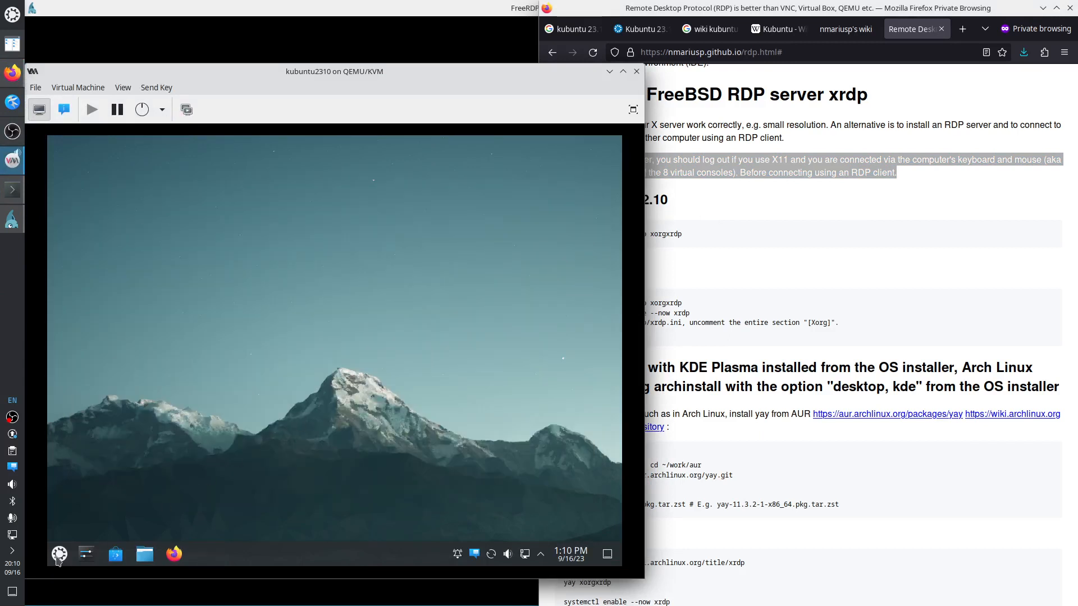
# Log out of the Plasma session from the virtual machine's application launcher and confirm the logout in the FreeRDP window
pyautogui.click(60, 556)
pyautogui.click(406, 531)
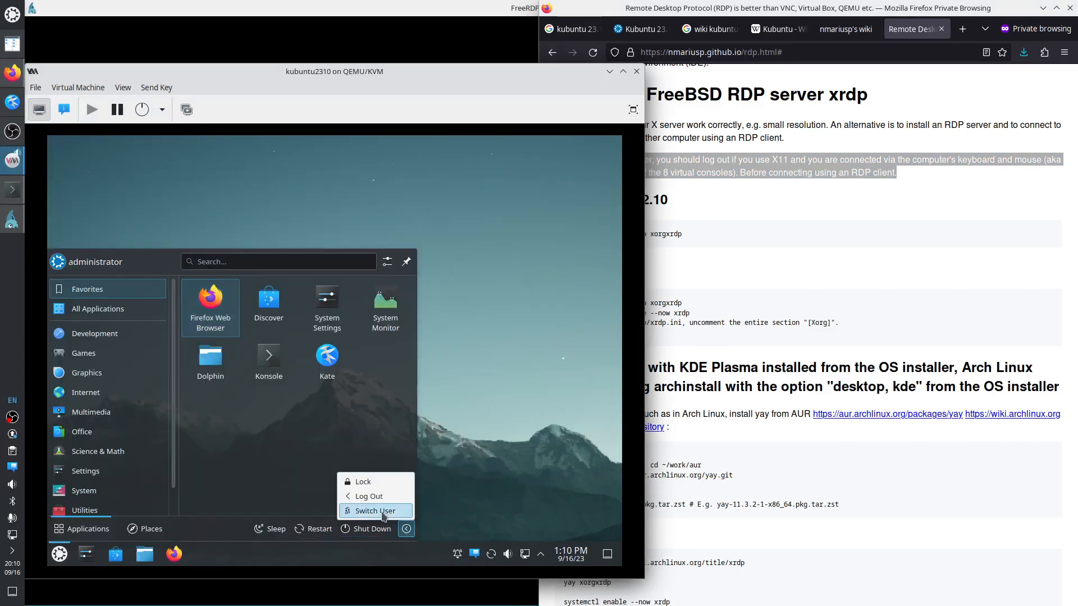
pyautogui.click(374, 497)
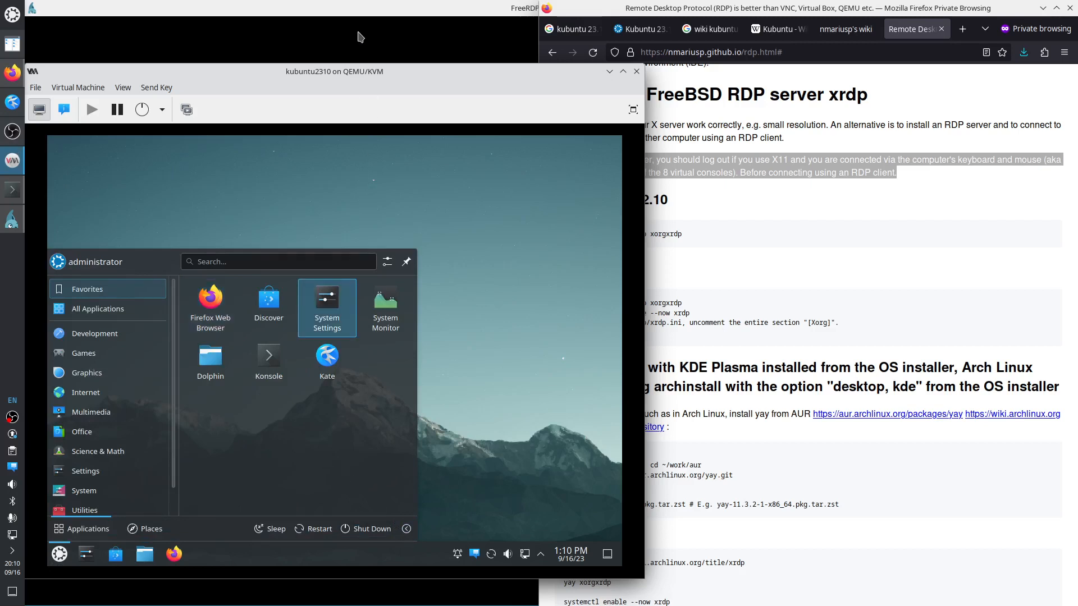
pyautogui.click(349, 10)
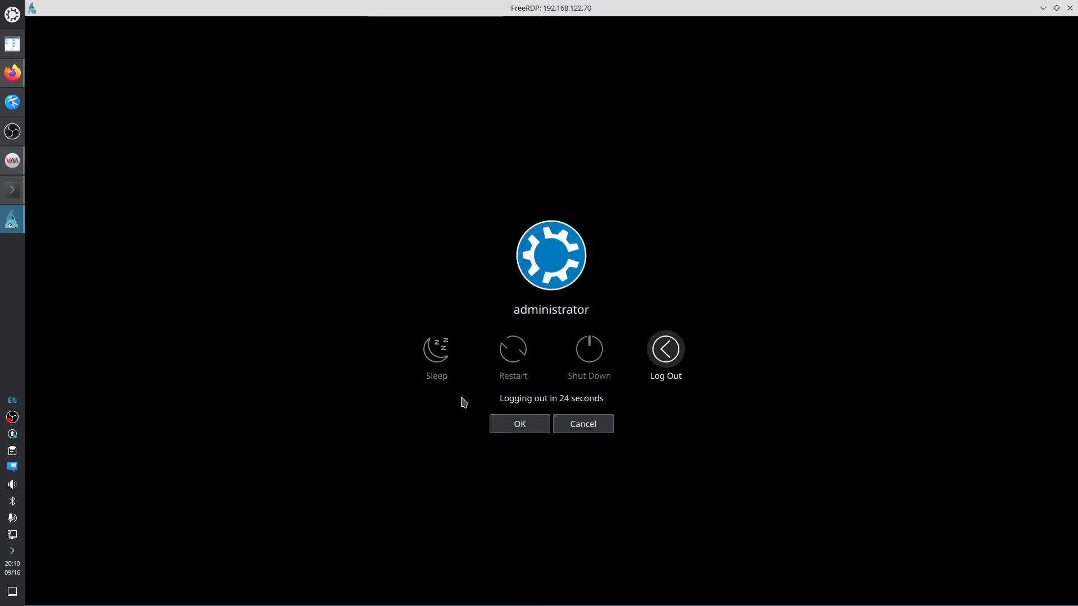
pyautogui.click(520, 425)
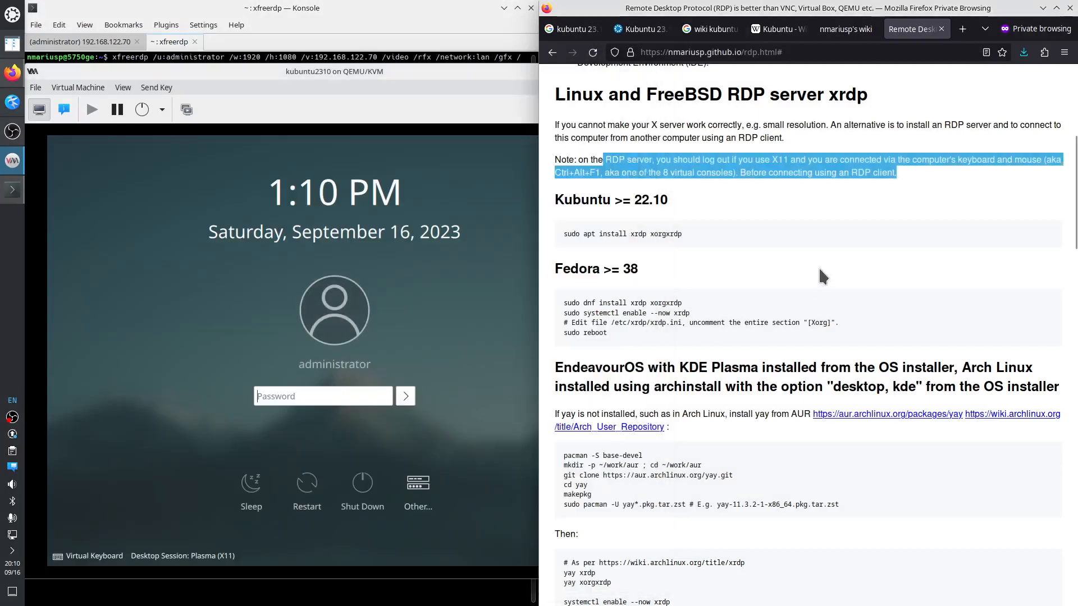
# Highlight the wiki note about logging out of X11 and its ending "Before connecting using an RDP client" for reading
pyautogui.click(562, 164)
pyautogui.moveTo(556, 161); pyautogui.dragTo(910, 177)
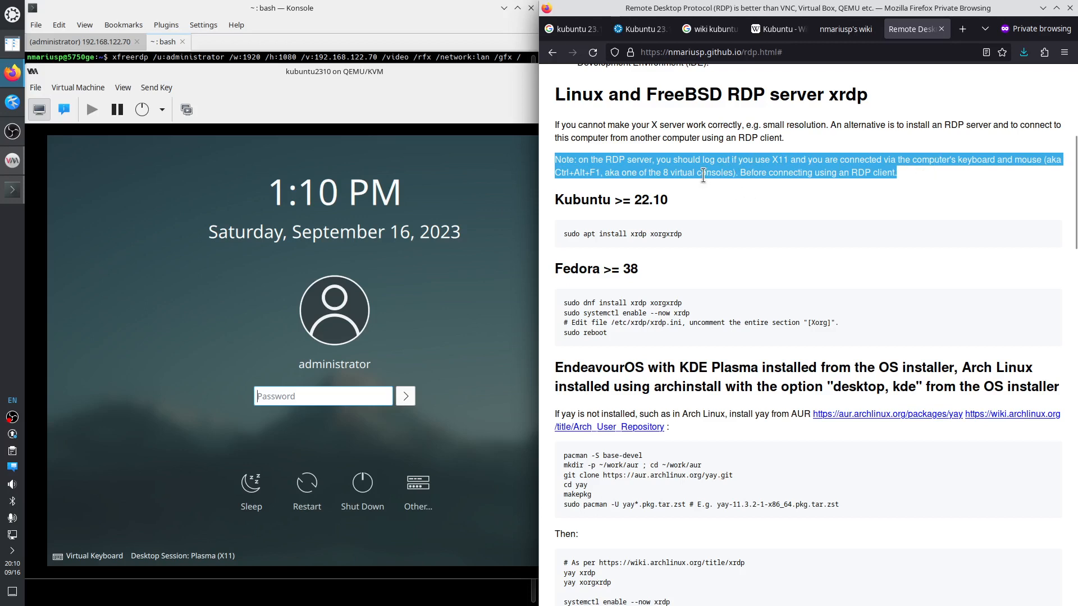
pyautogui.moveTo(753, 172); pyautogui.dragTo(909, 177)
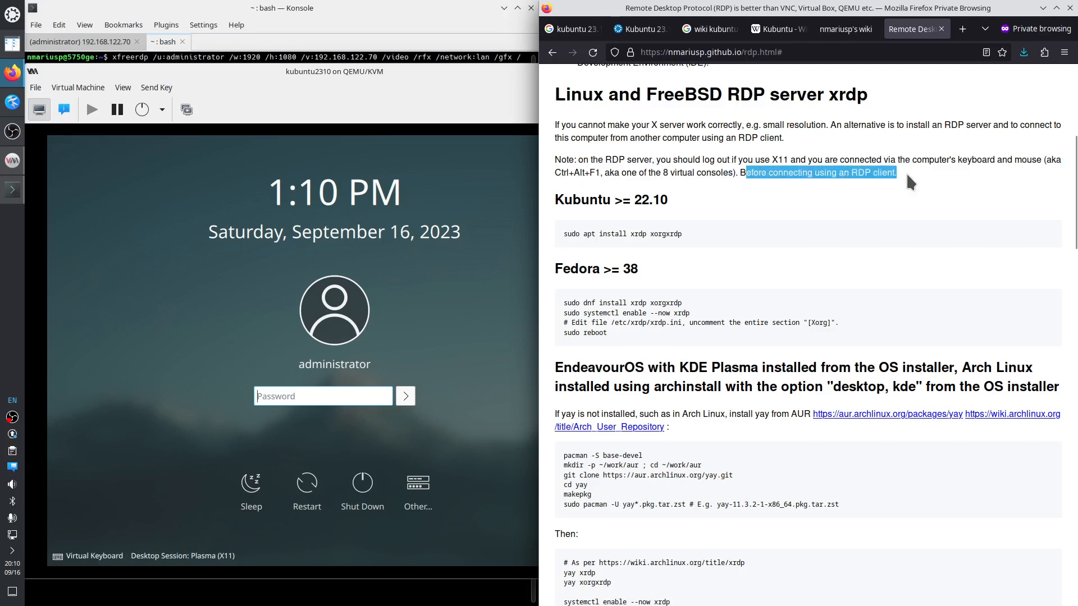
# Bring the kubuntu2310 virtual machine window to the front and move it slightly down and to the right
pyautogui.click(501, 89)
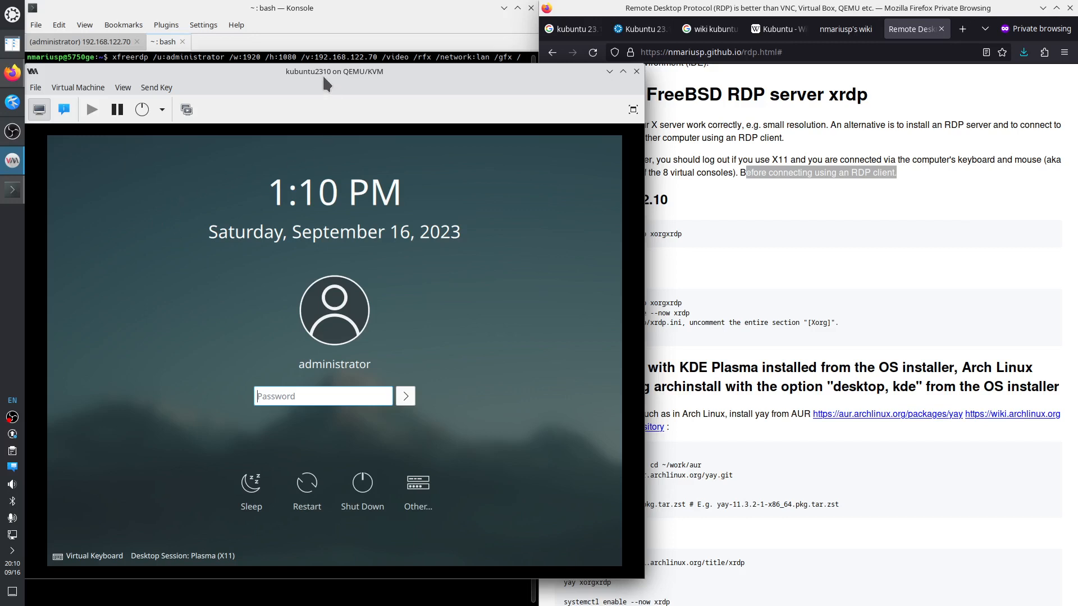
pyautogui.moveTo(322, 73); pyautogui.dragTo(375, 92)
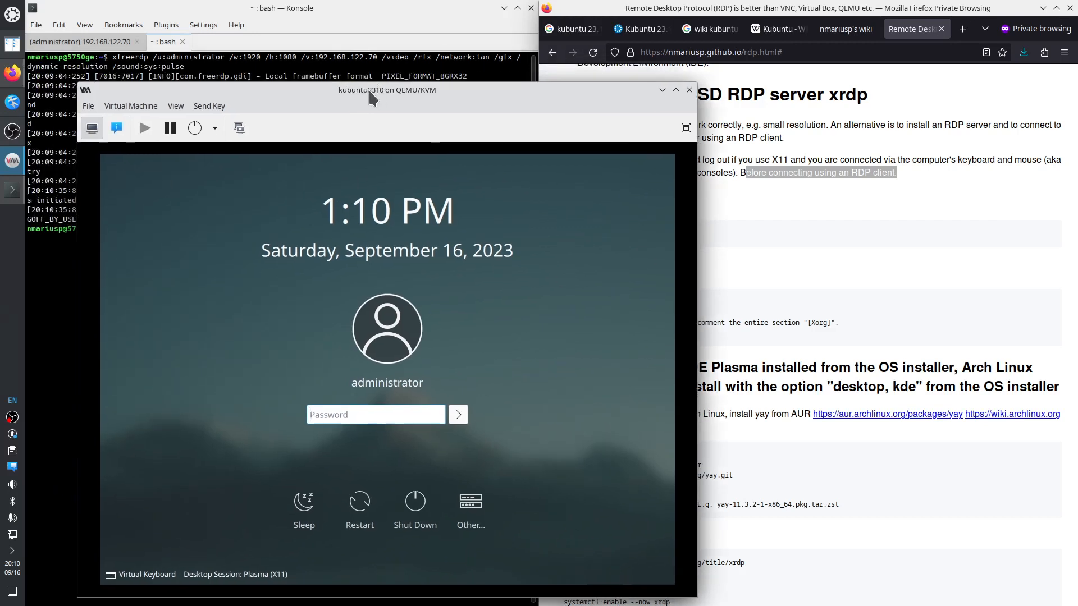
# Check which consoles are available for the virtual machine and close the kubuntu2310 viewer window
pyautogui.click(176, 112)
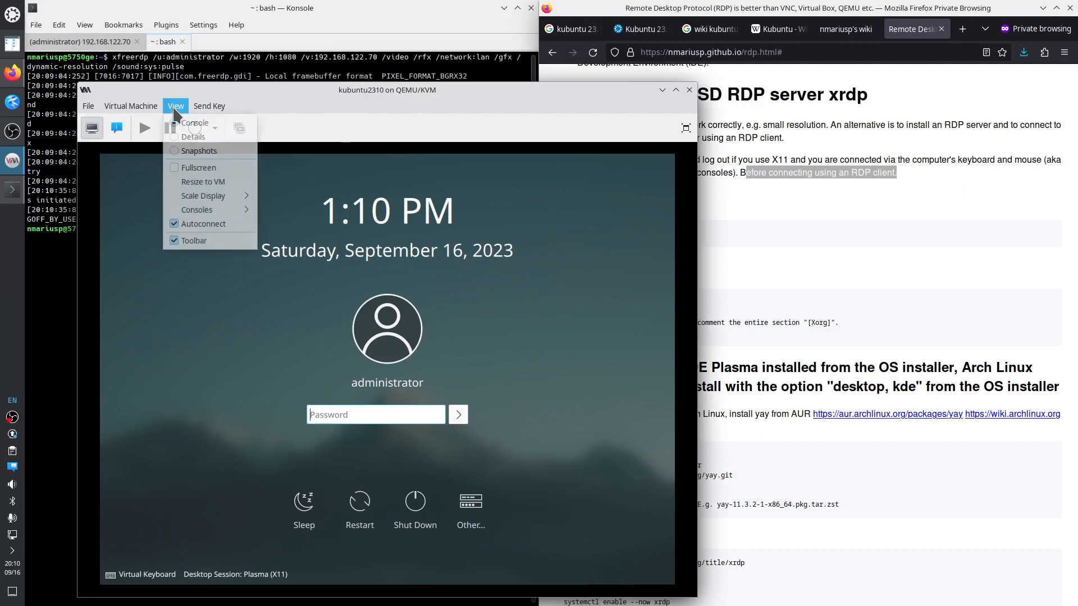
pyautogui.moveTo(220, 211)
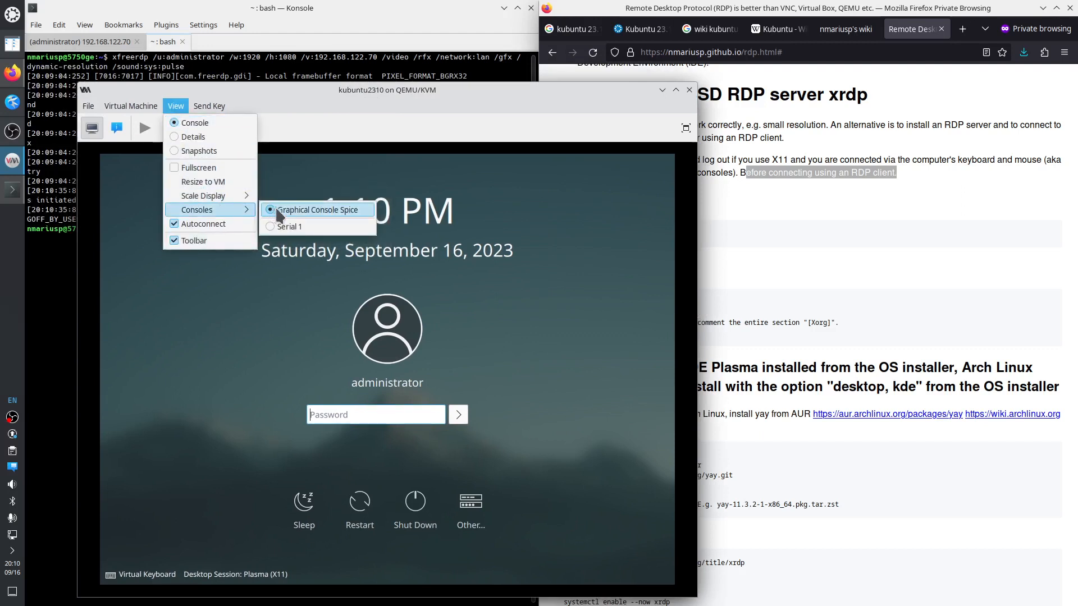
pyautogui.click(692, 94)
pyautogui.click(692, 94)
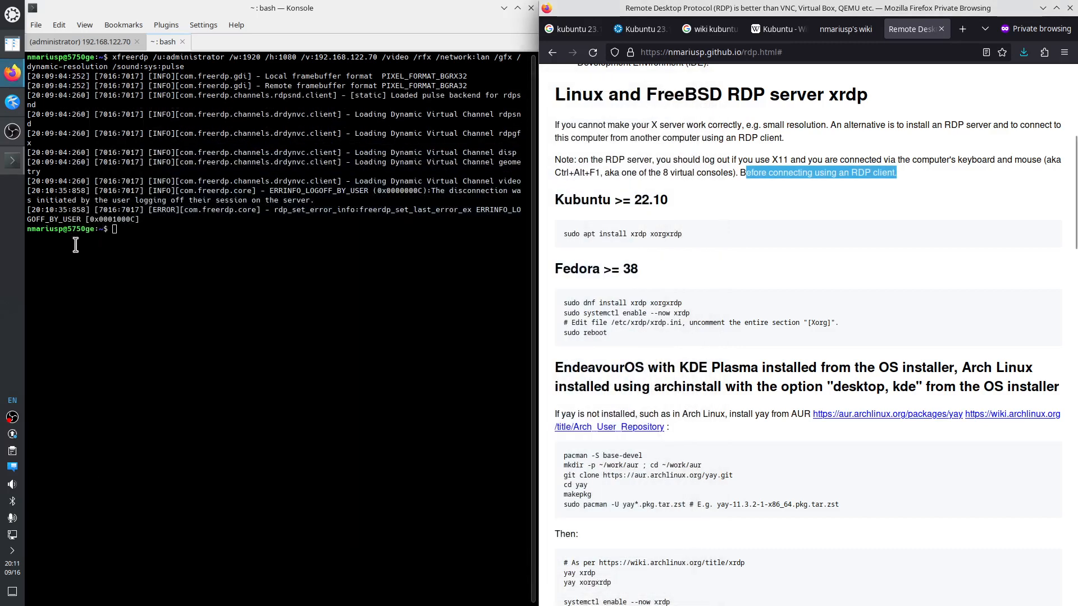
# Rerun the previous xfreerdp command for 192.168.122.70 in Konsole and log in to the Xorg session as administrator with the account password
pyautogui.click(175, 234)
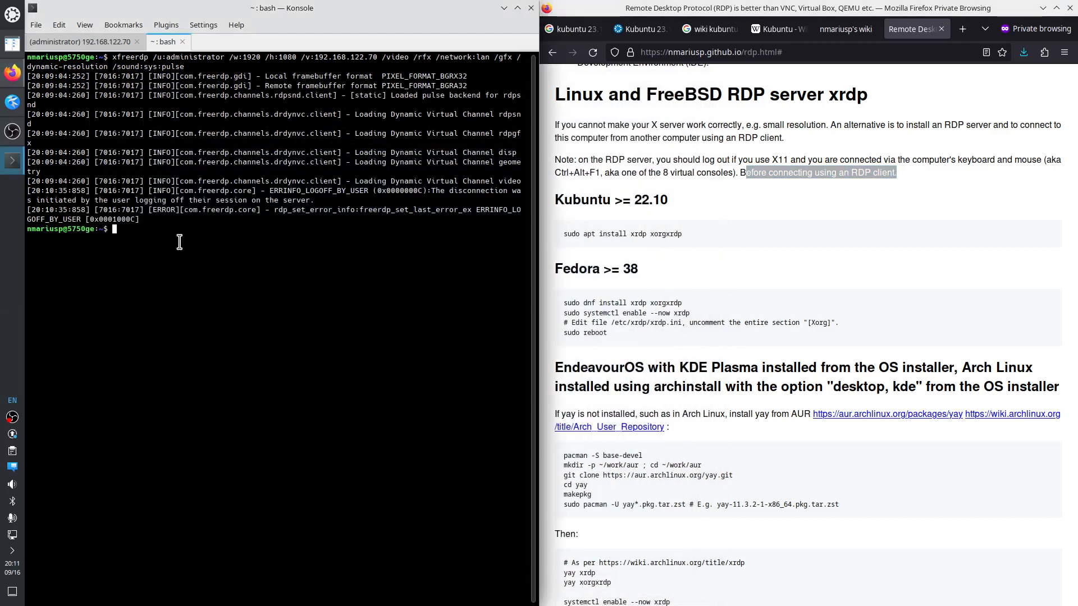
pyautogui.press('Up')
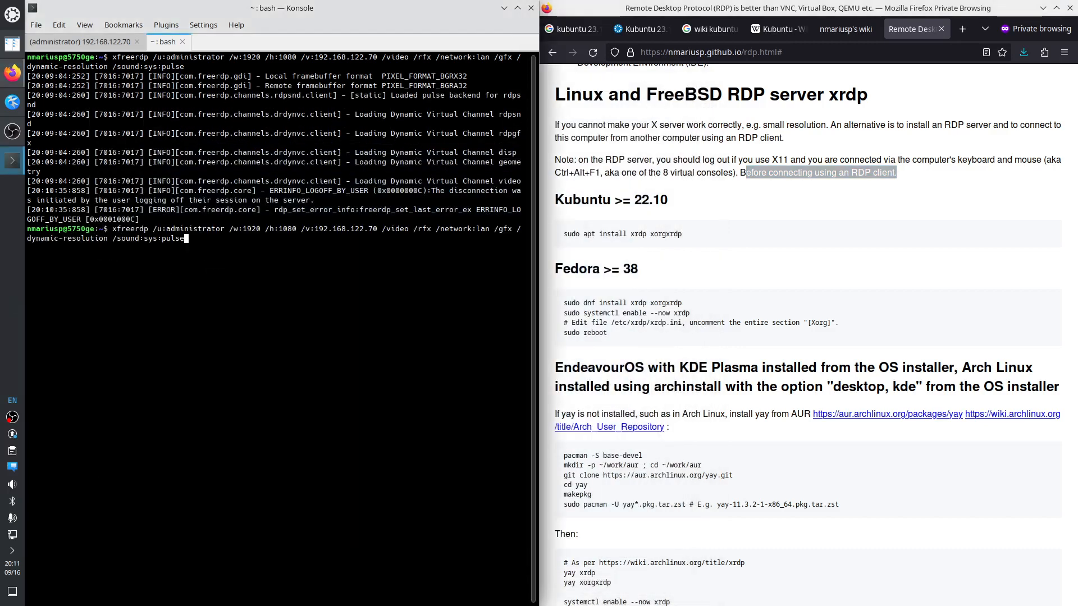
pyautogui.press('Return')
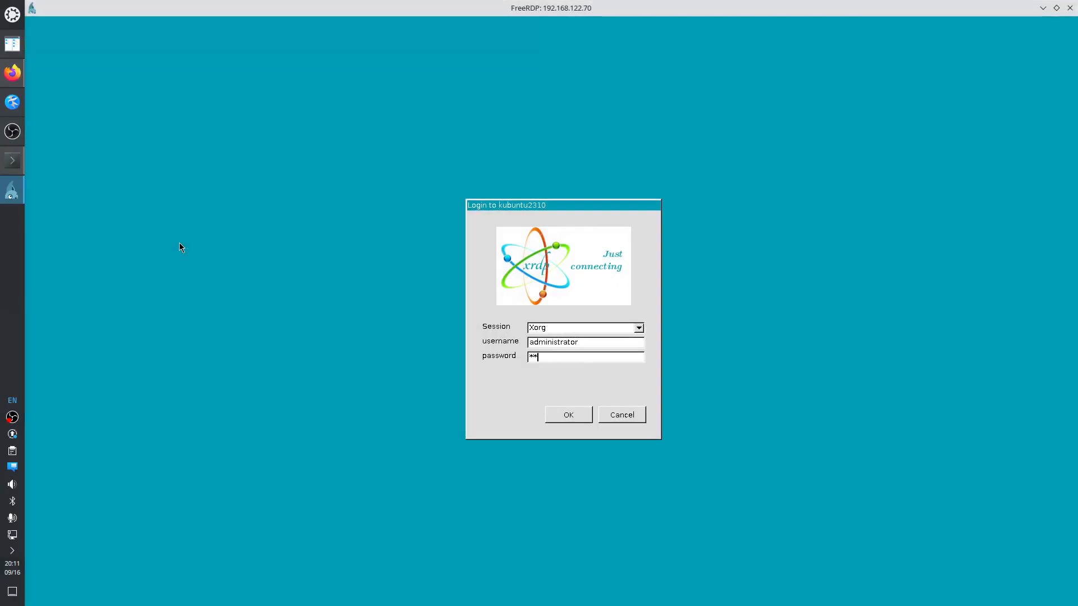
pyautogui.press('Return')
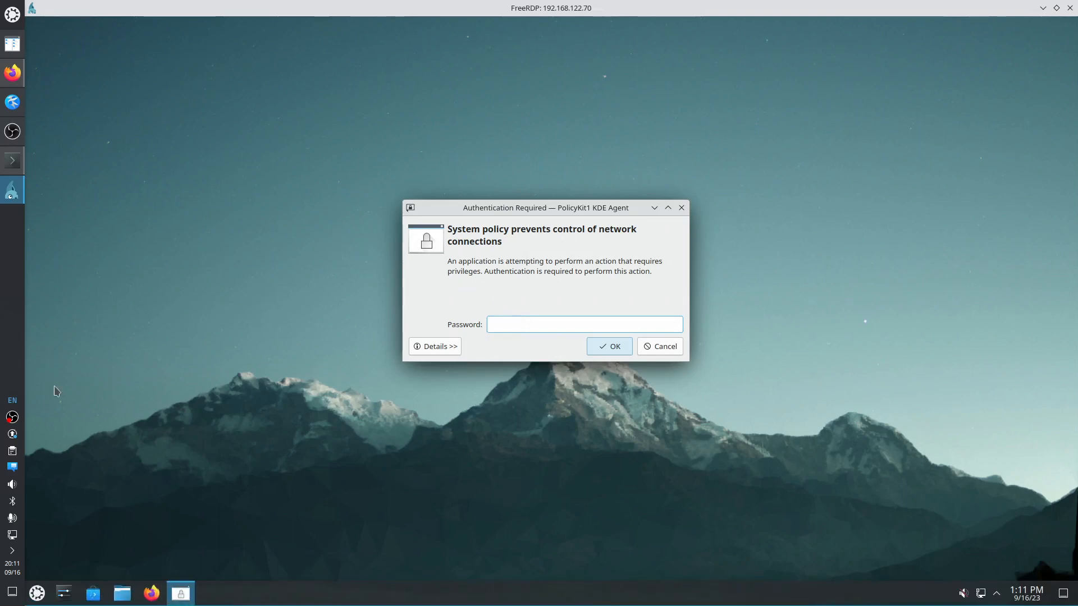
# Cancel the network connections authentication request and tile the FreeRDP window beside the wiki browser window
pyautogui.click(663, 348)
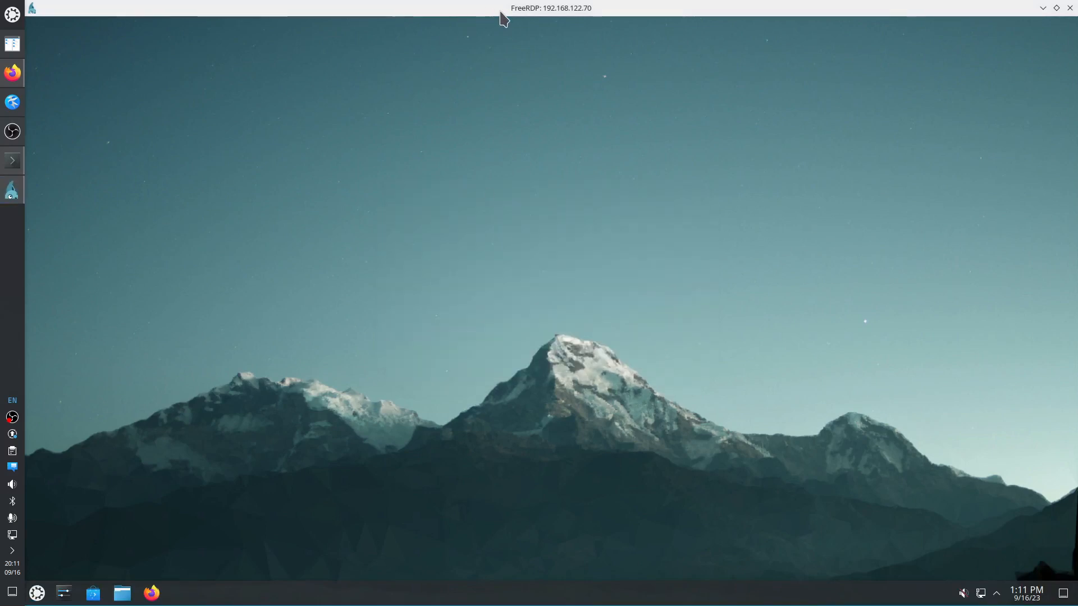
pyautogui.moveTo(500, 12); pyautogui.dragTo(17, 236)
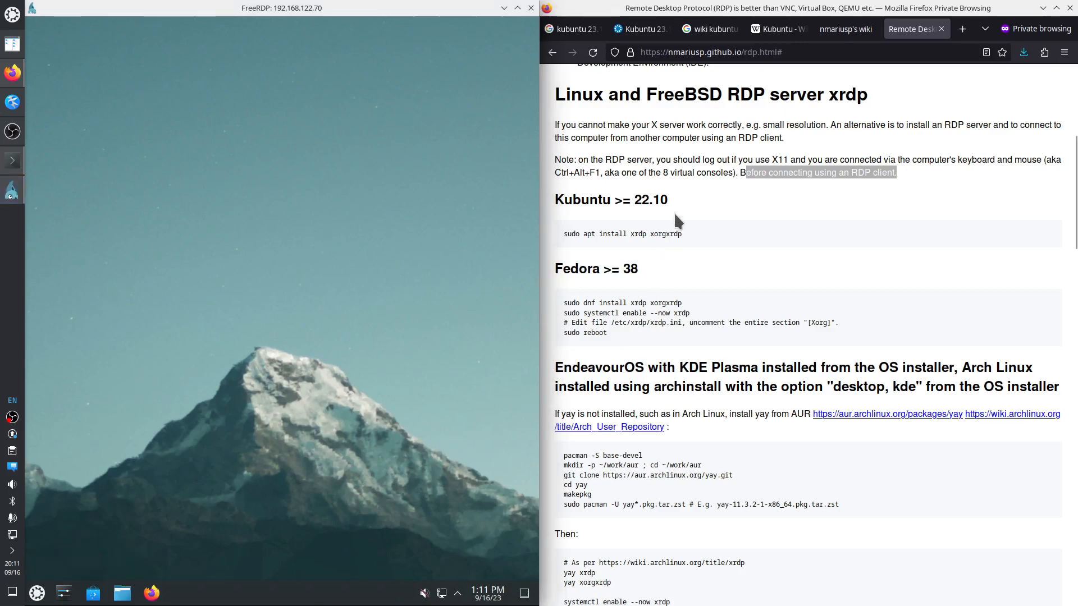
# Highlight the wiki's RDP features on resizing the client window and on copy/paste of text for reading
pyautogui.scroll(5, 683, 215)
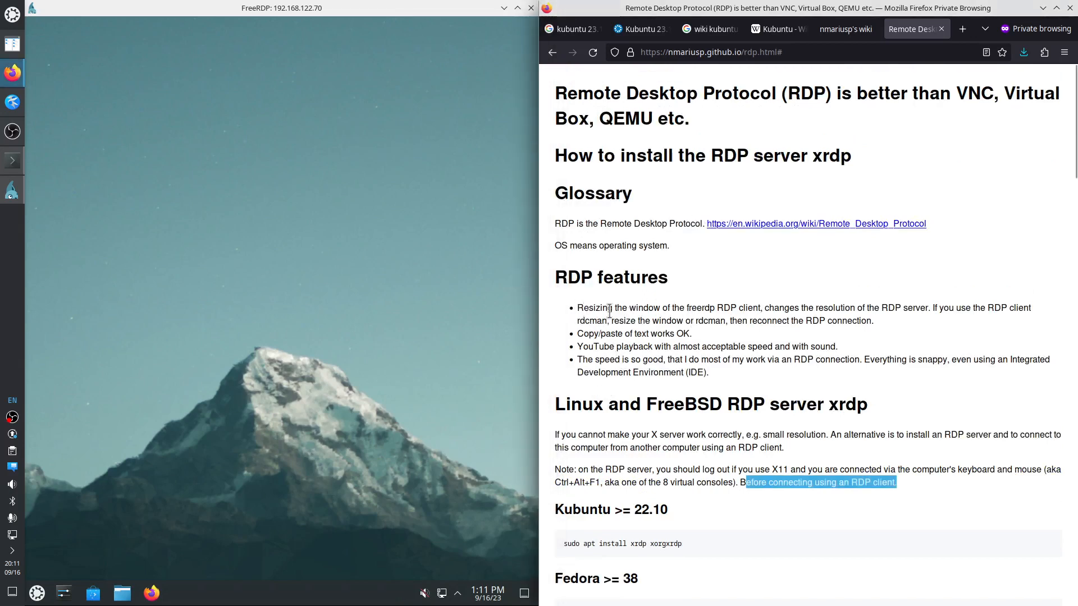
pyautogui.moveTo(596, 309); pyautogui.dragTo(878, 324)
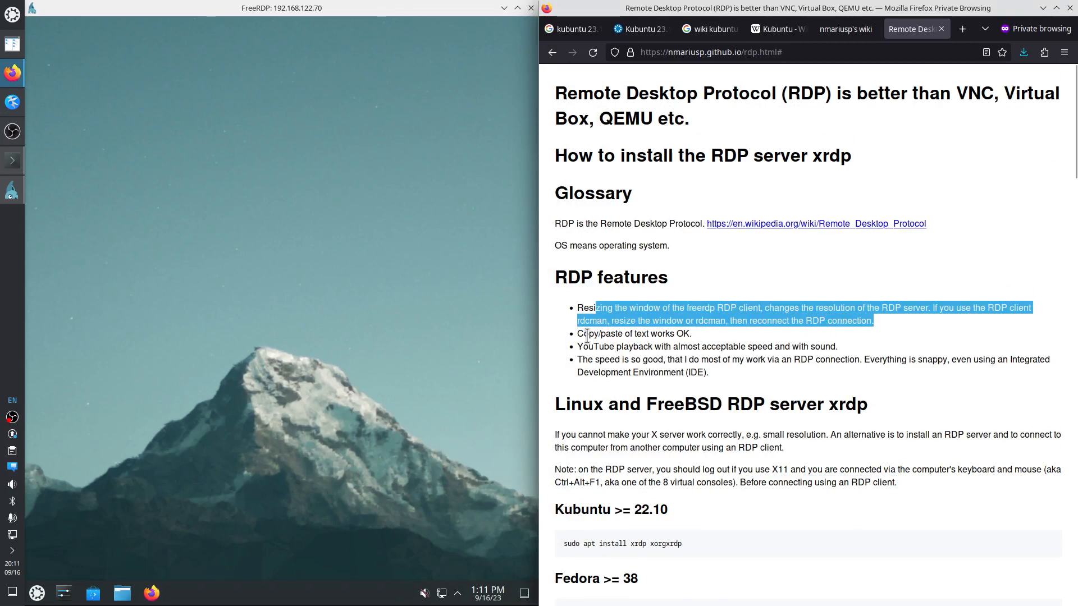
pyautogui.moveTo(577, 335); pyautogui.dragTo(682, 336)
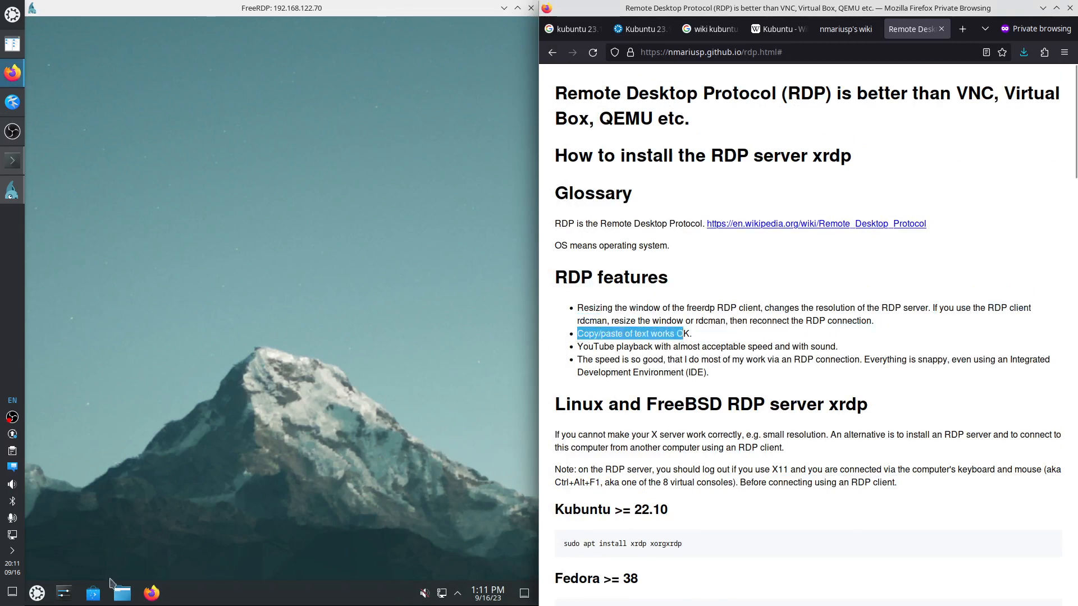
# Open Kate in the remote session and copy the wiki line "Copy/paste of text works OK." into a new document
pyautogui.click(37, 594)
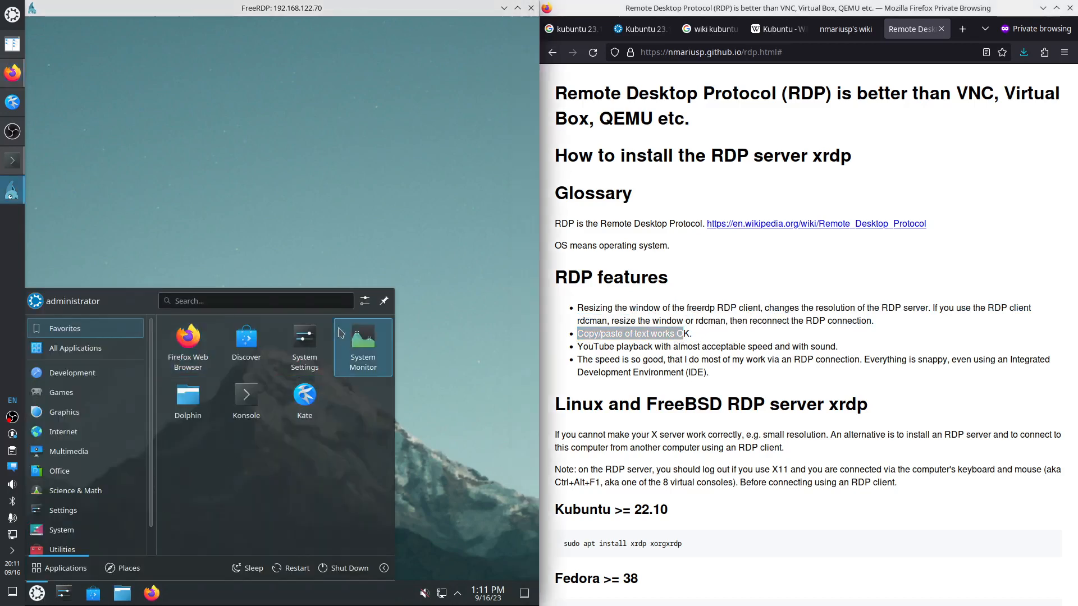
pyautogui.click(328, 410)
pyautogui.click(633, 332)
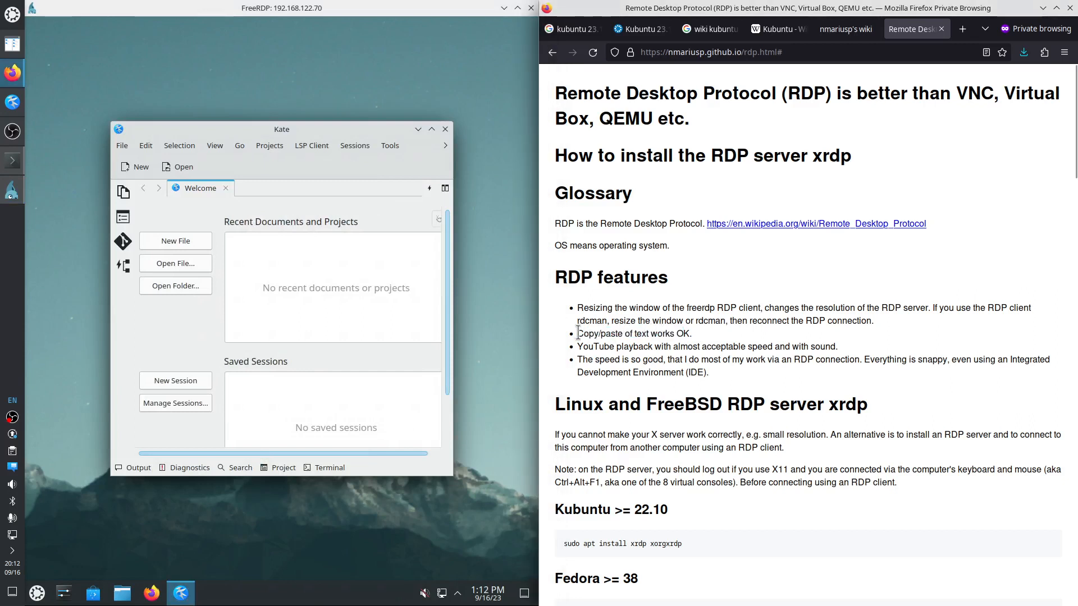
pyautogui.moveTo(578, 334); pyautogui.dragTo(702, 335)
pyautogui.rightClick(669, 330)
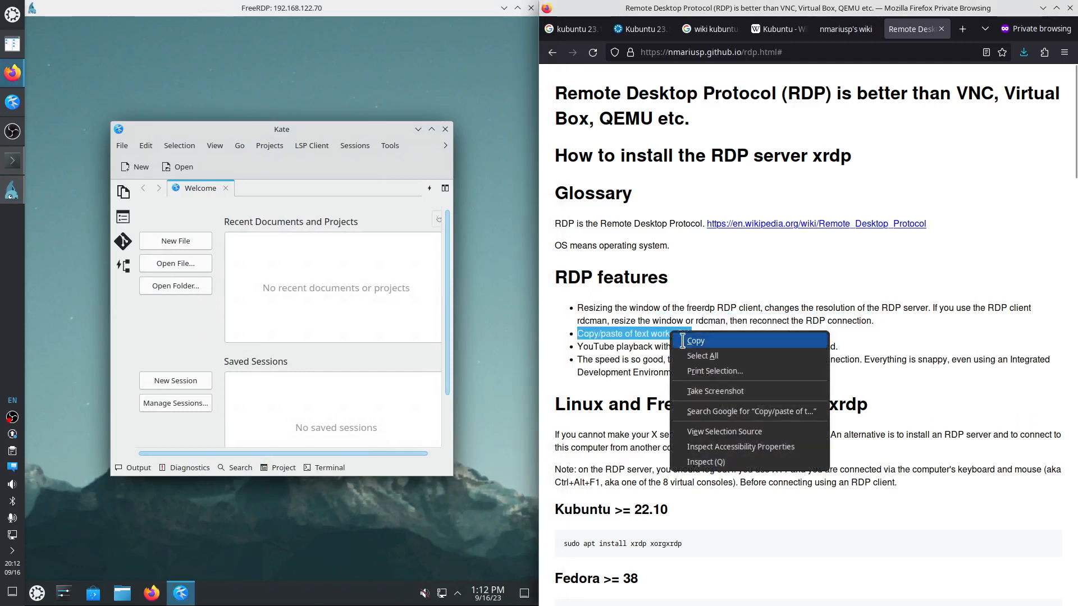
pyautogui.click(696, 340)
pyautogui.click(190, 244)
pyautogui.rightClick(238, 258)
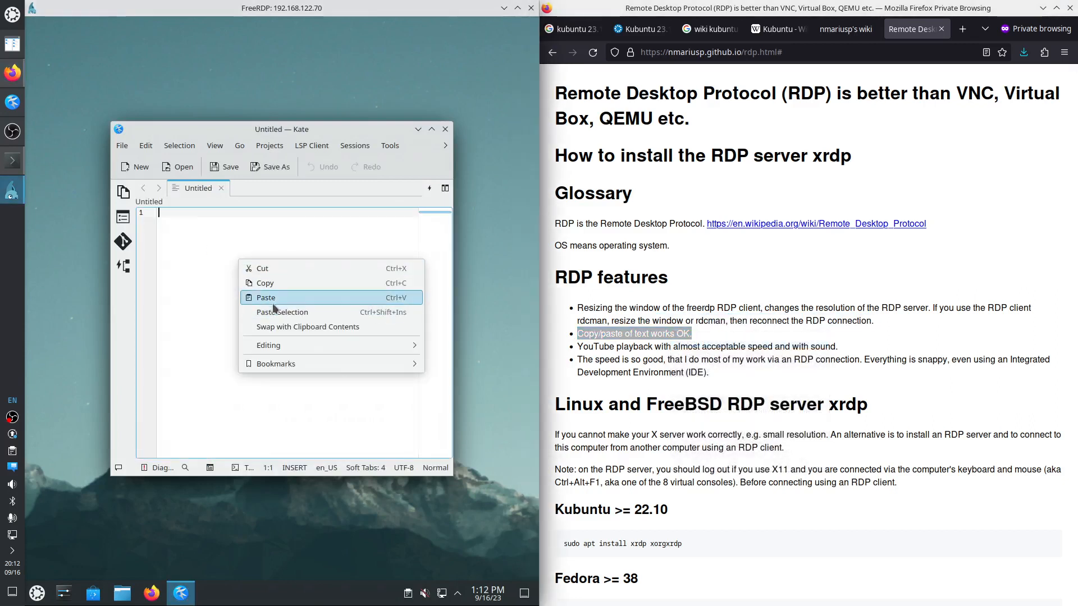
pyautogui.click(275, 302)
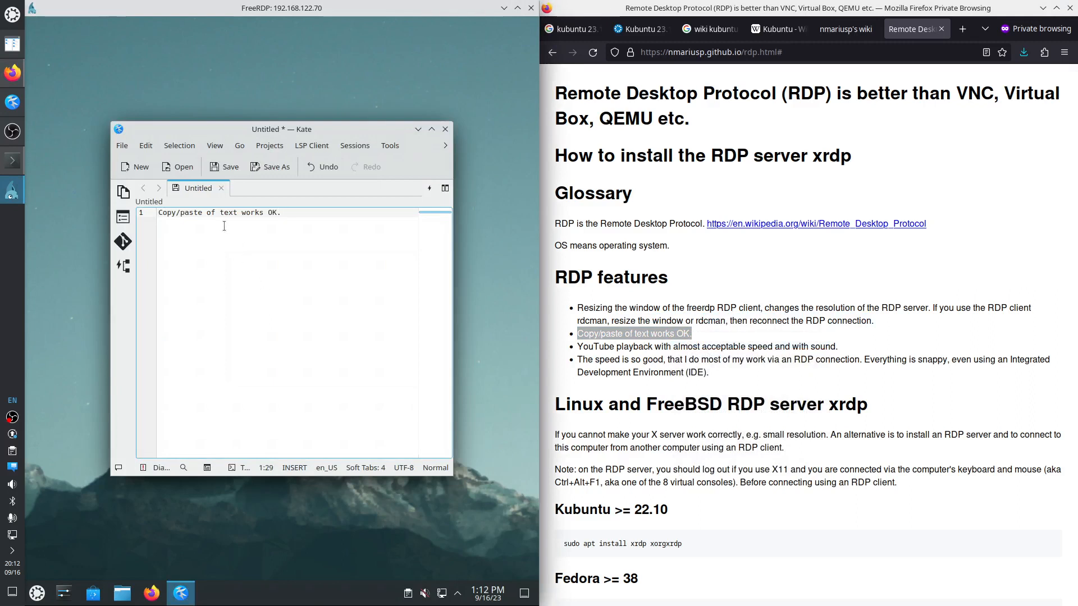
# Highlight the wiki's RDP features on YouTube playback and on connection speed for reading
pyautogui.moveTo(595, 347); pyautogui.dragTo(838, 346)
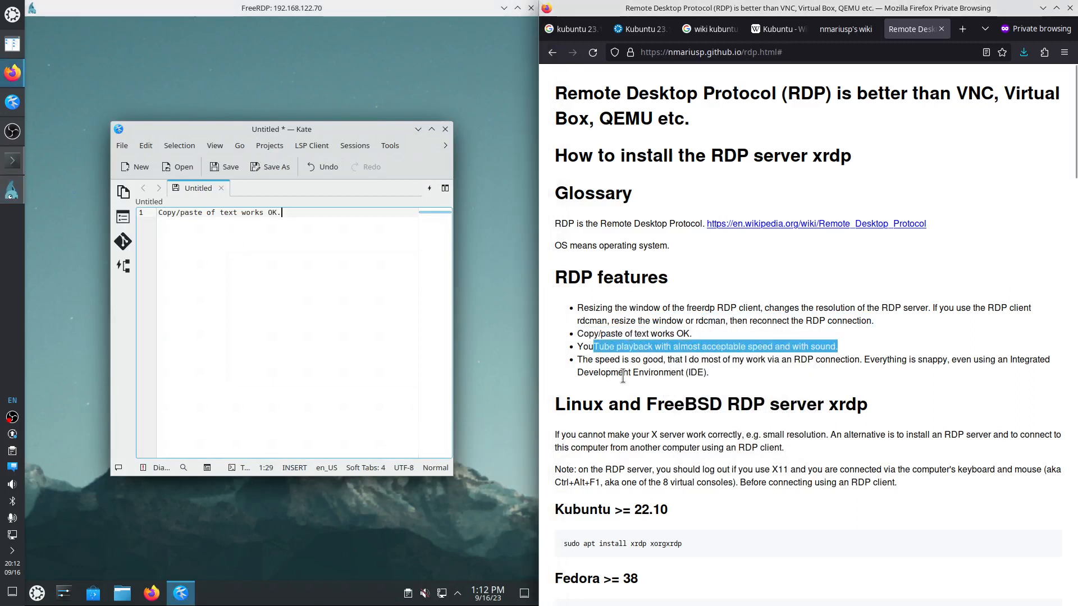
pyautogui.moveTo(594, 360); pyautogui.dragTo(693, 378)
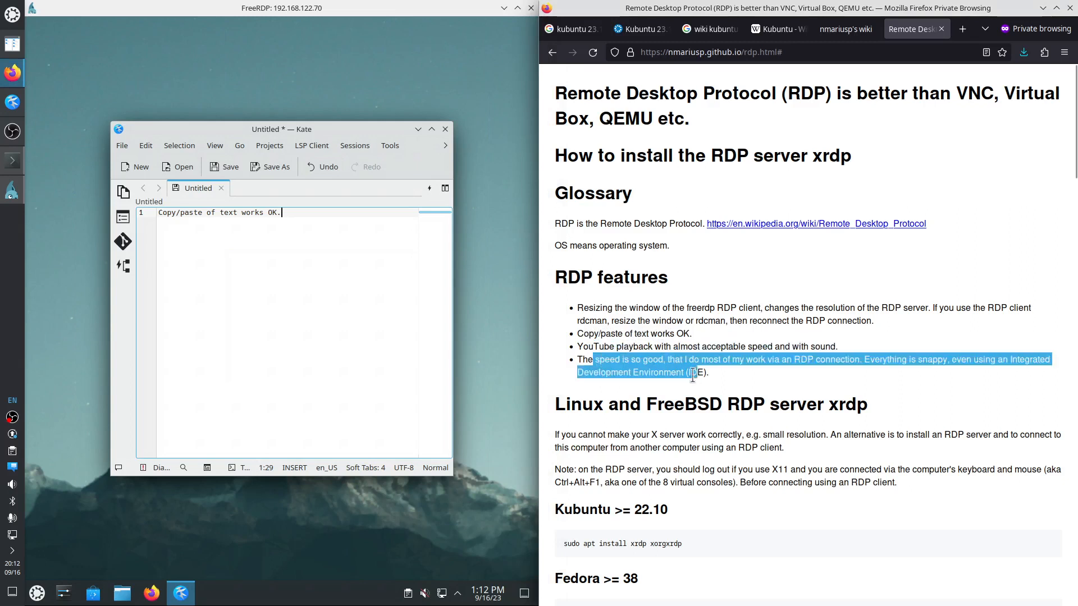
# Test the remote session's responsiveness by browsing Kate's menus and minimizing and restoring its window
pyautogui.click(123, 150)
pyautogui.click(123, 150)
pyautogui.click(123, 149)
pyautogui.click(123, 149)
pyautogui.click(124, 150)
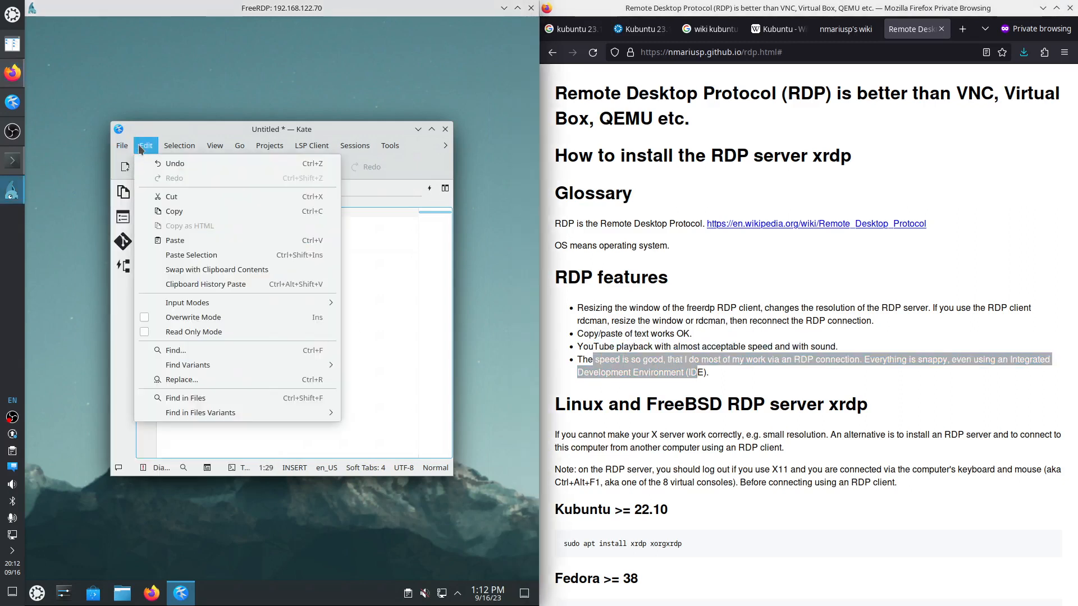
pyautogui.click(123, 149)
pyautogui.rightClick(251, 277)
pyautogui.click(271, 250)
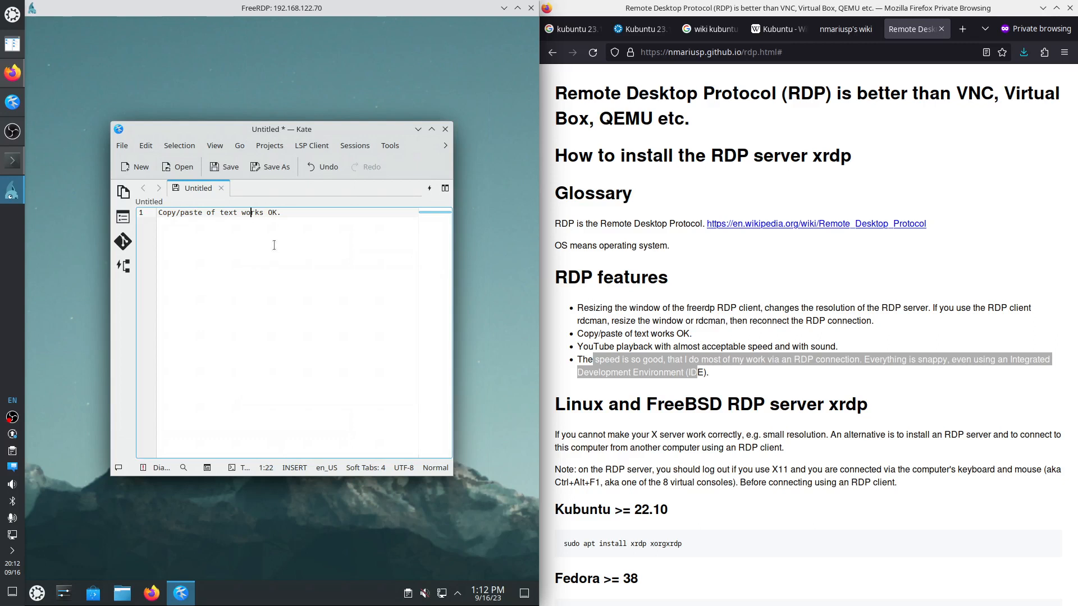
pyautogui.rightClick(273, 244)
pyautogui.click(226, 266)
pyautogui.click(171, 604)
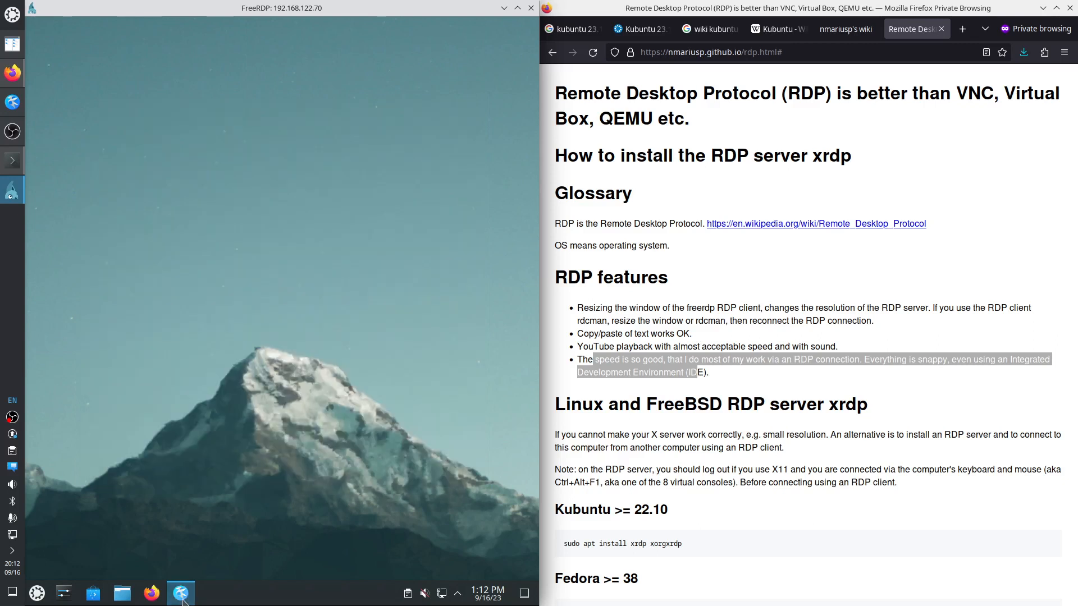
pyautogui.click(172, 604)
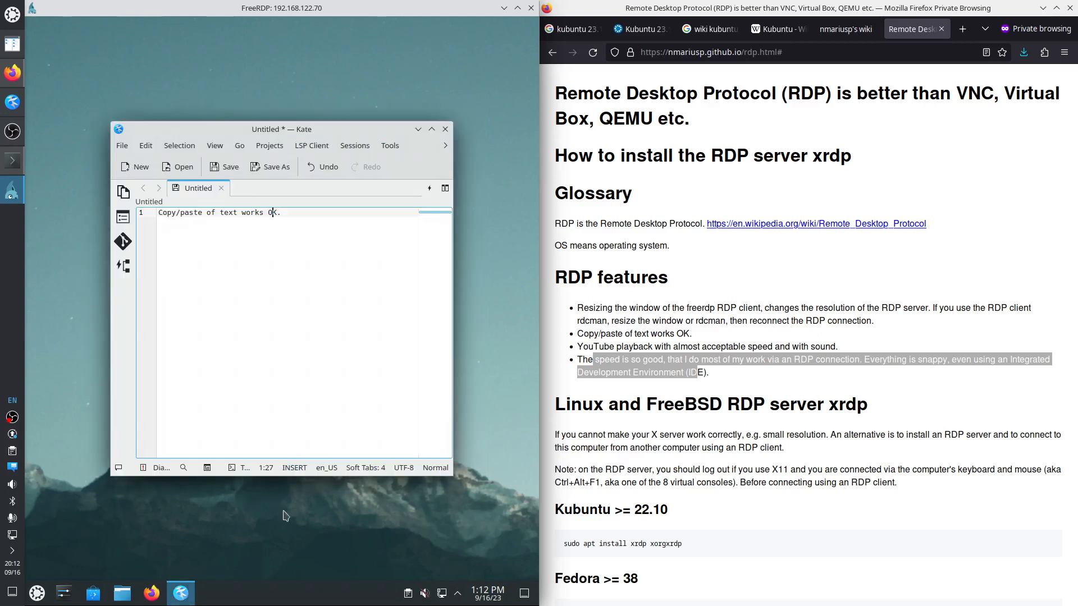
# From nmariusp's wiki home page, open "How to install Linux and other operating systems (OS)" in a new tab and switch to it
pyautogui.click(717, 391)
pyautogui.scroll(-5, 854, 213)
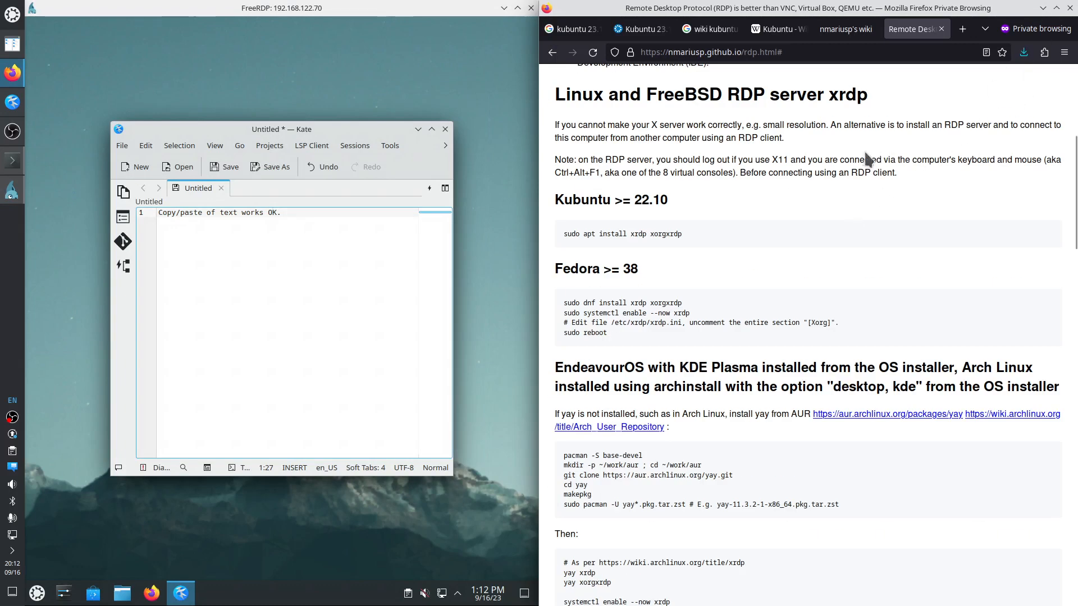
pyautogui.scroll(5, 854, 159)
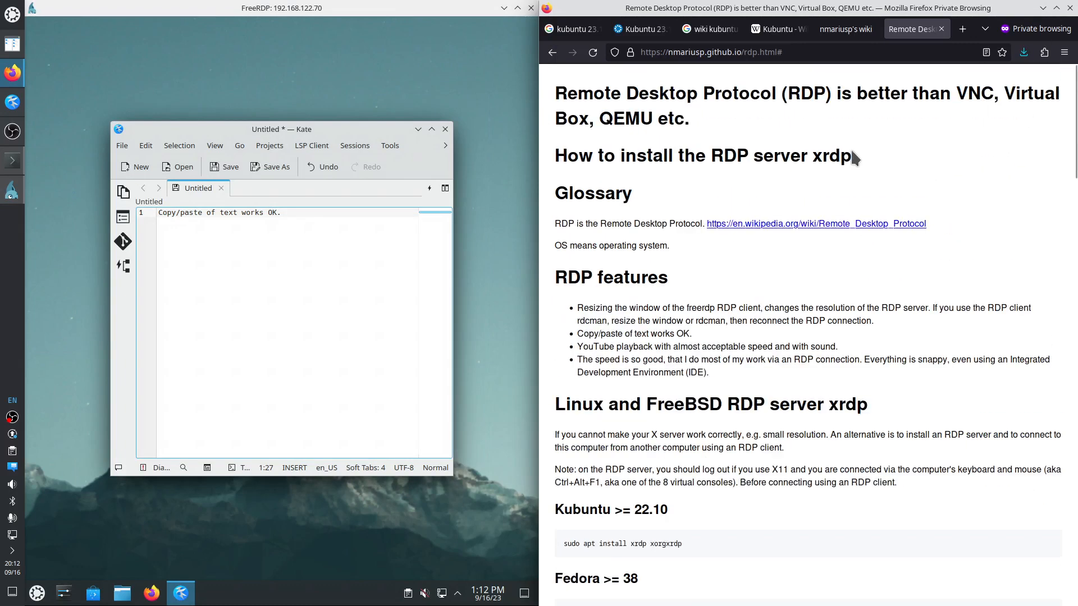
pyautogui.click(825, 32)
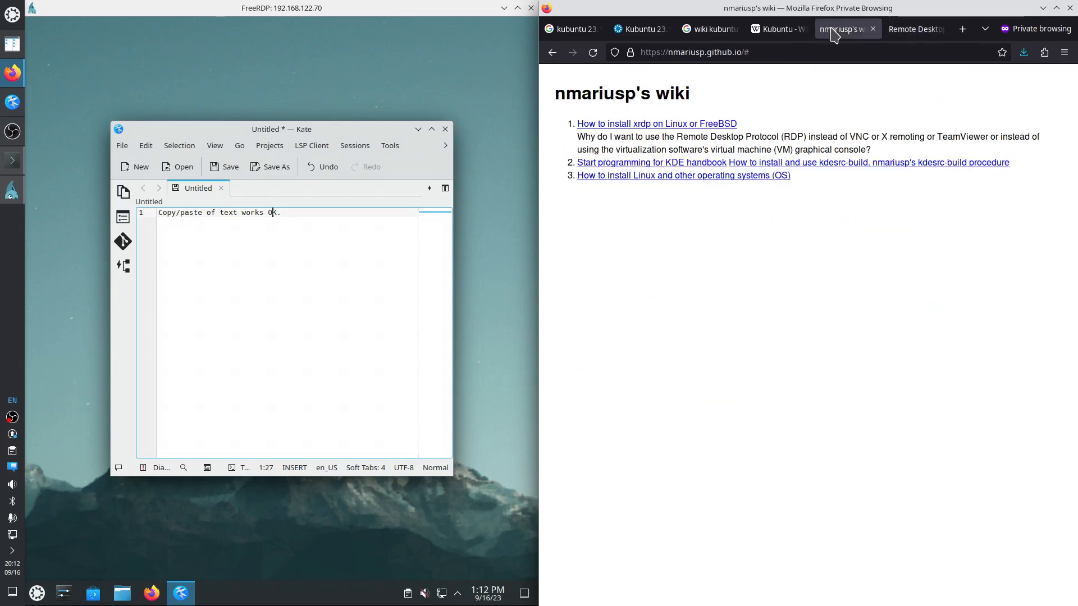
pyautogui.rightClick(732, 181)
pyautogui.click(775, 202)
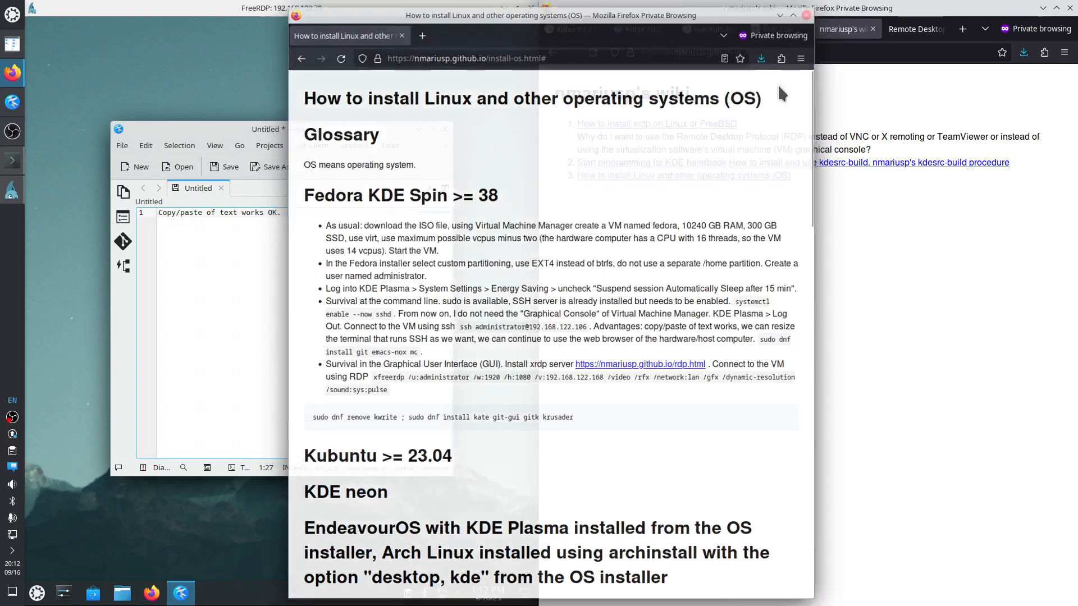
pyautogui.rightClick(710, 180)
pyautogui.click(724, 185)
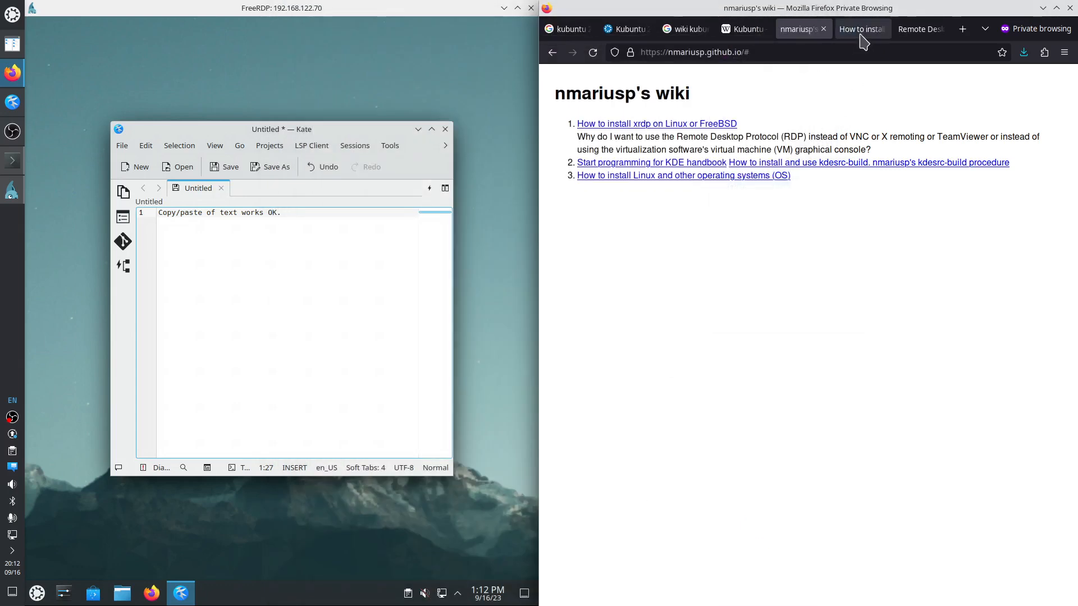
pyautogui.click(860, 35)
# Look through the operating system installation page and examine the preferences under "Terraforming KDE Plasma"
pyautogui.scroll(-2, 703, 418)
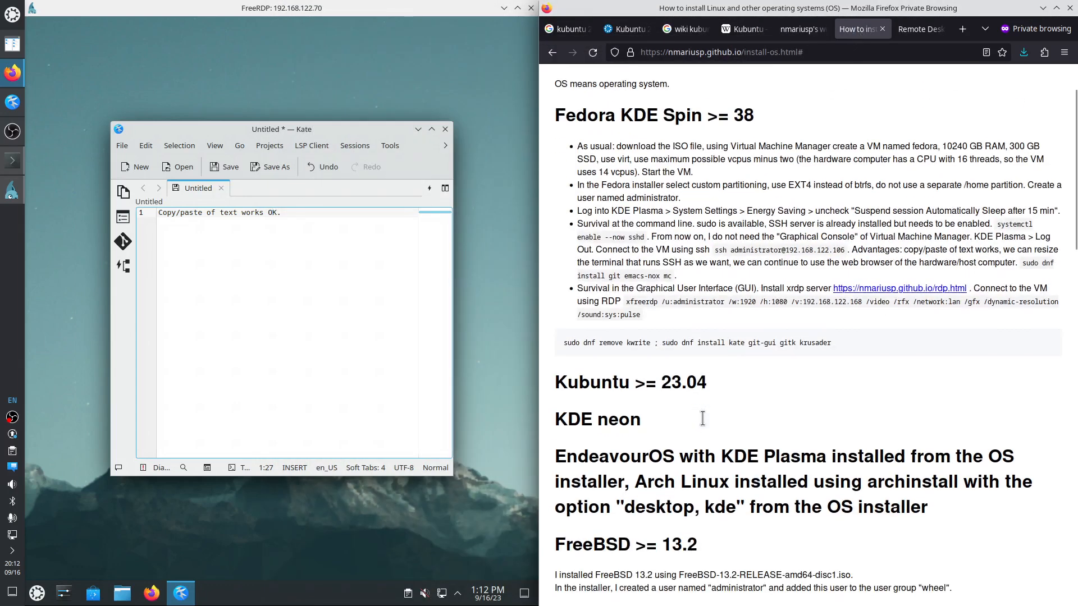
pyautogui.scroll(-5, 703, 418)
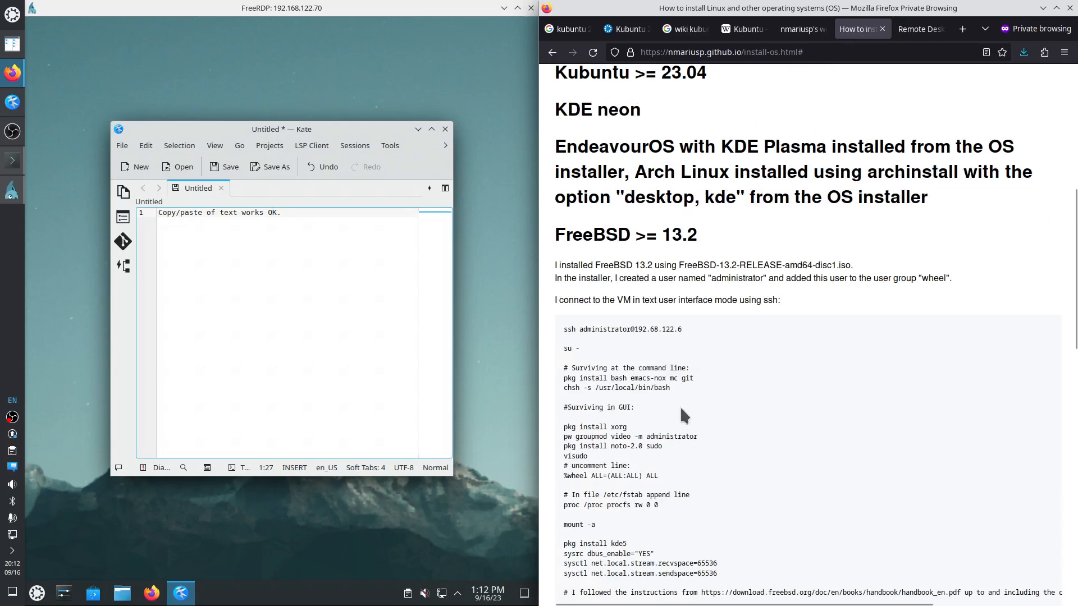
pyautogui.scroll(-9, 682, 401)
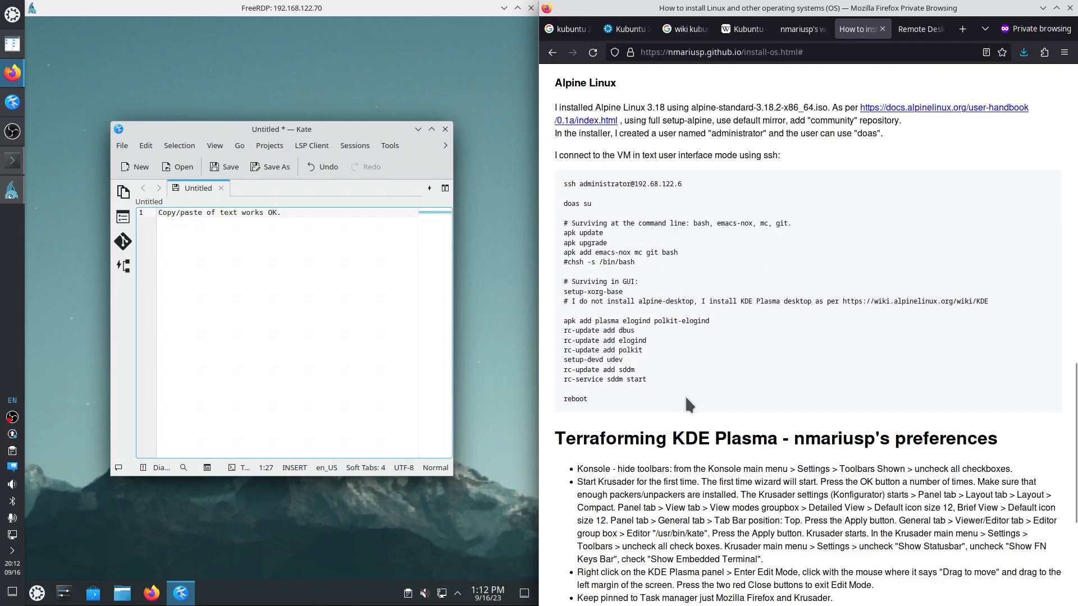
pyautogui.scroll(-2, 685, 395)
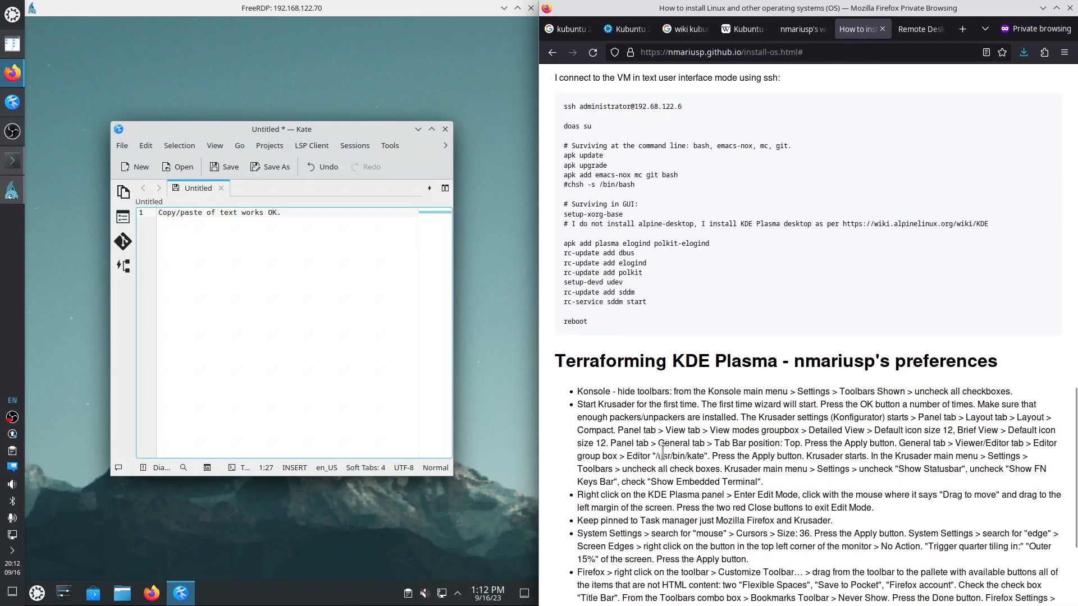
pyautogui.scroll(-2, 655, 471)
pyautogui.moveTo(583, 236); pyautogui.dragTo(681, 576)
pyautogui.click(712, 542)
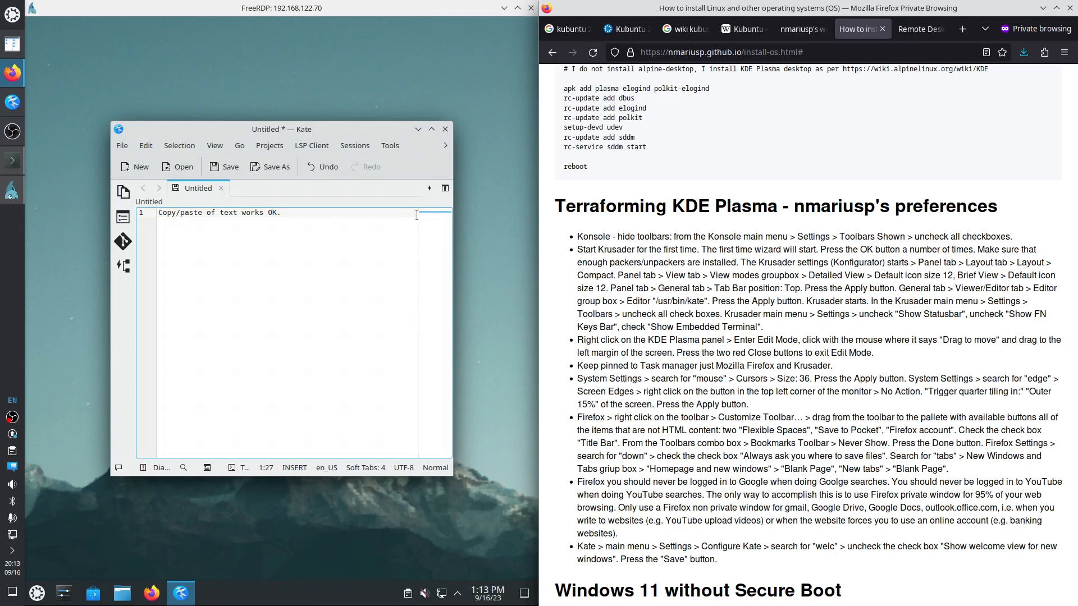
# Close Kate, discarding the untitled document, and maximize the FreeRDP window
pyautogui.click(445, 129)
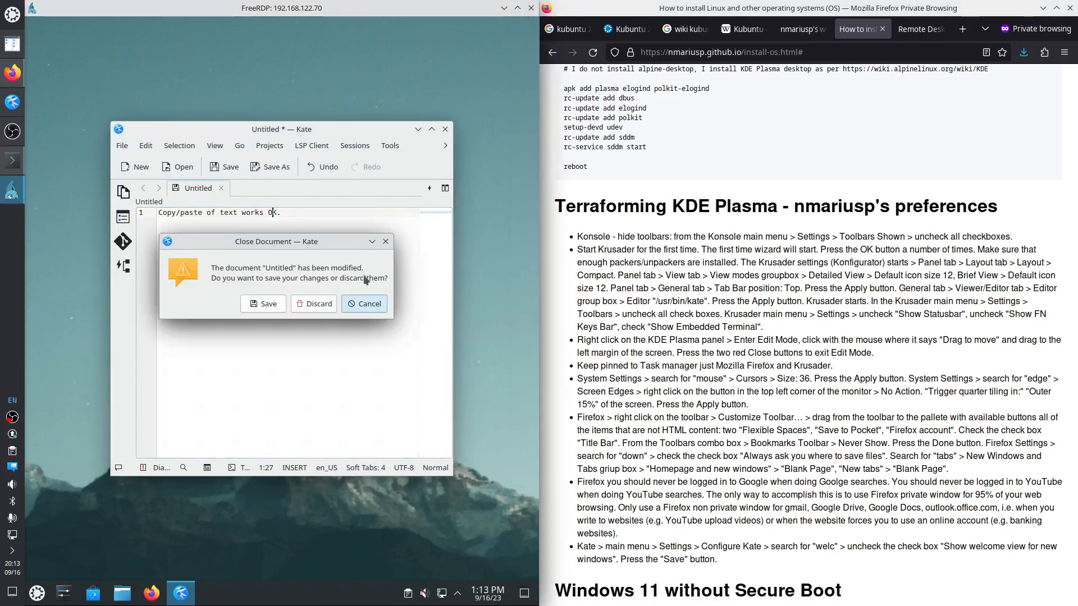
pyautogui.click(517, 8)
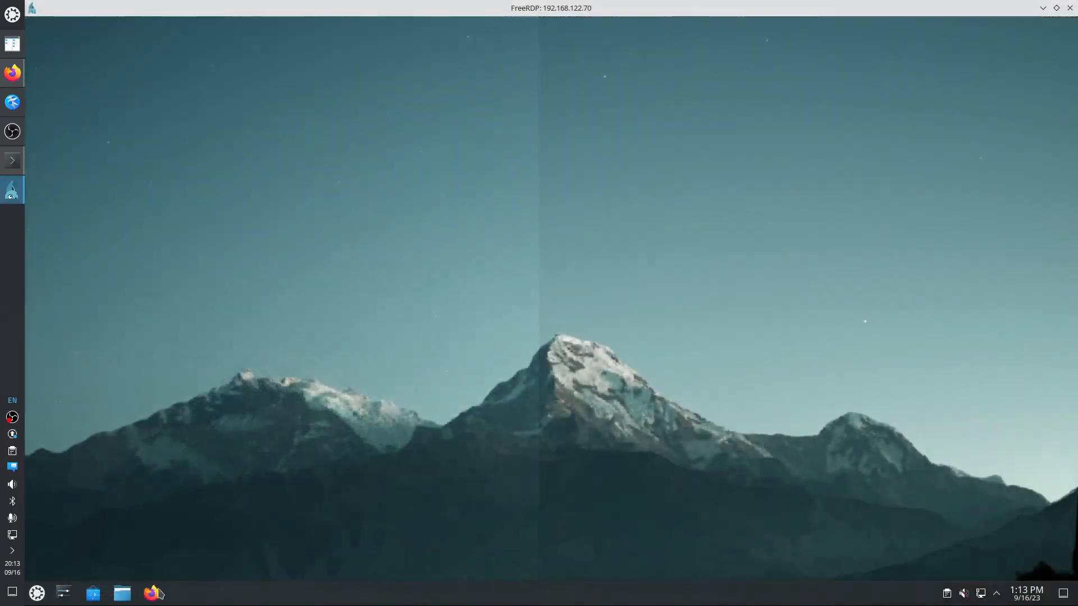
# Browse the remote desktop's application launcher categories from Development through System, and close the launcher
pyautogui.click(36, 595)
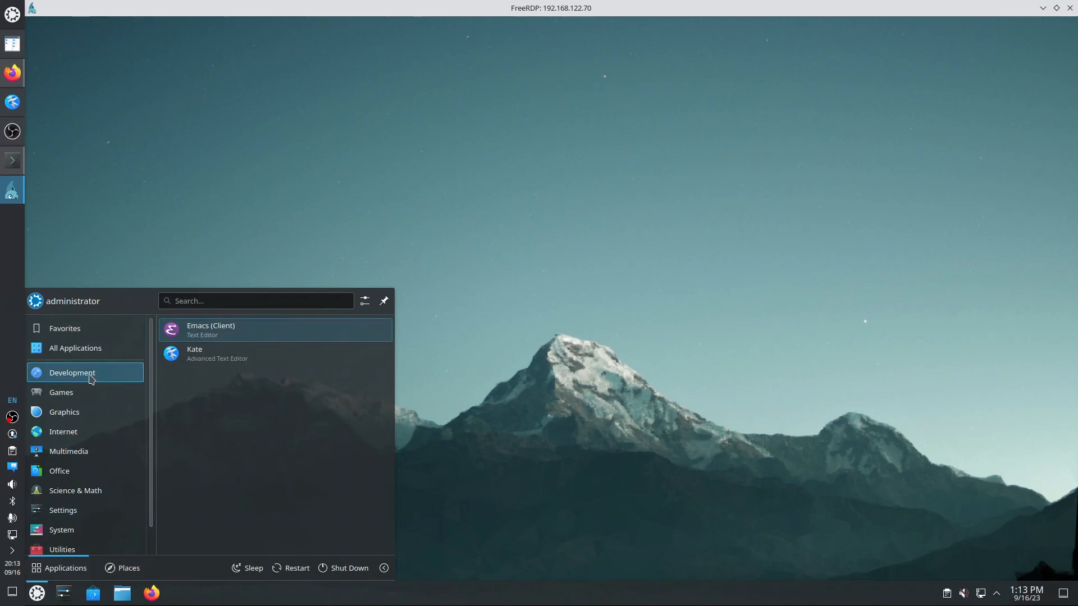
pyautogui.moveTo(84, 399)
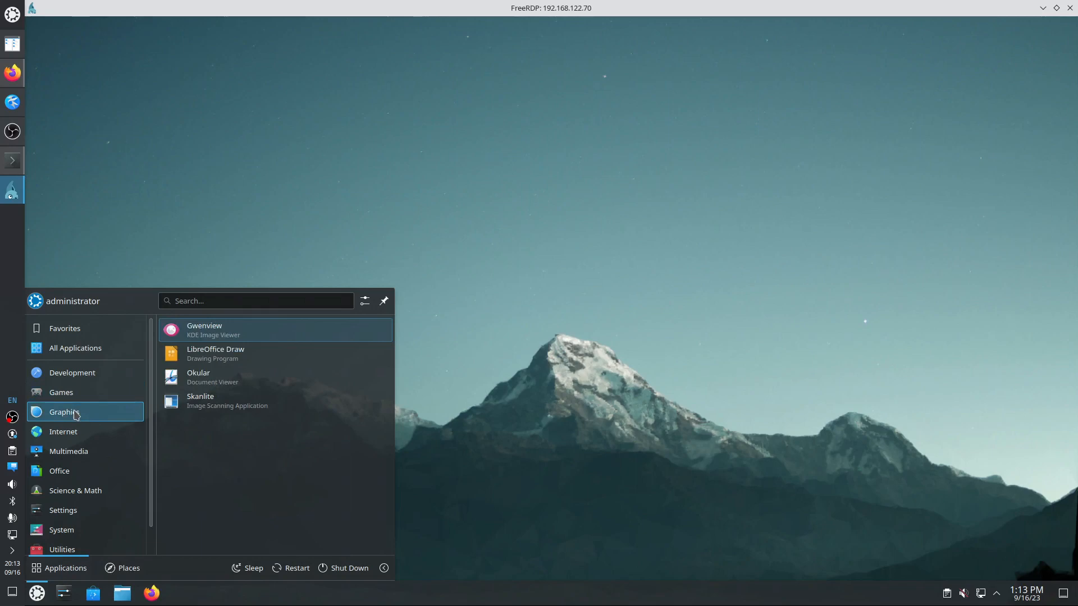
pyautogui.moveTo(81, 440)
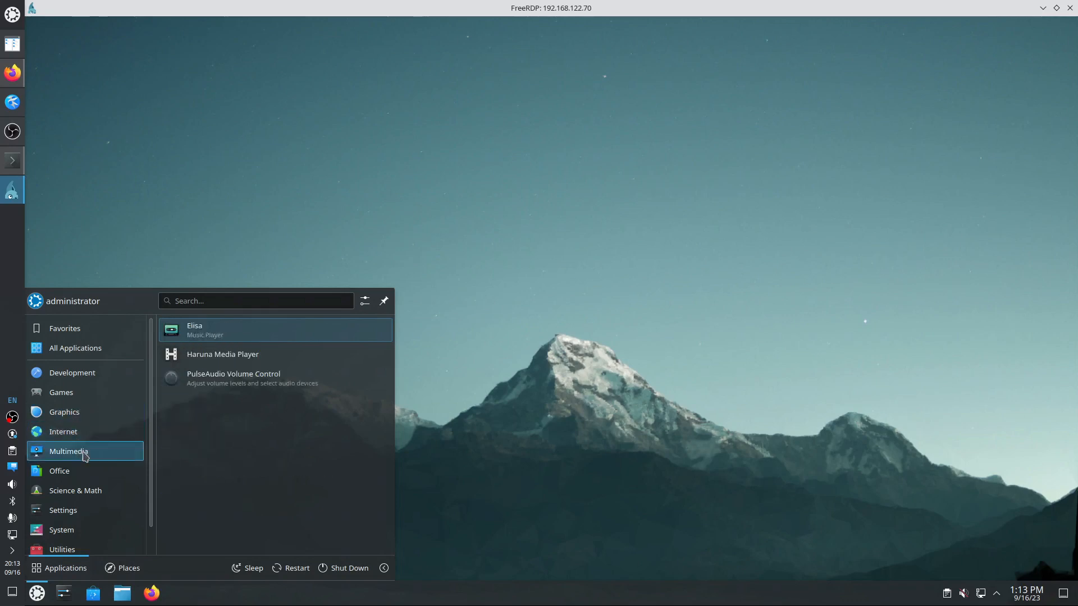
pyautogui.moveTo(82, 476)
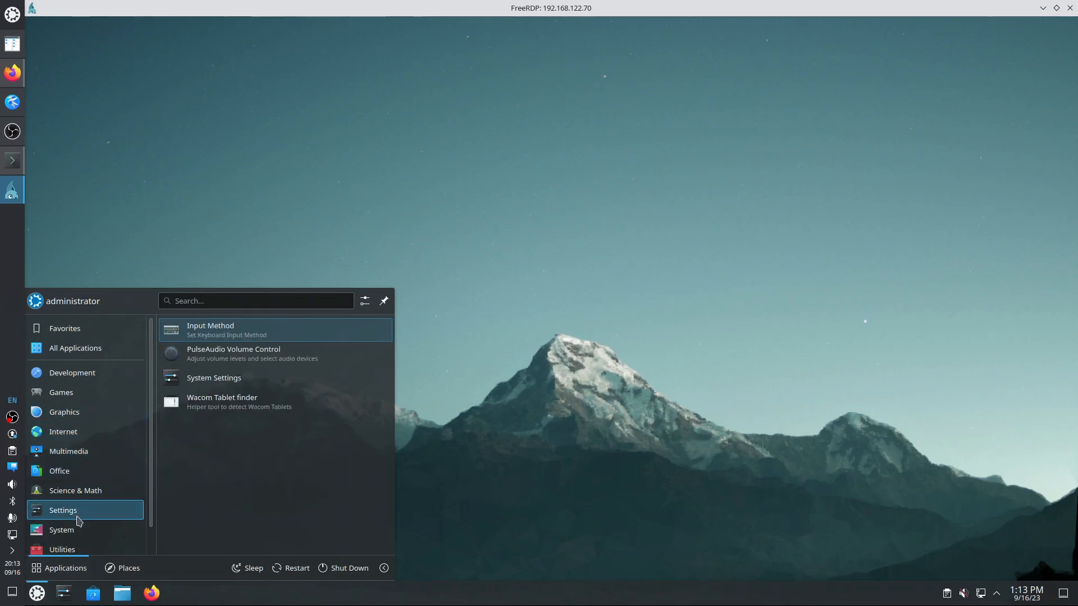
pyautogui.moveTo(77, 535)
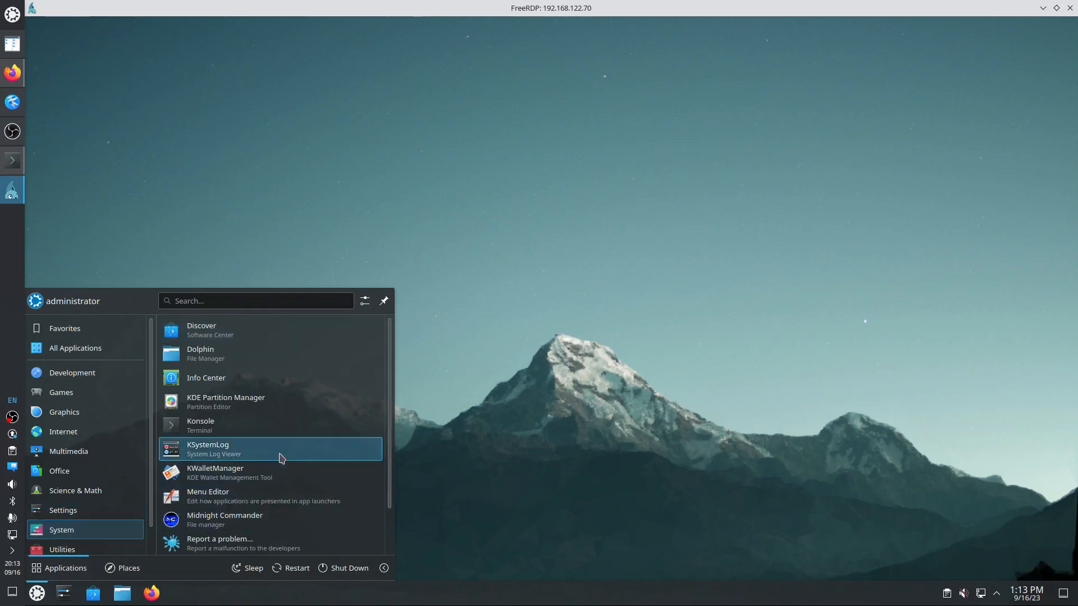
pyautogui.scroll(-1, 278, 456)
pyautogui.click(573, 420)
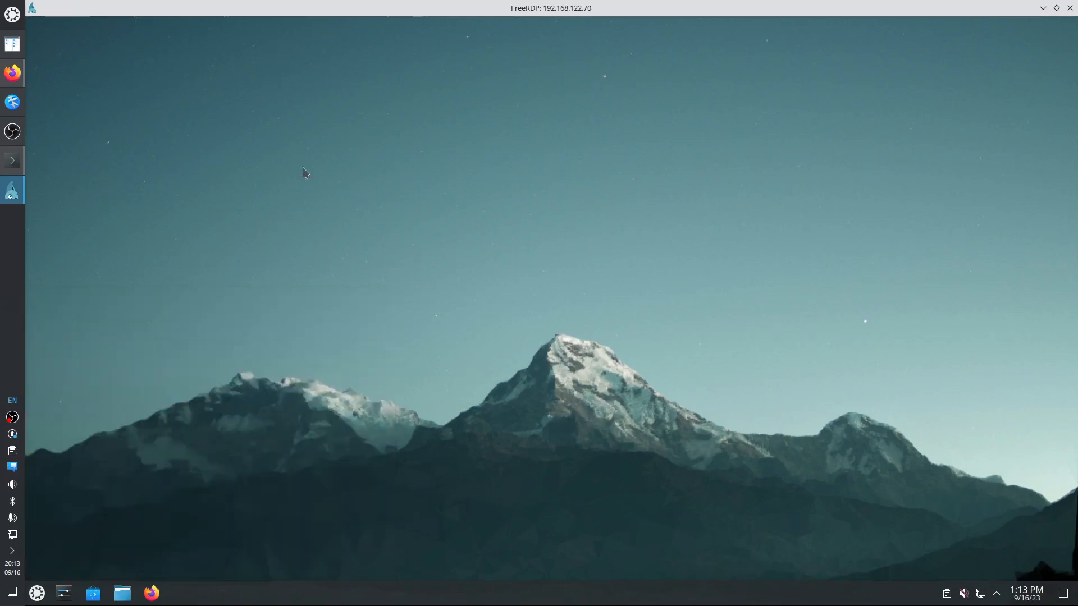
# Restore the FreeRDP window to half width and start a root shell in the remote Konsole with "sudo su", entering the account password
pyautogui.doubleClick(404, 10)
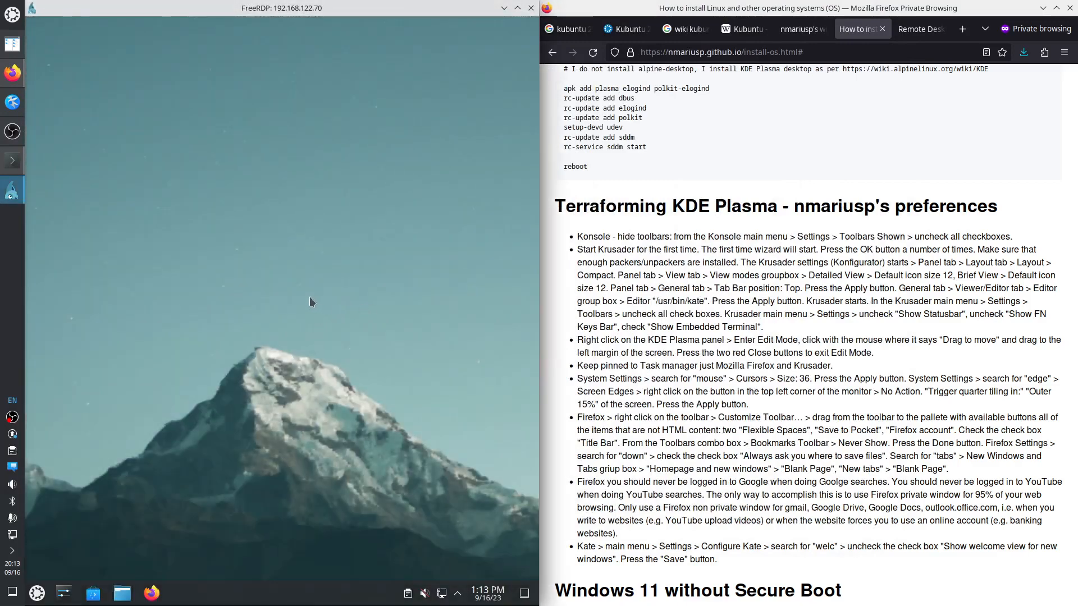
pyautogui.click(37, 595)
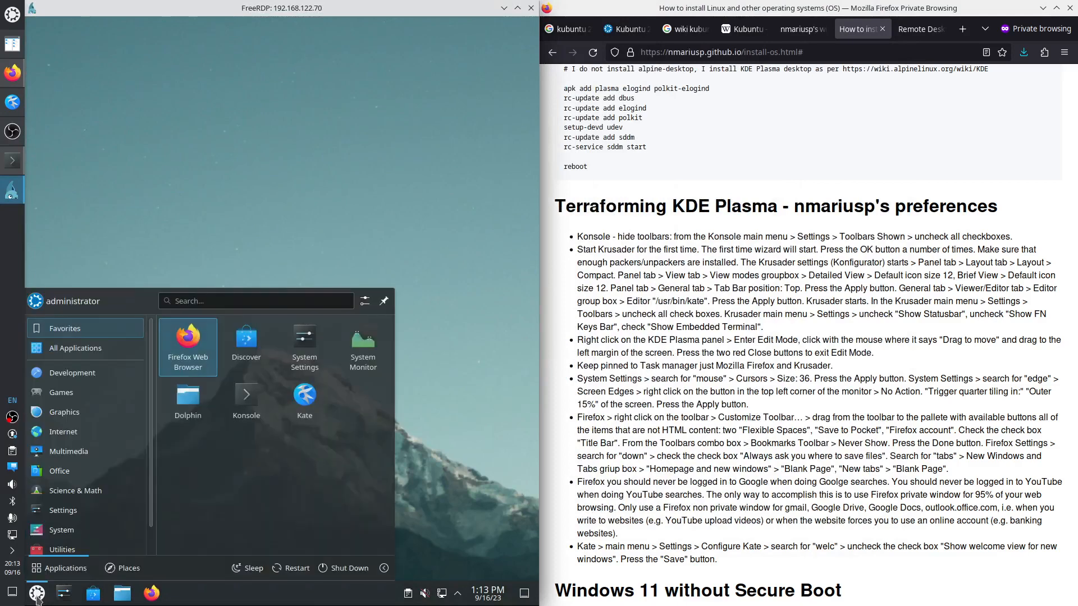
pyautogui.click(251, 406)
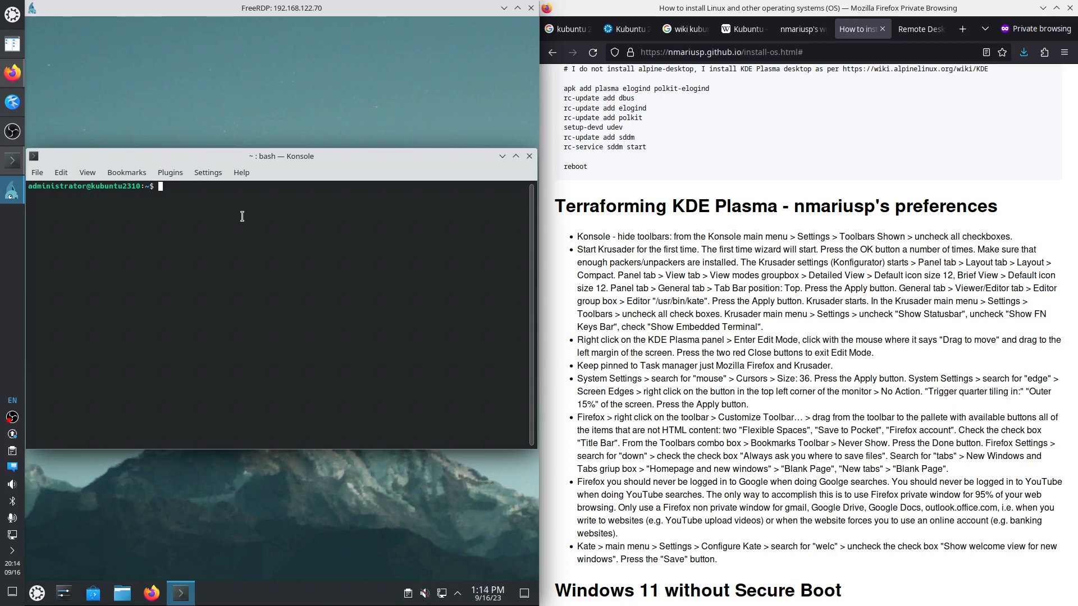
pyautogui.write('sudo su')
pyautogui.press('Return')
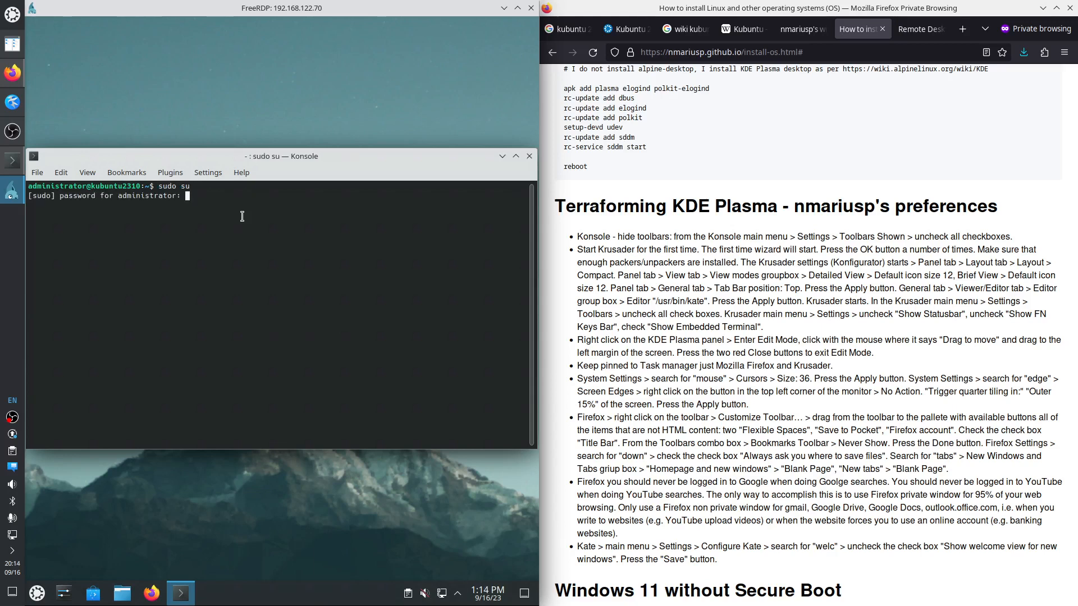
pyautogui.press('Return')
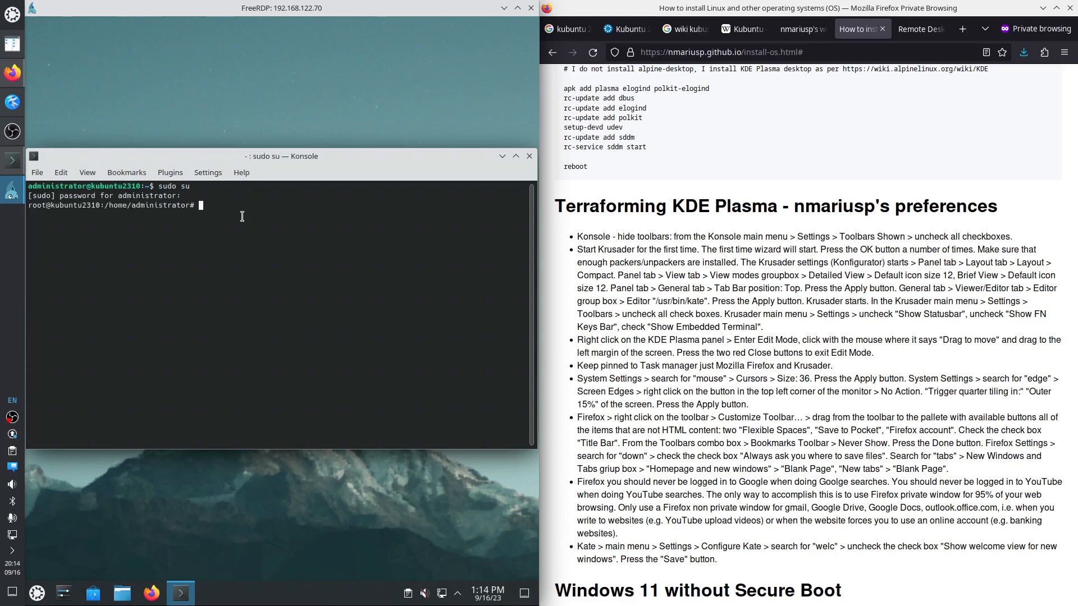
# Check the package installation output in the local Konsole's 192.168.122.70 session and return to the FreeRDP window
pyautogui.click(12, 161)
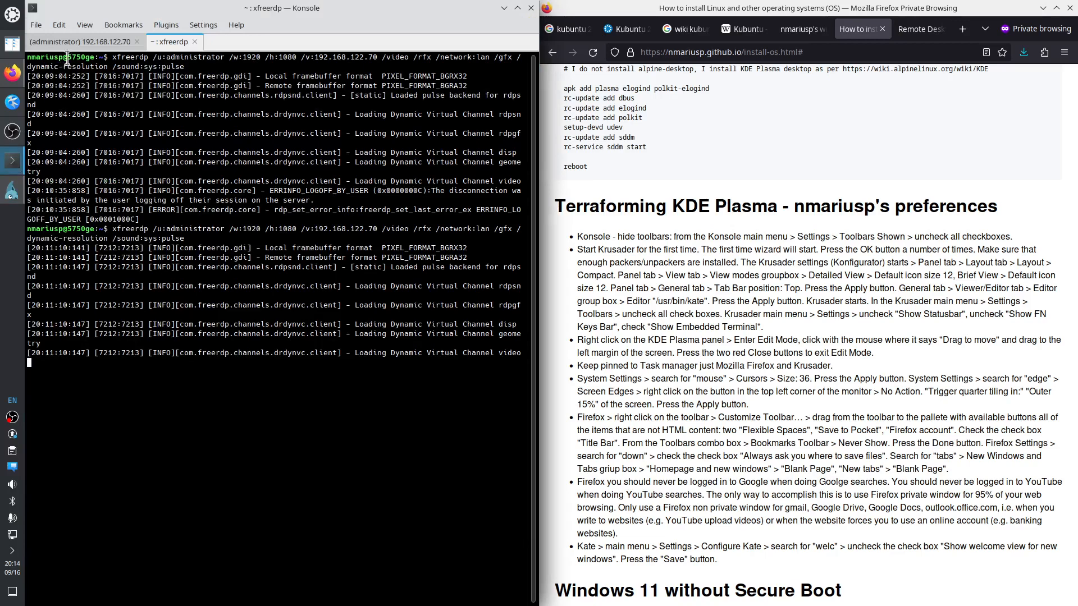
pyautogui.click(78, 43)
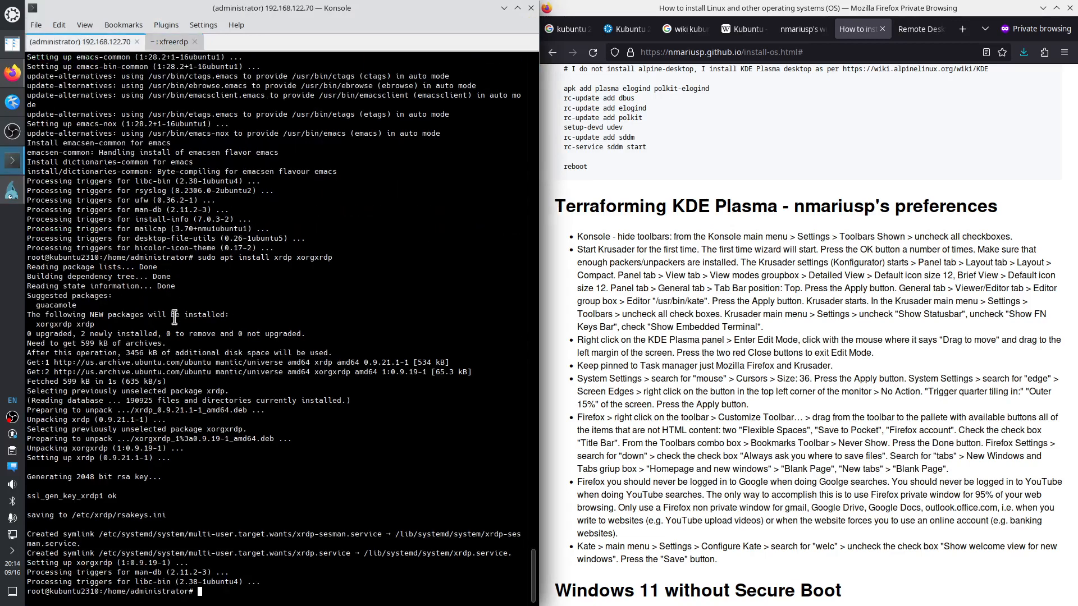
pyautogui.click(12, 191)
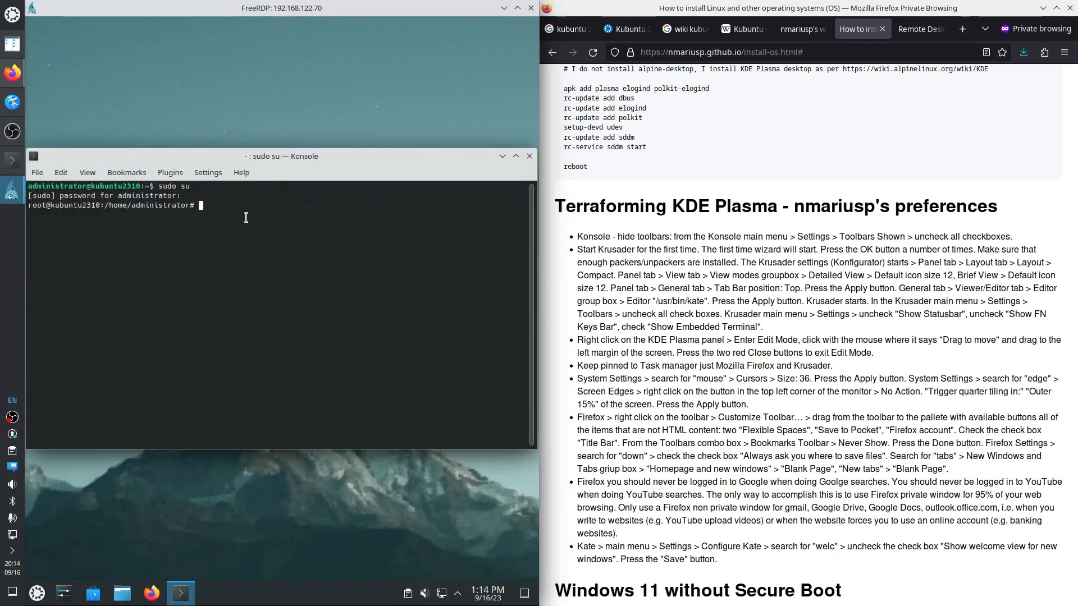
# Install git-gui, gitk, krusader and meld with apt in the remote root shell, confirming the installation
pyautogui.write('apt install git')
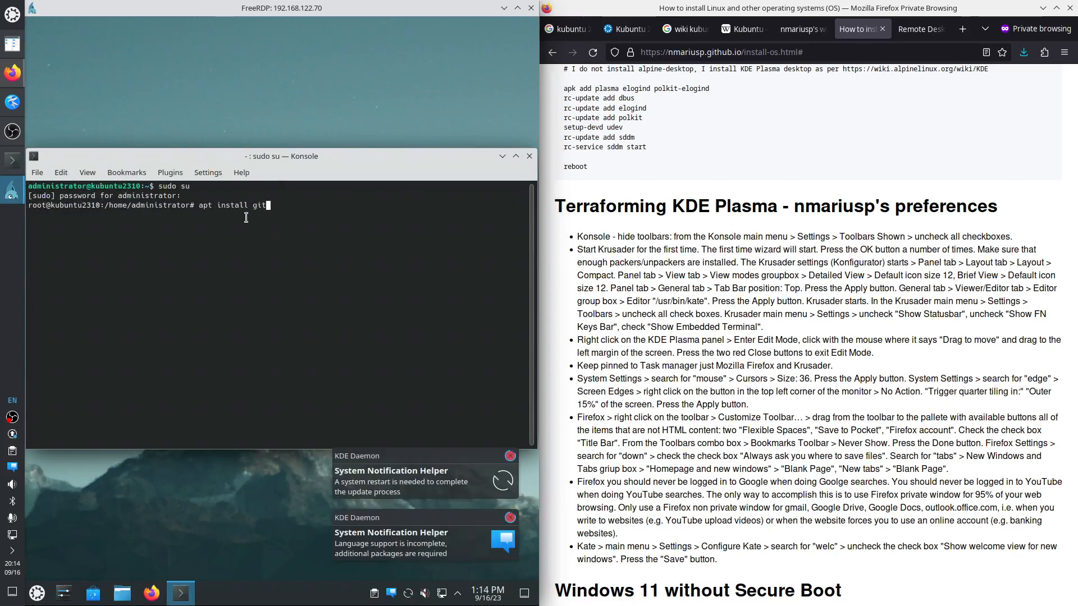
pyautogui.write('-gui gitk')
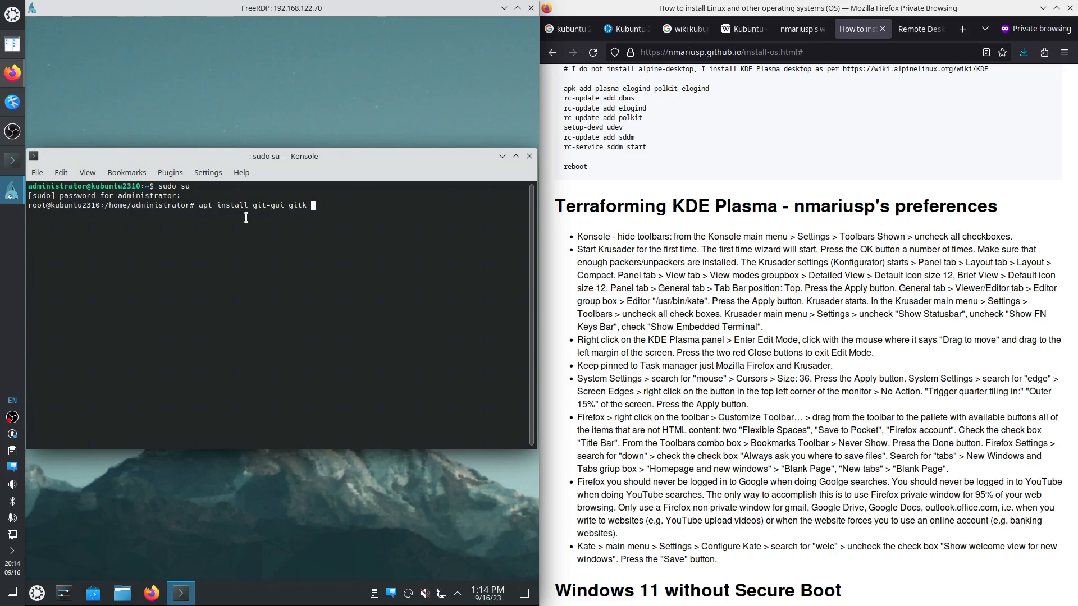
pyautogui.write('krusader meld')
pyautogui.press('Return')
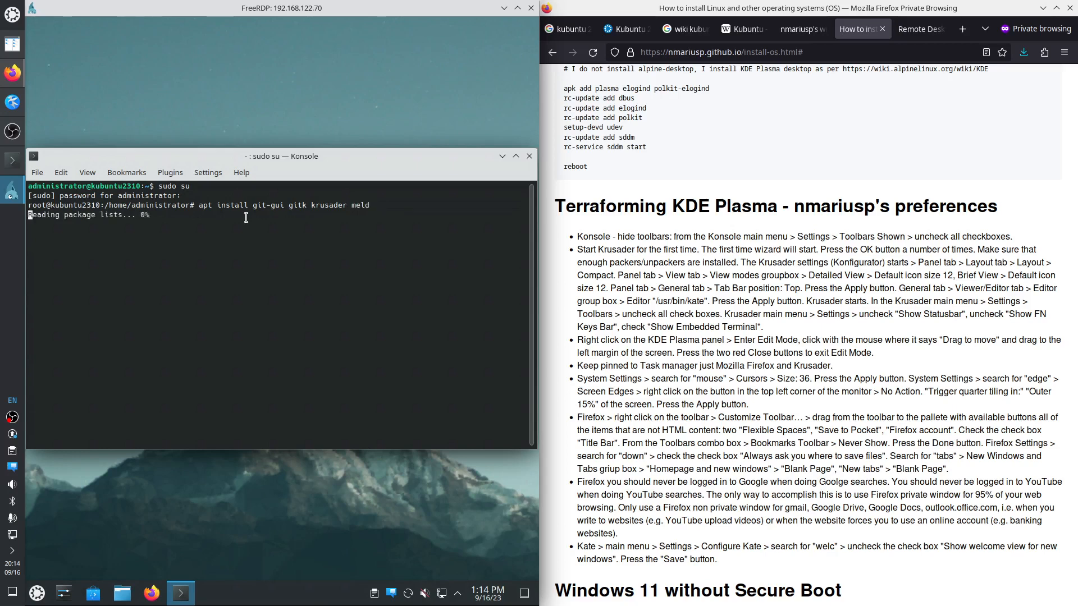
pyautogui.press('Return')
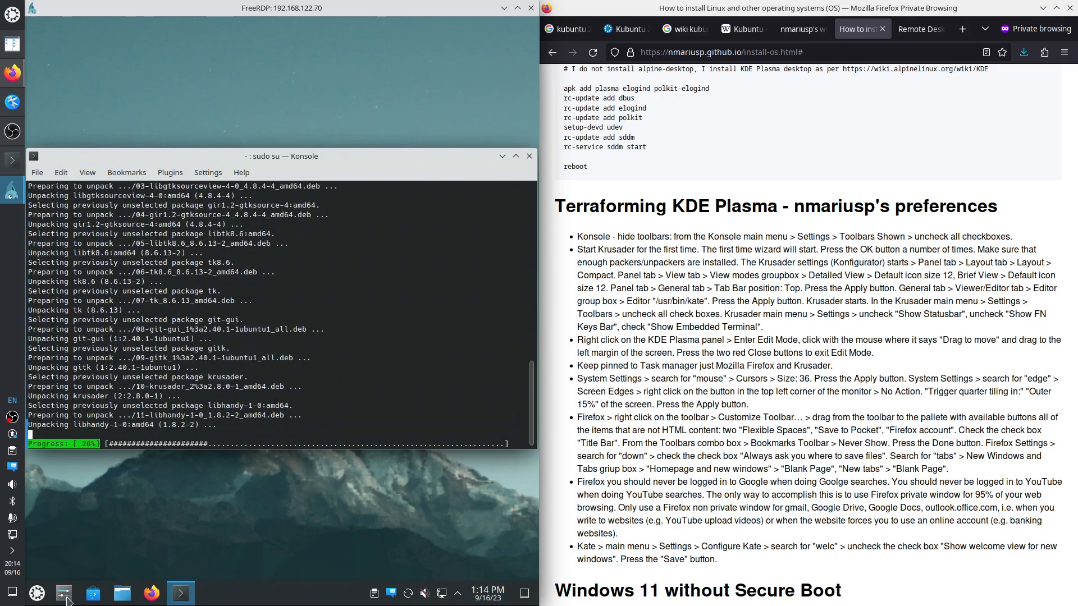
# Find the Cursors page in the remote System Settings by searching "mouse", apply cursor size 36, and close System Settings
pyautogui.click(36, 593)
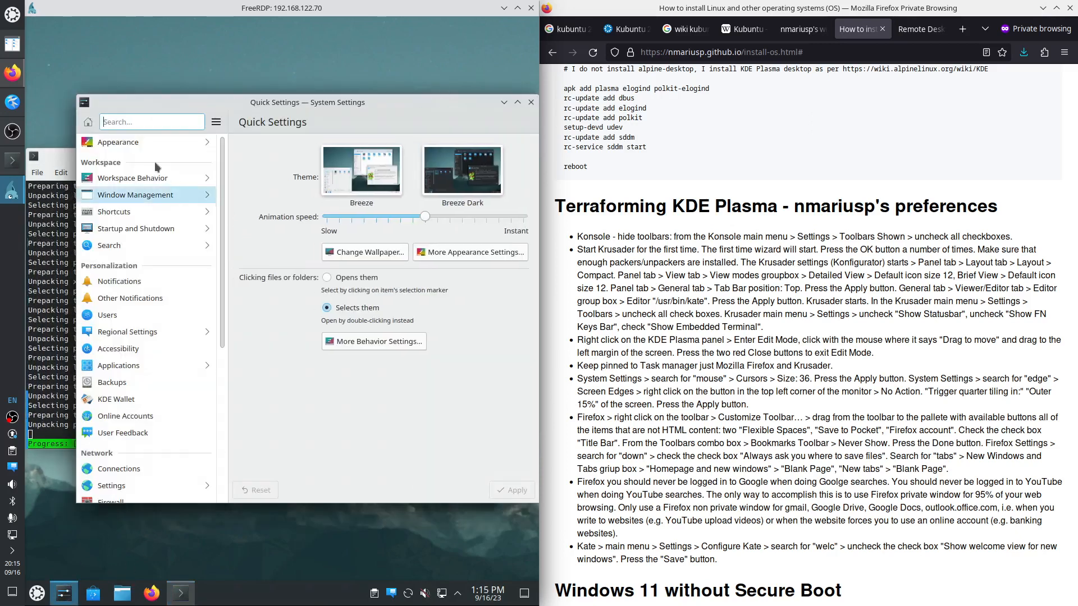
pyautogui.write('mouse')
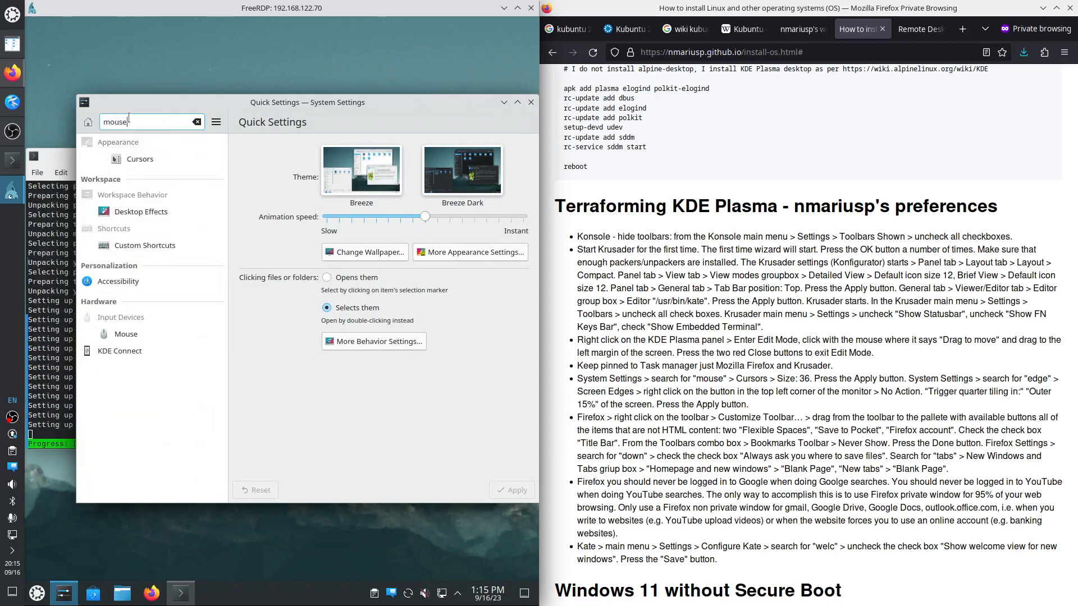
pyautogui.click(116, 159)
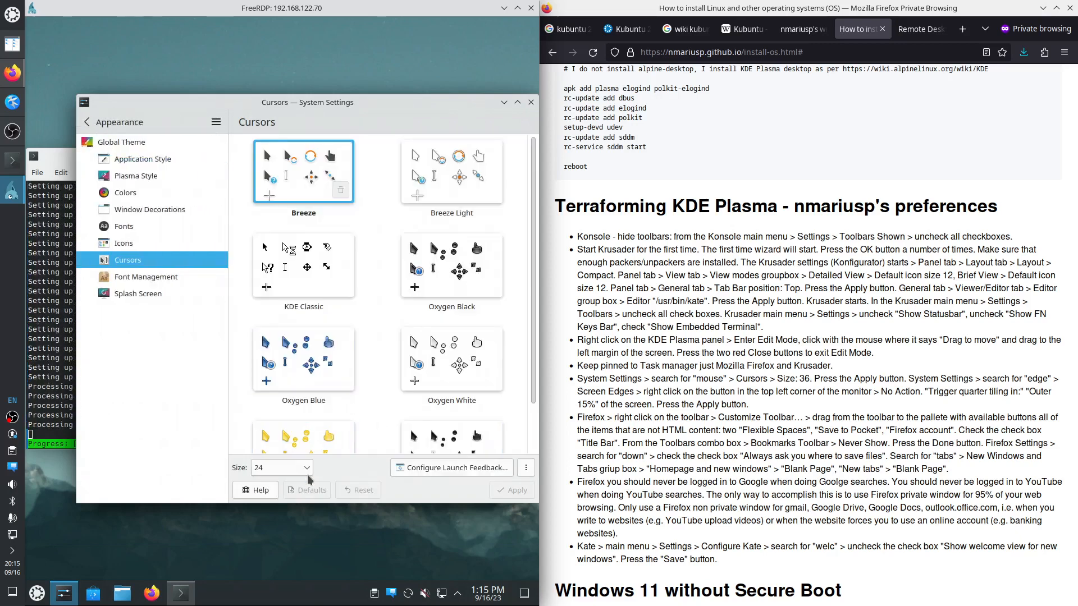
pyautogui.click(307, 468)
pyautogui.click(281, 416)
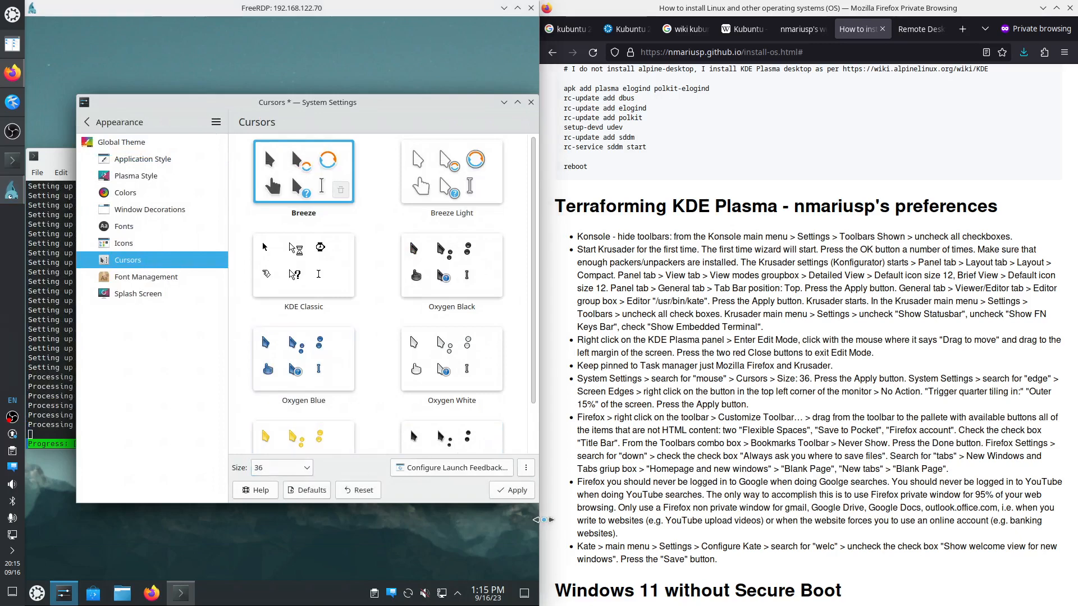
pyautogui.click(517, 491)
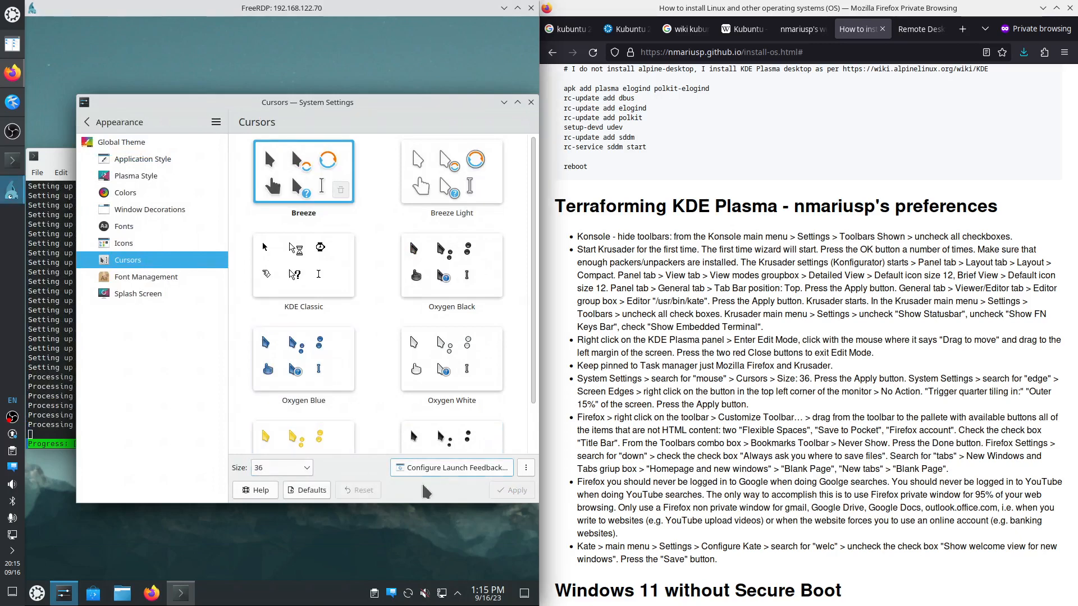
pyautogui.click(531, 104)
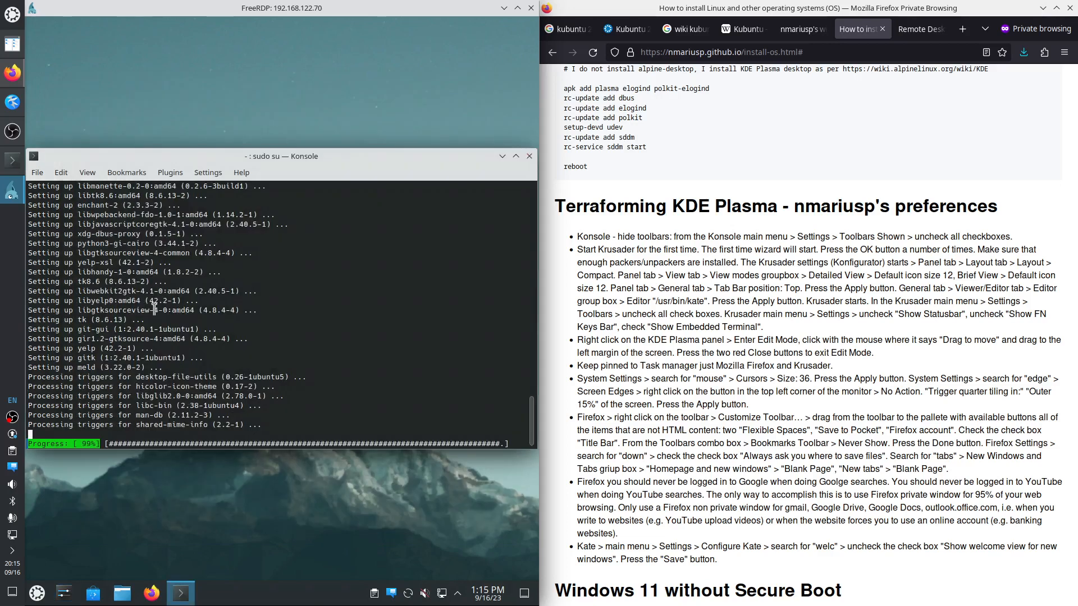
# In System Settings' Screen Edges, set the top-left corner to No Action and quarter tiling to the outer 15%, and apply
pyautogui.click(62, 599)
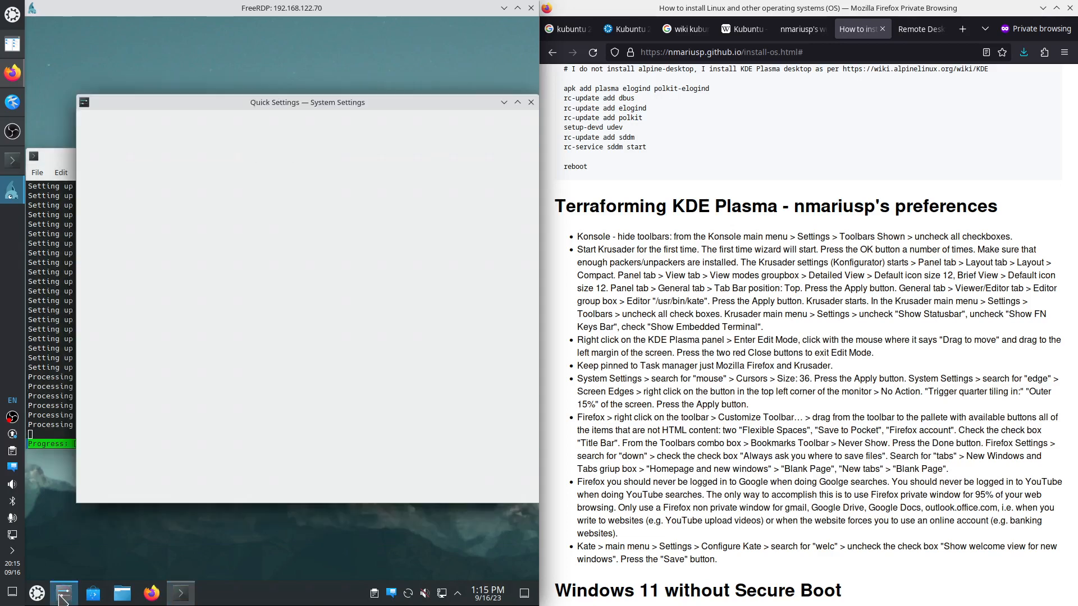
pyautogui.write('edge')
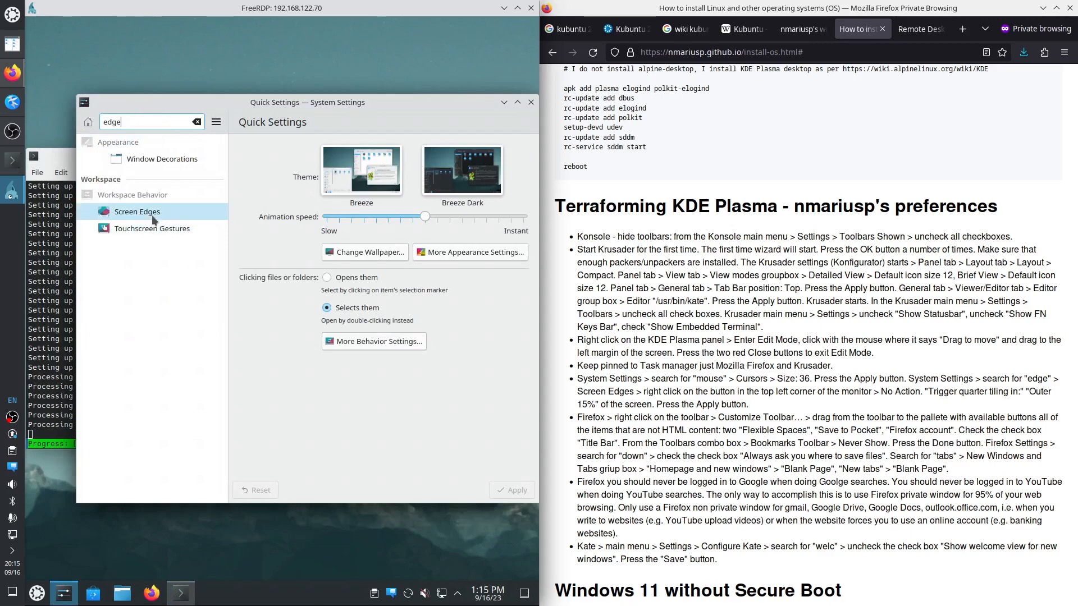
pyautogui.click(137, 212)
pyautogui.rightClick(364, 189)
pyautogui.click(372, 198)
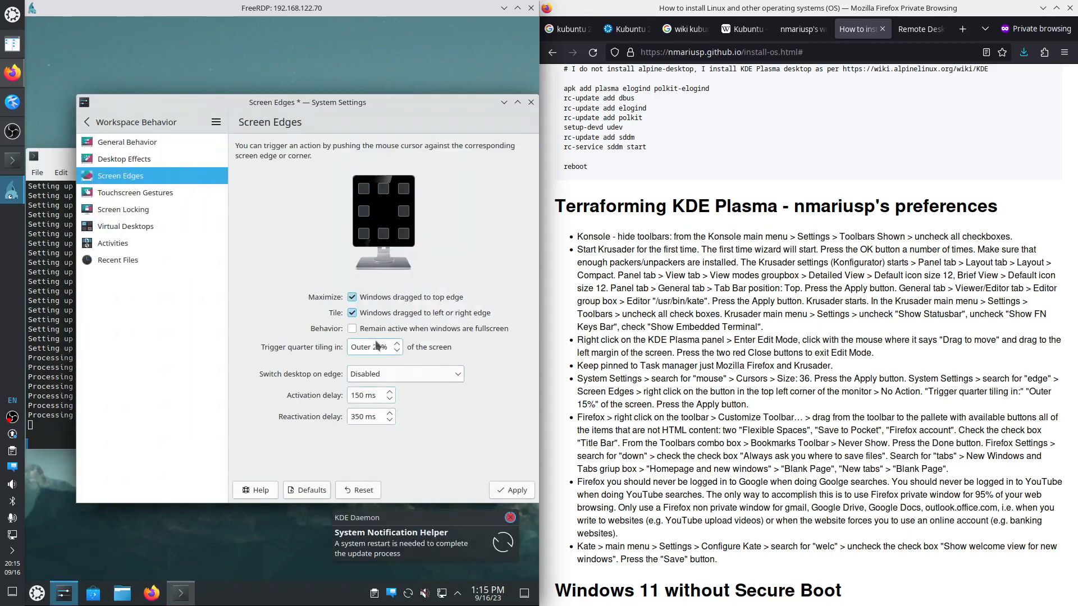
pyautogui.click(375, 347)
pyautogui.press('BackSpace')
pyautogui.write('1')
pyautogui.click(509, 492)
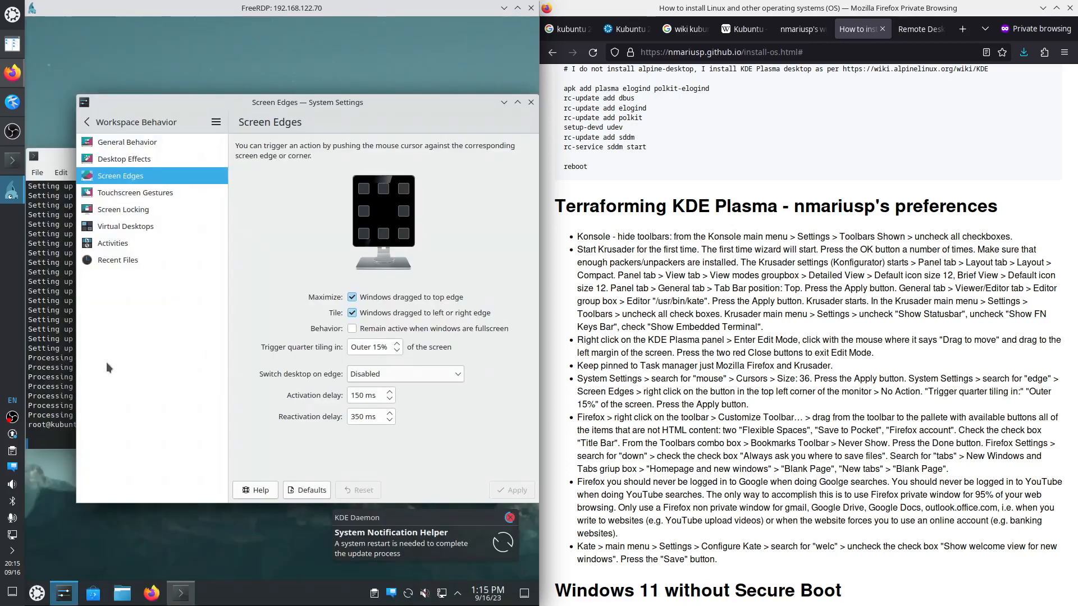
# Widen the System Settings window leftward, and set and apply Full font hinting on the Fonts page
pyautogui.moveTo(73, 382); pyautogui.dragTo(33, 383)
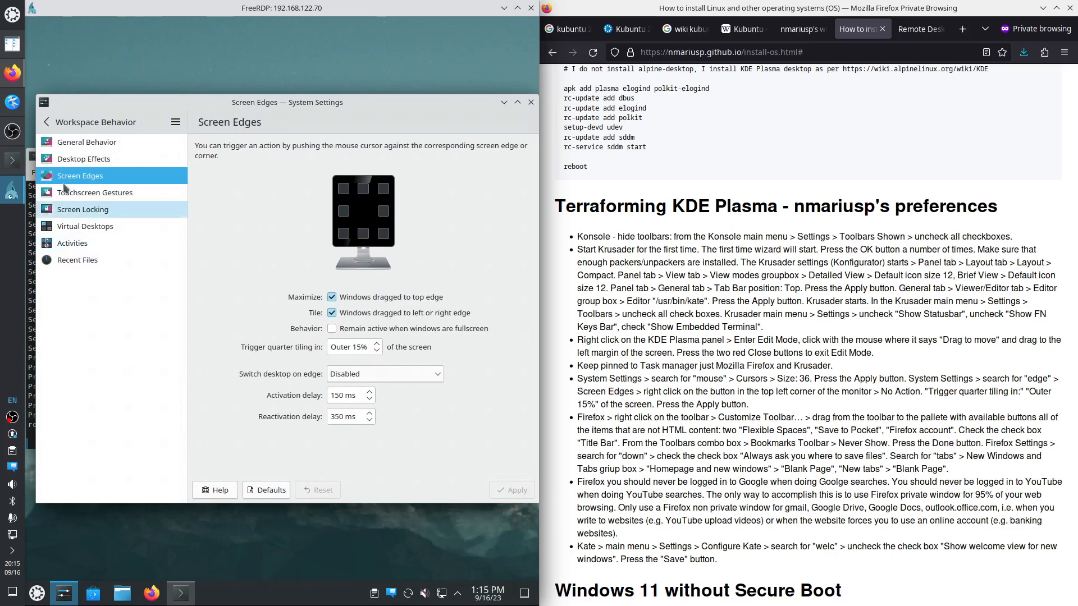
pyautogui.click(46, 123)
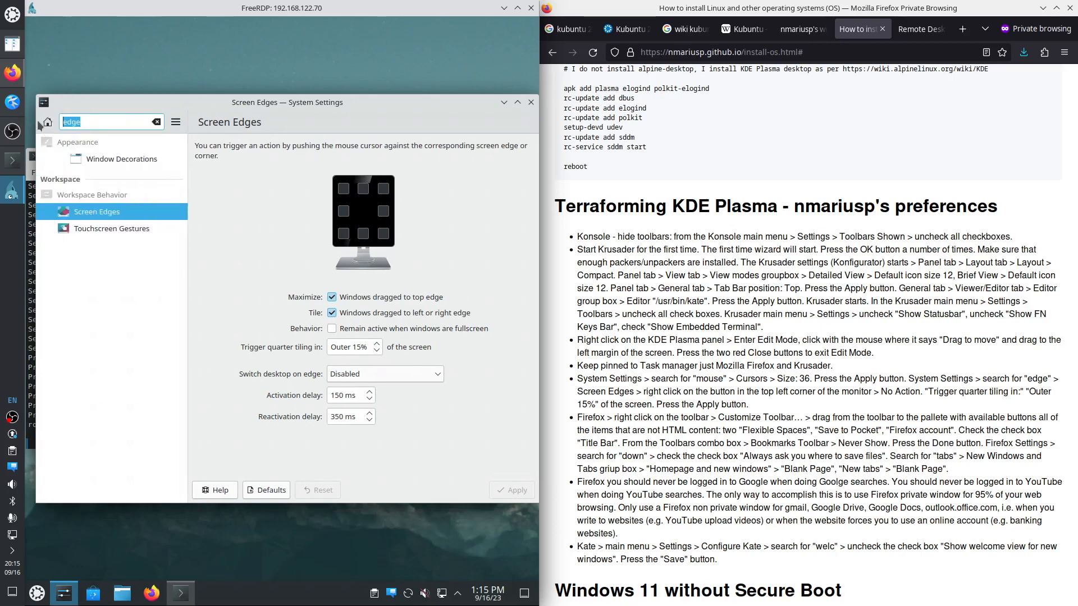
pyautogui.write('font')
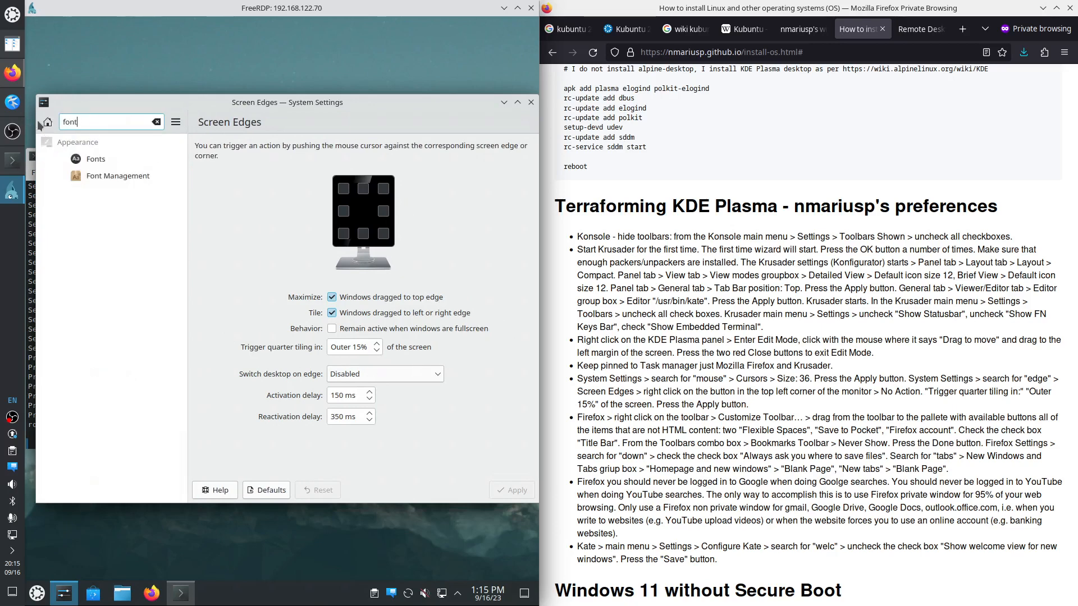
pyautogui.click(94, 159)
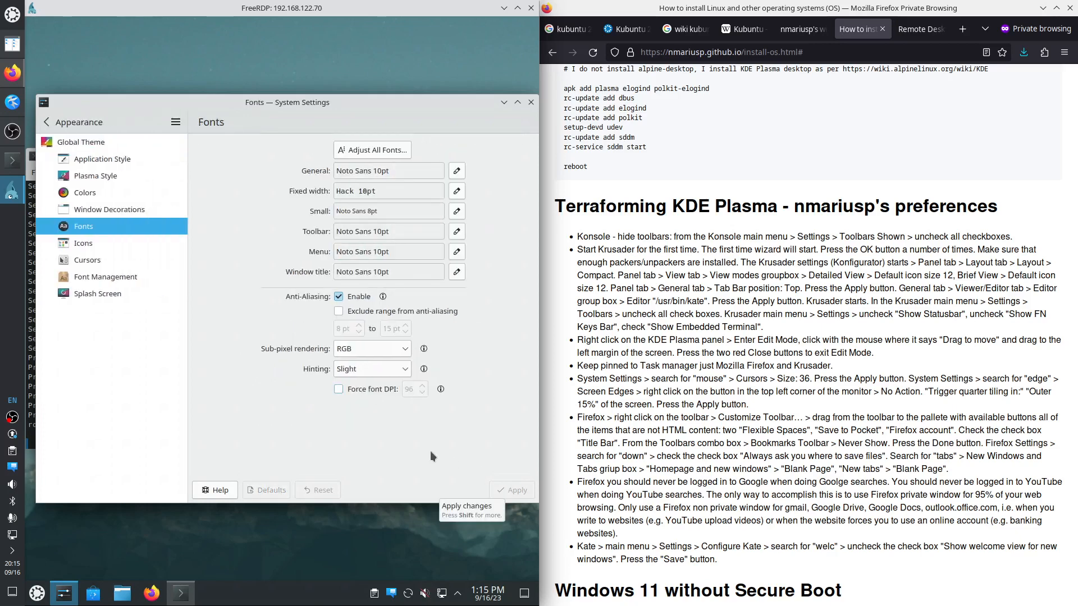
pyautogui.click(400, 350)
pyautogui.click(400, 350)
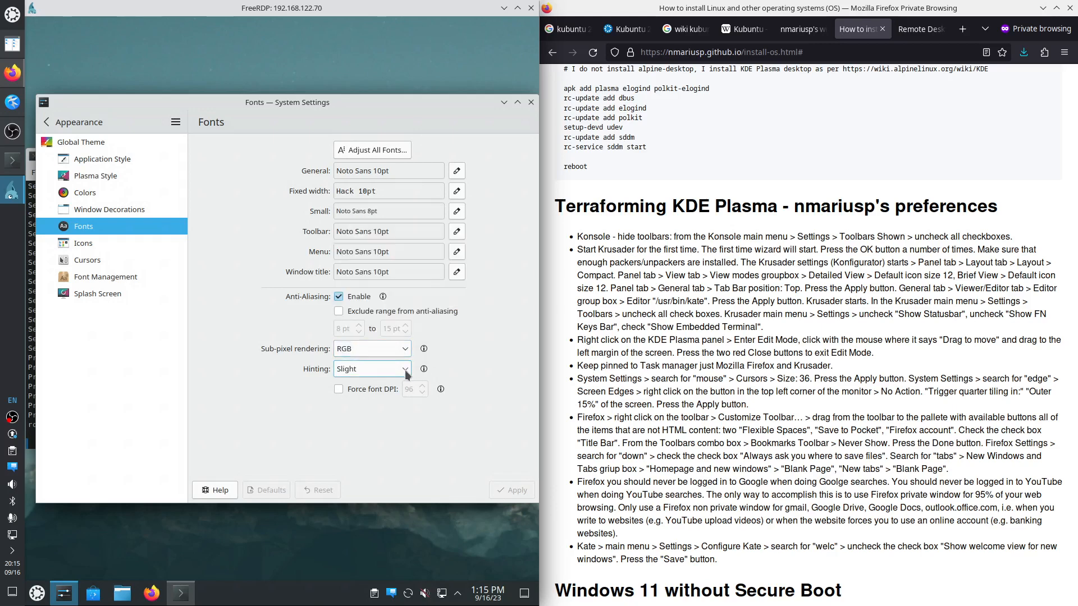
pyautogui.click(406, 370)
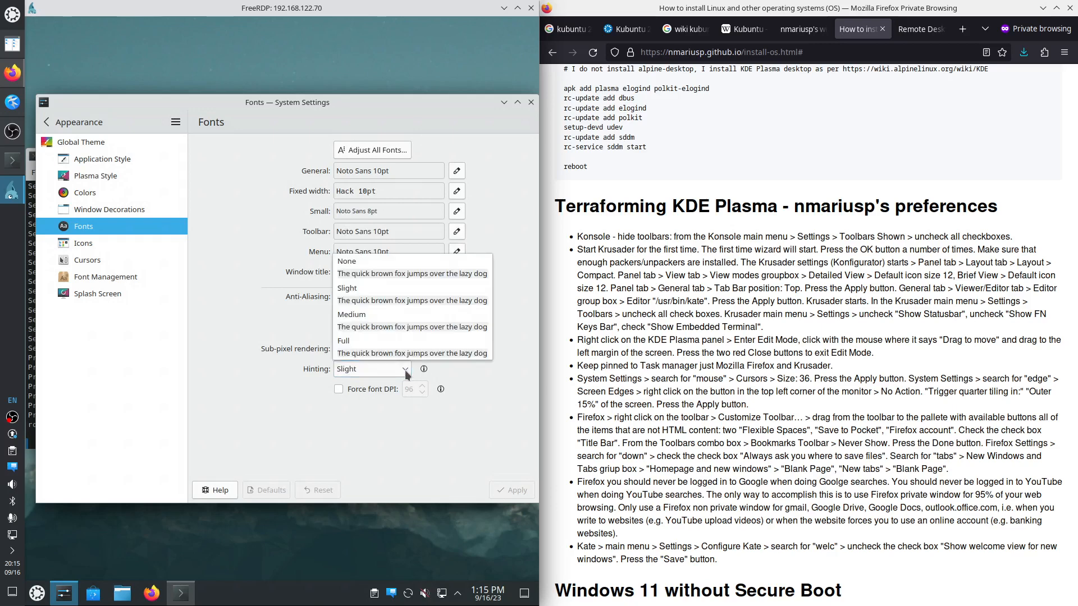
pyautogui.click(438, 347)
pyautogui.click(516, 490)
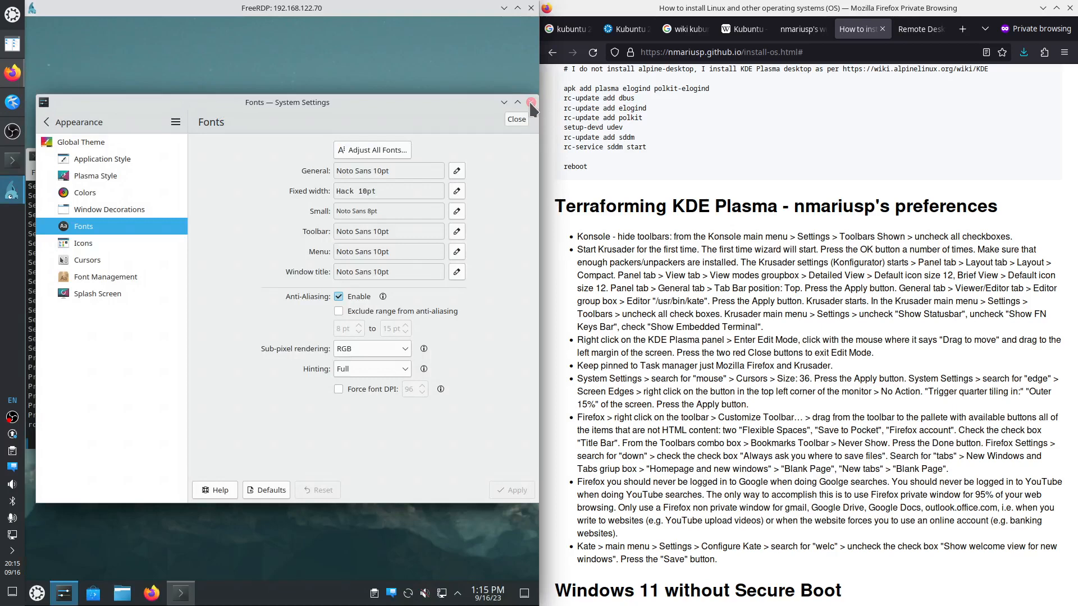
# Close System Settings, move the remote Plasma panel to the left edge of the screen in Edit Mode, and exit Edit Mode
pyautogui.click(530, 103)
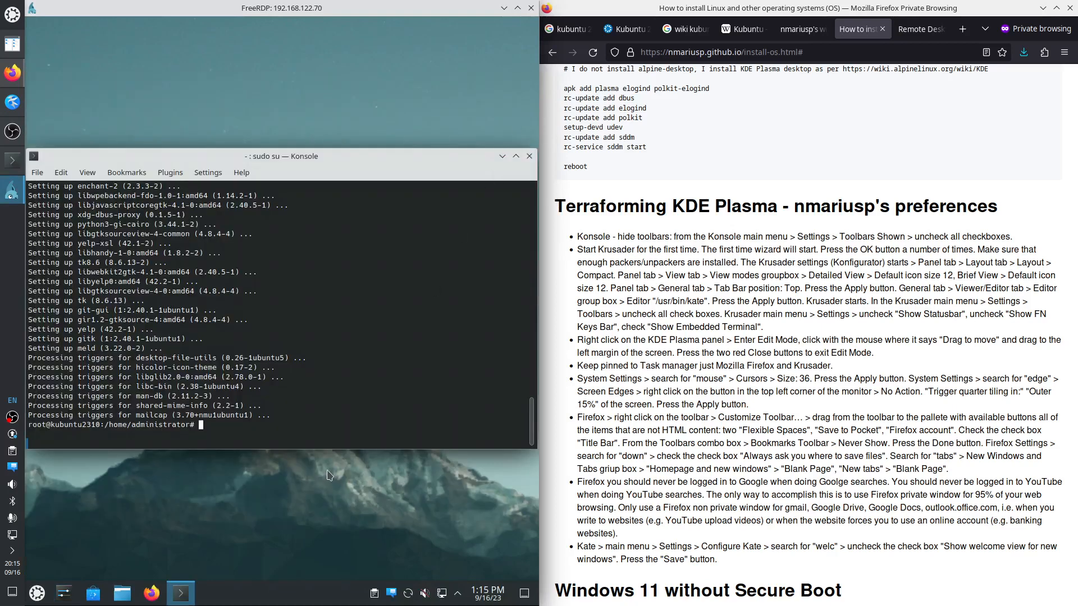
pyautogui.rightClick(245, 600)
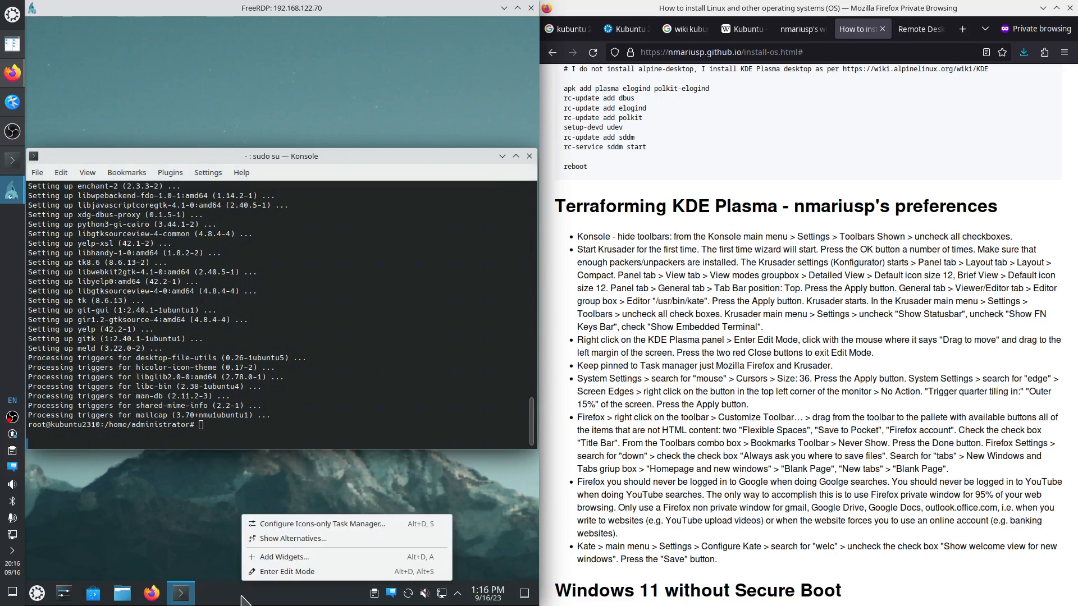
pyautogui.click(284, 572)
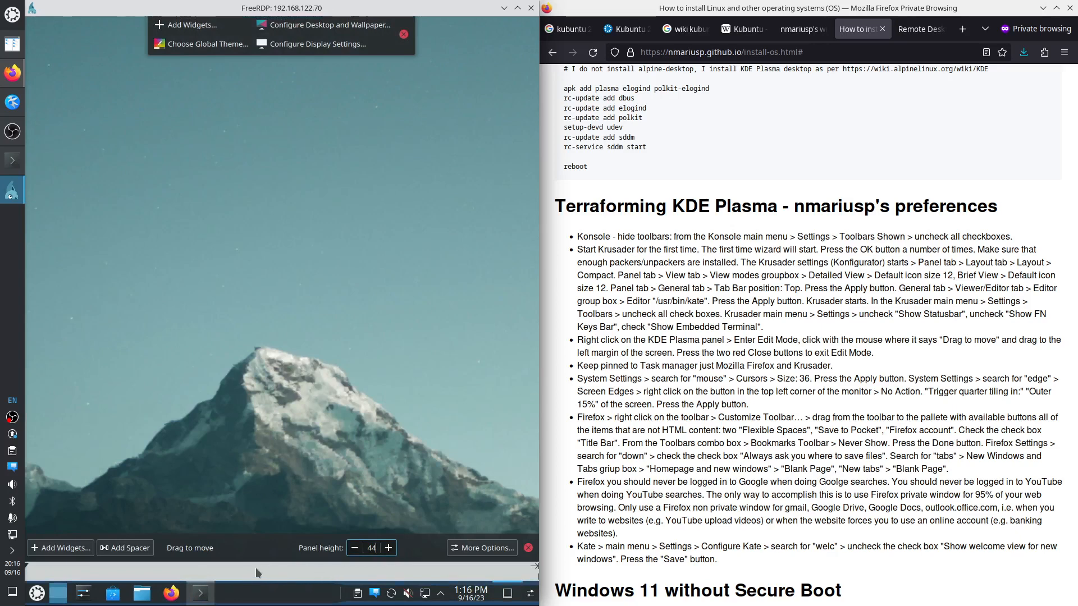
pyautogui.moveTo(197, 552); pyautogui.dragTo(62, 528)
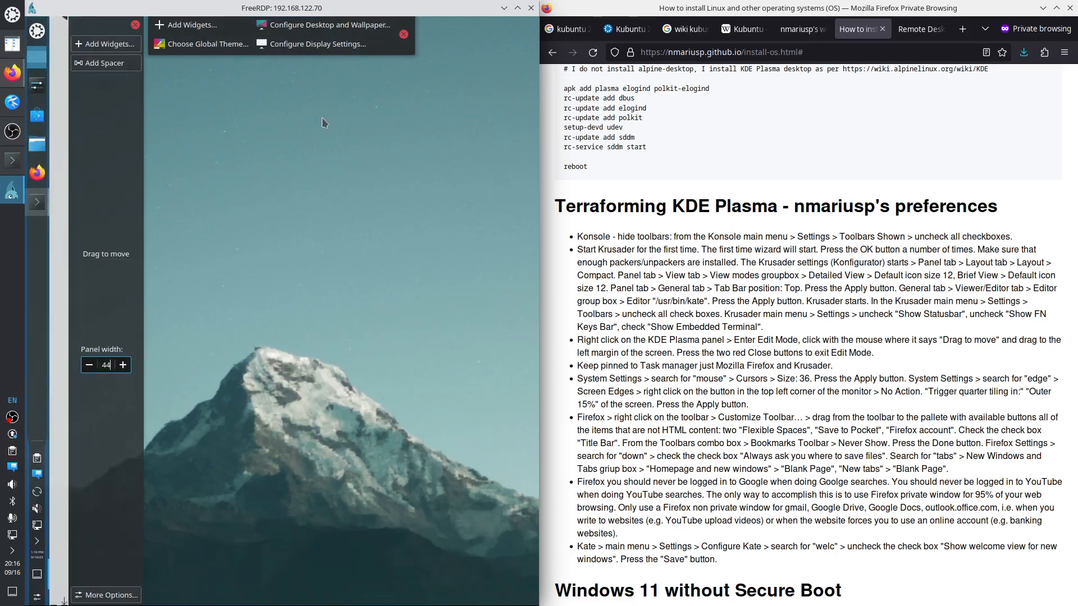
pyautogui.click(404, 34)
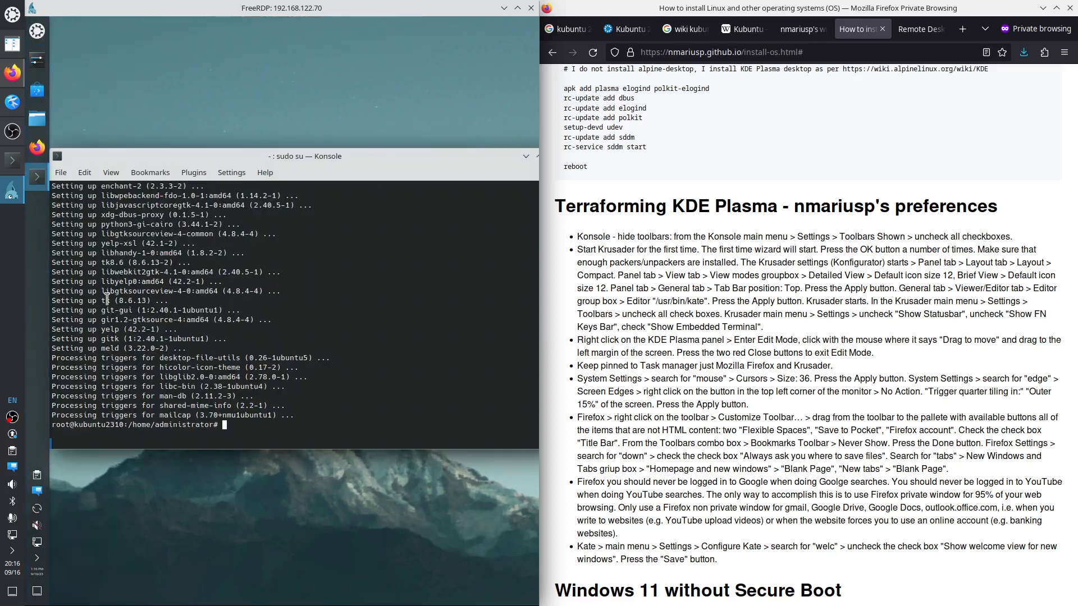
# Unpin Dolphin, Discover and System Settings from the remote task manager
pyautogui.rightClick(38, 121)
pyautogui.click(103, 292)
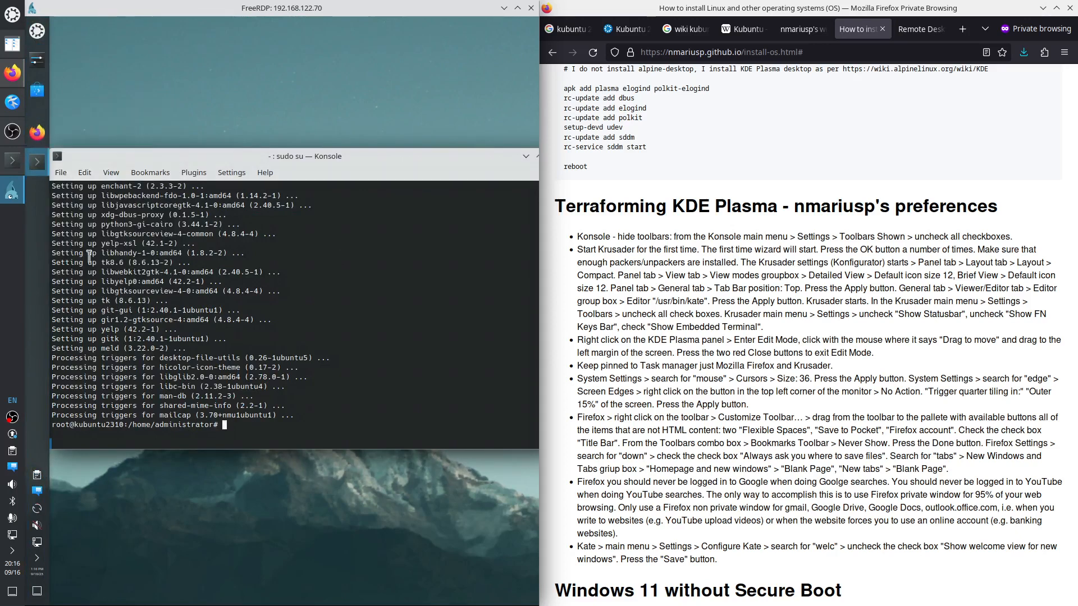
pyautogui.rightClick(47, 95)
pyautogui.click(52, 98)
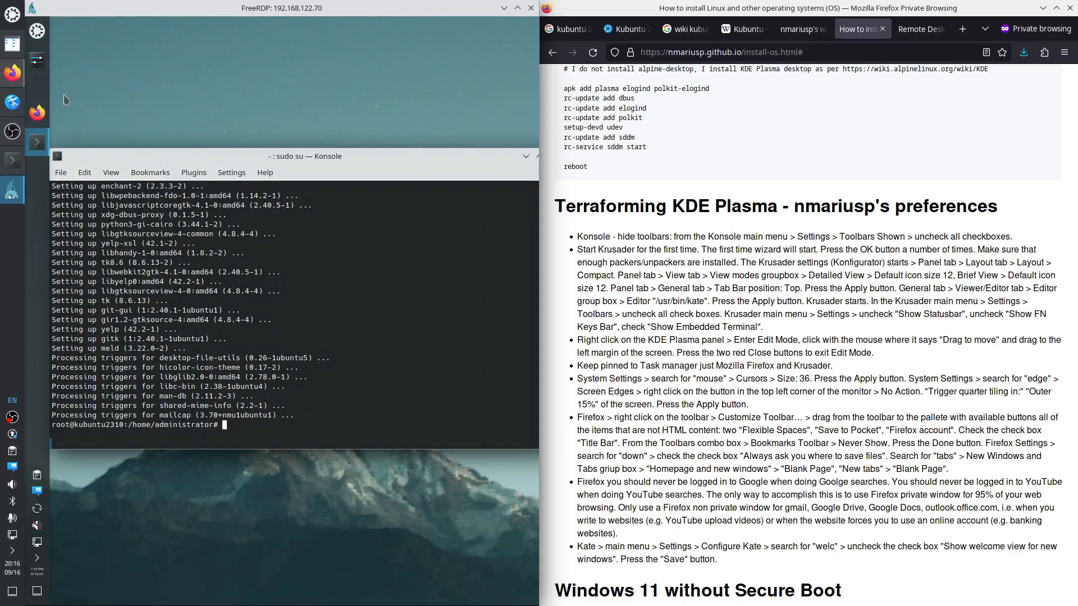
pyautogui.rightClick(37, 59)
pyautogui.click(40, 34)
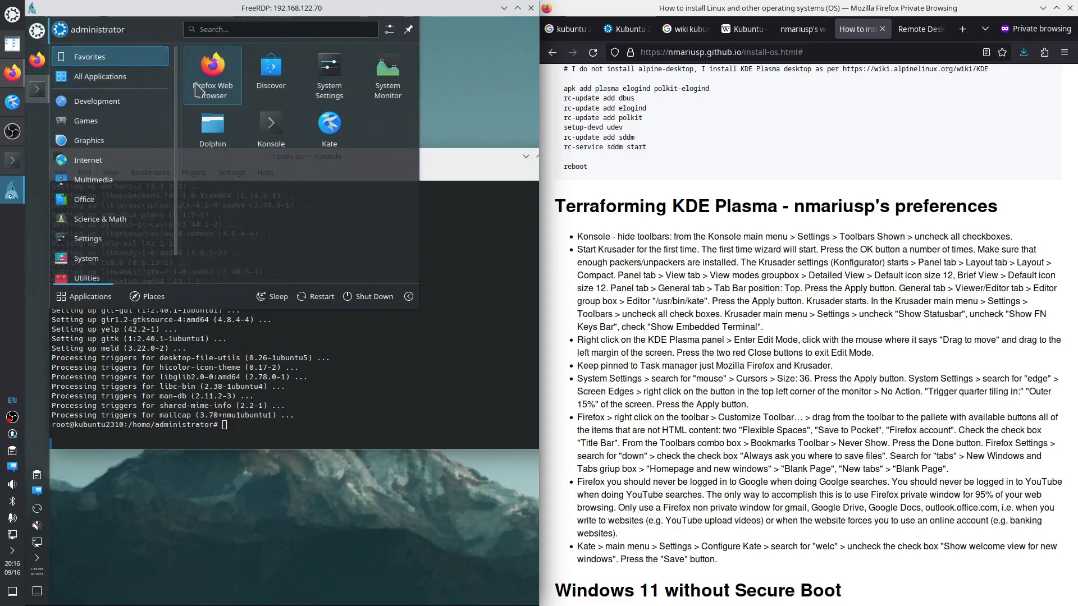
# Remove Dolphin and Discover from the favorites in the remote application launcher
pyautogui.rightClick(225, 126)
pyautogui.click(264, 216)
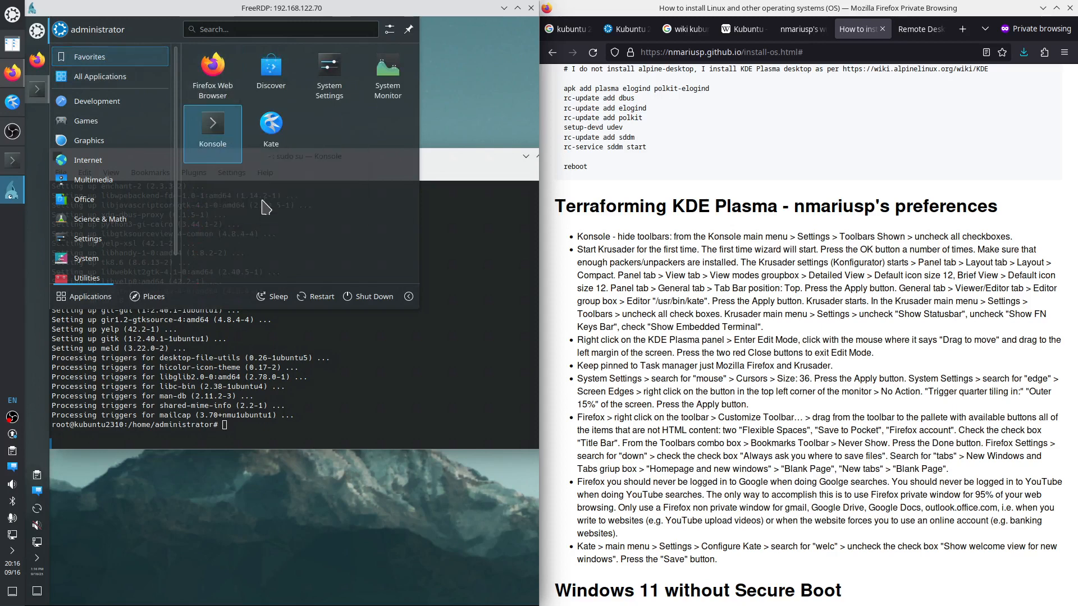
pyautogui.rightClick(265, 81)
pyautogui.click(301, 192)
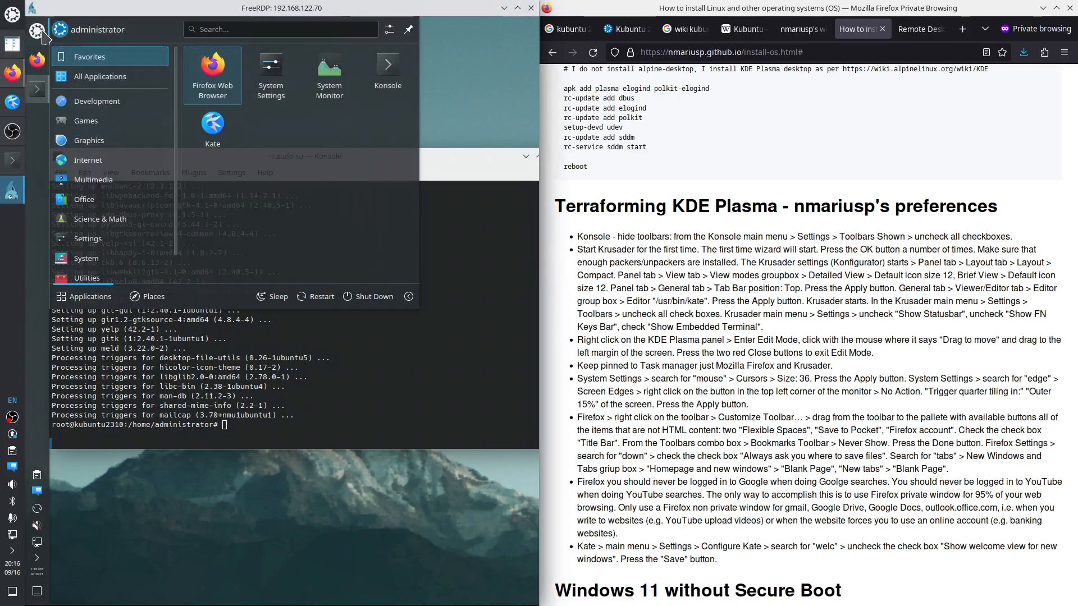
# Search the remote application launcher for "krusader" and start Krusader
pyautogui.click(42, 31)
pyautogui.click(39, 29)
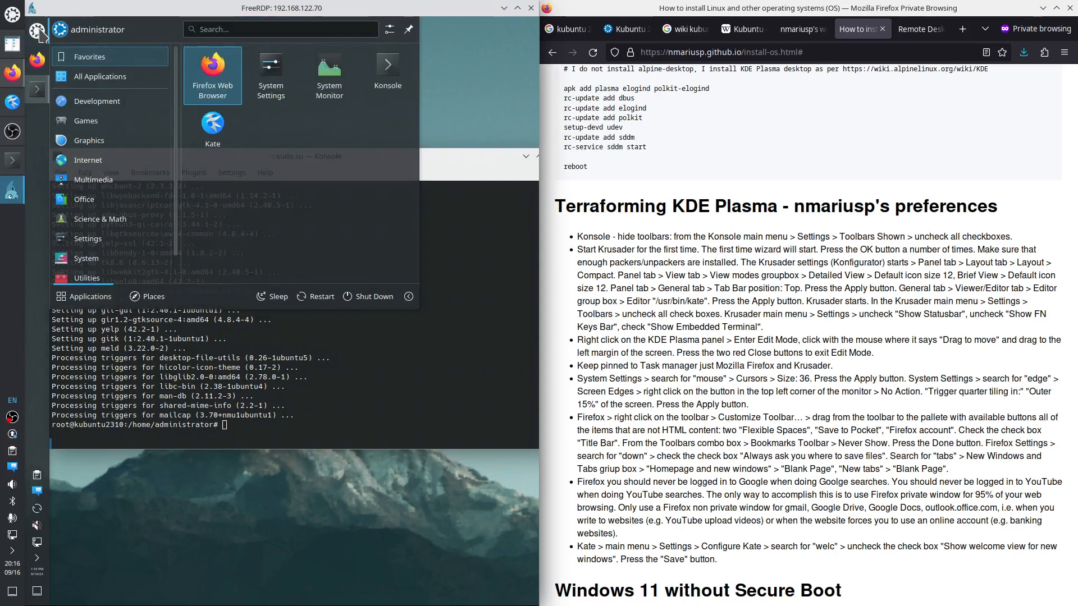
pyautogui.write('krusader')
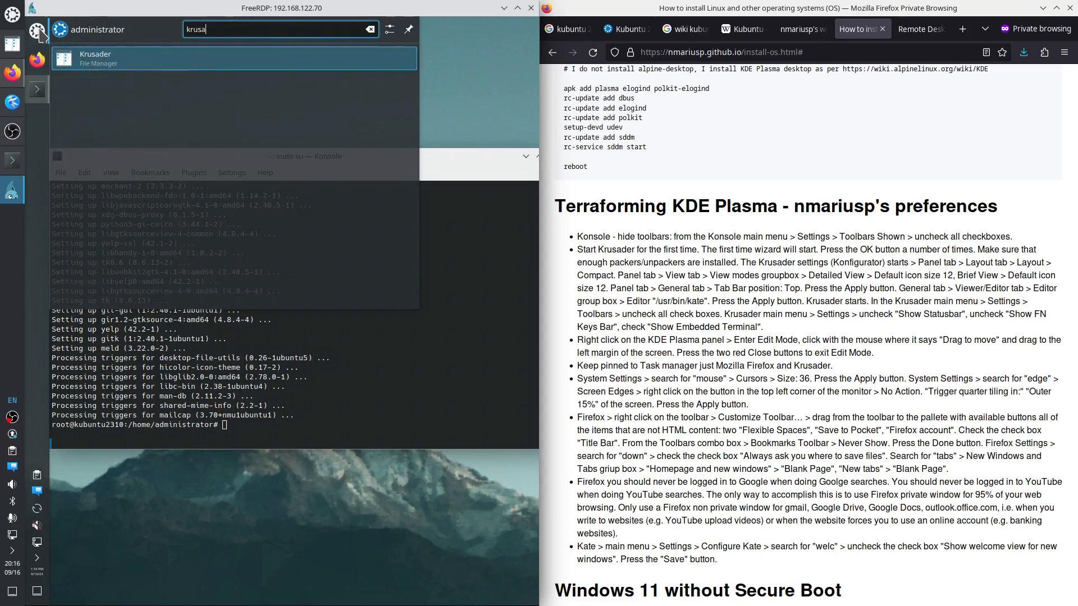
pyautogui.press('Return')
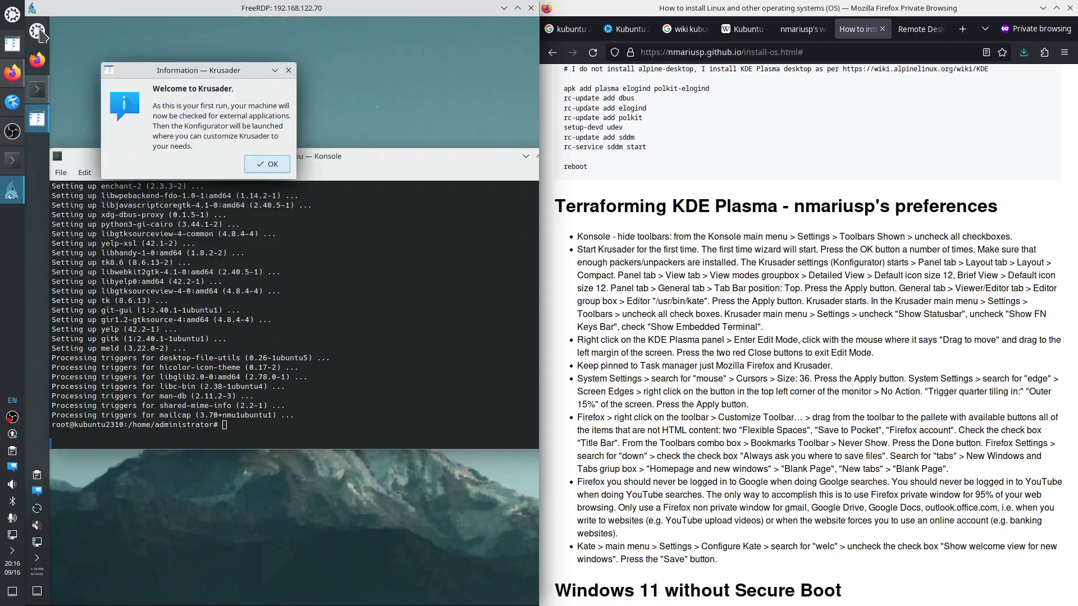
# Go through Krusader's first-run welcome, tools and packers checks, maximizing the FreeRDP window so the whole wizard fits
pyautogui.click(259, 165)
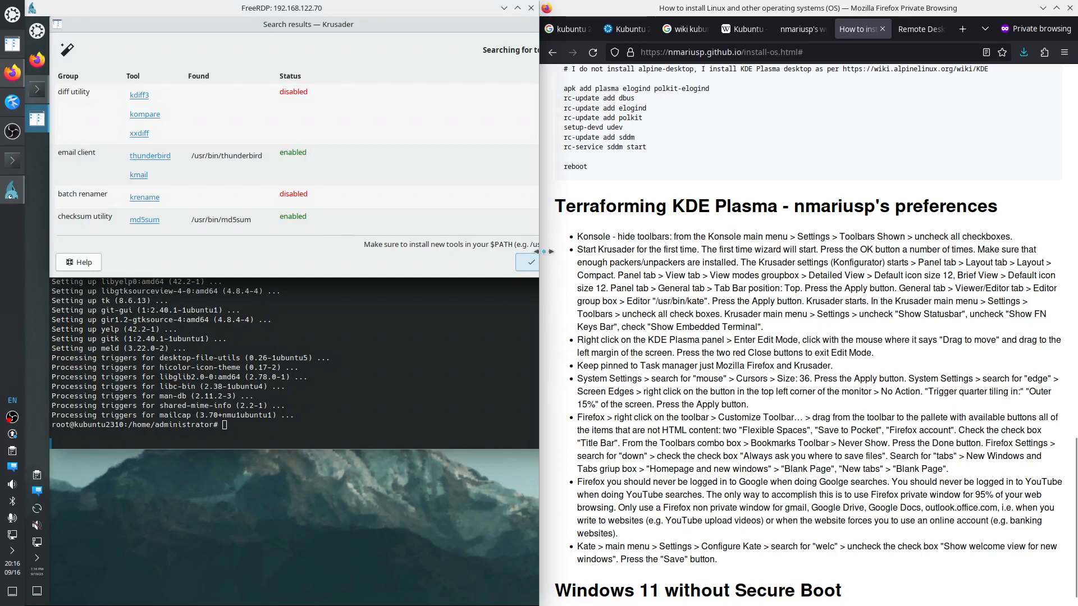
pyautogui.click(518, 8)
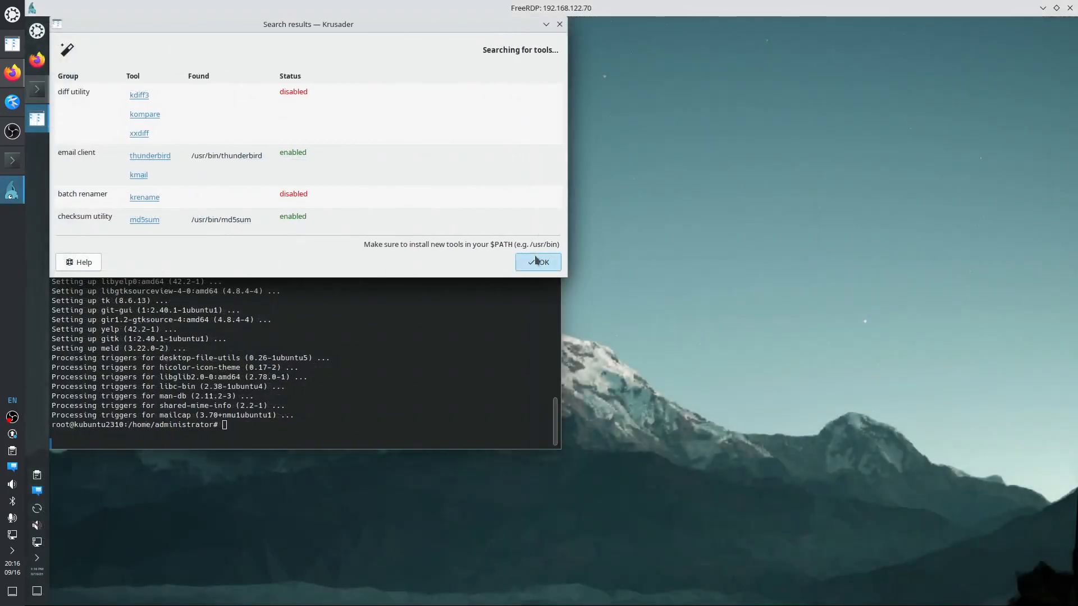
pyautogui.click(537, 262)
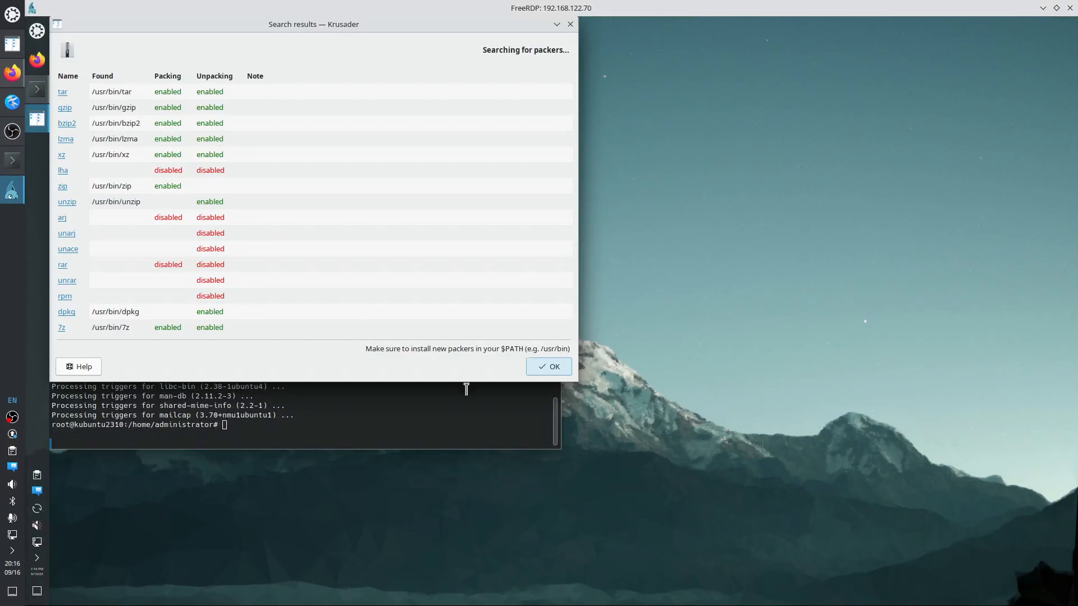
pyautogui.click(551, 368)
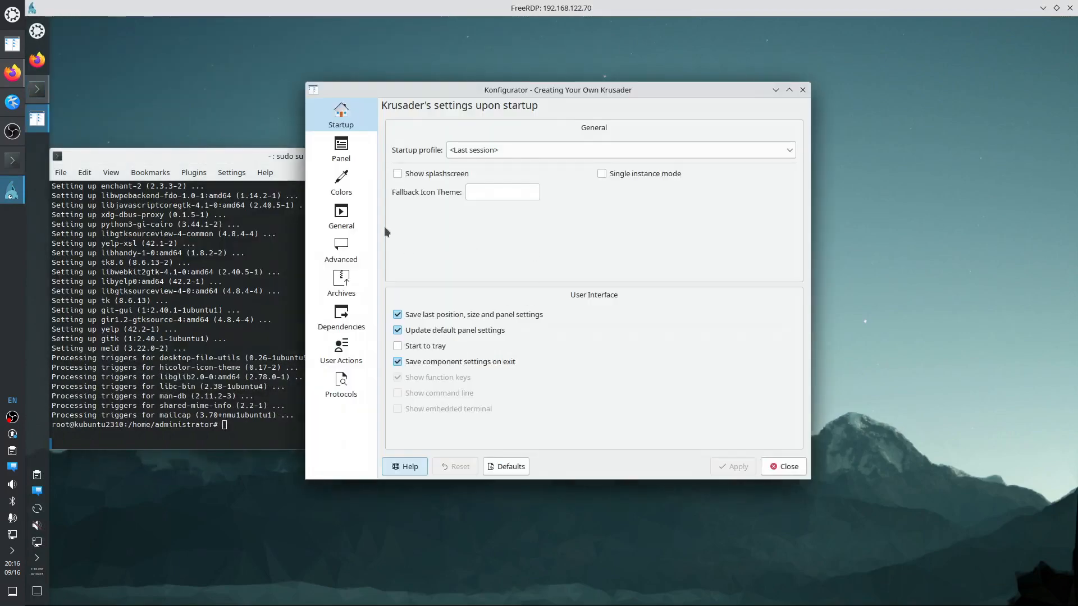
# Set the Krusader panel layout to Compact in the Konfigurator
pyautogui.click(340, 149)
pyautogui.click(646, 125)
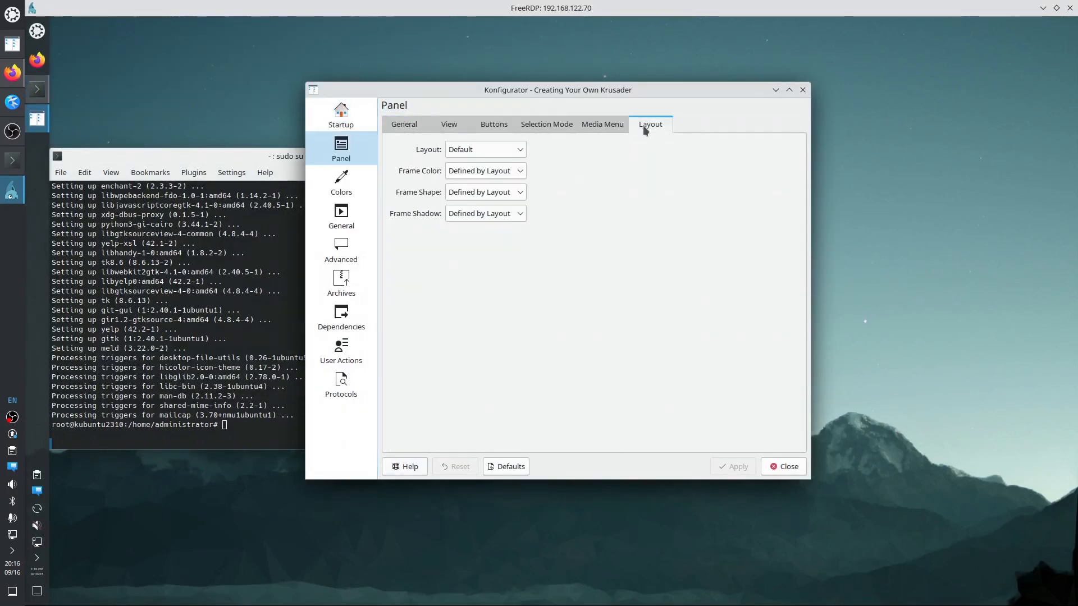
pyautogui.click(489, 145)
pyautogui.click(477, 175)
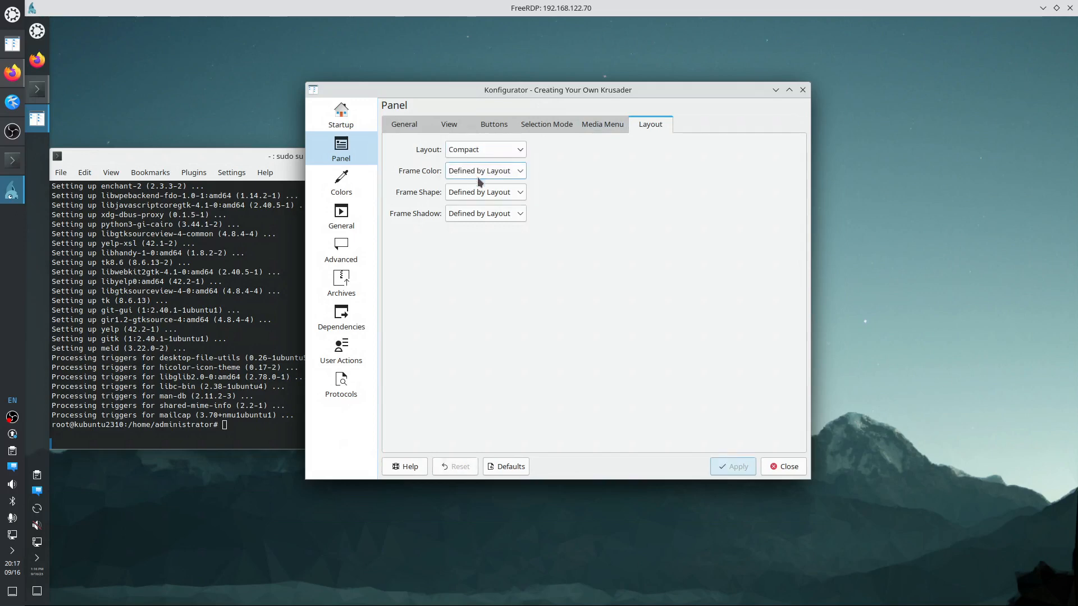
# Set the default icon size to 12 for both Detailed View and Brief View in the panel view settings, and apply
pyautogui.click(594, 127)
pyautogui.click(552, 123)
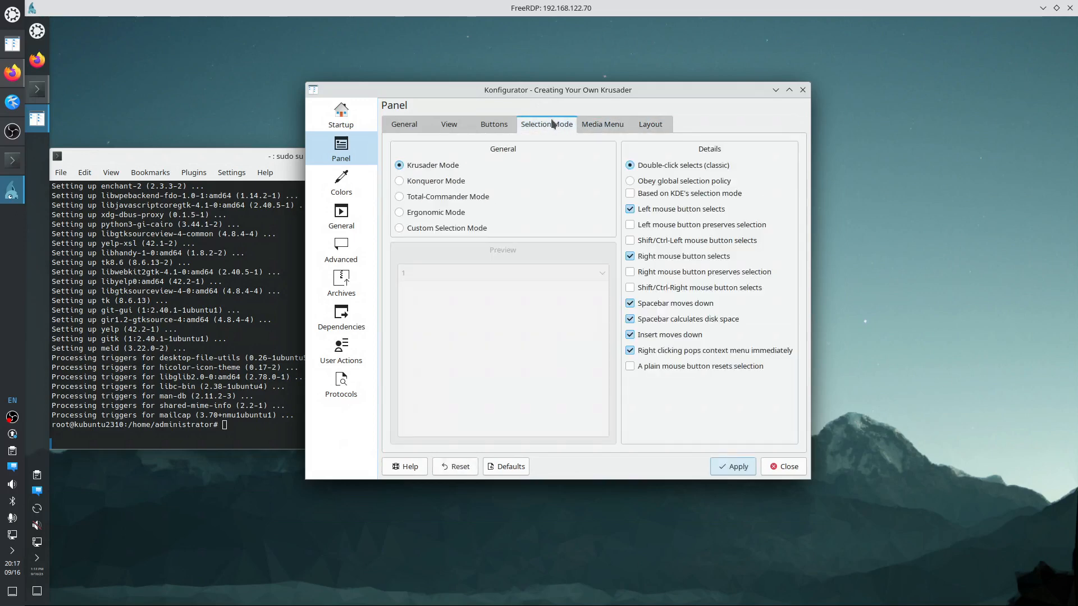
pyautogui.click(503, 127)
pyautogui.click(454, 124)
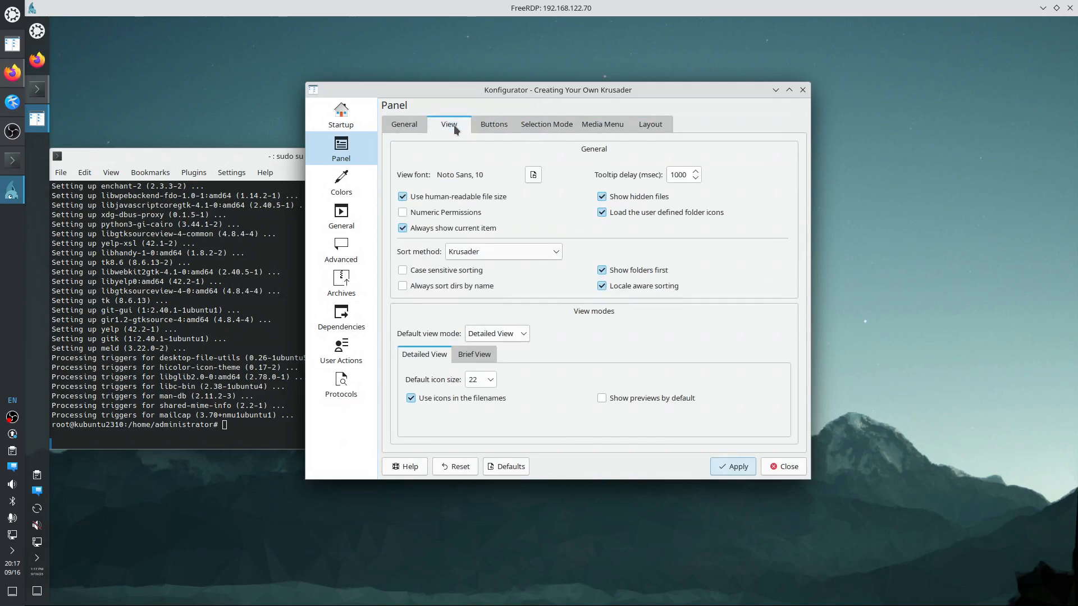
pyautogui.click(485, 379)
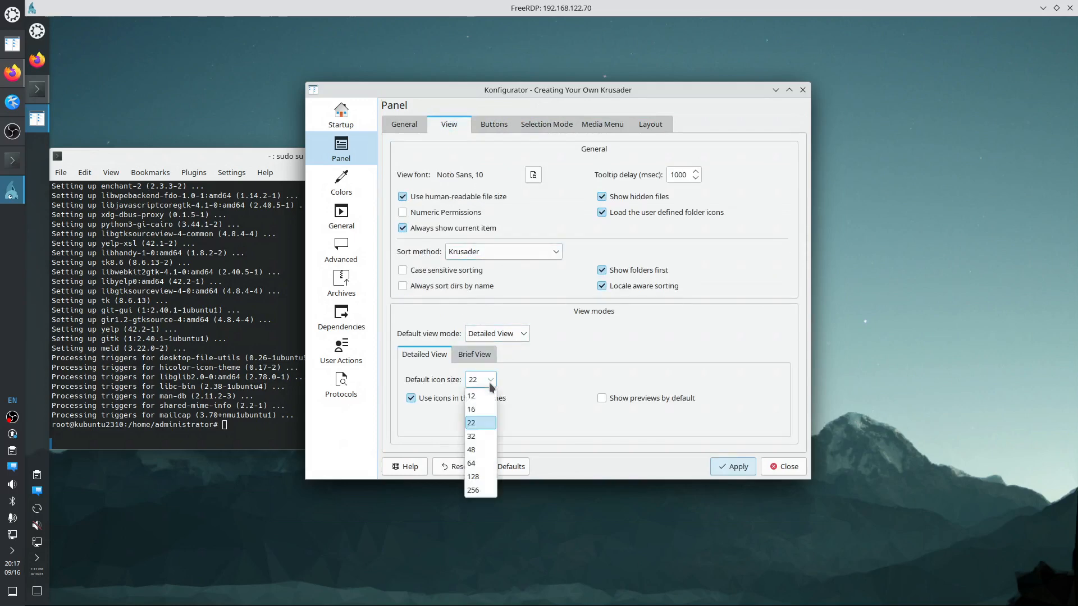
pyautogui.click(481, 400)
pyautogui.click(477, 354)
pyautogui.click(483, 380)
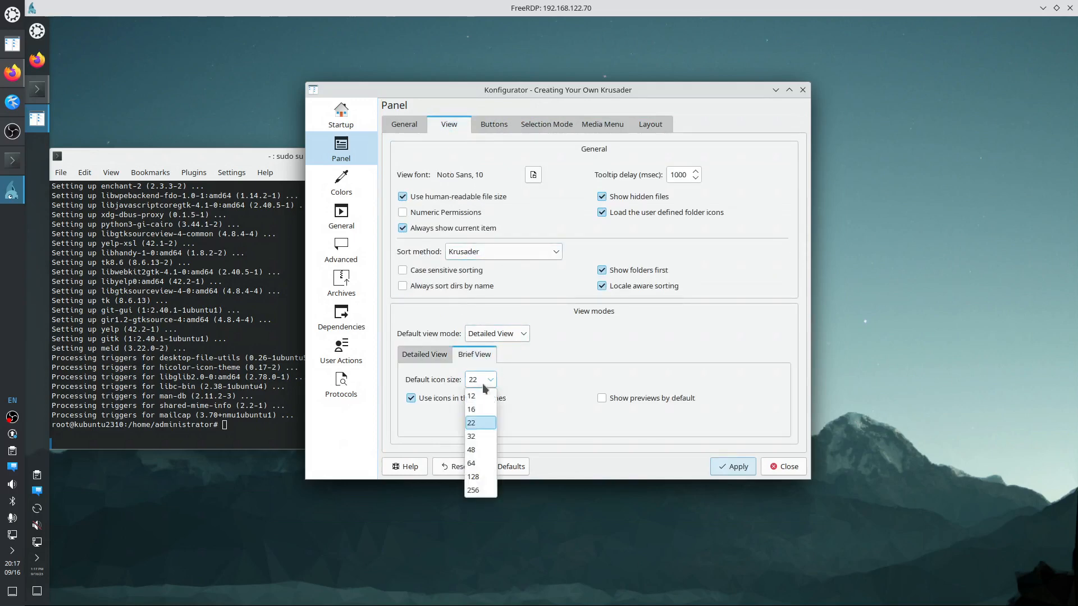
pyautogui.click(487, 398)
pyautogui.click(722, 465)
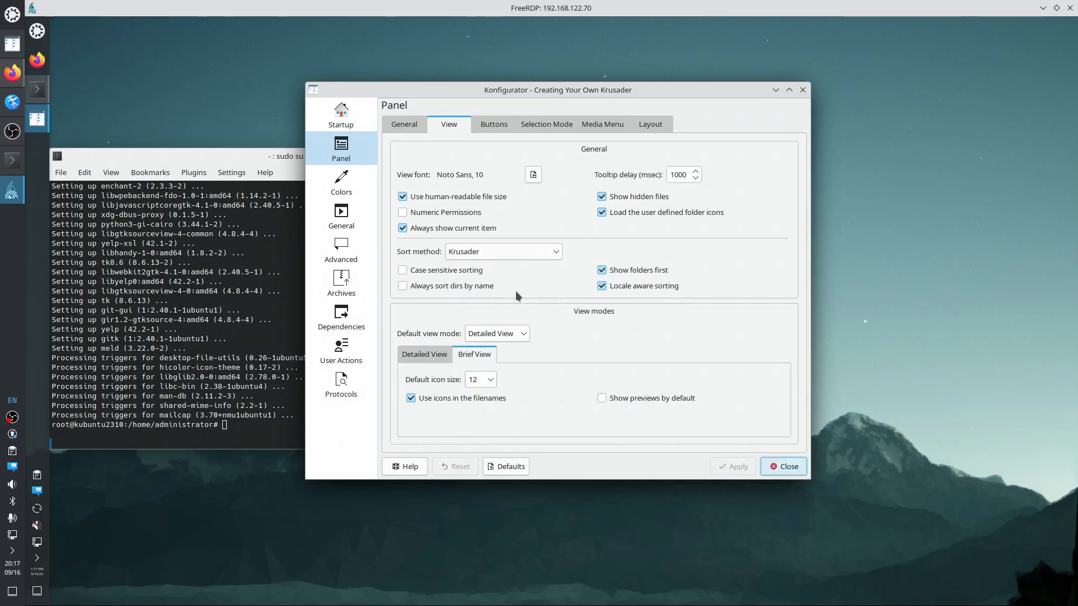
# Set the Tab Bar position to Top in the panel's general settings and apply
pyautogui.click(402, 127)
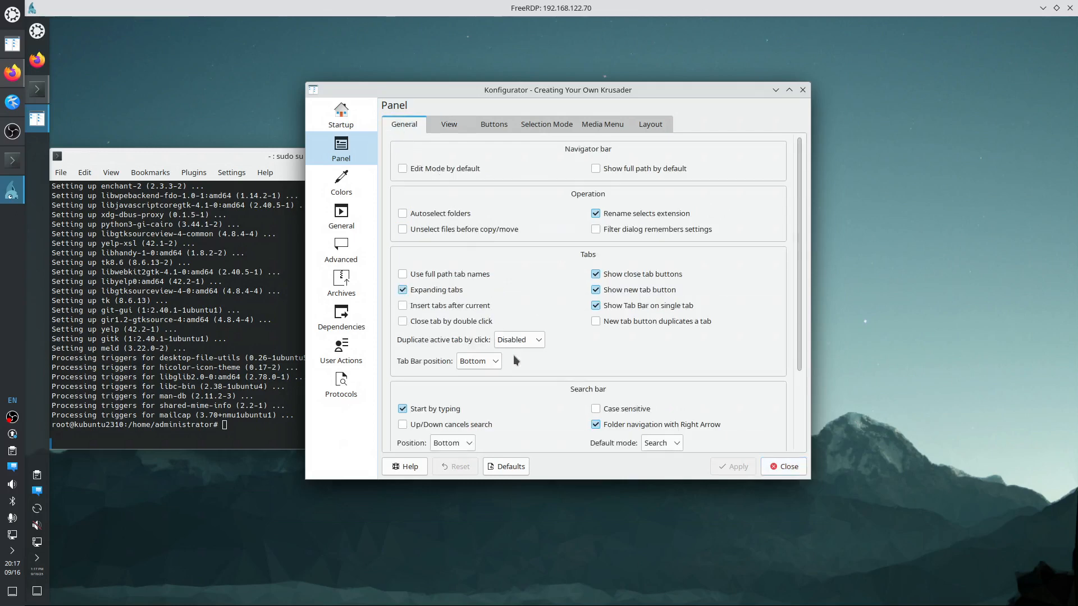
pyautogui.click(486, 363)
pyautogui.click(480, 377)
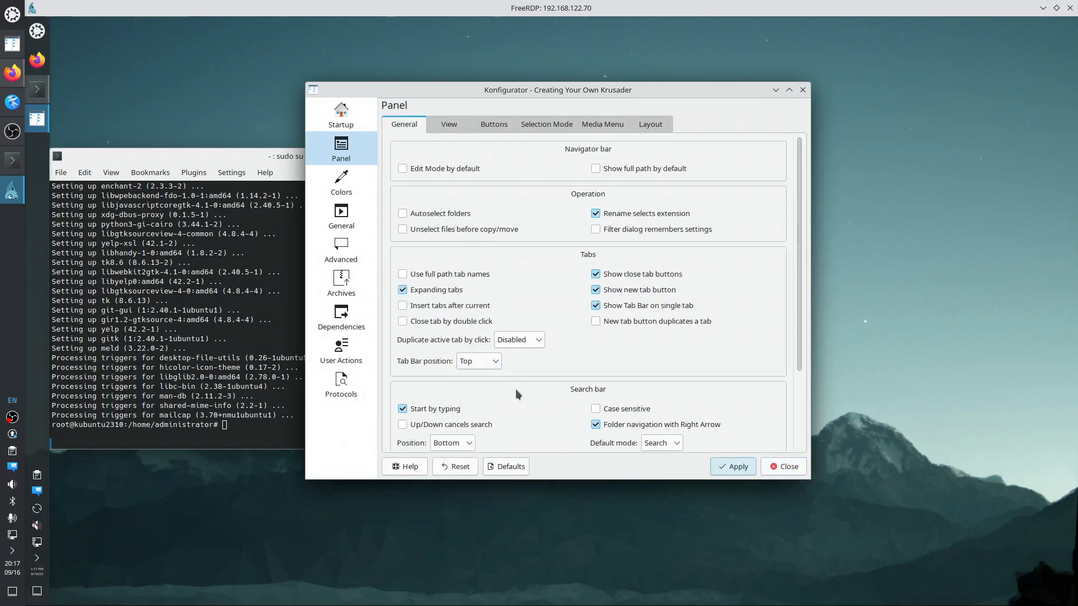
pyautogui.click(719, 470)
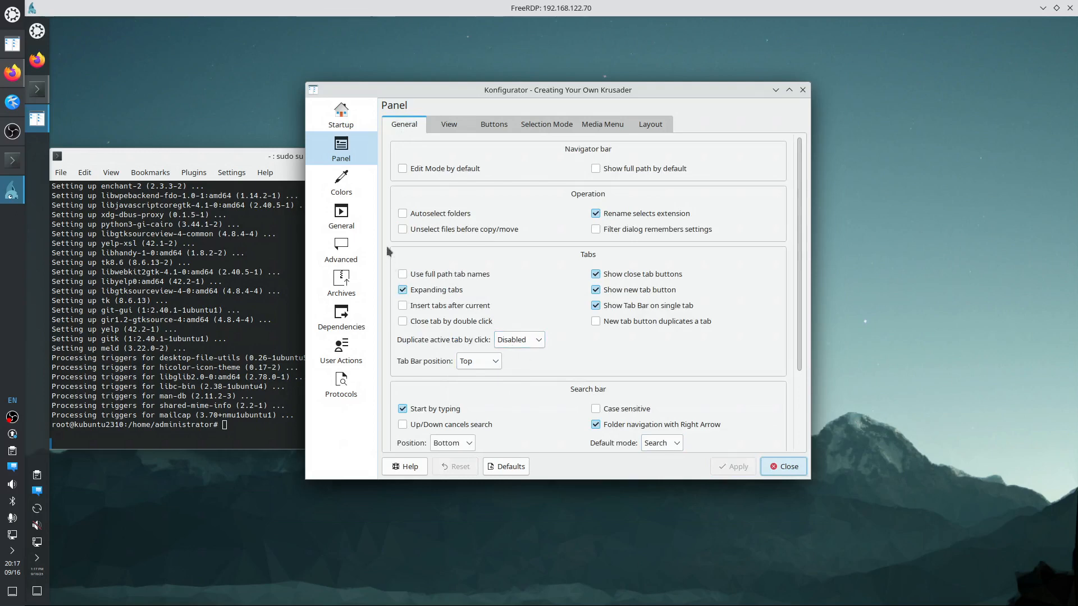
# Set Krusader's editor to /usr/bin/kate in the Viewer/Editor settings and apply
pyautogui.click(343, 220)
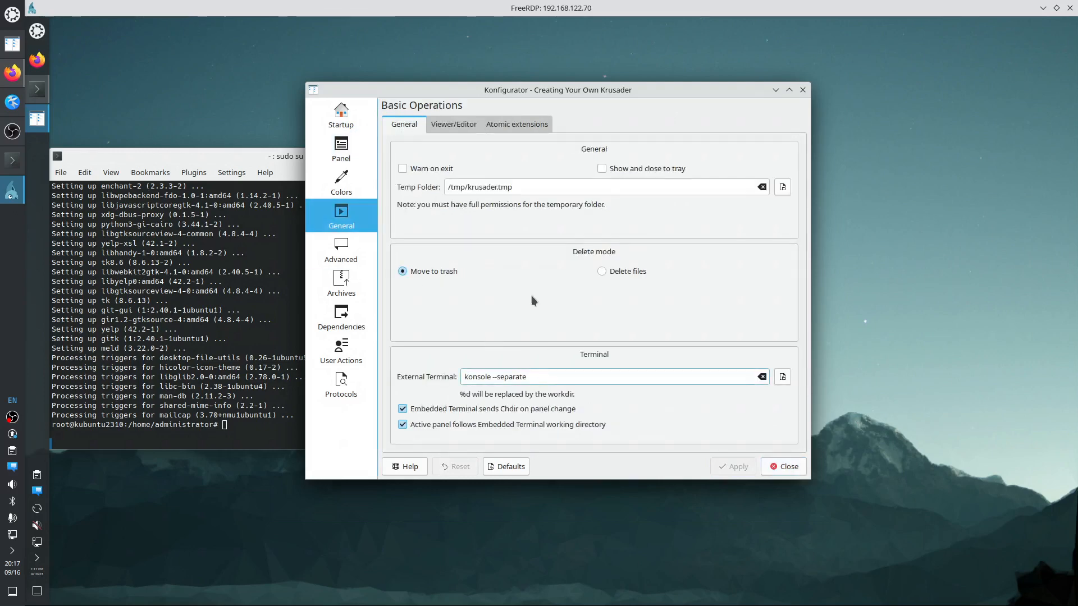
pyautogui.click(453, 124)
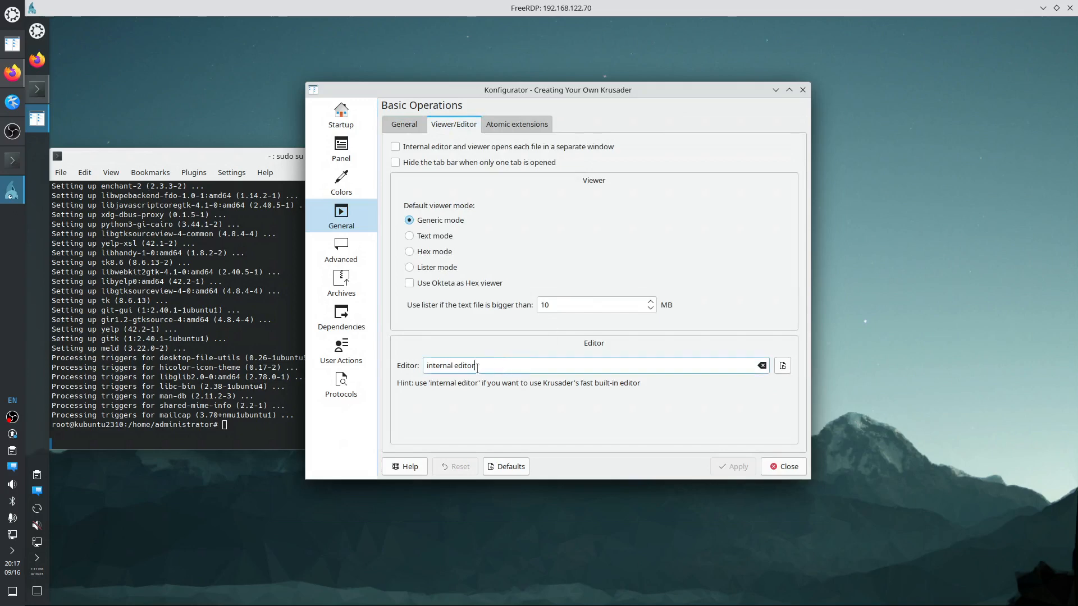
pyautogui.moveTo(477, 368); pyautogui.dragTo(426, 365)
pyautogui.write('/')
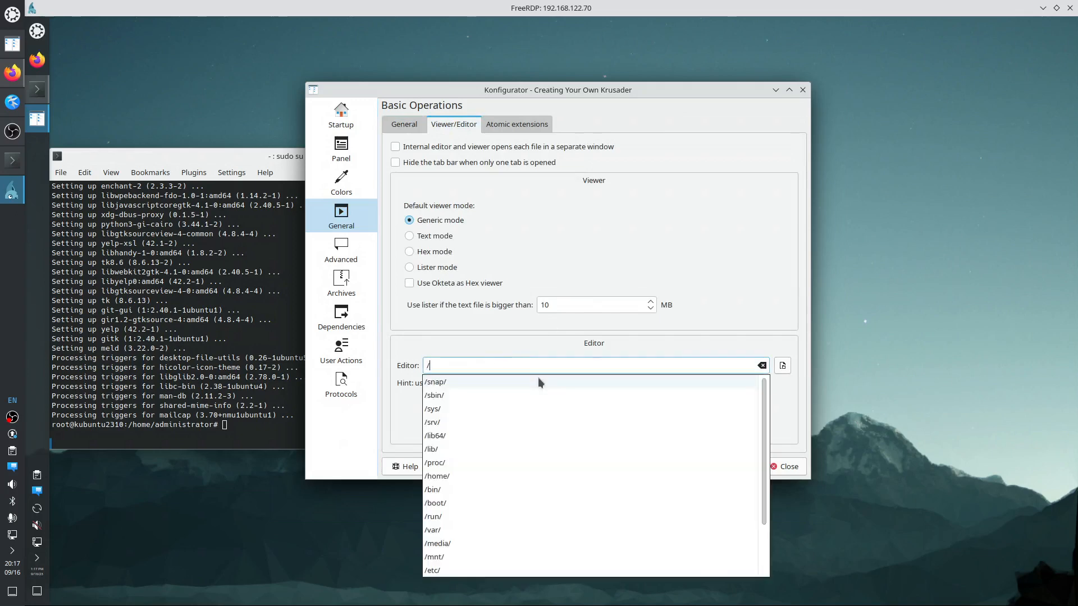
pyautogui.write('us')
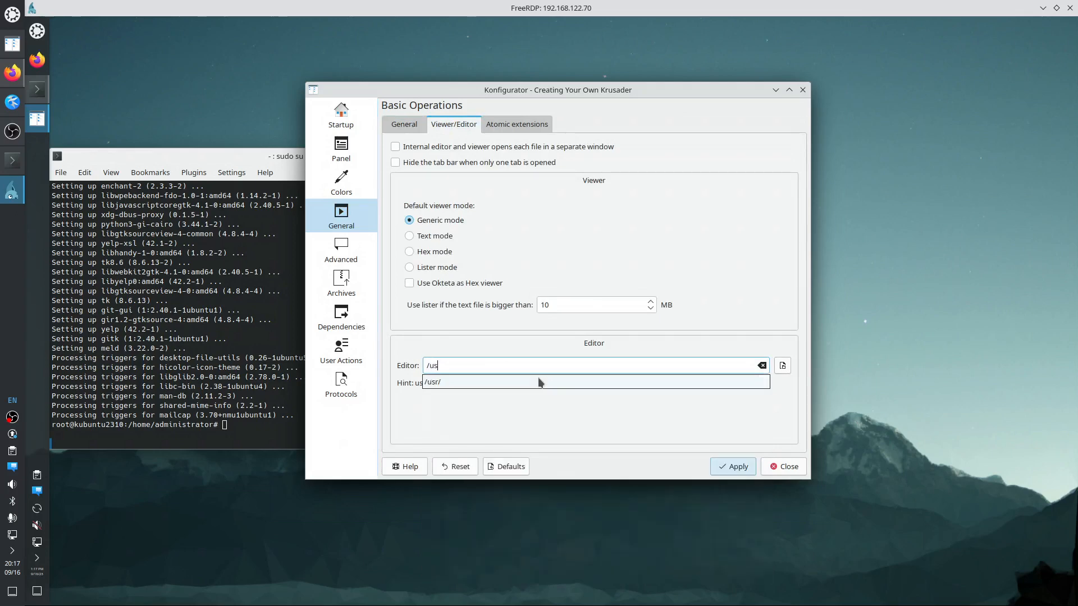
pyautogui.write('r/bin/kate')
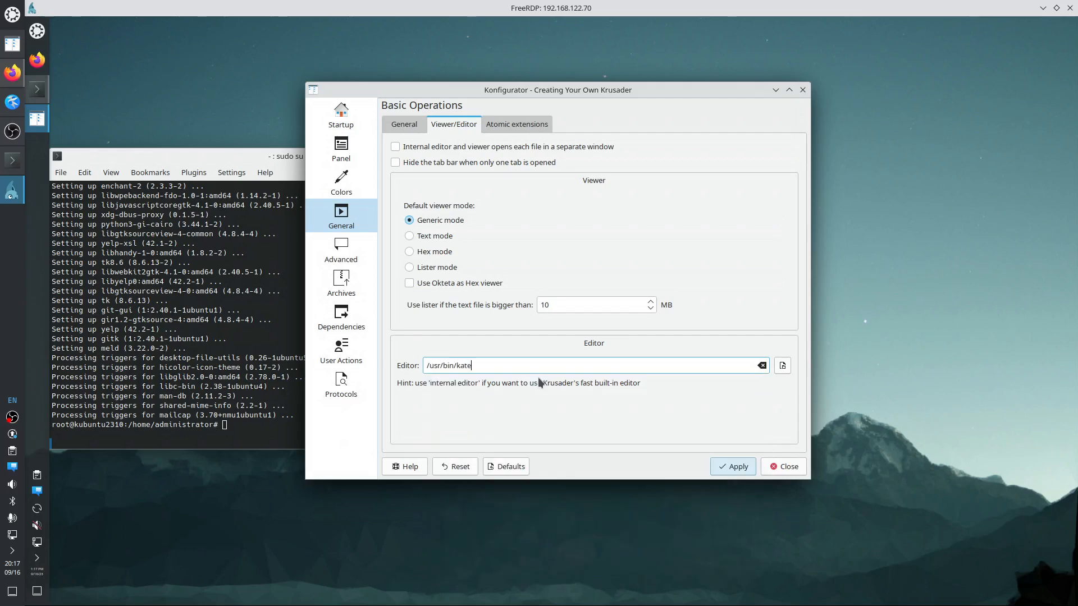
pyautogui.click(735, 468)
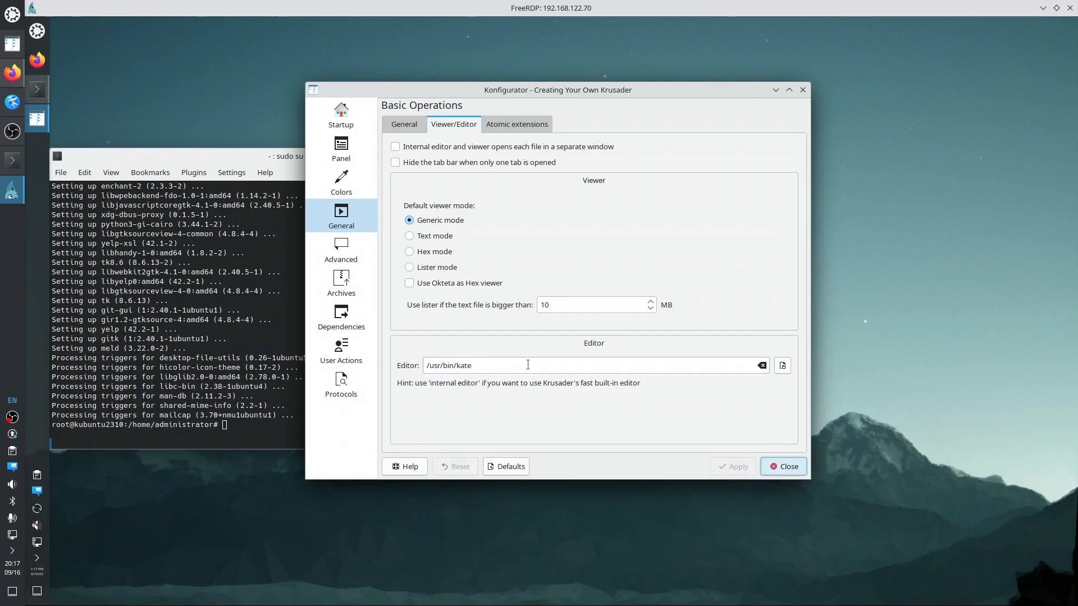
# Review the Atomic extensions, Advanced, Dependencies, User Actions and Protocols settings, and close the Konfigurator
pyautogui.click(524, 124)
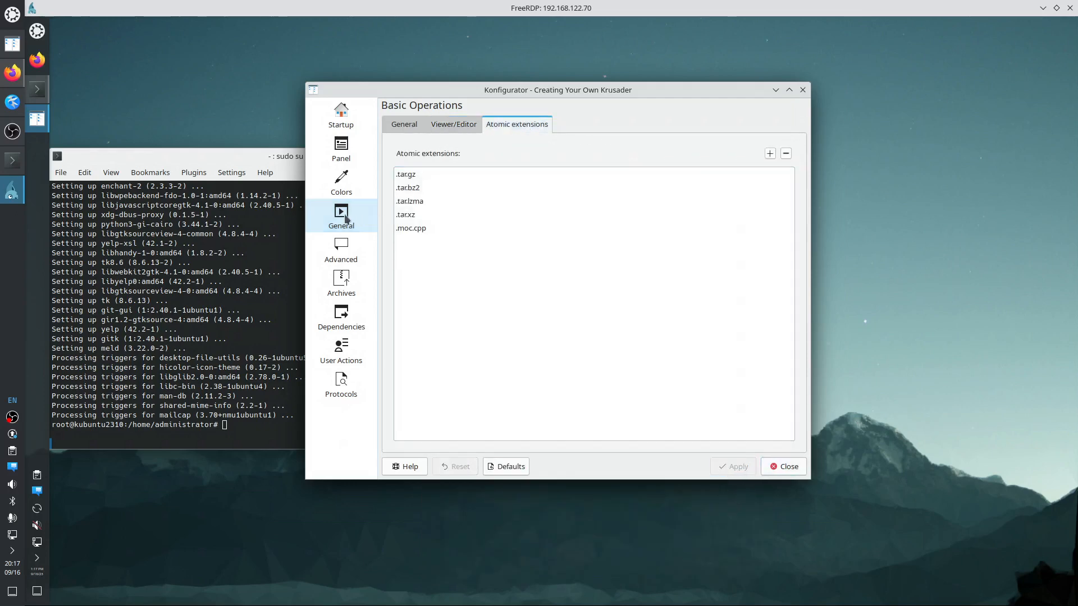
pyautogui.click(341, 250)
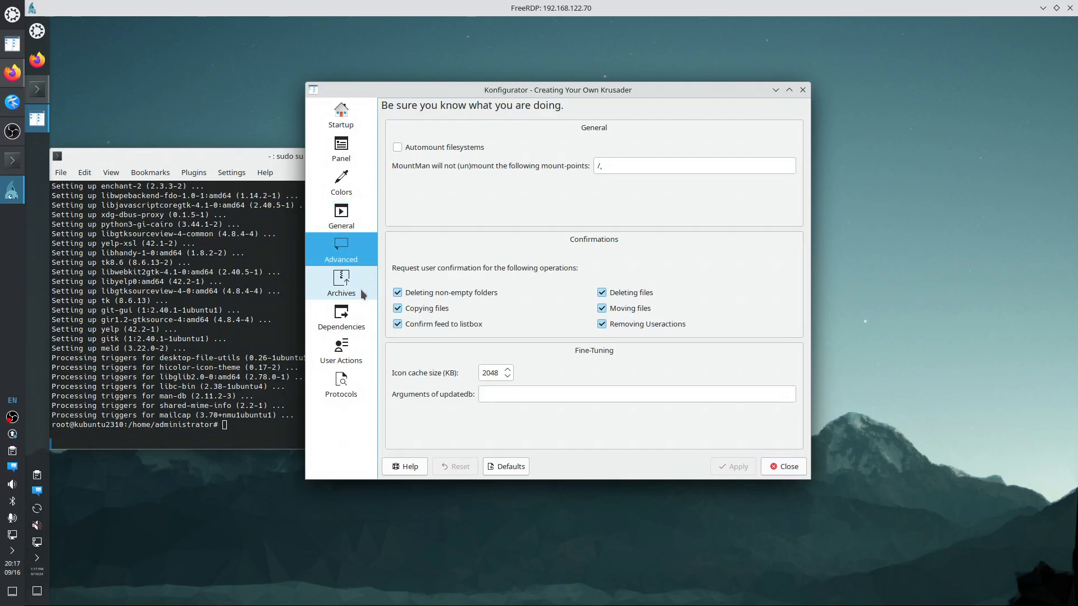
pyautogui.click(354, 309)
pyautogui.click(356, 353)
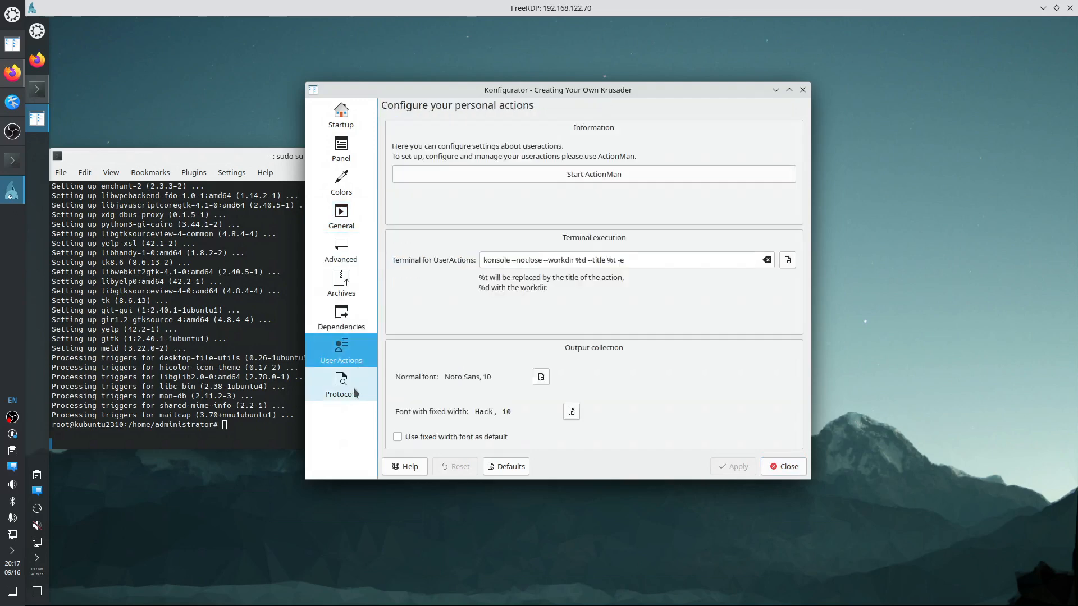
pyautogui.click(353, 388)
pyautogui.click(785, 467)
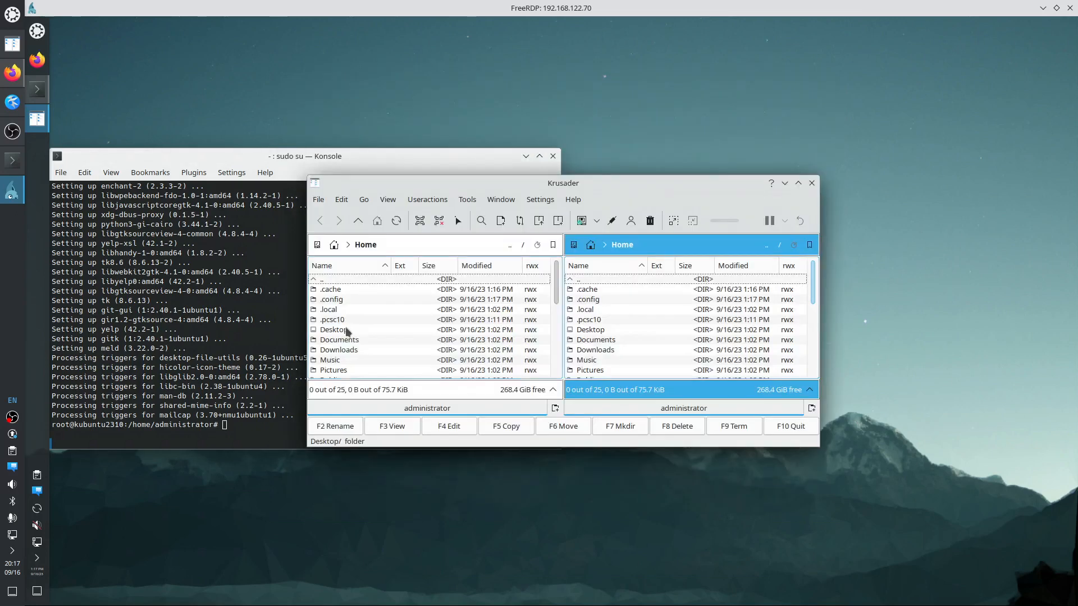
# Reposition and enlarge the Krusader window, and hide its FN Keys Bar
pyautogui.moveTo(595, 181); pyautogui.dragTo(361, 176)
pyautogui.moveTo(603, 447); pyautogui.dragTo(799, 556)
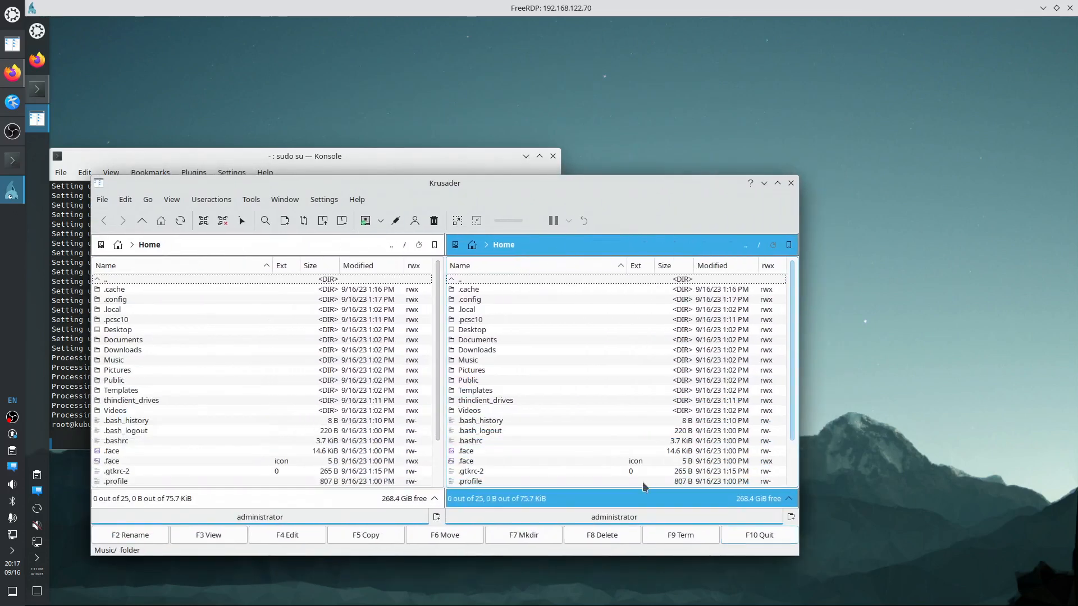
pyautogui.click(323, 200)
pyautogui.click(355, 247)
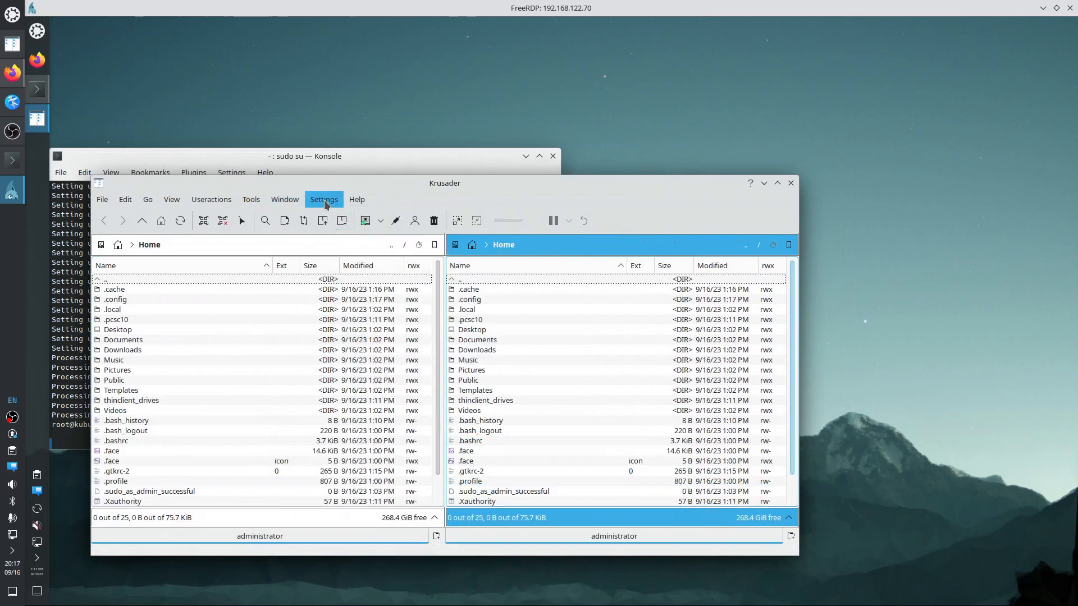
pyautogui.click(324, 200)
pyautogui.click(341, 234)
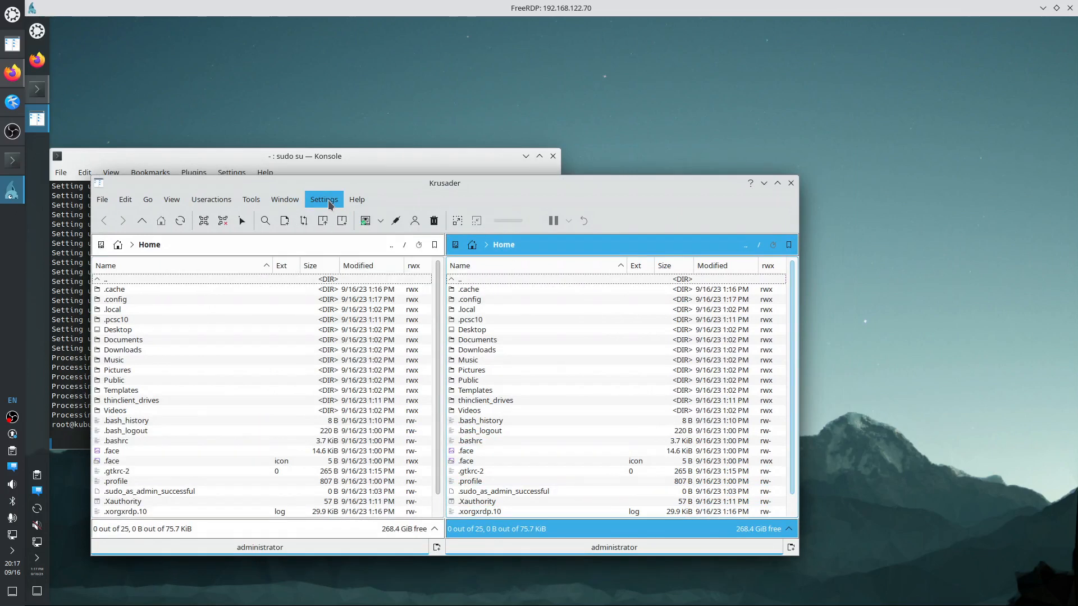
pyautogui.click(330, 203)
pyautogui.click(339, 233)
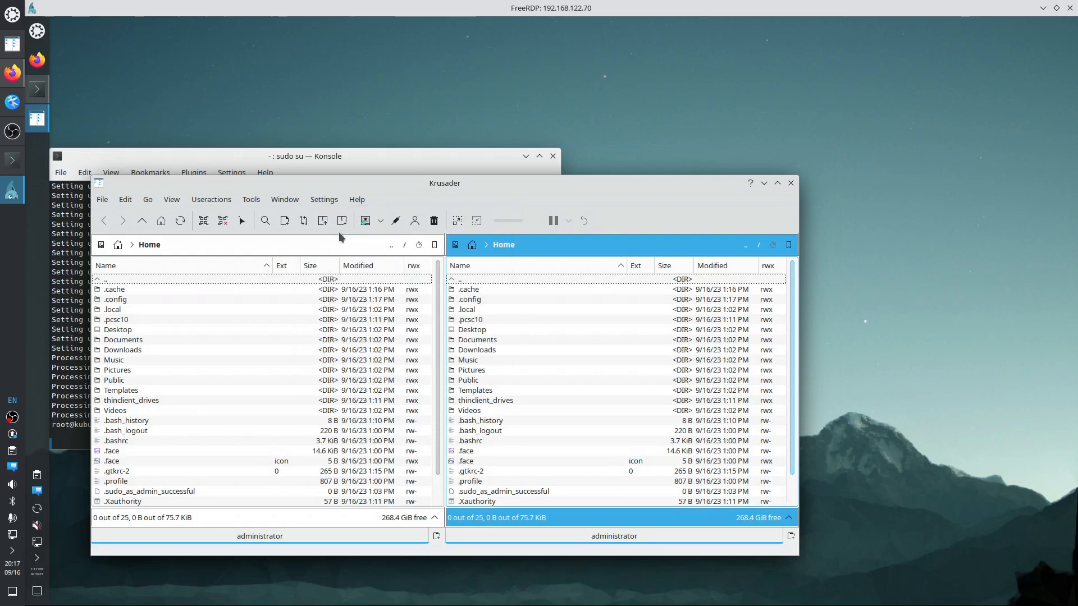
# Hide Krusader's Main, Job and Actions toolbars
pyautogui.click(324, 200)
pyautogui.moveTo(458, 218)
pyautogui.click(533, 218)
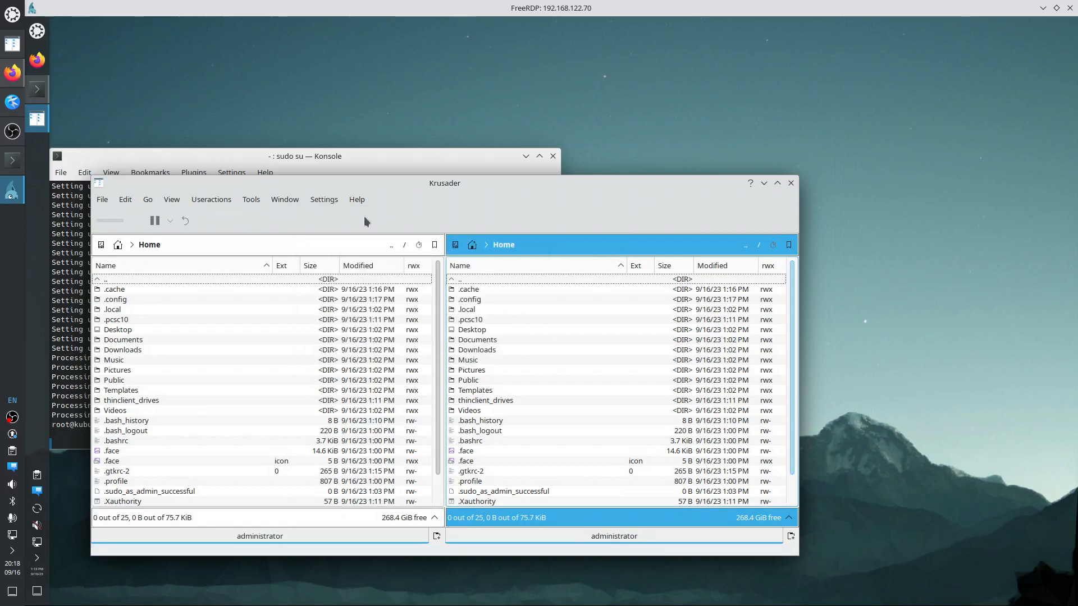
pyautogui.click(328, 202)
pyautogui.moveTo(341, 220)
pyautogui.click(535, 234)
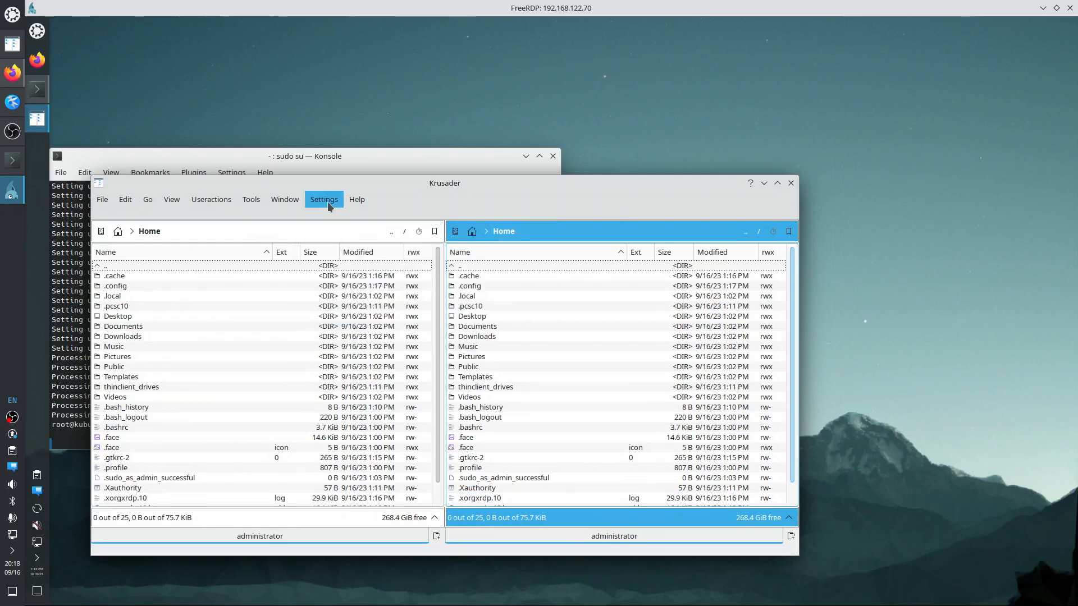
pyautogui.click(328, 201)
pyautogui.click(547, 235)
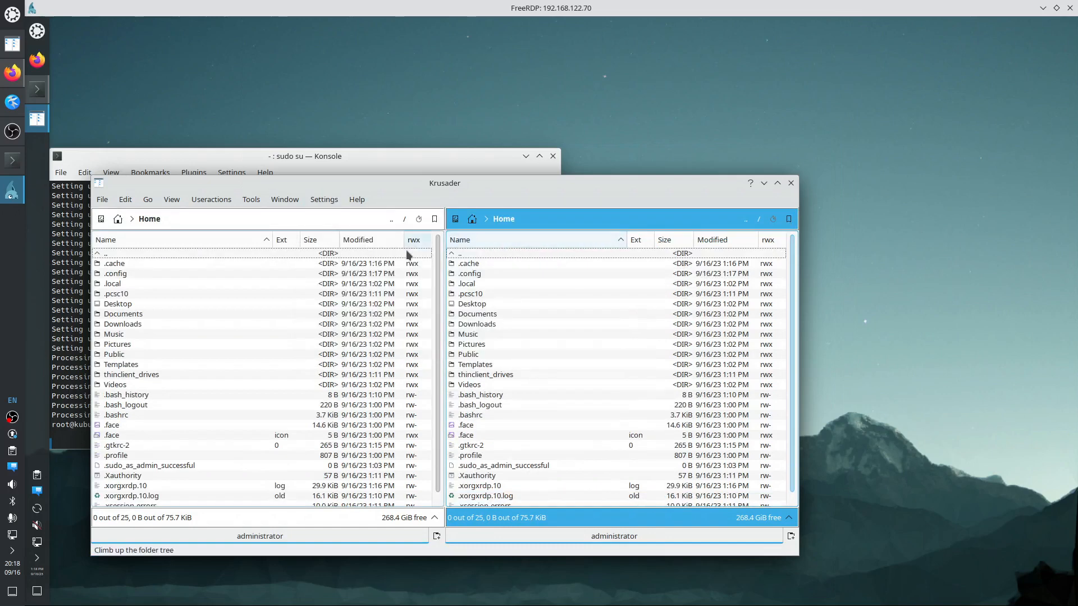
# Show the embedded terminal in Krusader and select the Templates folder in the active file panel
pyautogui.click(331, 201)
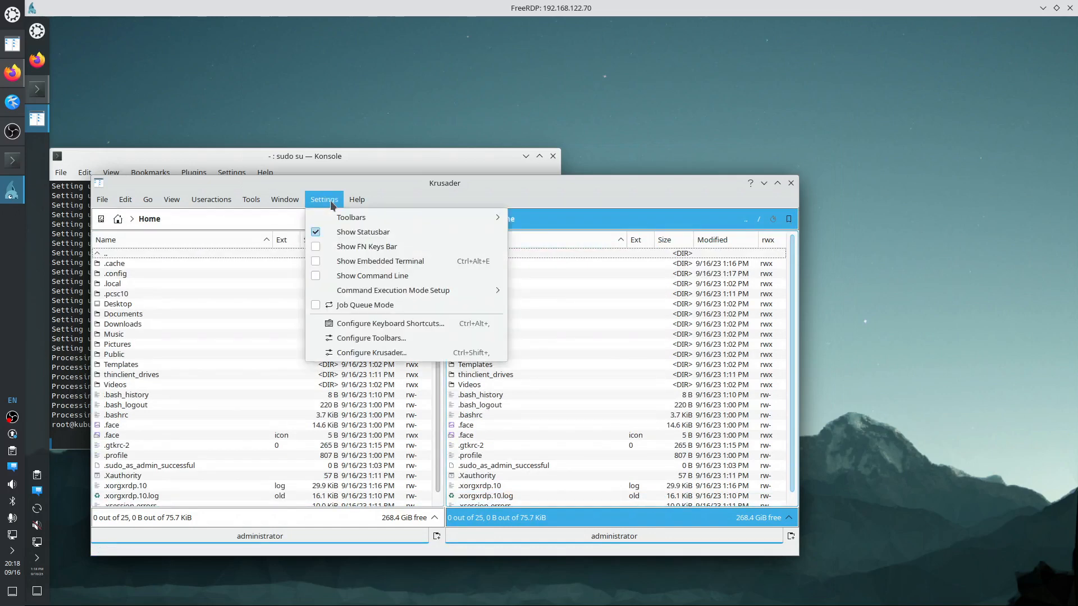
pyautogui.click(357, 261)
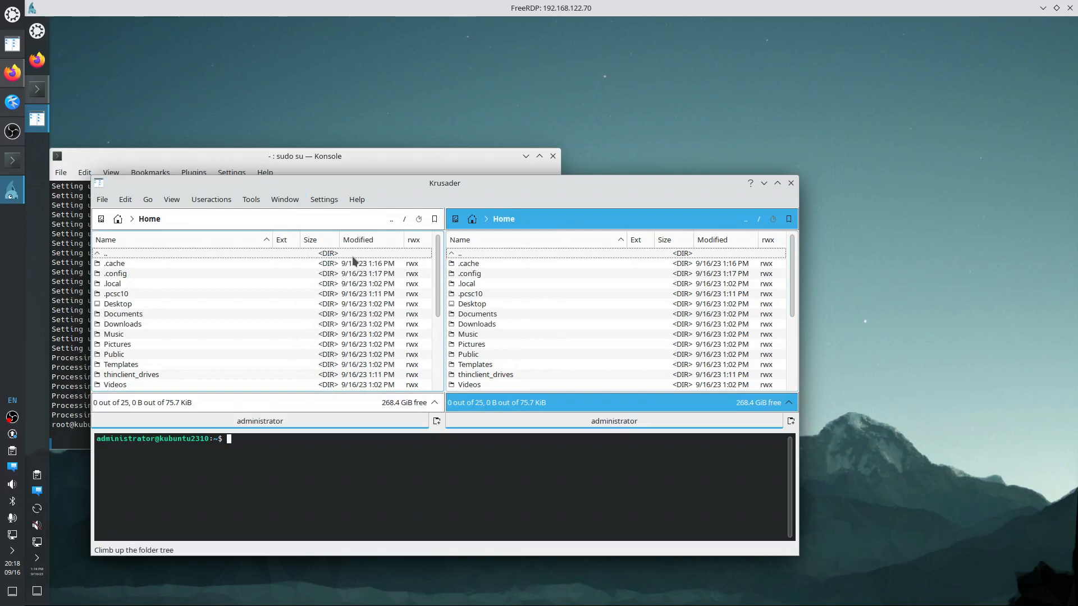
pyautogui.click(472, 344)
pyautogui.click(480, 364)
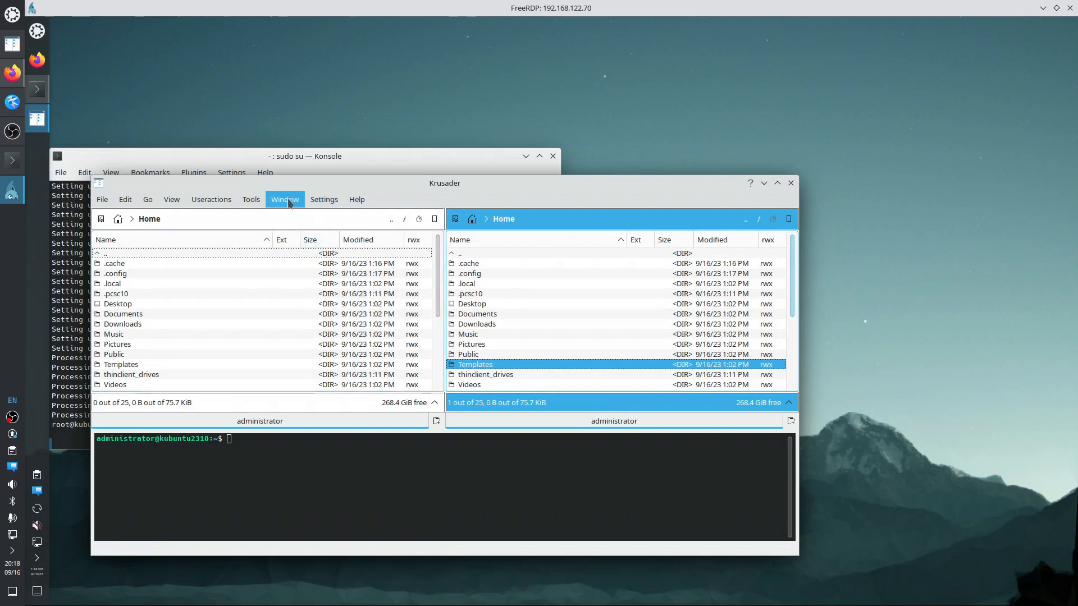
# Hide Krusader's status bar and close Krusader
pyautogui.click(317, 202)
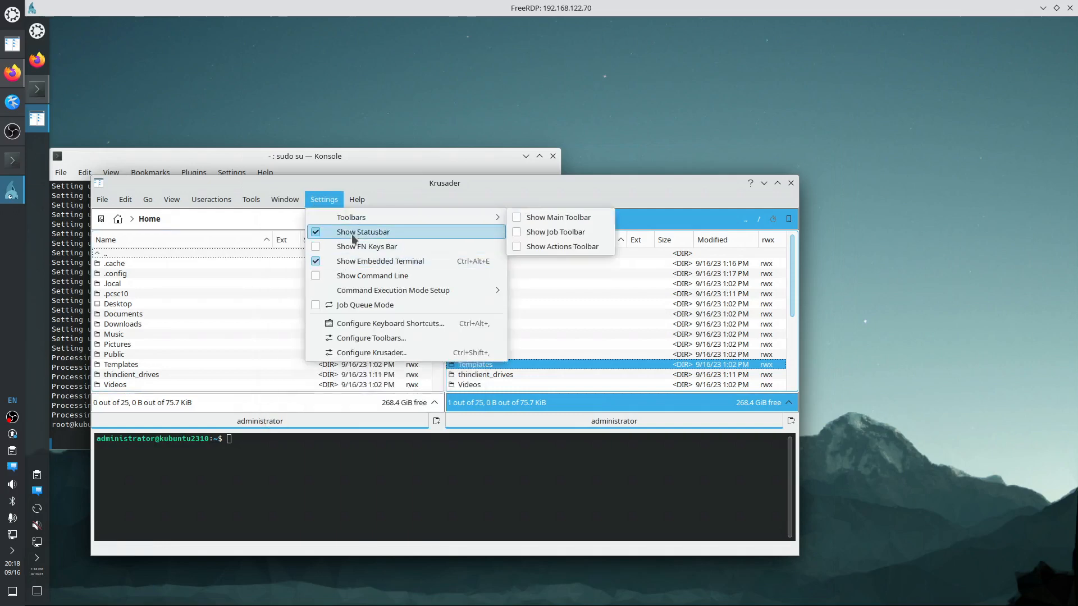
pyautogui.click(363, 232)
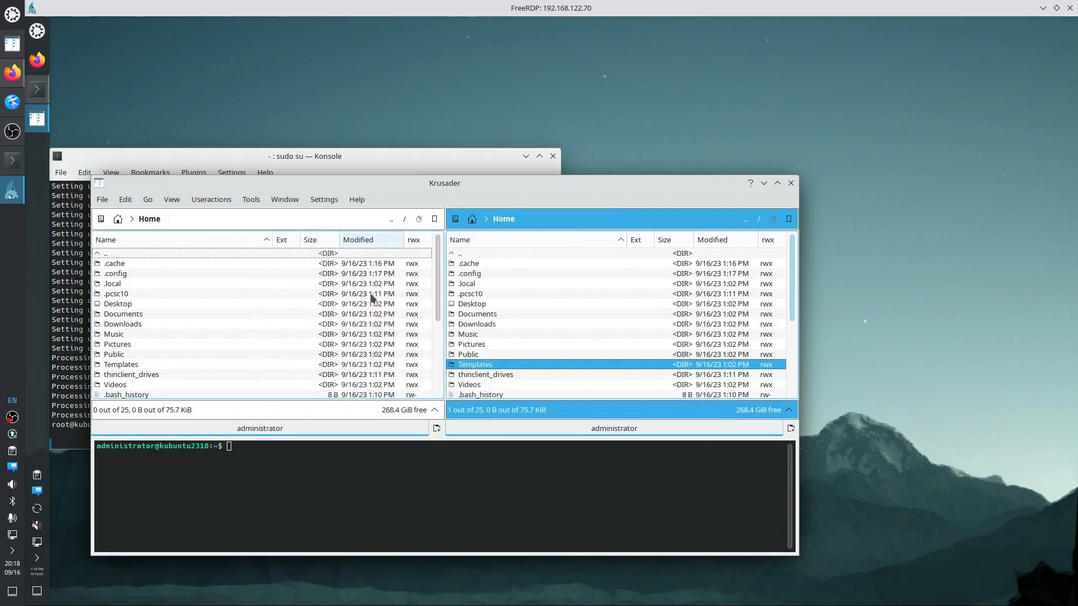
pyautogui.click(791, 183)
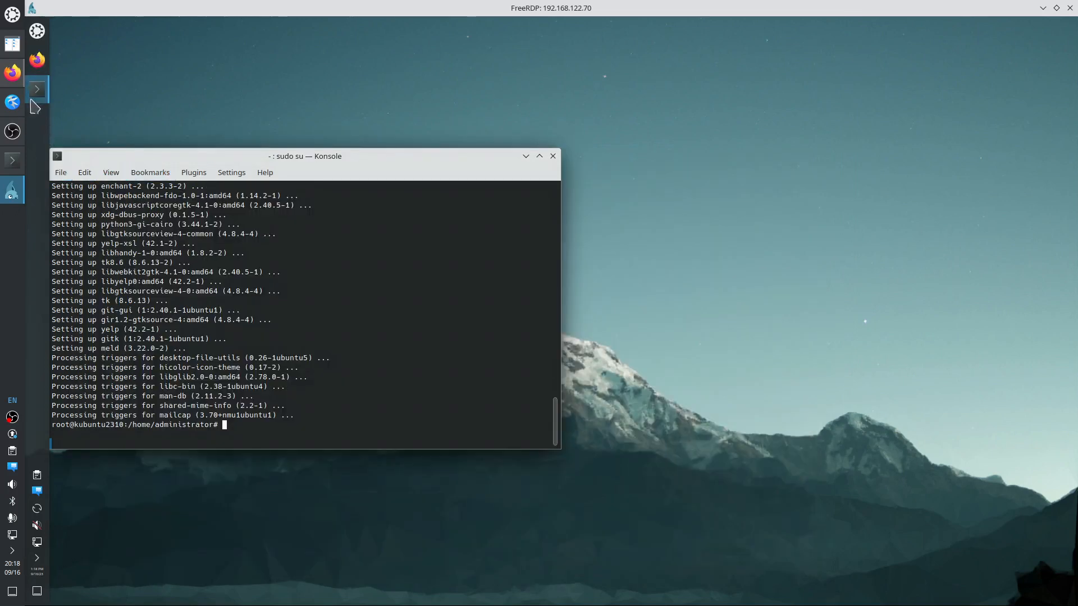
# Switch to the host's Firefox and review the guide's Konsole, Krusader and Plasma panel preferences
pyautogui.click(12, 72)
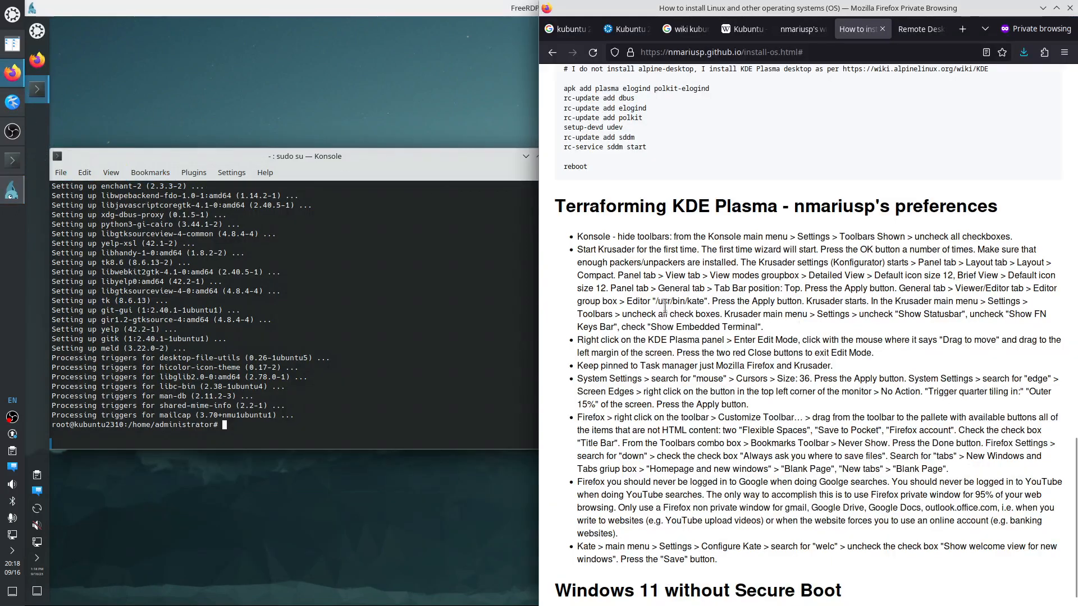
pyautogui.moveTo(591, 237); pyautogui.dragTo(991, 236)
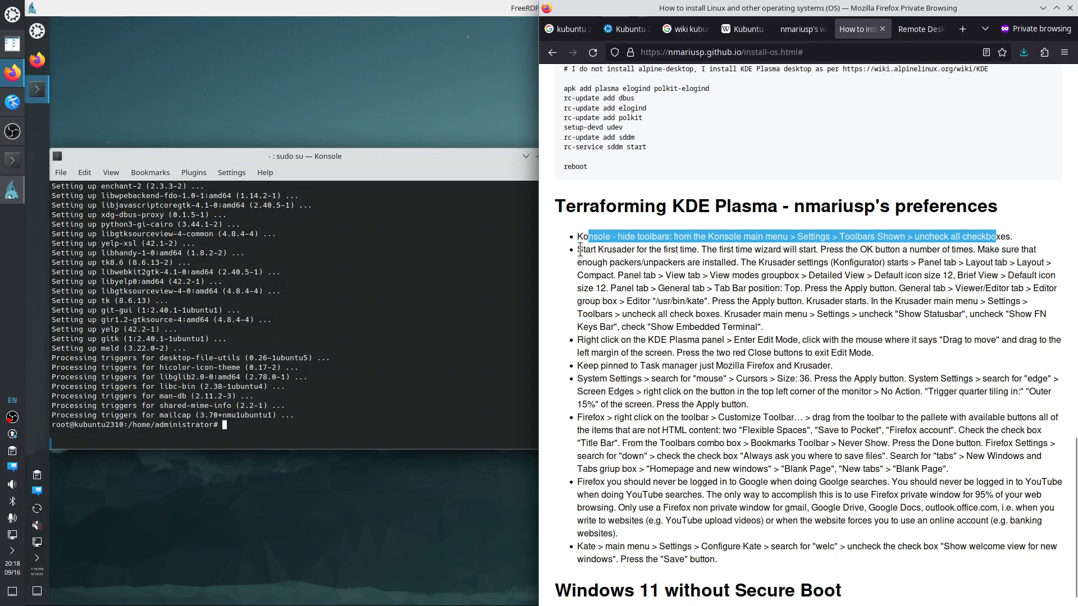
pyautogui.moveTo(580, 251); pyautogui.dragTo(757, 332)
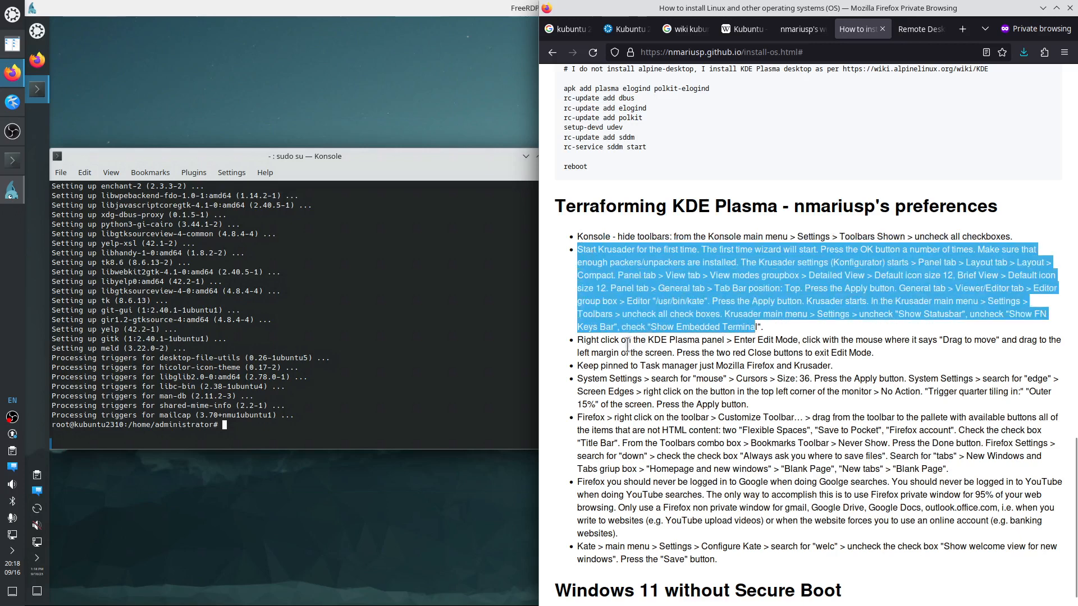
pyautogui.moveTo(584, 341); pyautogui.dragTo(872, 351)
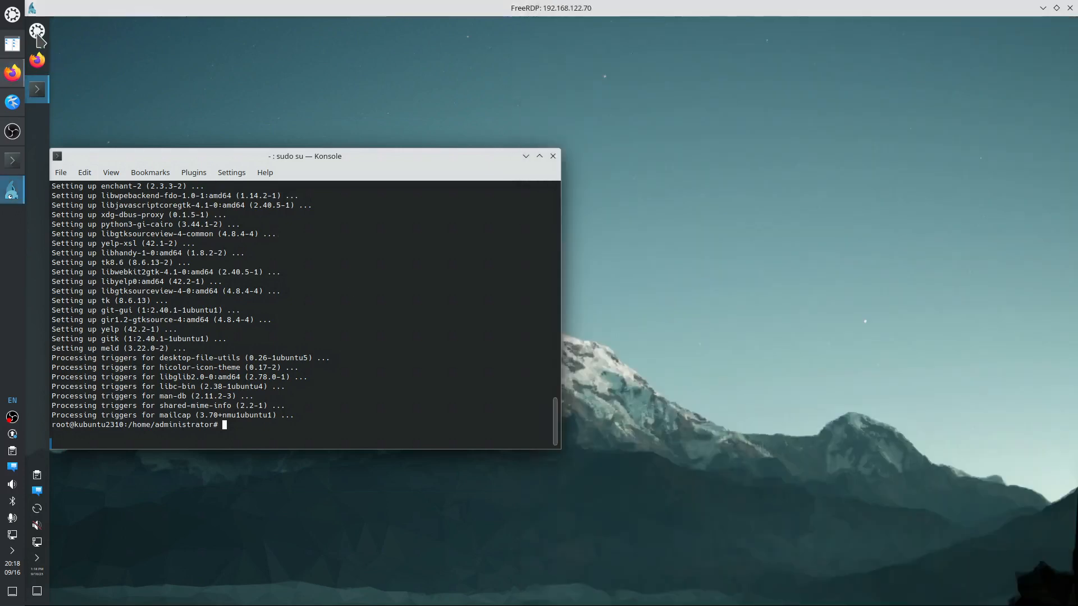
# Launch Krusader on the remote desktop and pin it to the task manager
pyautogui.click(37, 32)
pyautogui.write('kru')
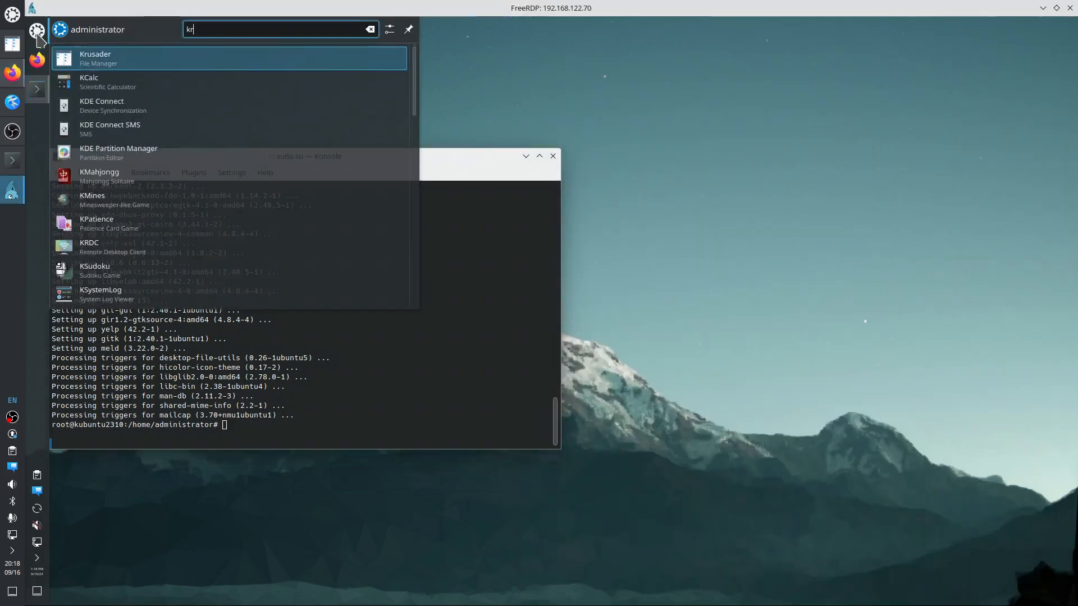
pyautogui.click(95, 58)
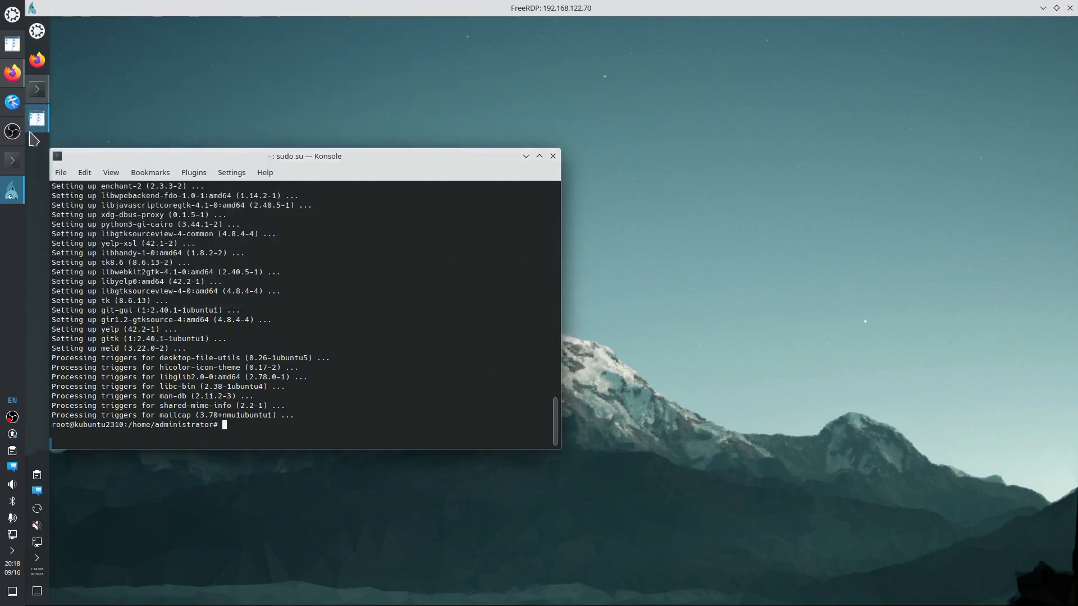
pyautogui.rightClick(37, 118)
pyautogui.click(94, 248)
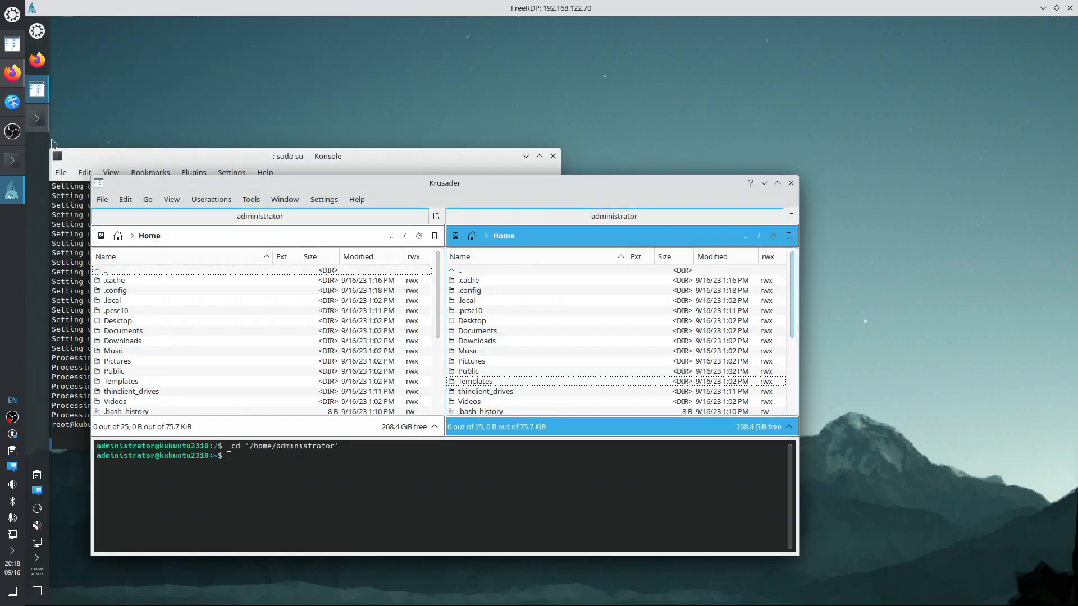
# Review the guide's System Settings, Firefox and Kate preferences in the host's Firefox, and return to the remote desktop
pyautogui.click(12, 71)
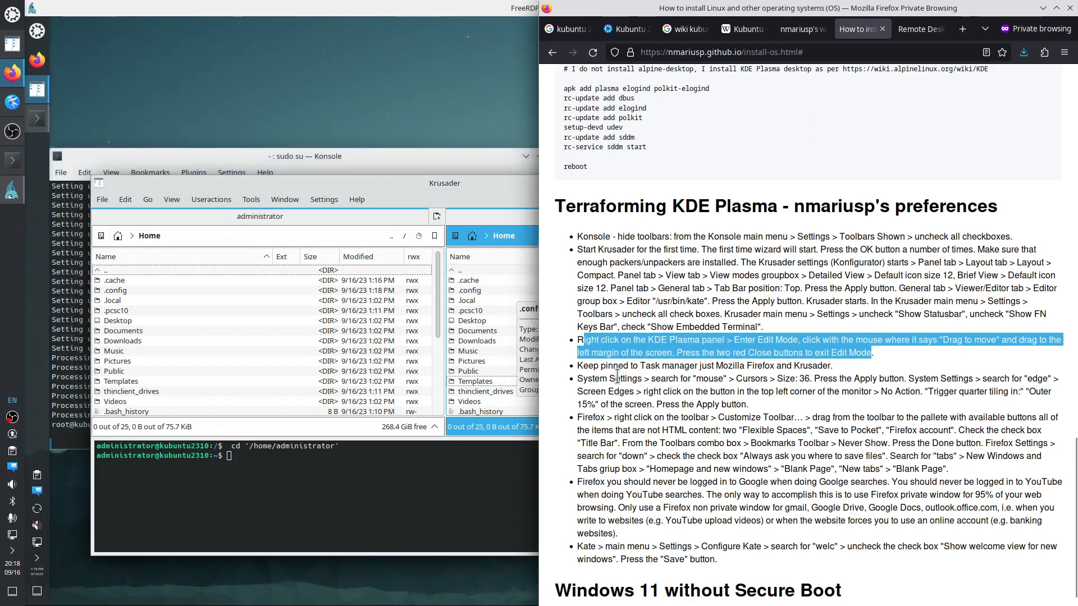
pyautogui.moveTo(617, 378); pyautogui.dragTo(704, 398)
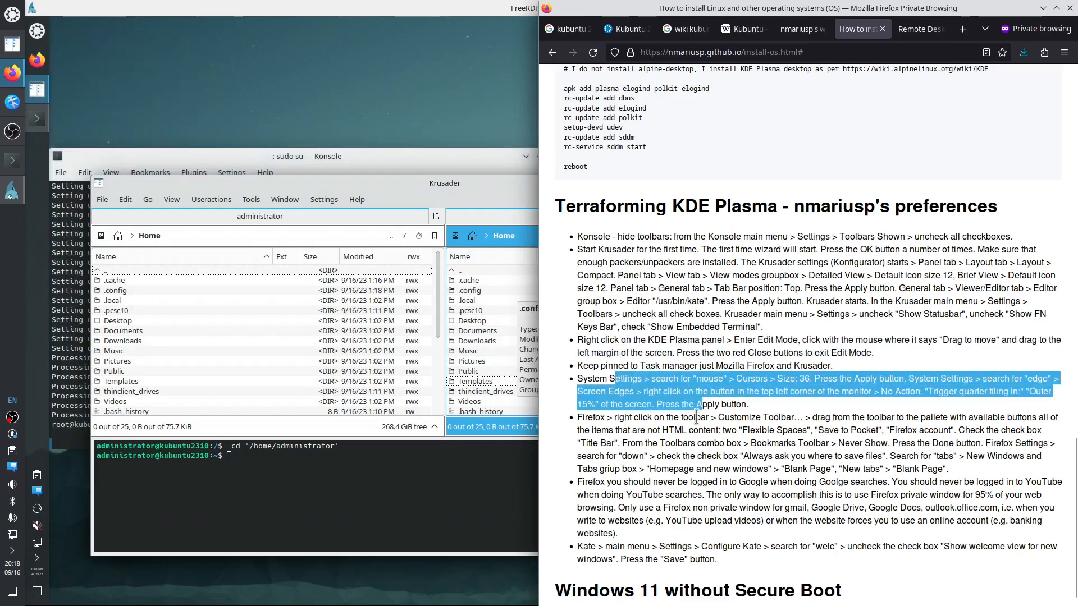
pyautogui.moveTo(582, 417); pyautogui.dragTo(629, 455)
pyautogui.moveTo(591, 547); pyautogui.dragTo(664, 560)
pyautogui.click(443, 101)
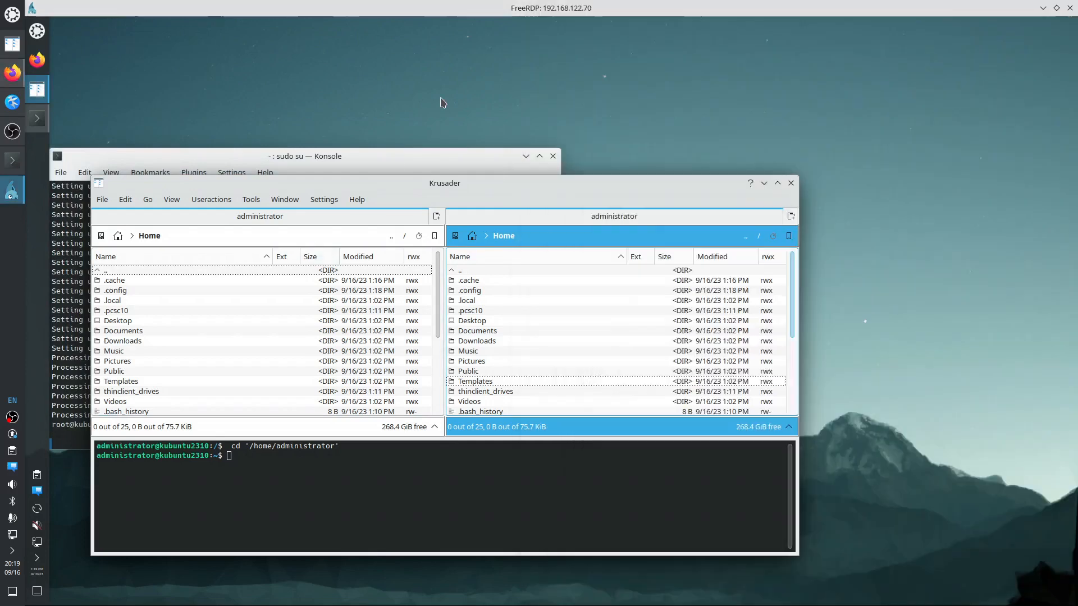
# Launch Firefox on the remote desktop and, in its toolbar customization, enable the Title Bar and set the Bookmarks Toolbar to Never Show
pyautogui.click(39, 62)
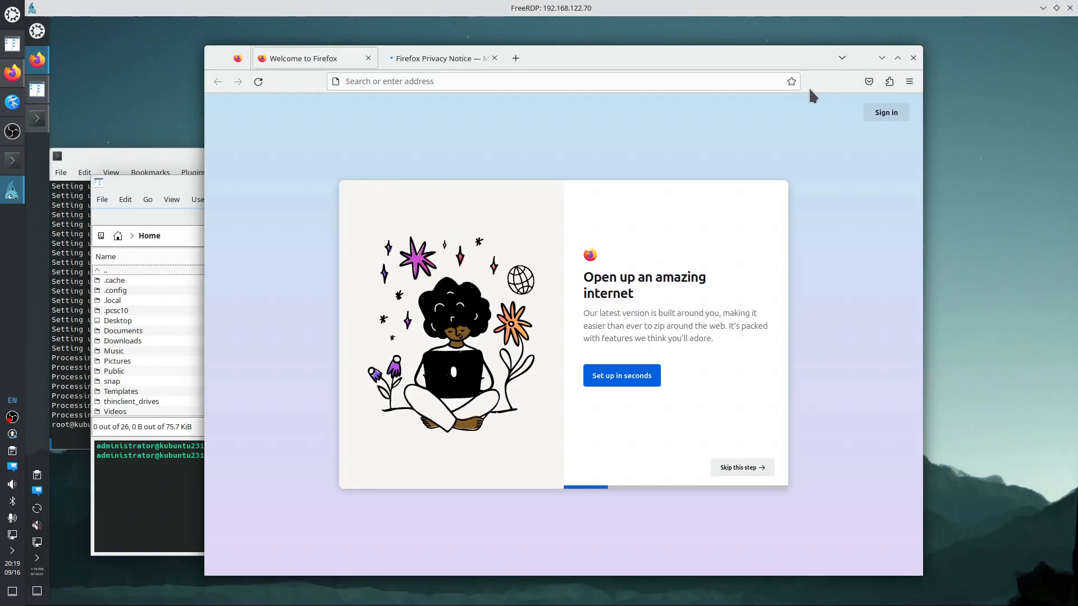
pyautogui.rightClick(829, 86)
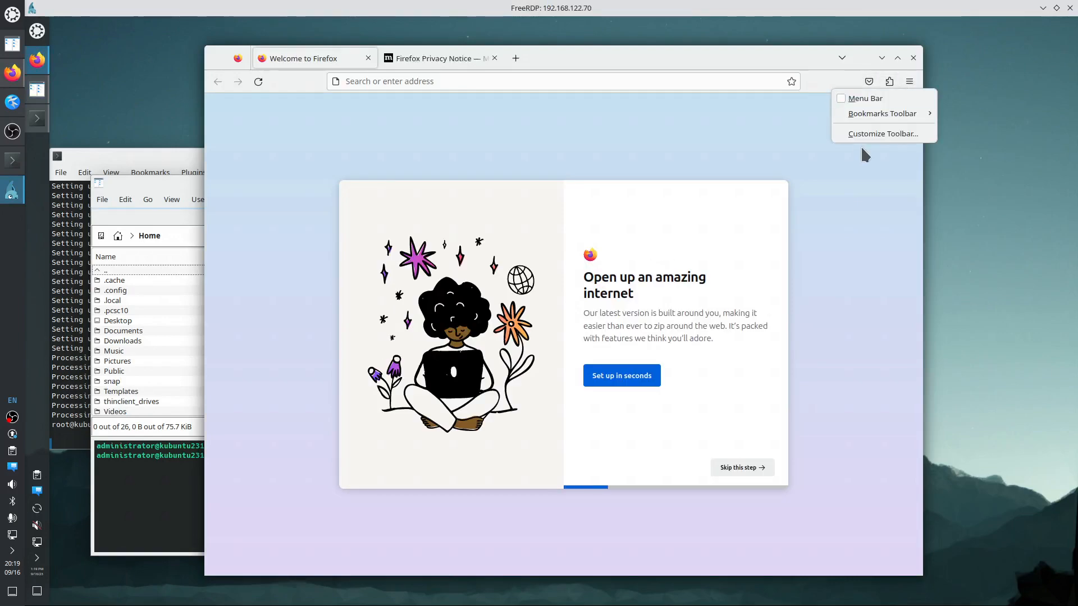
pyautogui.click(882, 133)
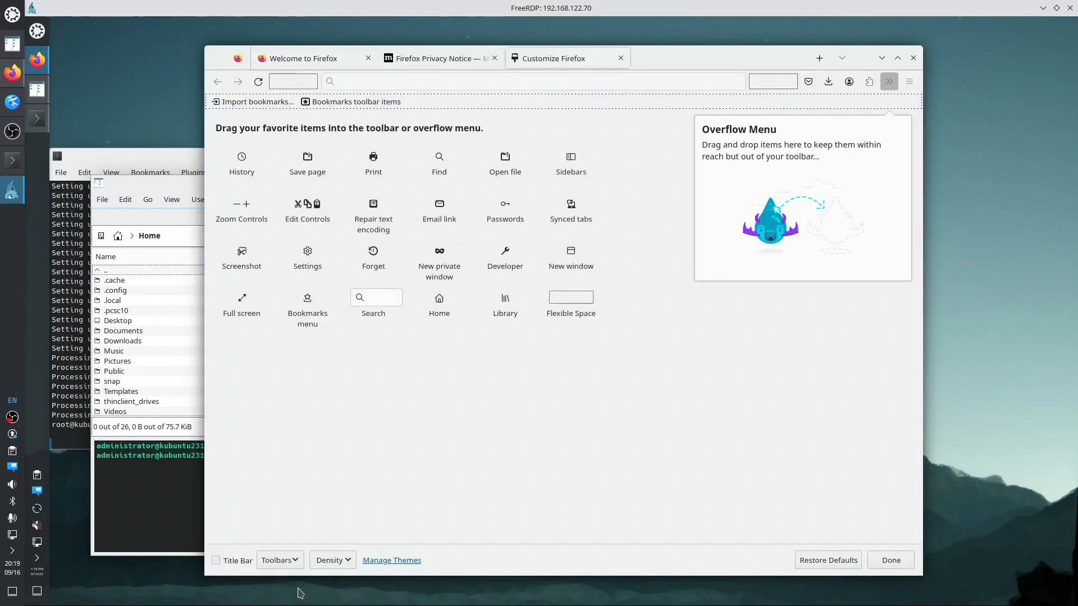
pyautogui.click(220, 561)
pyautogui.click(279, 569)
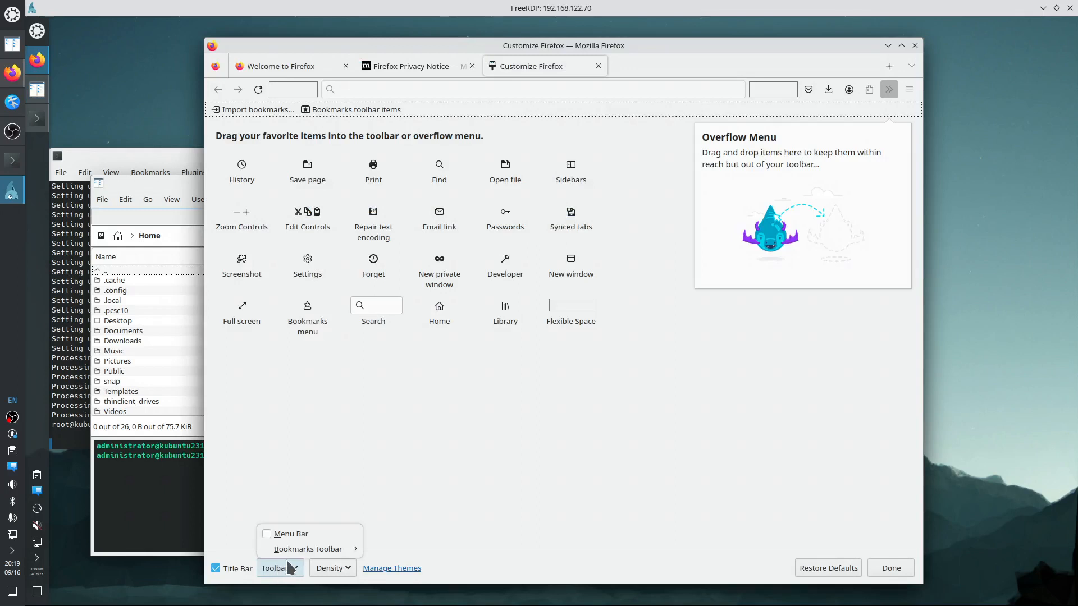
pyautogui.moveTo(307, 553)
pyautogui.click(402, 580)
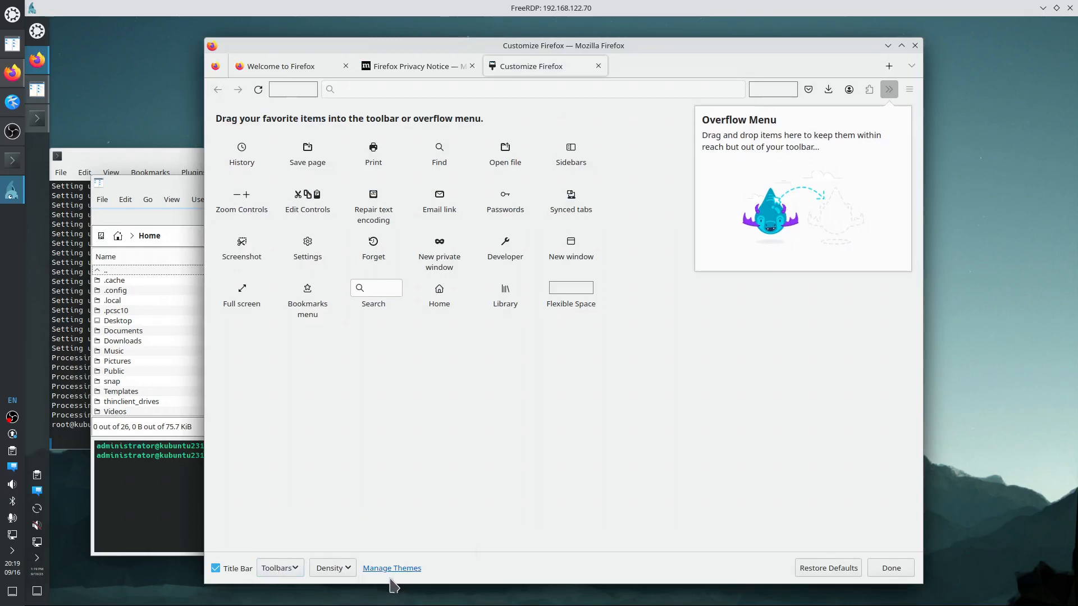
# Remove both Flexible Spaces, Save to Pocket and Firefox account from the Firefox toolbar
pyautogui.moveTo(293, 89); pyautogui.dragTo(291, 236)
pyautogui.moveTo(749, 105); pyautogui.dragTo(621, 238)
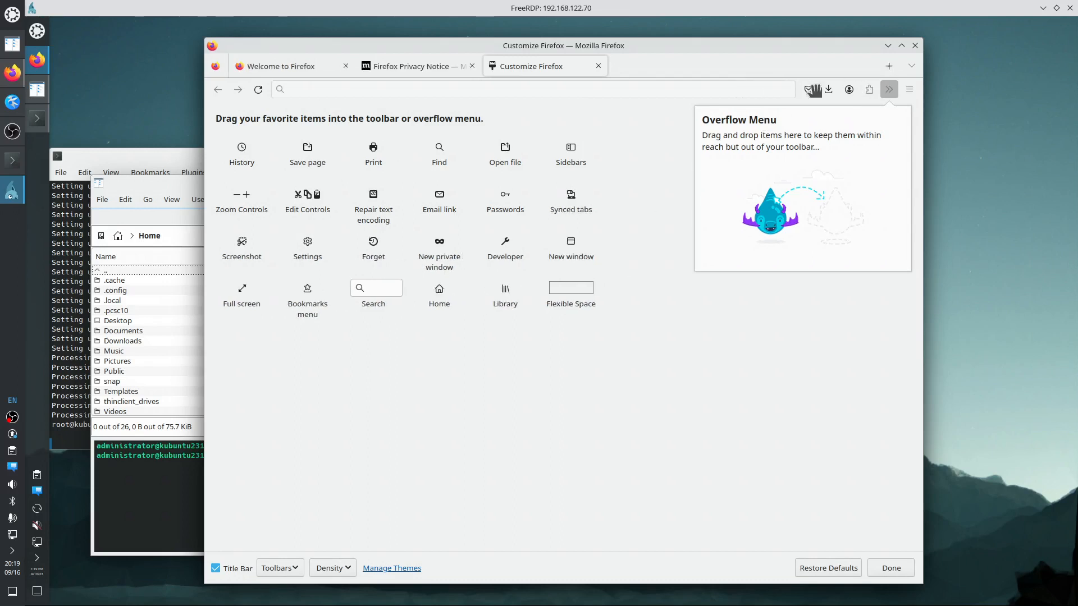
pyautogui.moveTo(808, 89); pyautogui.dragTo(663, 194)
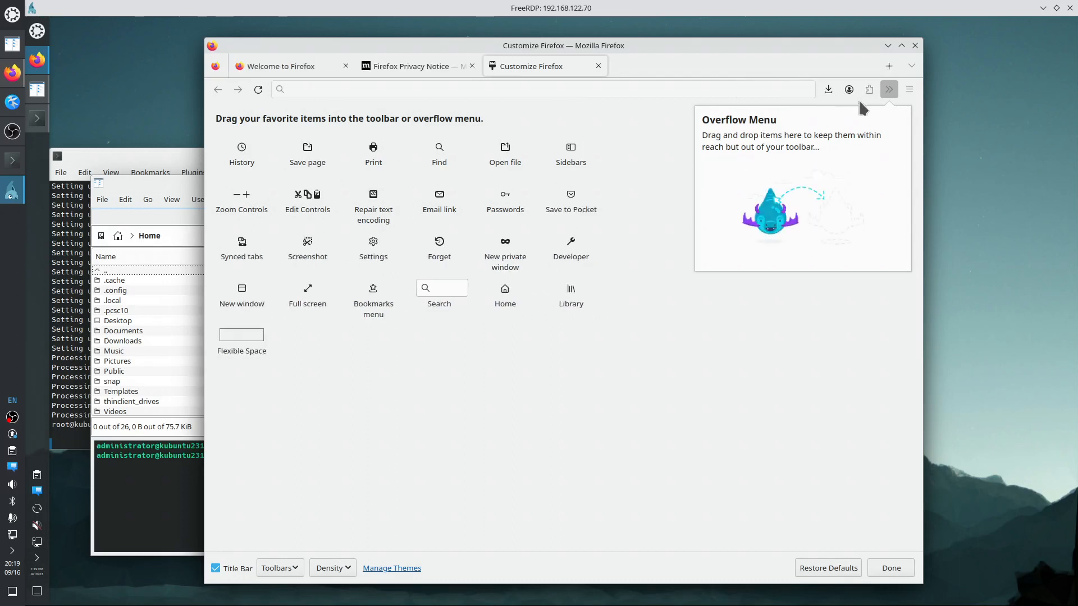
pyautogui.moveTo(848, 92); pyautogui.dragTo(665, 163)
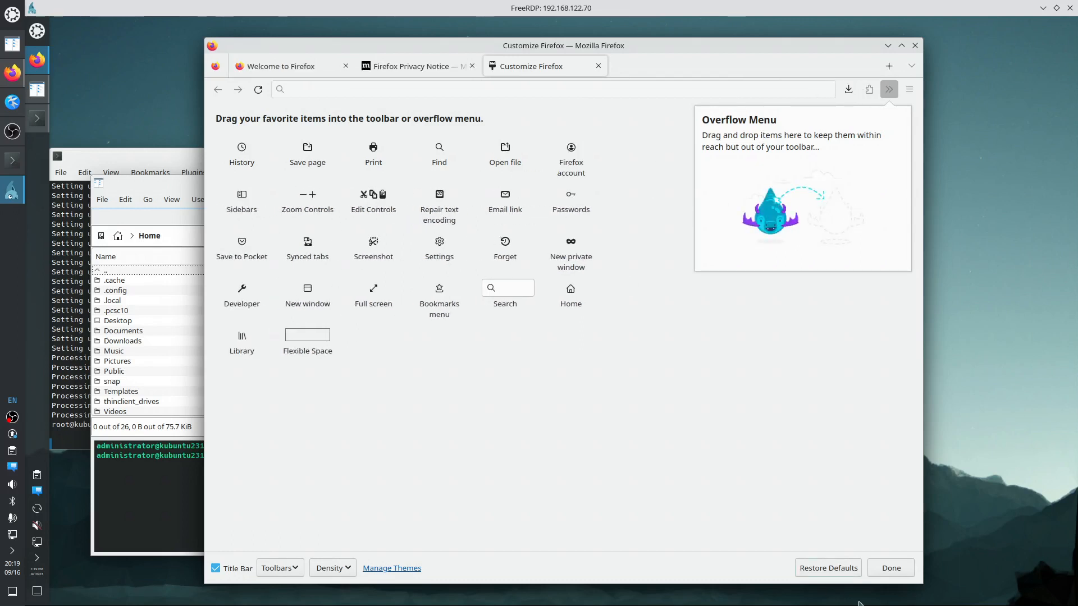
# Finish the toolbar customization and set Firefox's homepage, new windows and new tabs to Blank Page
pyautogui.click(891, 568)
pyautogui.click(909, 97)
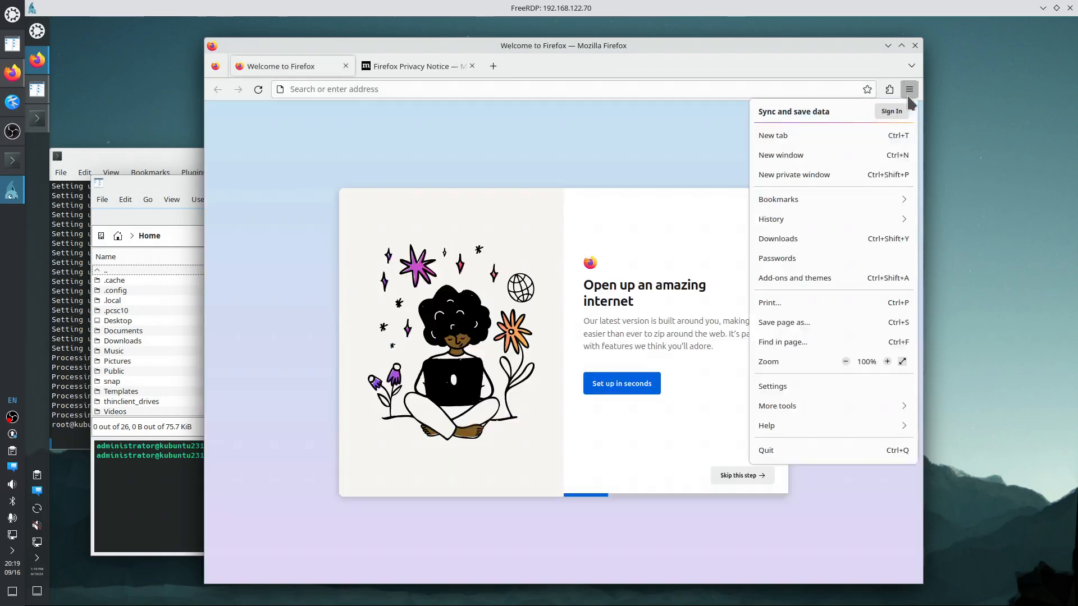
pyautogui.click(784, 387)
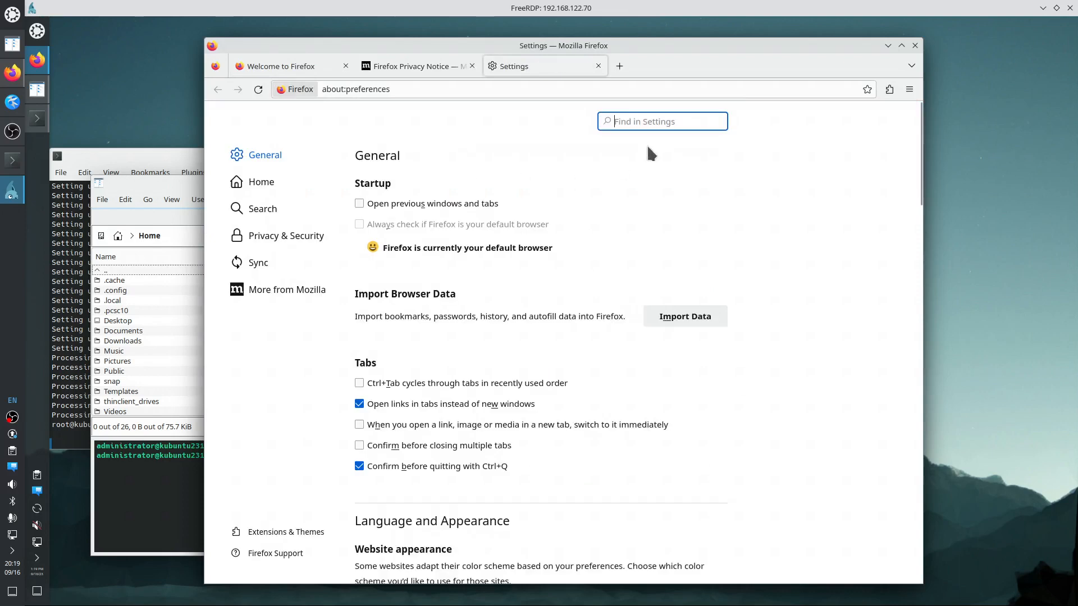
pyautogui.write('tabs')
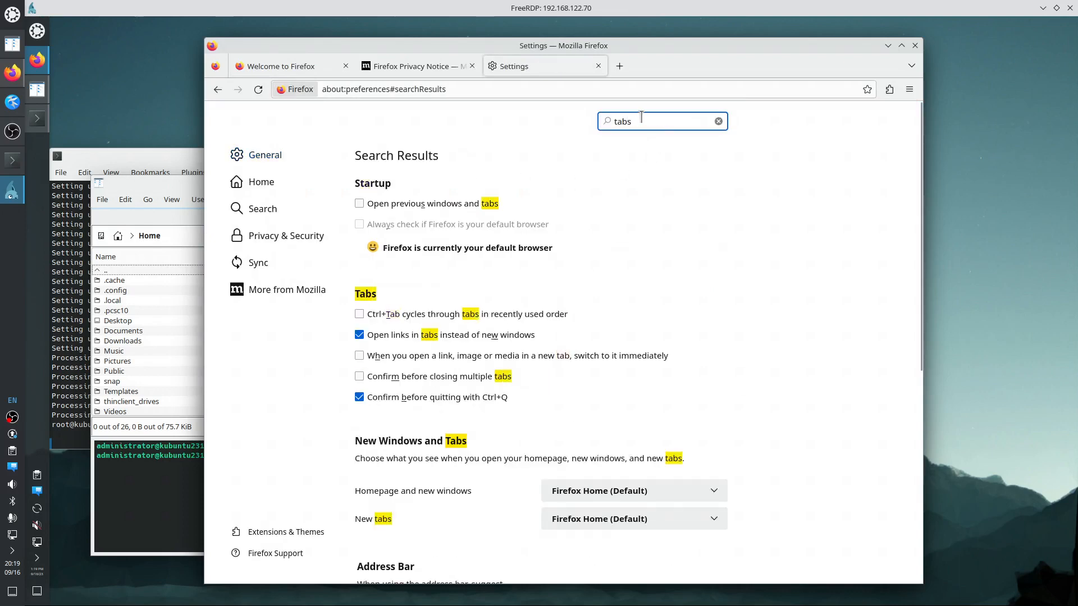
pyautogui.click(635, 494)
pyautogui.click(595, 544)
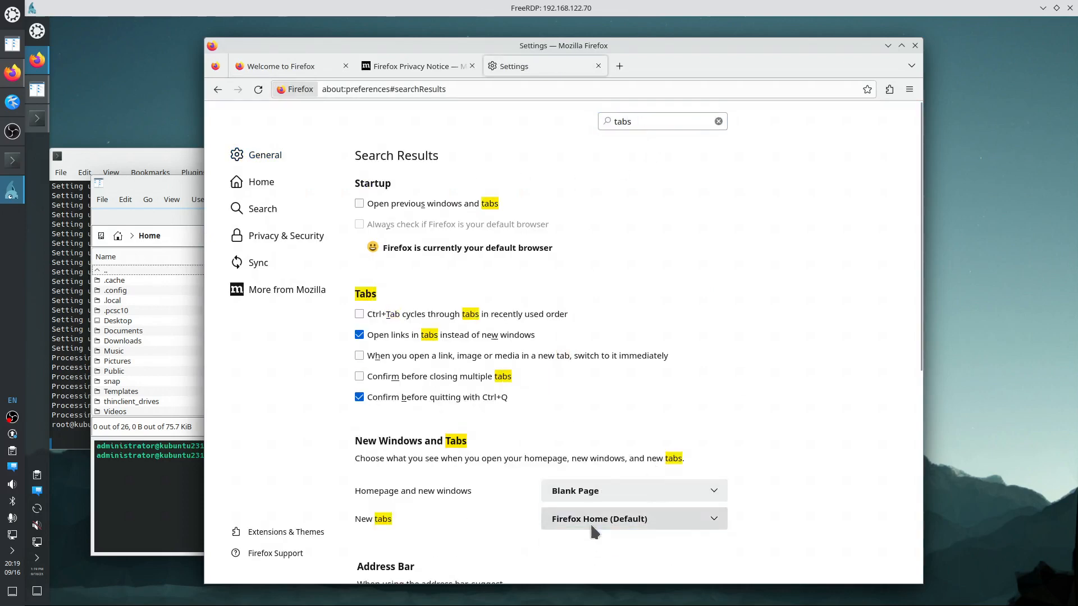
pyautogui.click(591, 522)
pyautogui.click(593, 545)
pyautogui.click(591, 526)
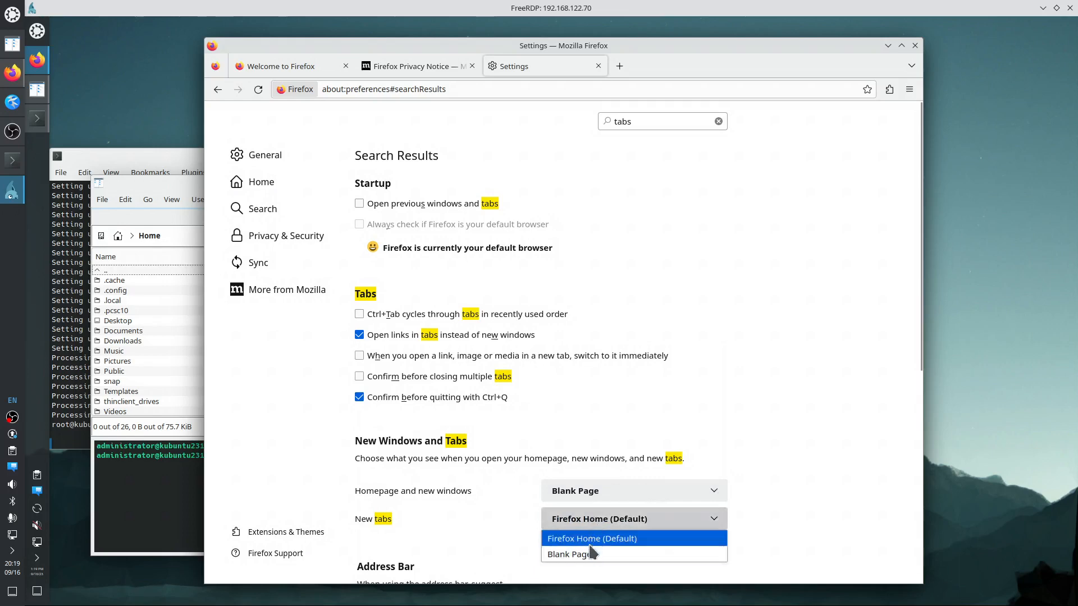
pyautogui.click(590, 554)
# Find the download settings, make Firefox always ask where to save files, and close the browser
pyautogui.doubleClick(647, 122)
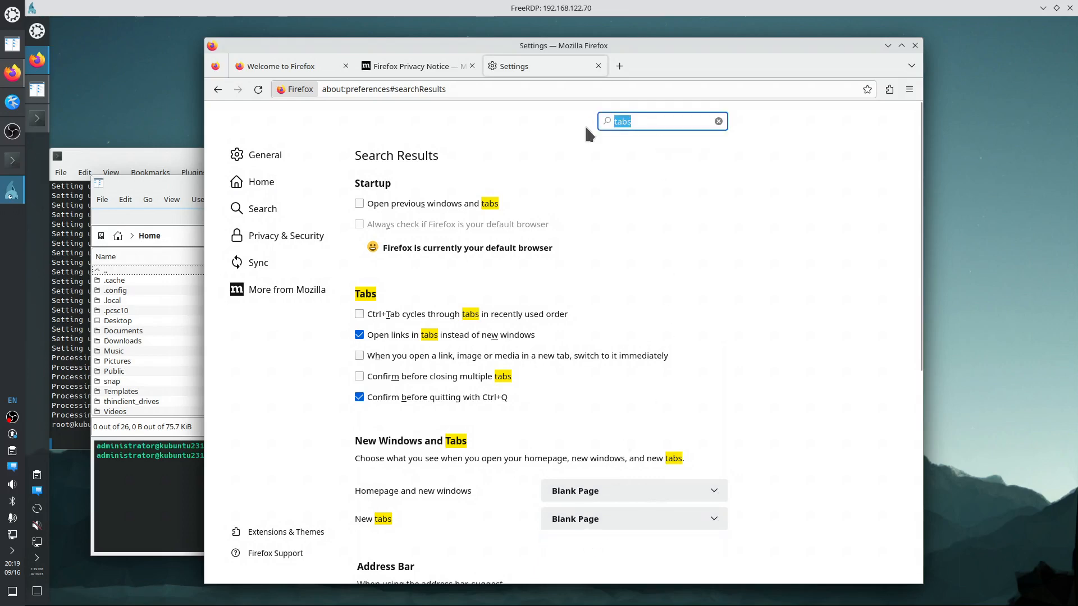
pyautogui.write('down')
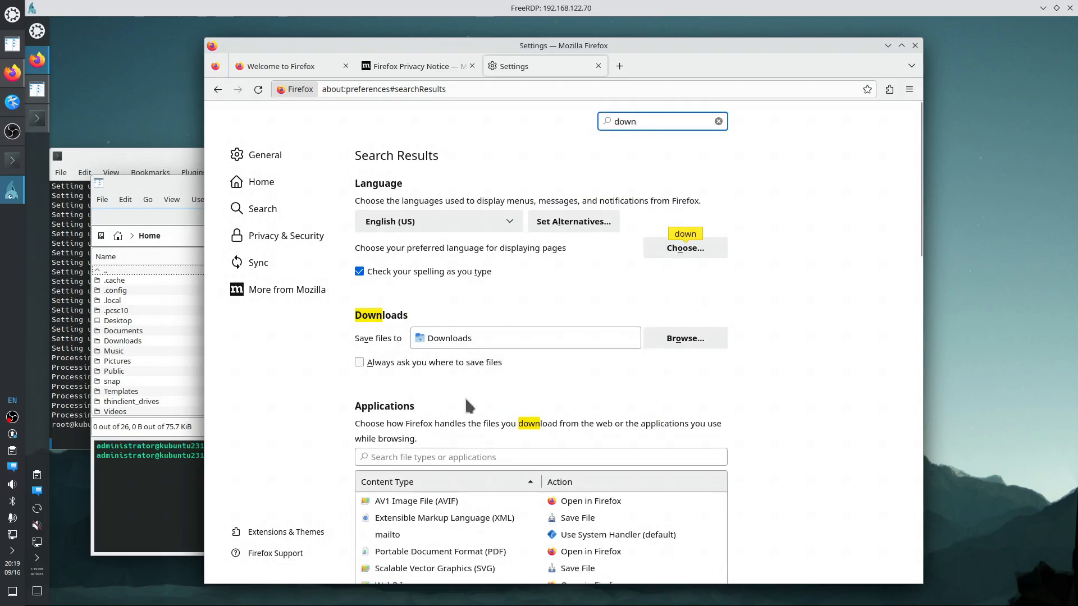
pyautogui.click(392, 364)
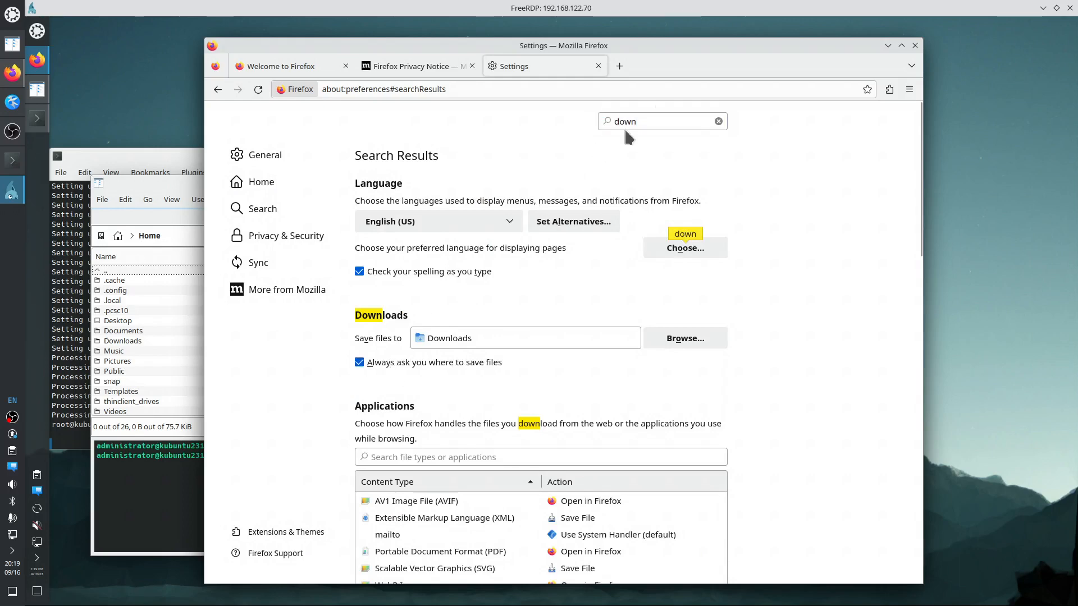
pyautogui.click(915, 46)
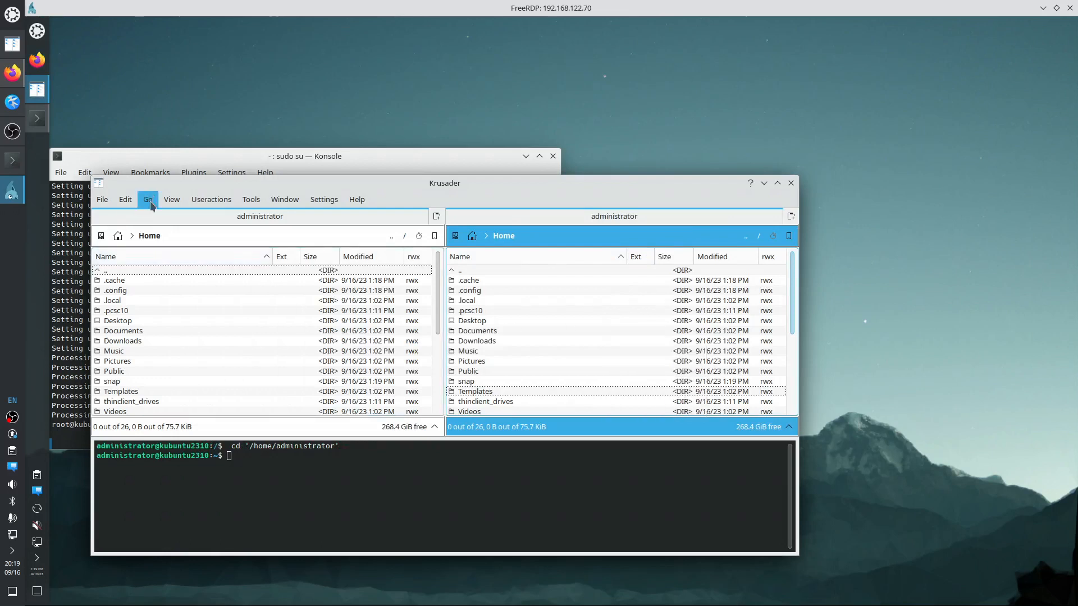
# Open a new Konsole tab and run echo "/etc/fstab" to check how the printed file path behaves
pyautogui.click(263, 165)
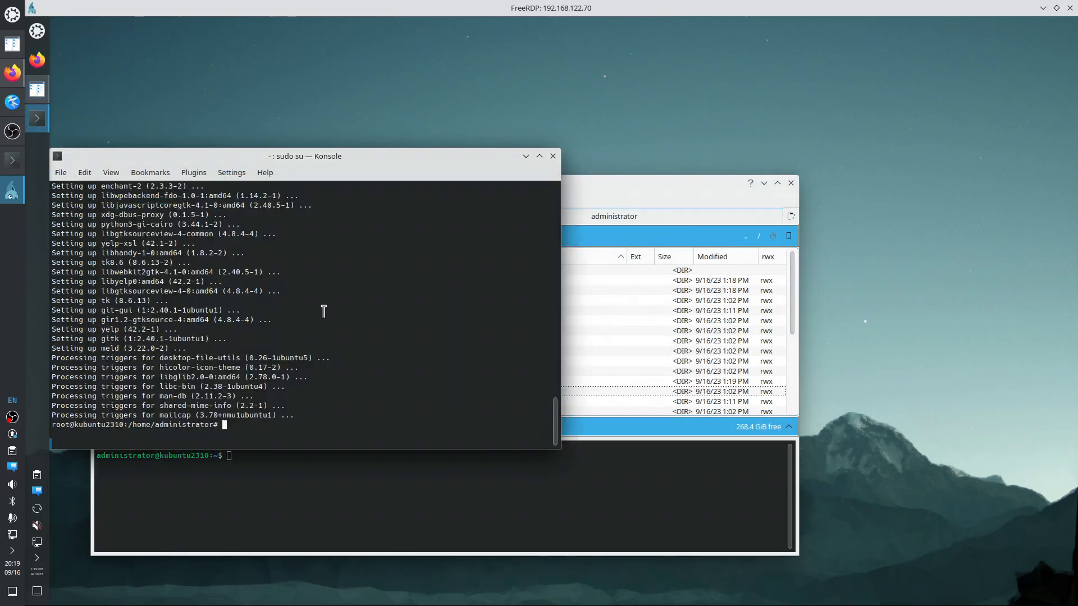
pyautogui.hotkey('ctrl', 'shift', 't')
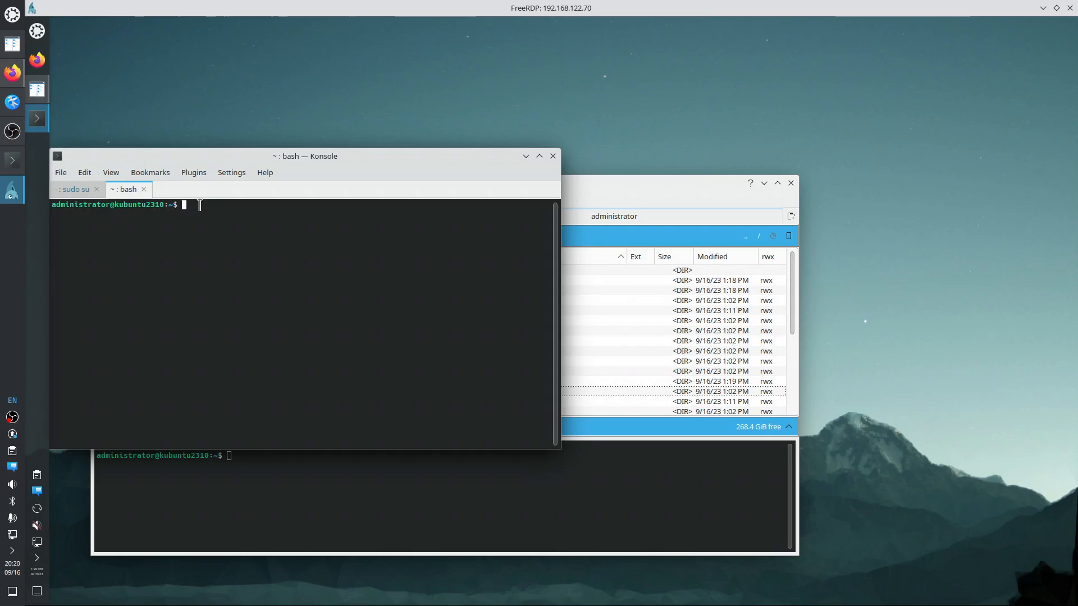
pyautogui.write('echo "/etc/fstab"')
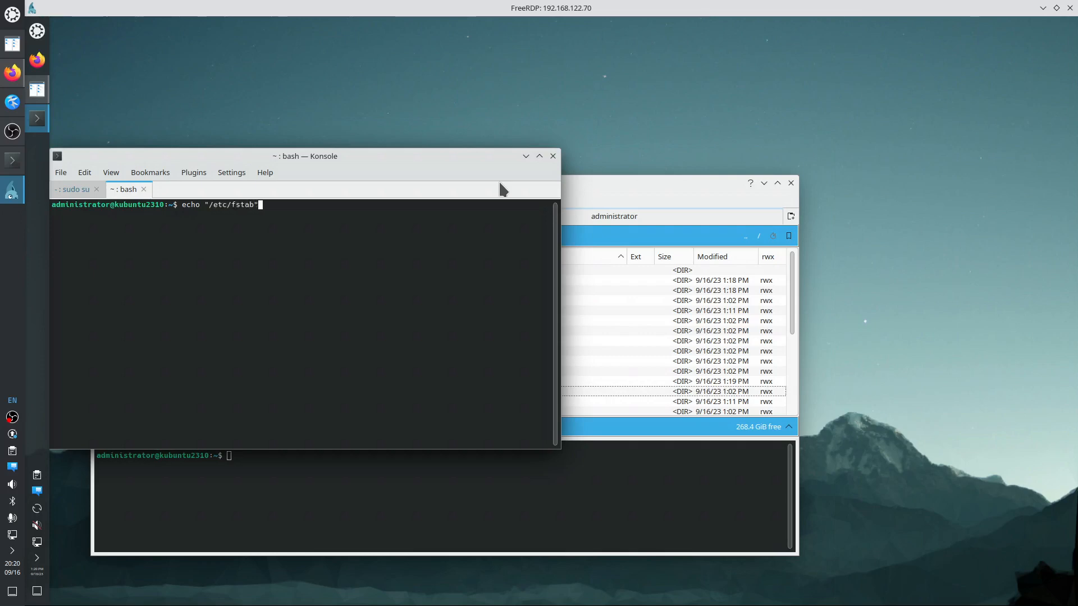
pyautogui.press('Return')
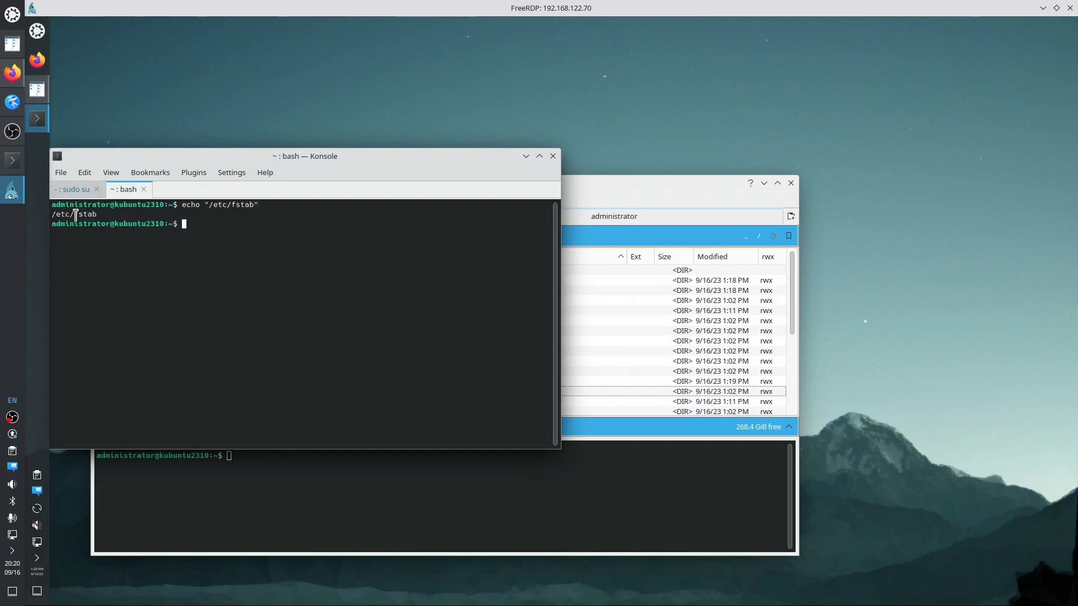
pyautogui.tripleClick(56, 214)
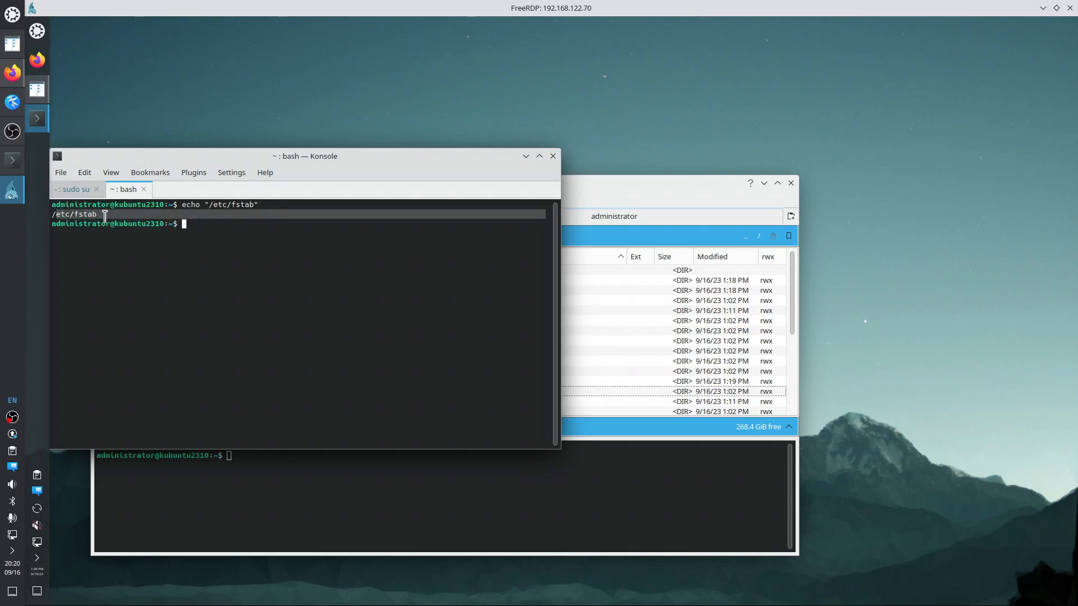
pyautogui.click(104, 219)
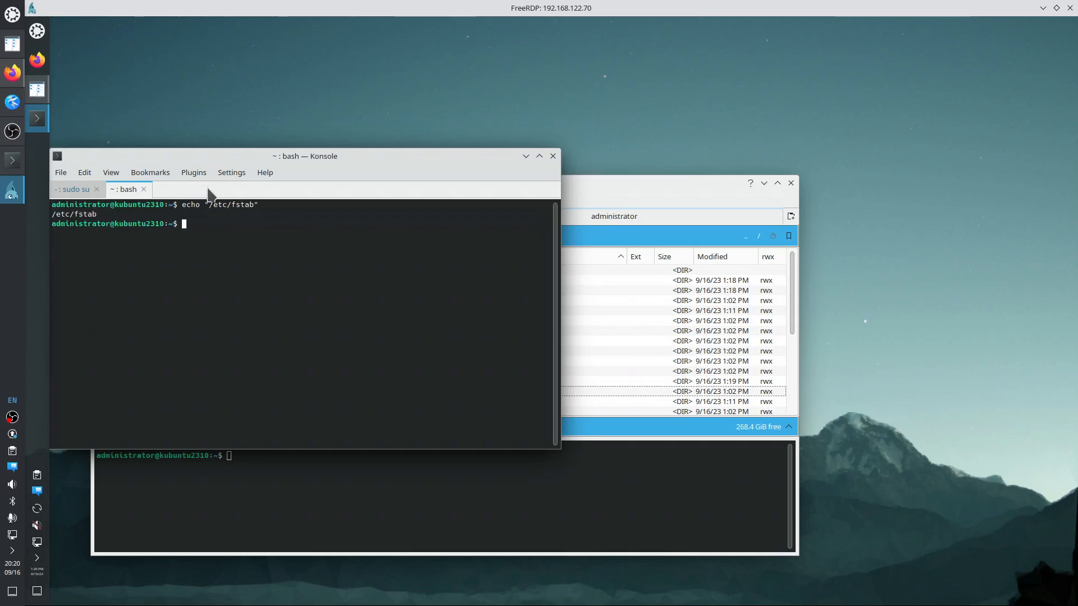
# Look through Konsole's configuration pages for profiles, tab bar and splitters, temporary files and thumbnails
pyautogui.click(231, 172)
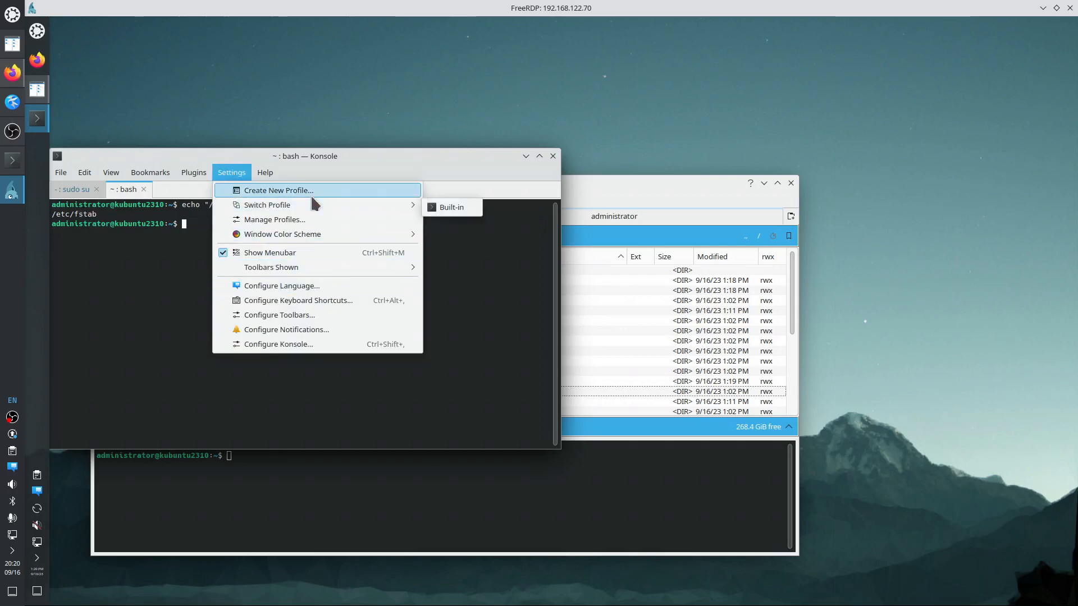
pyautogui.moveTo(309, 211)
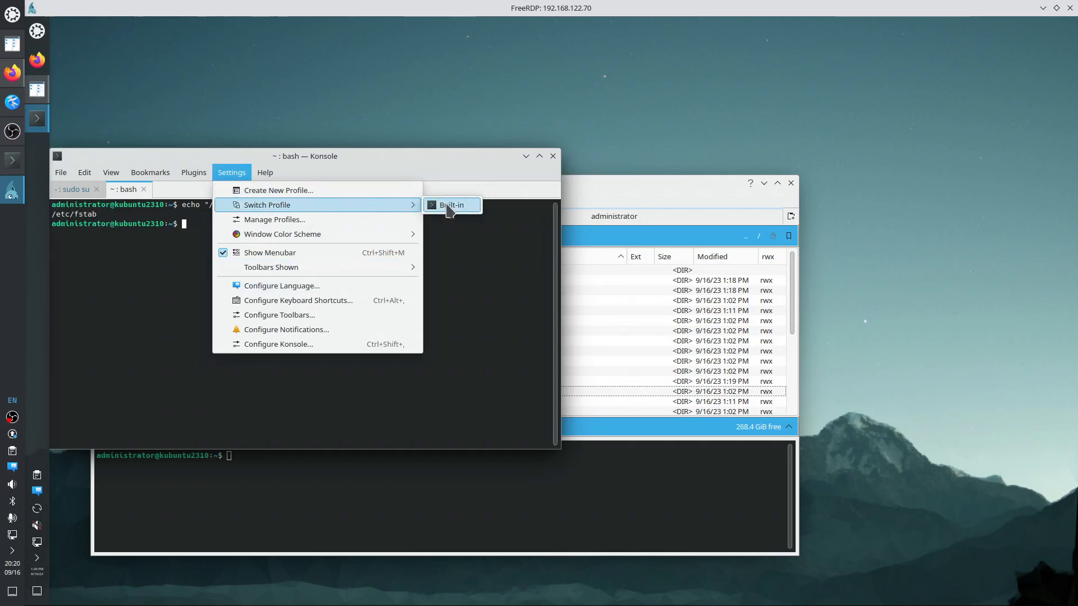
pyautogui.click(301, 344)
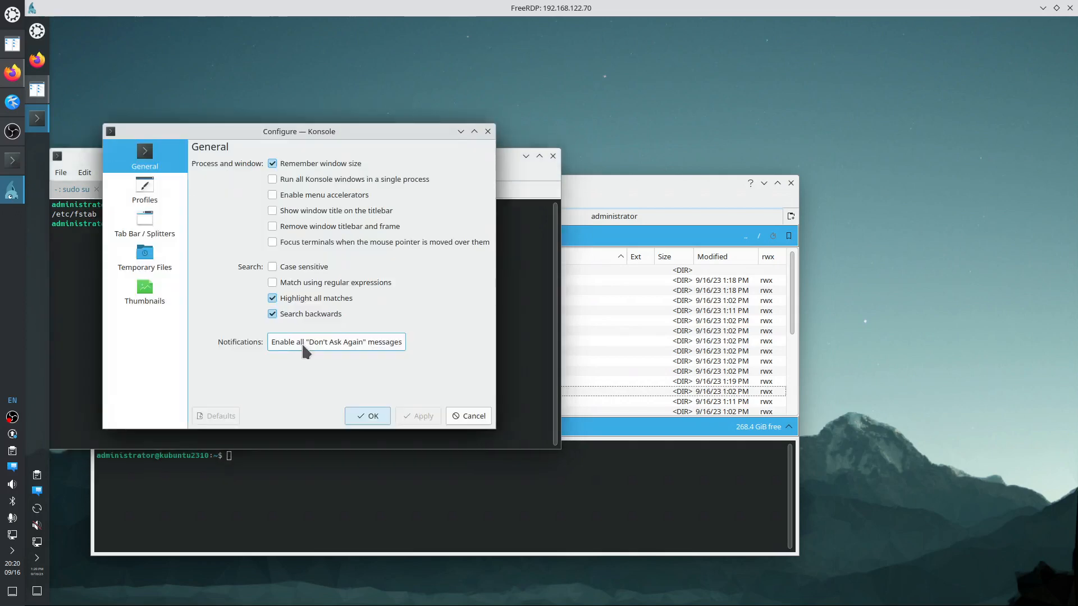
pyautogui.click(171, 195)
pyautogui.click(271, 184)
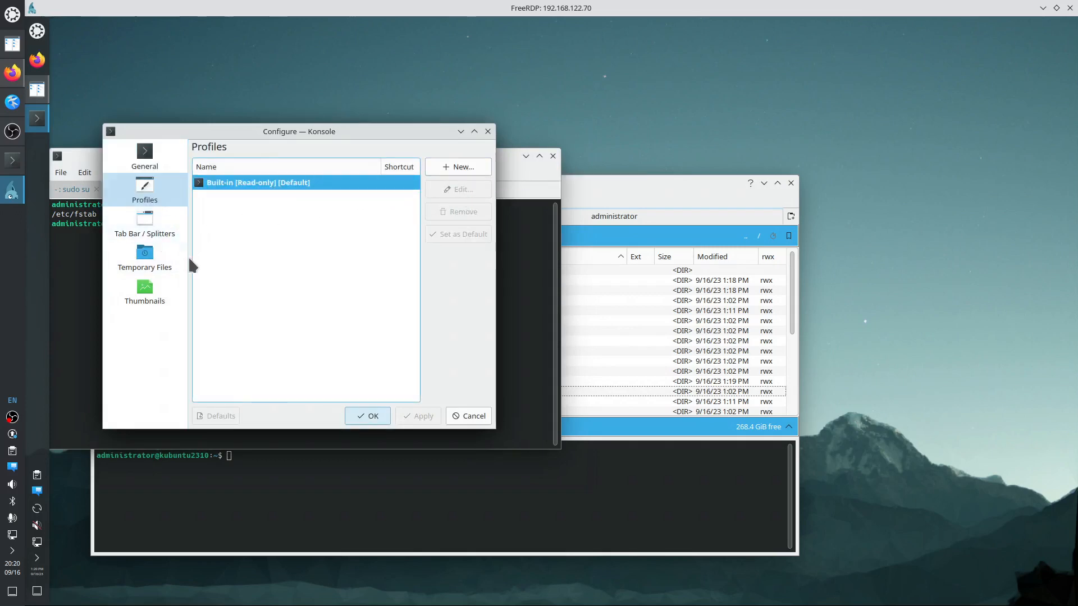
pyautogui.click(151, 303)
pyautogui.click(163, 262)
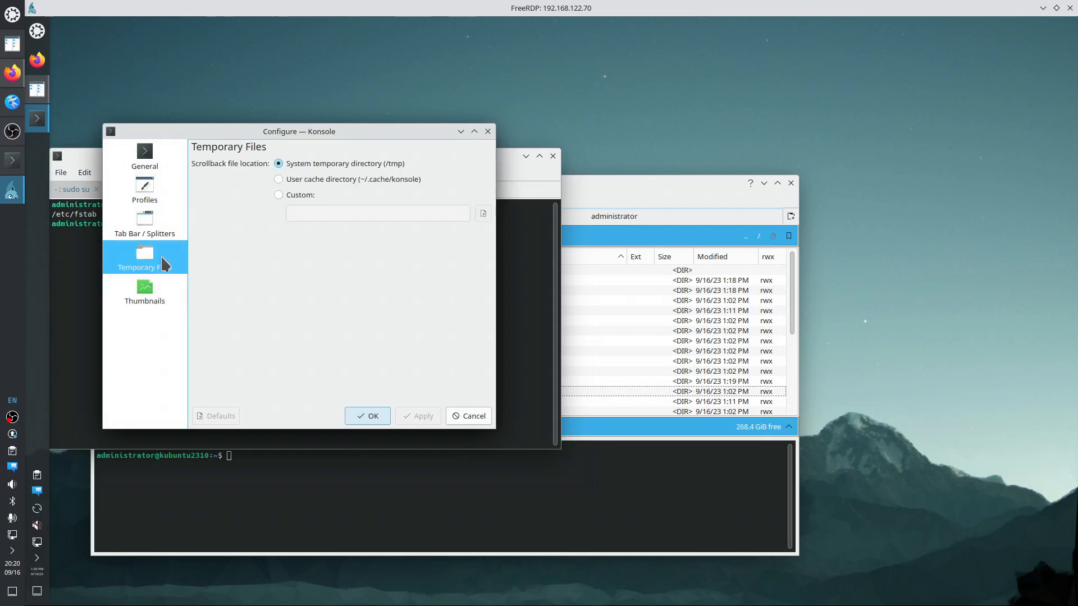
pyautogui.click(166, 235)
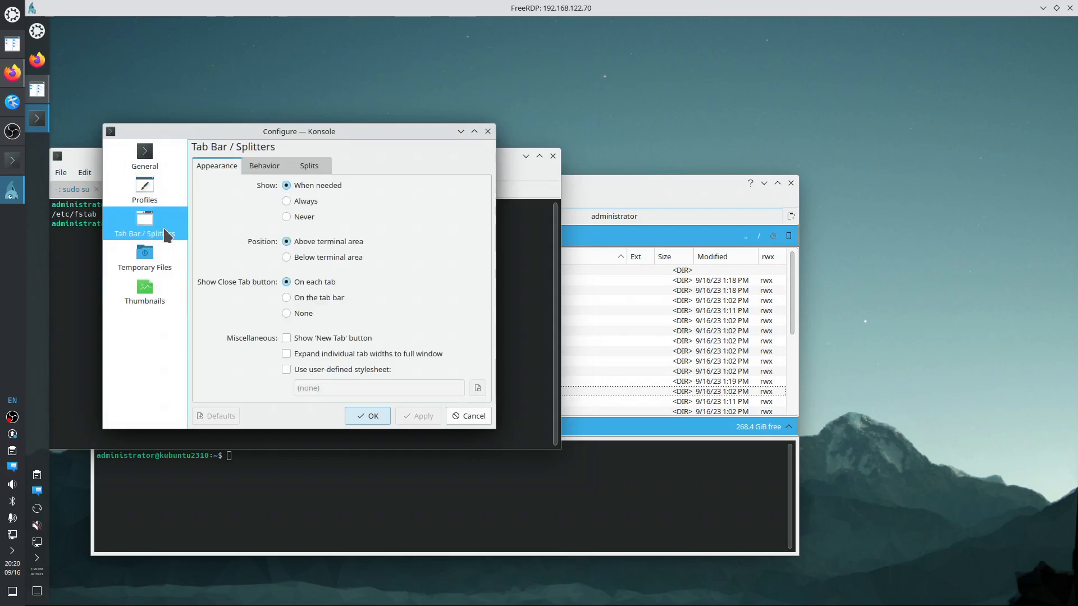
pyautogui.click(172, 295)
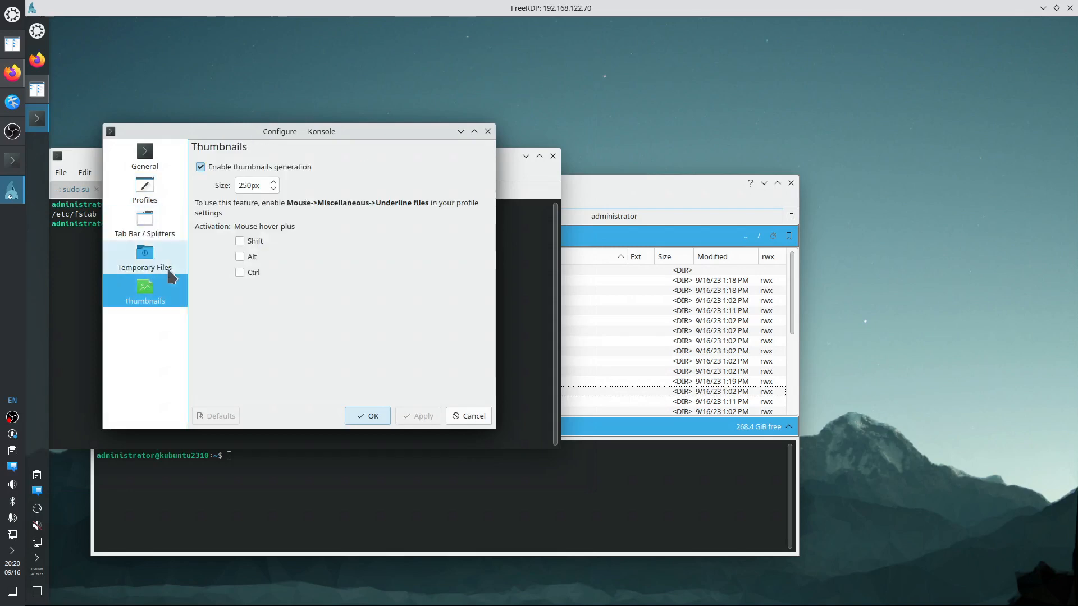
pyautogui.click(170, 269)
pyautogui.click(166, 233)
# Enable Close tab on middle-click in Konsole's tab bar behavior and apply the change
pyautogui.click(309, 169)
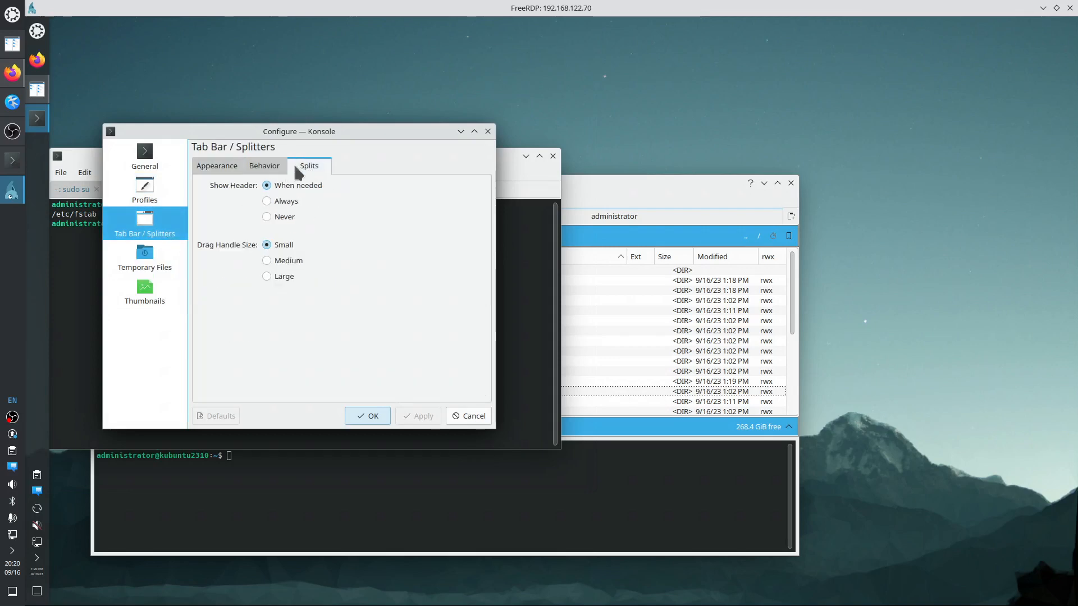
pyautogui.click(275, 169)
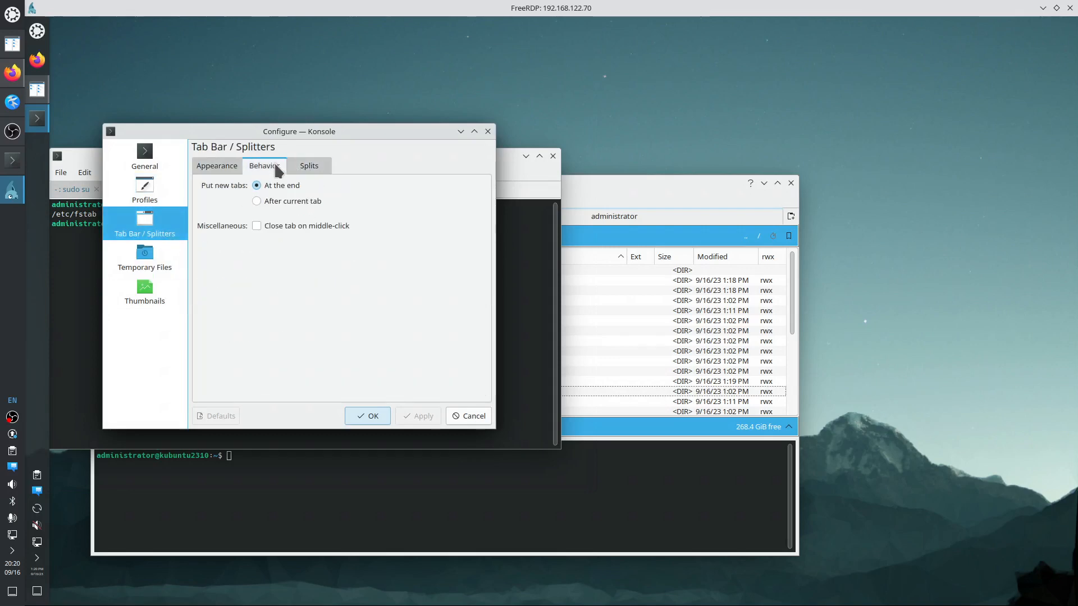
pyautogui.click(256, 225)
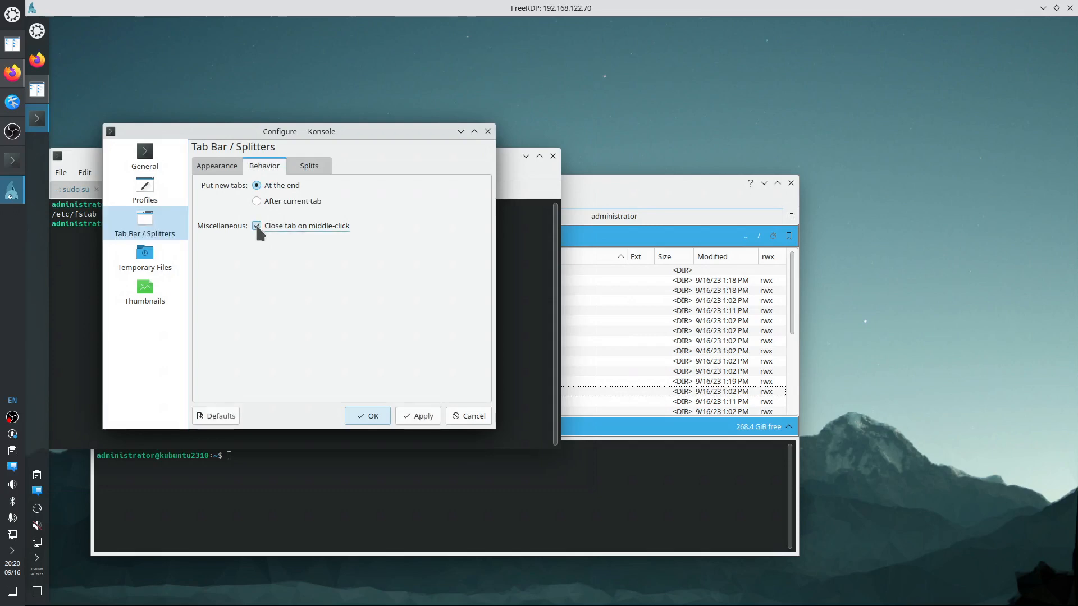
pyautogui.click(422, 418)
pyautogui.click(218, 168)
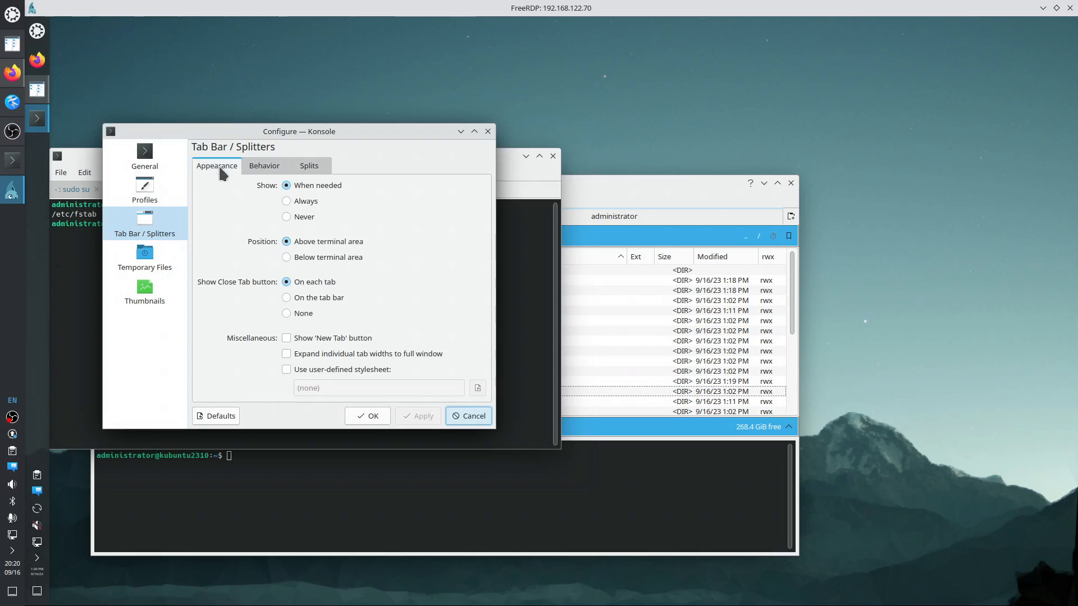
# Create a new Konsole profile with Underline files enabled in its miscellaneous mouse settings
pyautogui.click(151, 185)
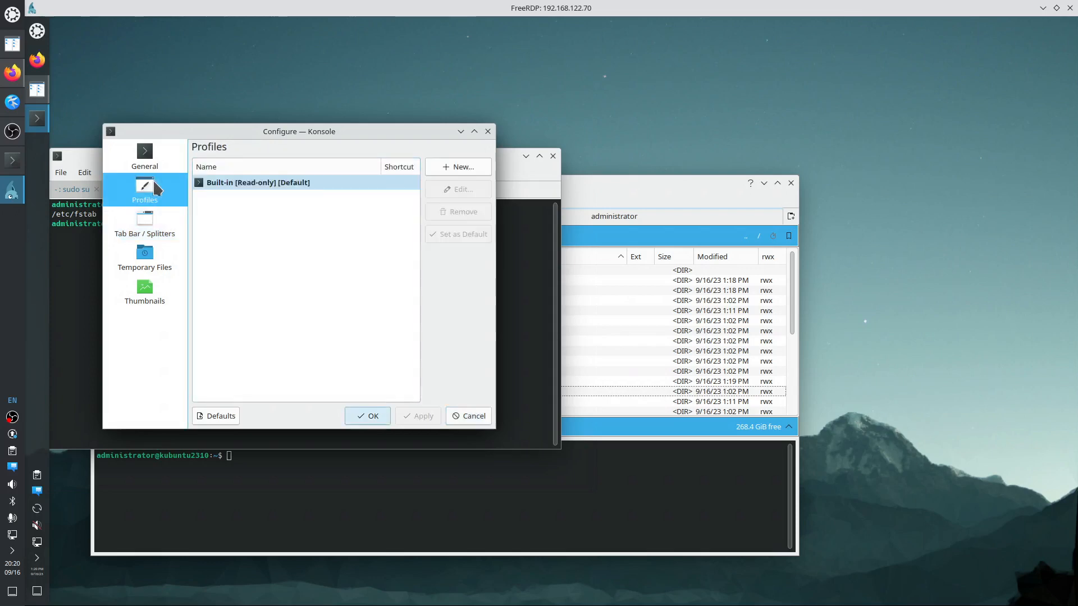
pyautogui.click(460, 167)
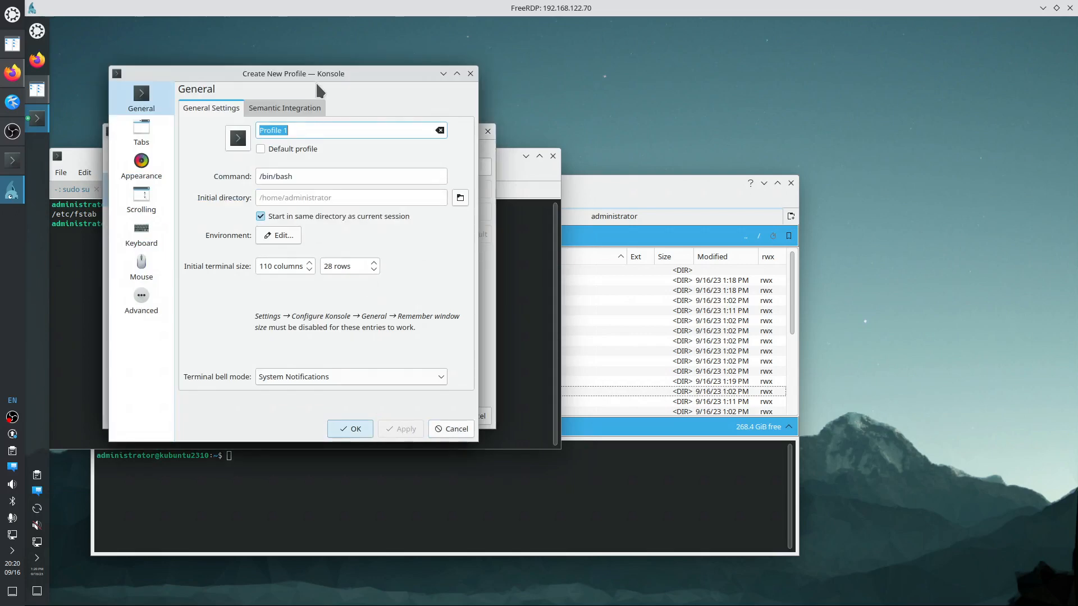
pyautogui.moveTo(318, 72); pyautogui.dragTo(646, 56)
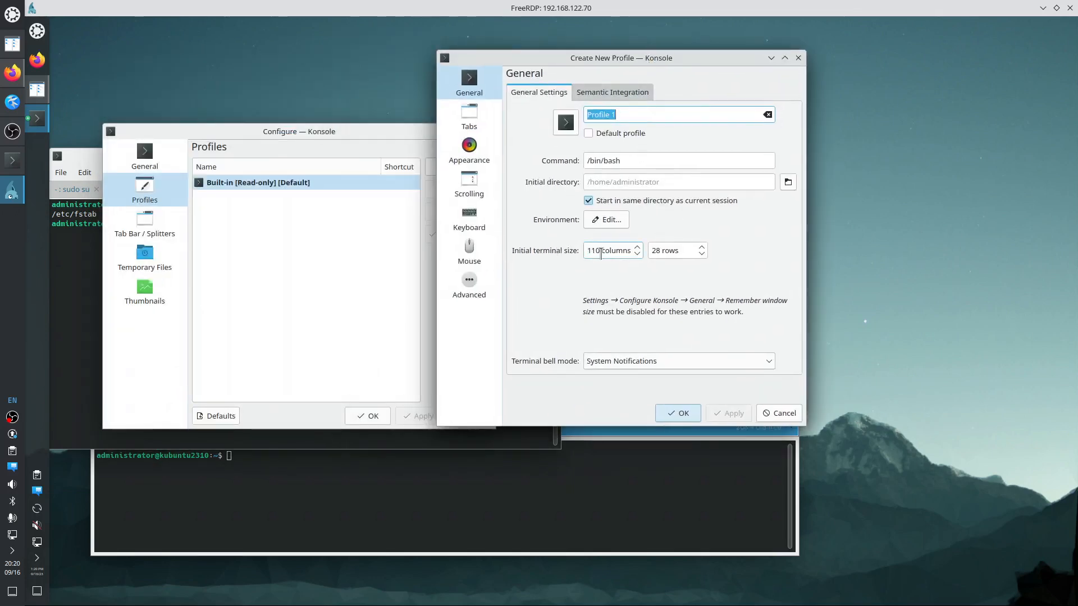
pyautogui.click(602, 96)
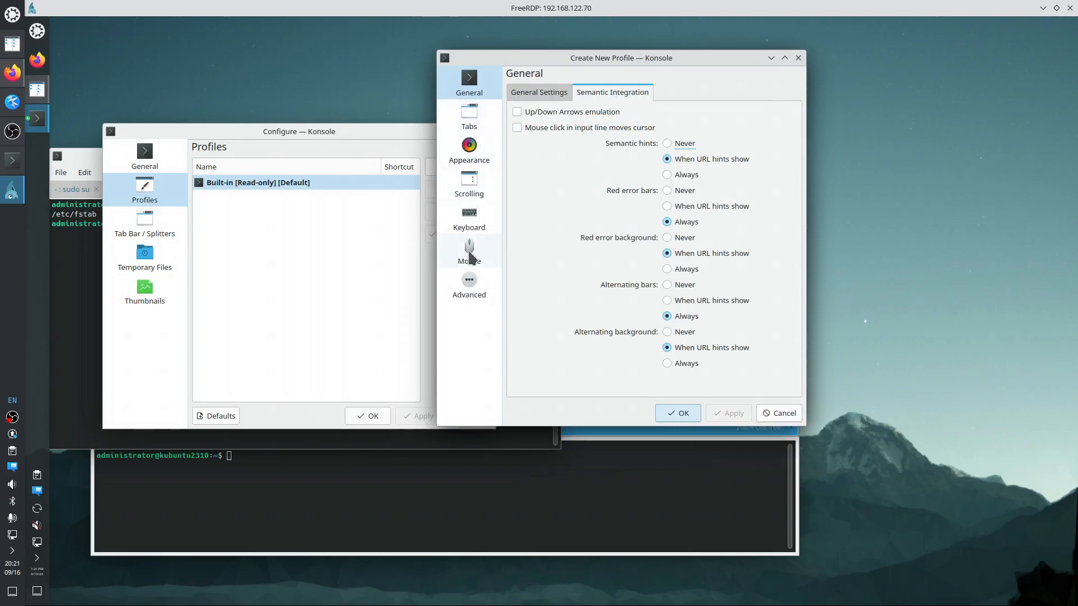
pyautogui.click(476, 261)
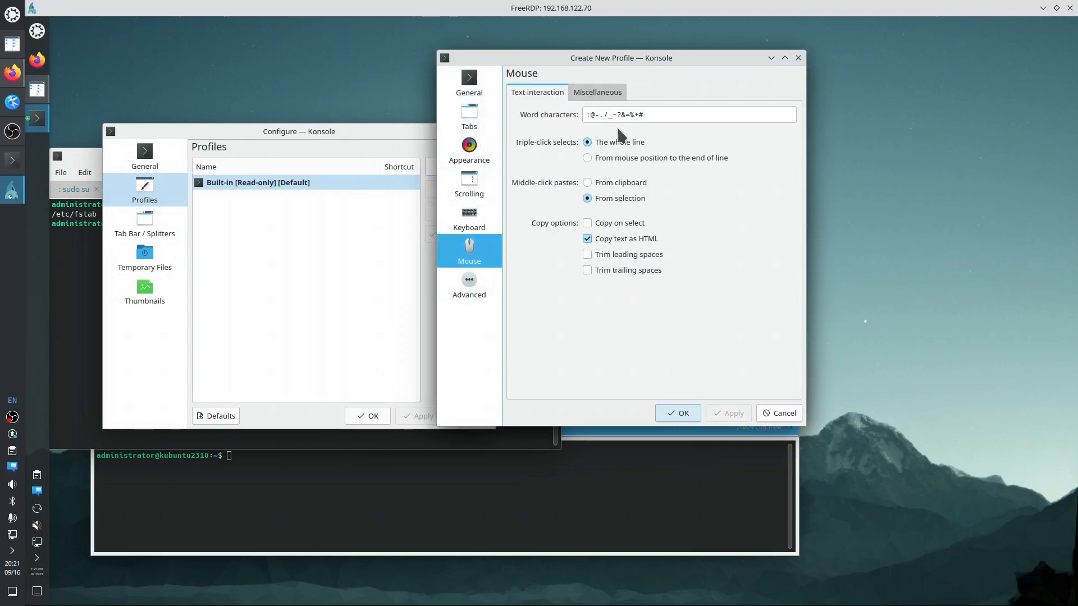
pyautogui.click(598, 92)
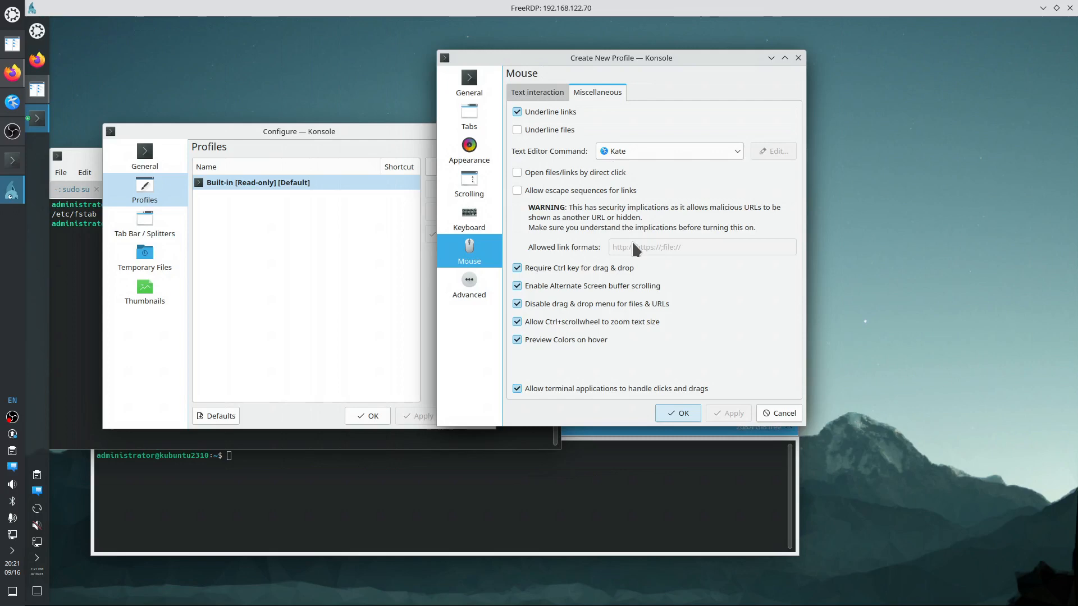
pyautogui.click(550, 133)
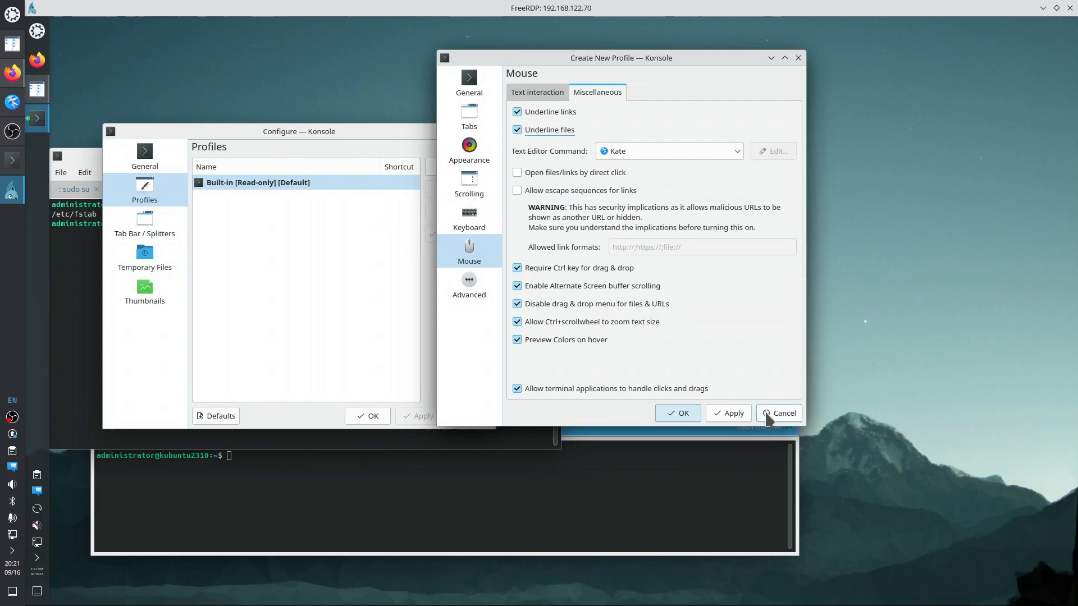
pyautogui.click(731, 413)
pyautogui.click(685, 414)
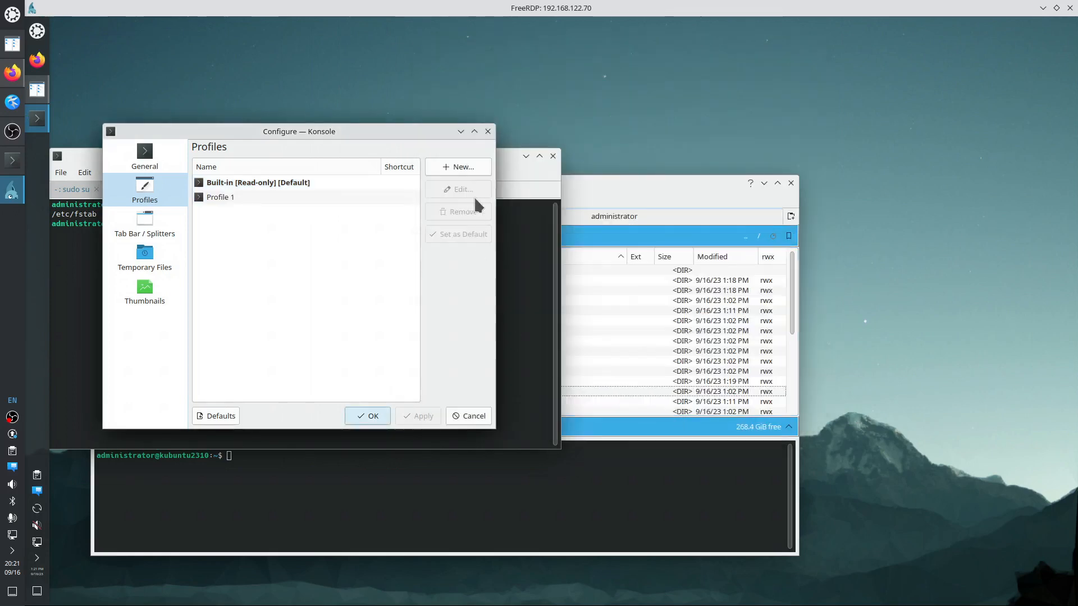
# Set Profile 1 as Konsole's default profile and close the configuration
pyautogui.click(224, 197)
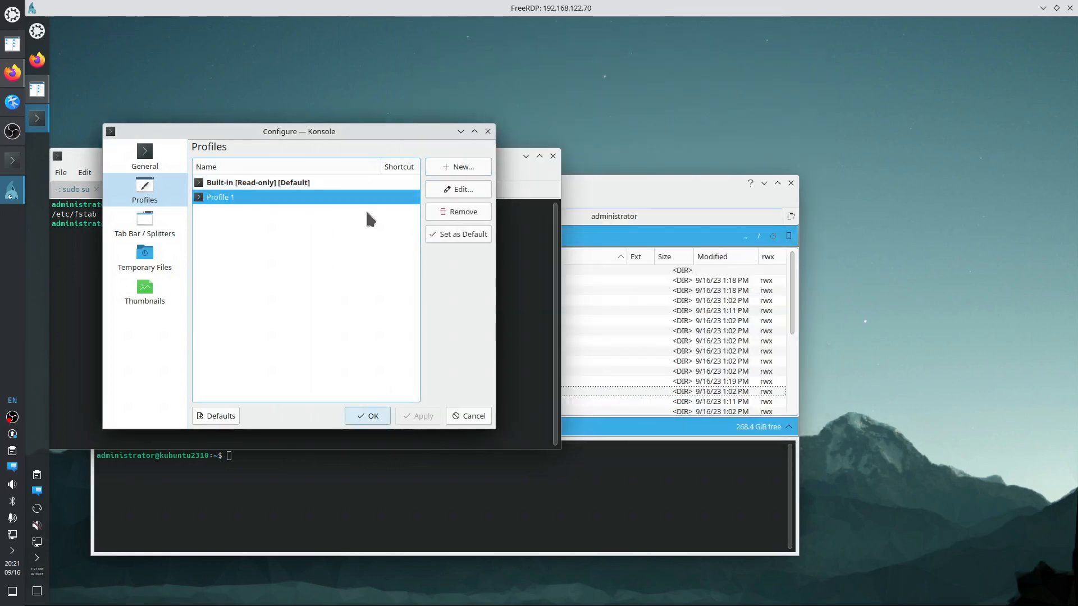
pyautogui.click(468, 236)
pyautogui.click(488, 131)
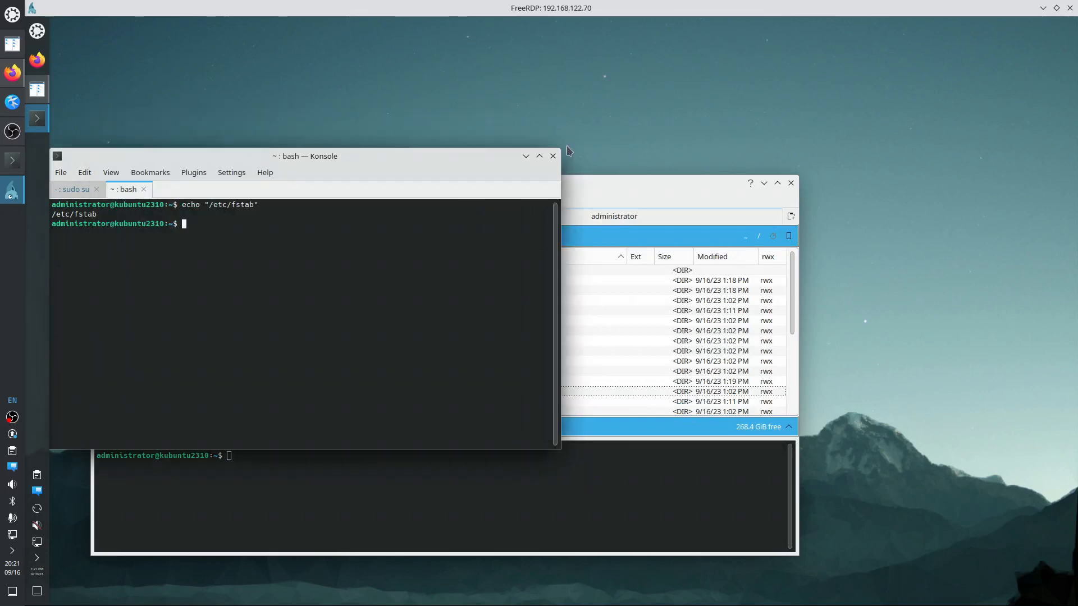
# Keep the Konsole window open by cancelling its closing, and copy the echo "/etc/fstab" command line from the terminal
pyautogui.click(554, 158)
pyautogui.click(377, 374)
pyautogui.moveTo(182, 204); pyautogui.dragTo(247, 206)
pyautogui.rightClick(243, 205)
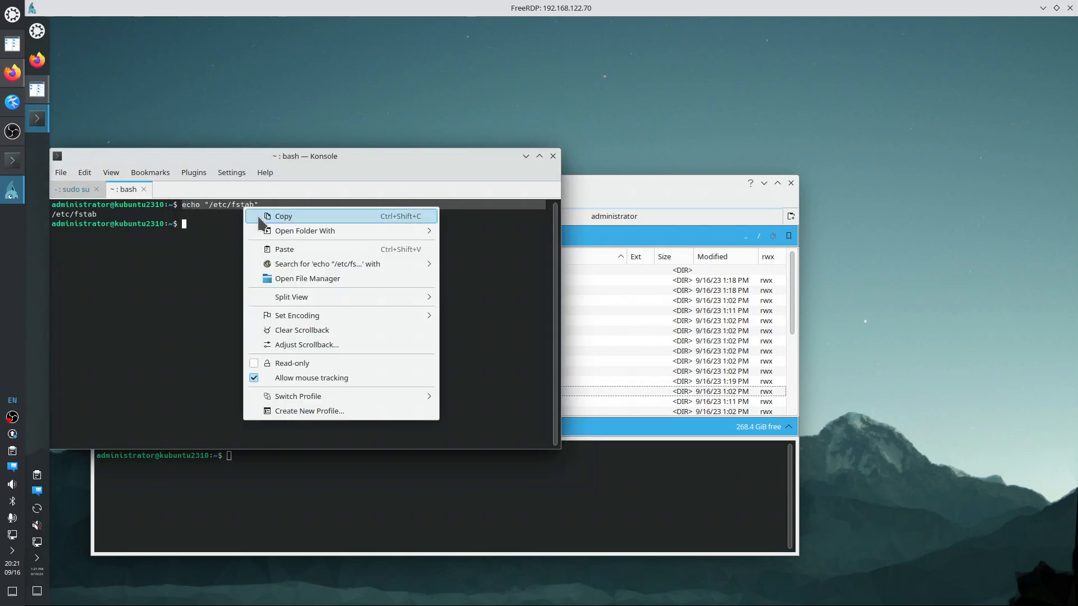
pyautogui.click(264, 219)
# Close the whole Konsole window despite its running process and launch a new Konsole on the remote desktop
pyautogui.click(553, 156)
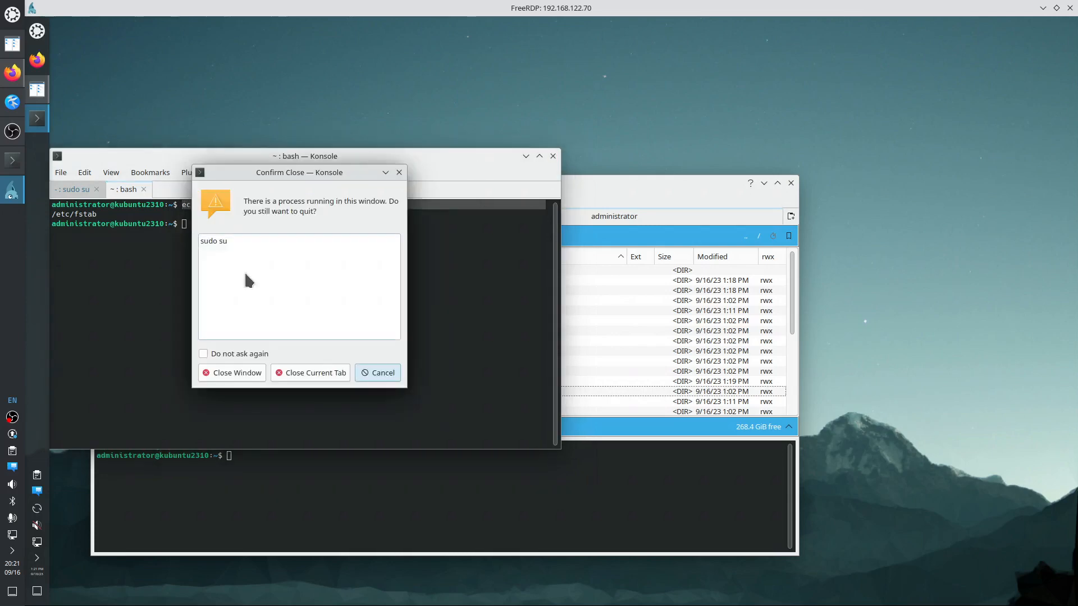
pyautogui.click(254, 374)
pyautogui.click(37, 31)
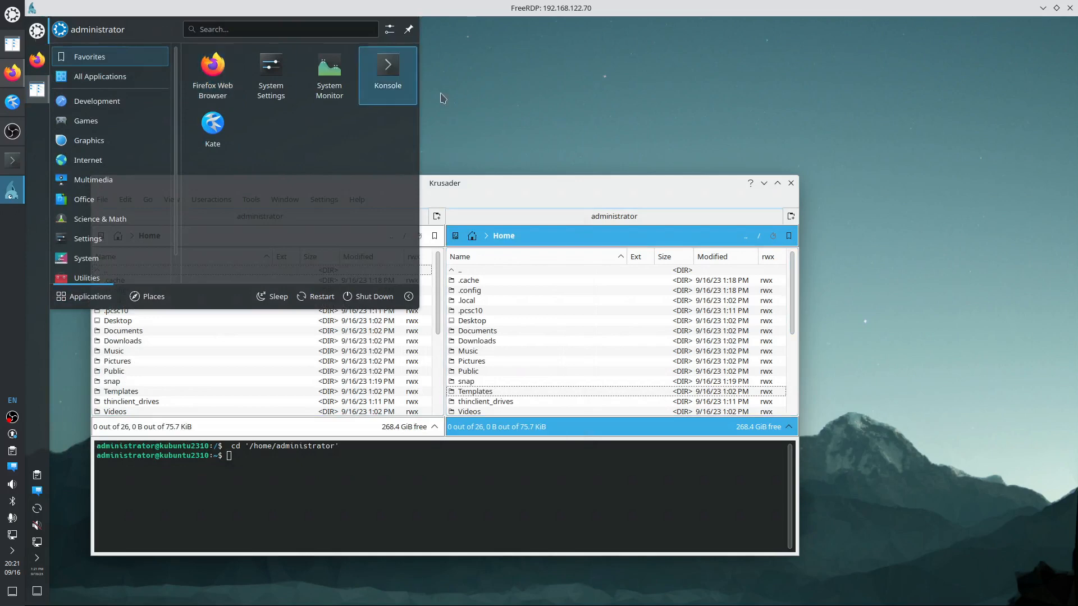
pyautogui.click(396, 79)
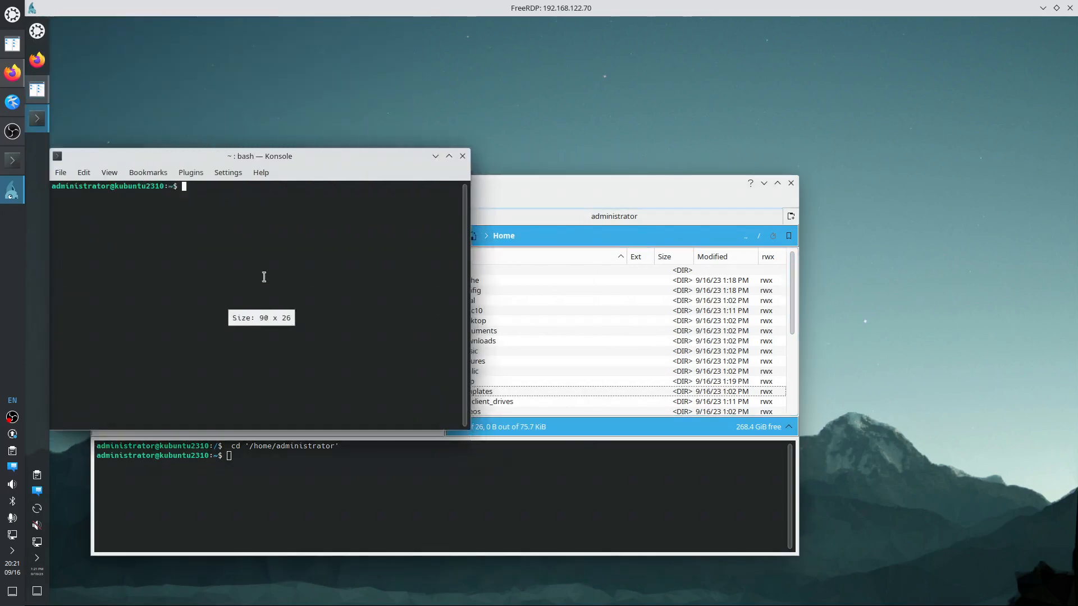
# Run echo "/etc/fstab" in the terminal and open the printed file path in the text editor
pyautogui.write('echo "/etc/fstab"')
pyautogui.press('Return')
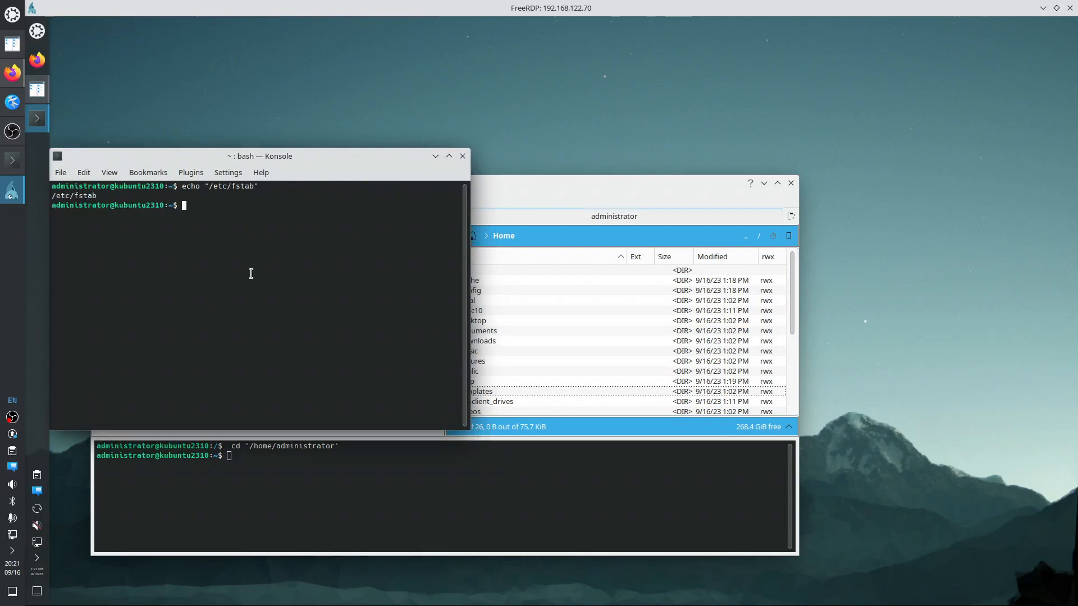
pyautogui.click(77, 196)
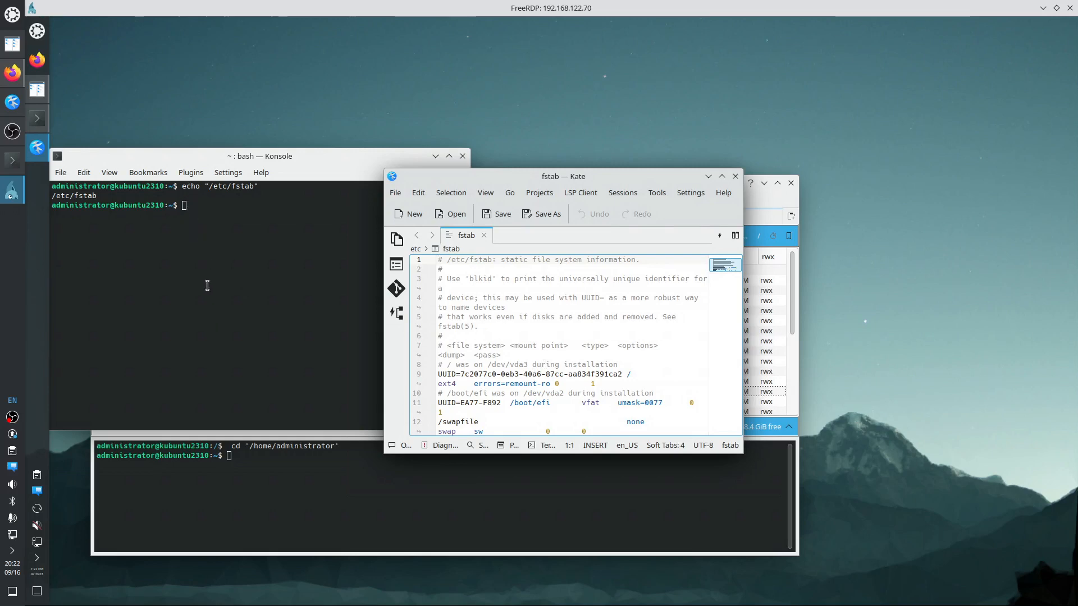
# Tile the Kate window to the right half of the screen and close the fstab document
pyautogui.click(195, 241)
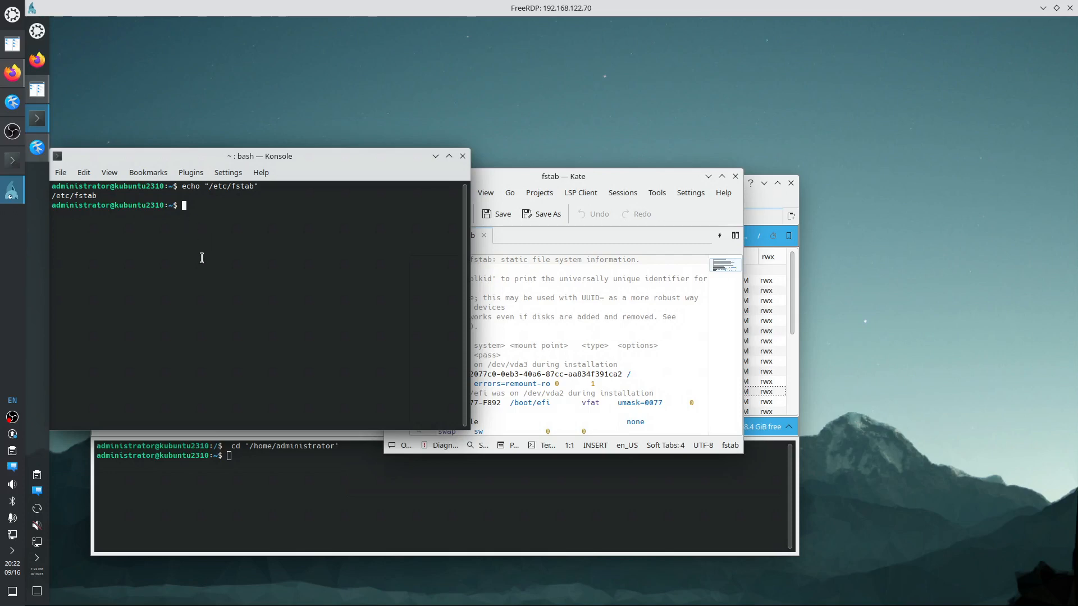
pyautogui.click(562, 174)
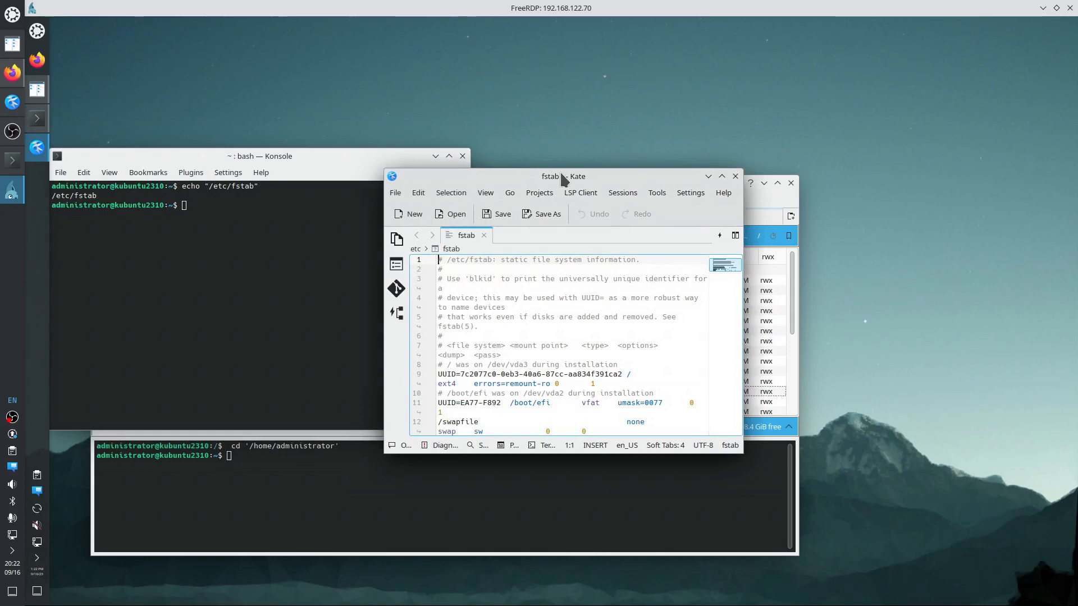
pyautogui.moveTo(561, 174); pyautogui.dragTo(1076, 303)
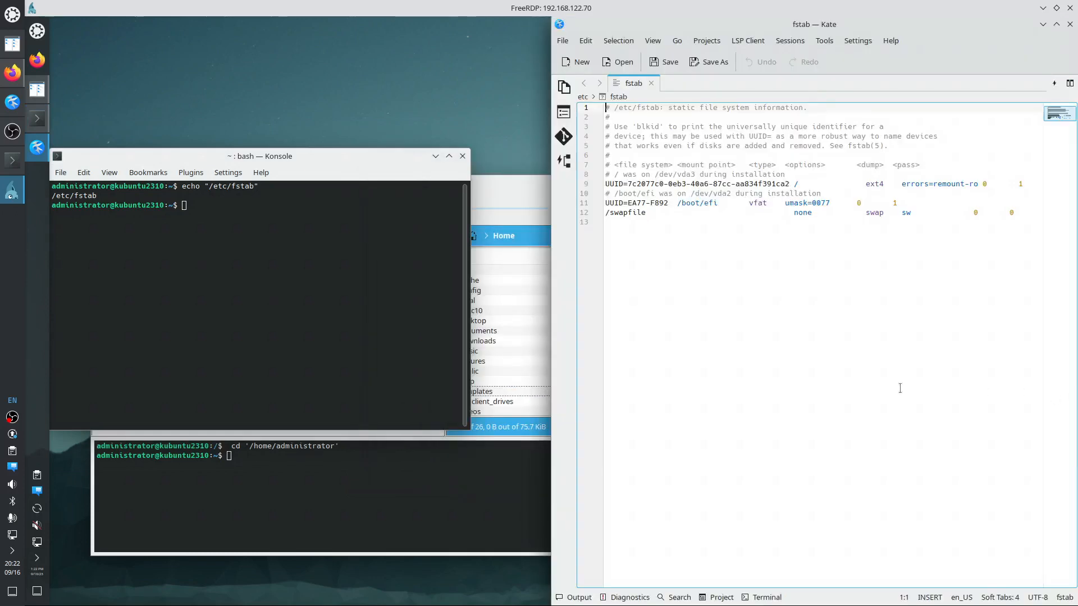
pyautogui.middleClick(632, 83)
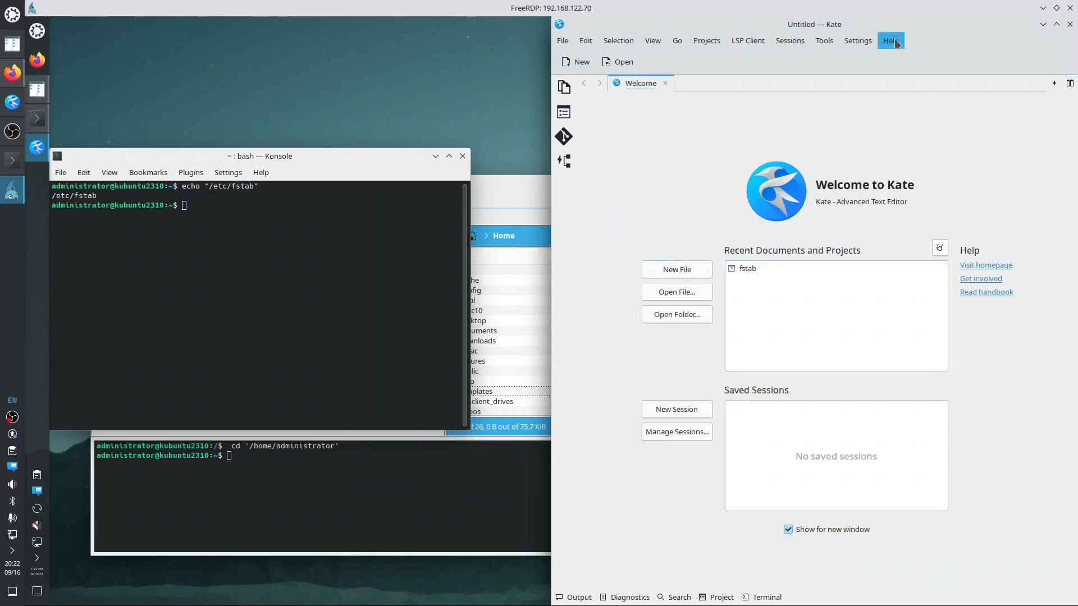
# Find the "welc" setting in Kate's configuration, disable Show welcome view for new windows and apply the change
pyautogui.click(849, 42)
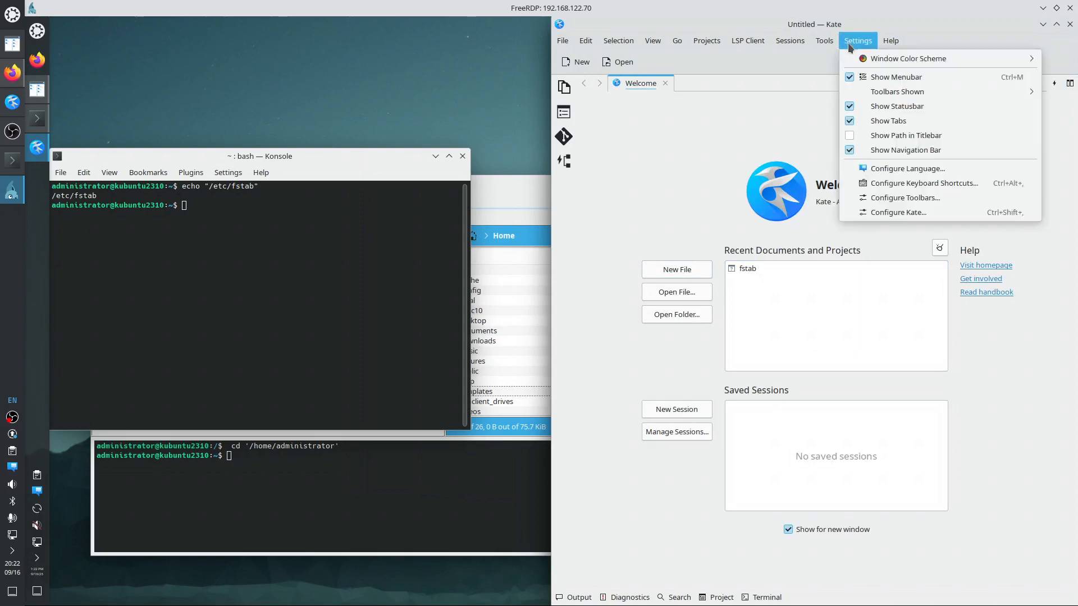
pyautogui.click(875, 215)
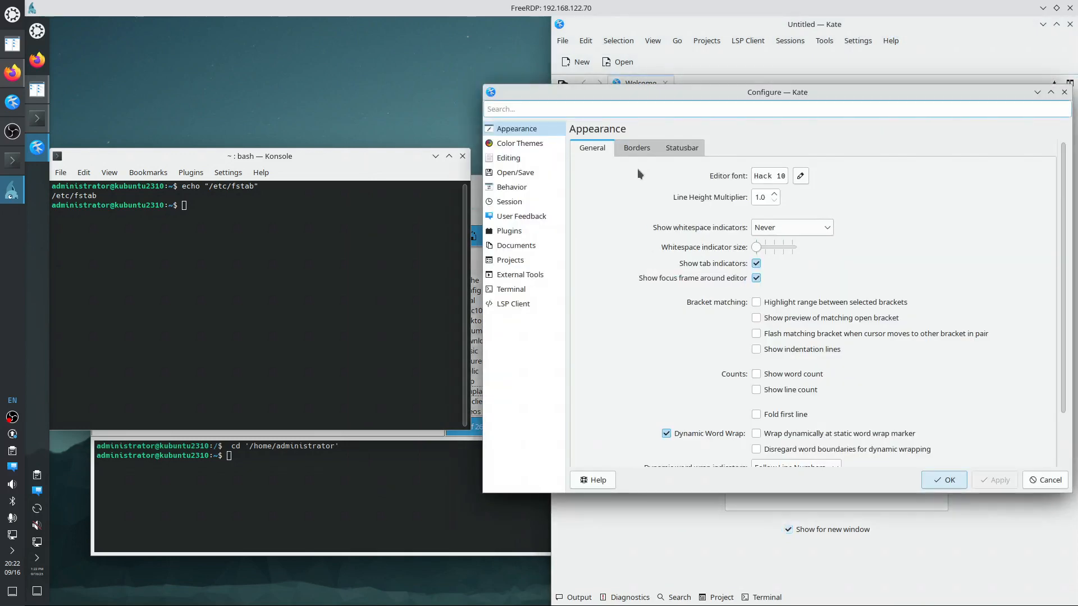
pyautogui.write('welc')
pyautogui.click(601, 271)
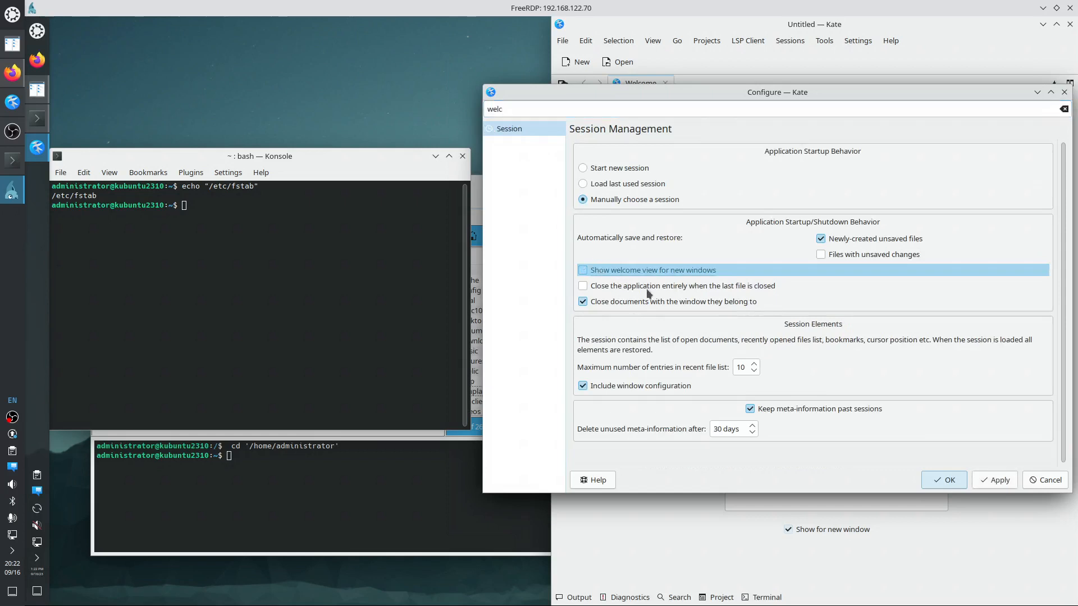
pyautogui.click(995, 480)
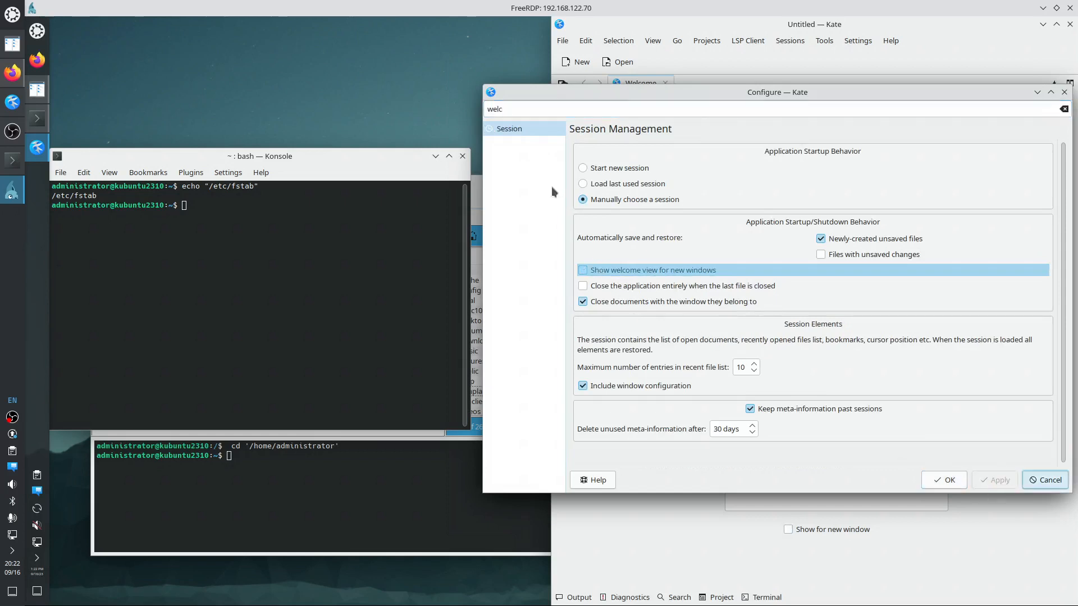
# Search Kate's settings for "auto", disable automatic bracket closing, auto completion and auto selection of the first completion entry, and apply
pyautogui.moveTo(520, 110); pyautogui.dragTo(477, 107)
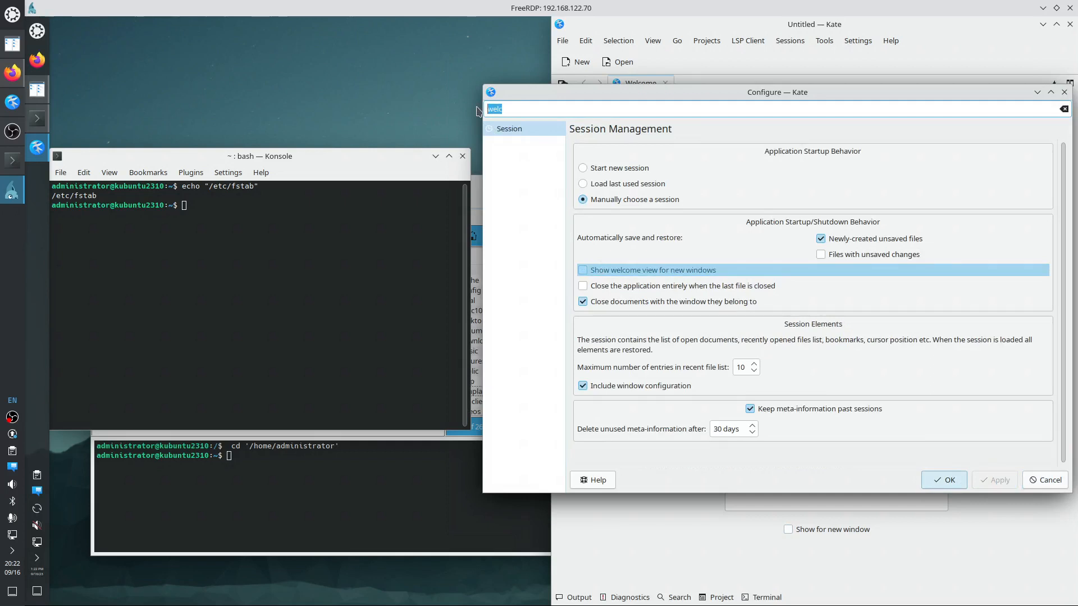
pyautogui.write('auto')
pyautogui.click(513, 147)
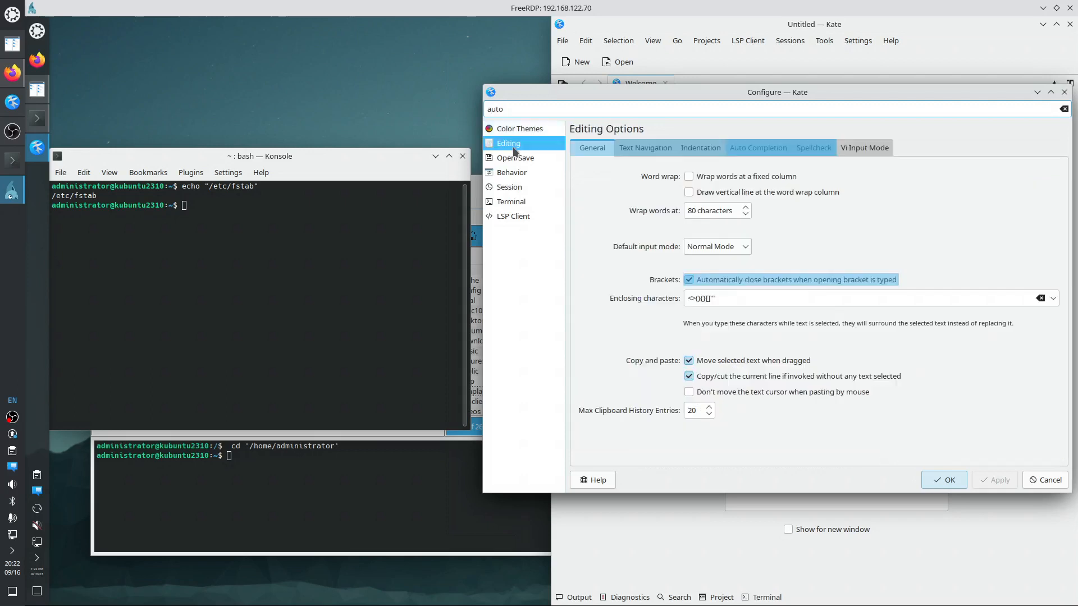
pyautogui.click(690, 282)
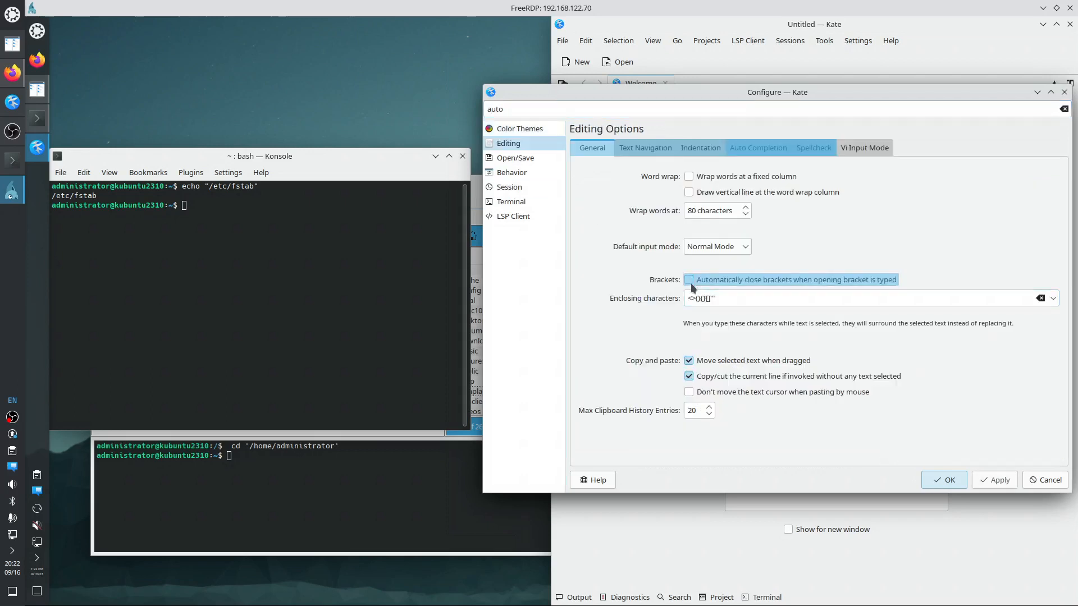
pyautogui.click(767, 147)
pyautogui.click(738, 187)
pyautogui.click(733, 202)
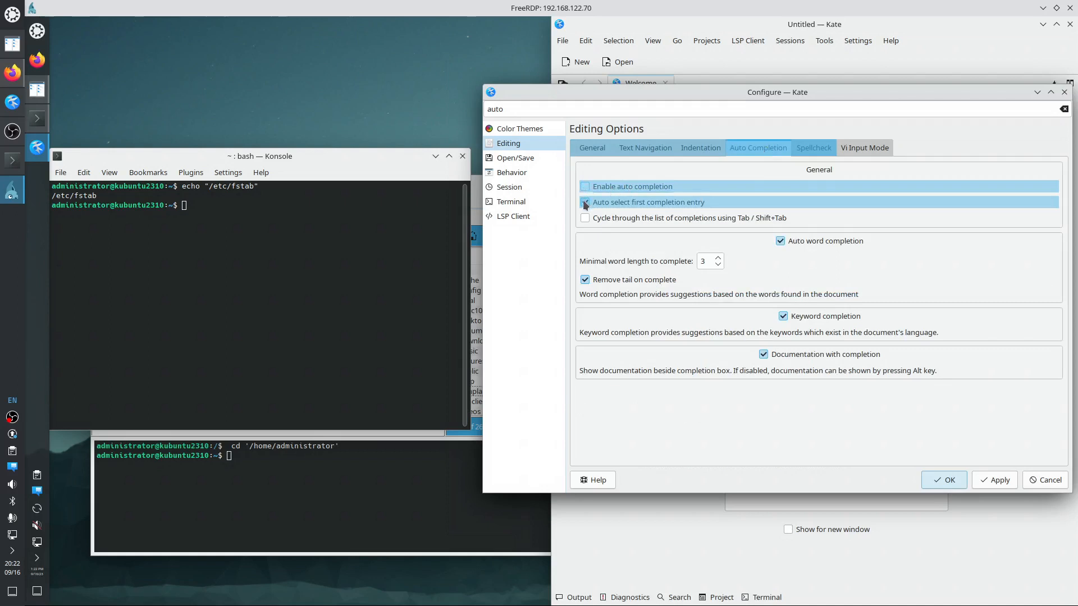
pyautogui.click(994, 480)
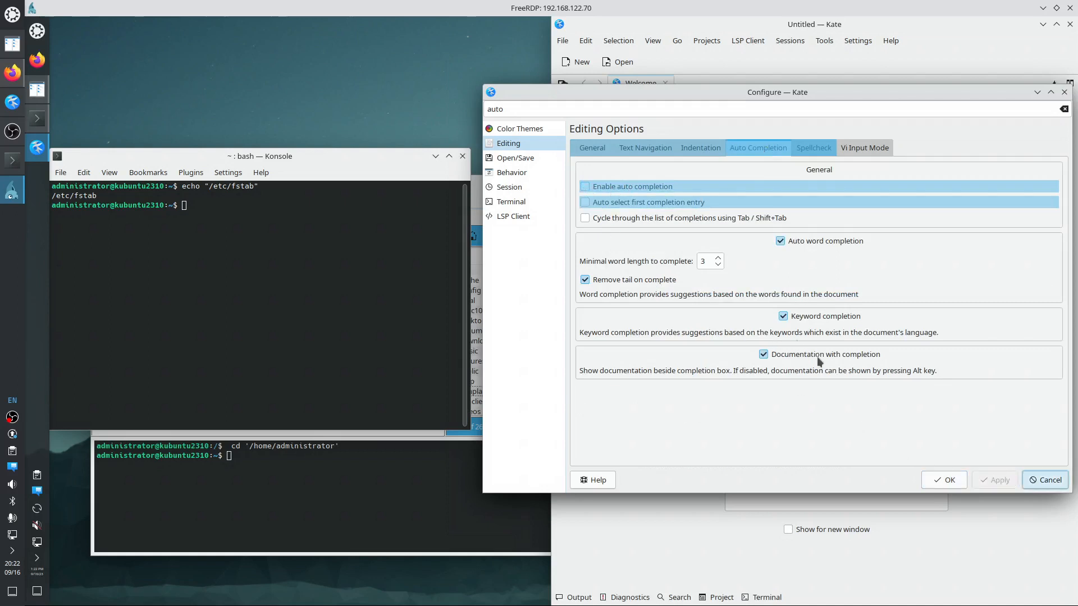
# Review Kate's spellcheck, indentation, text navigation and general editing options, then close the configuration
pyautogui.click(808, 151)
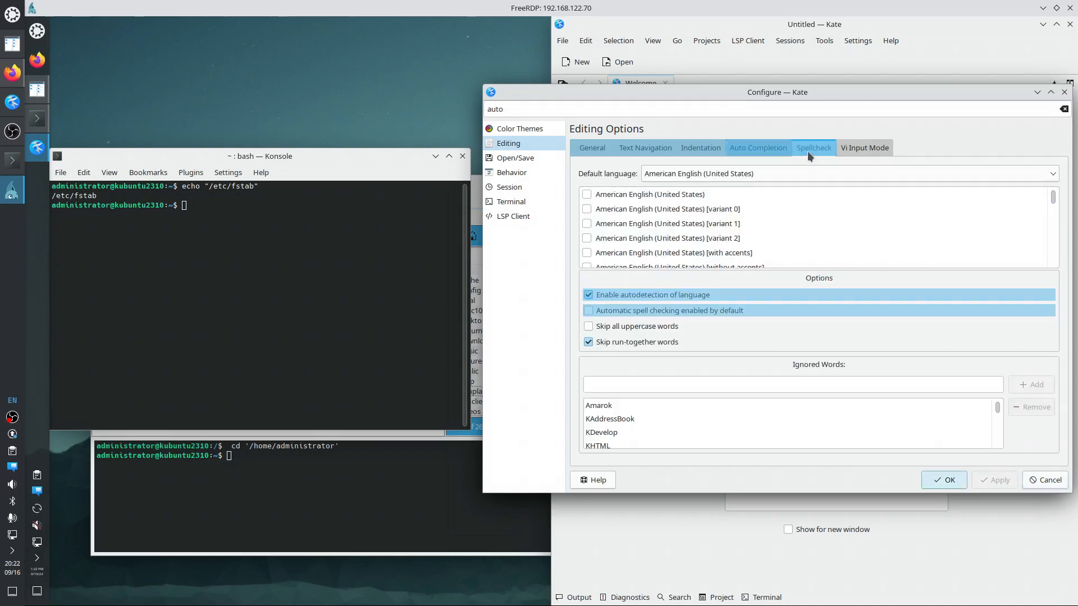
pyautogui.click(697, 147)
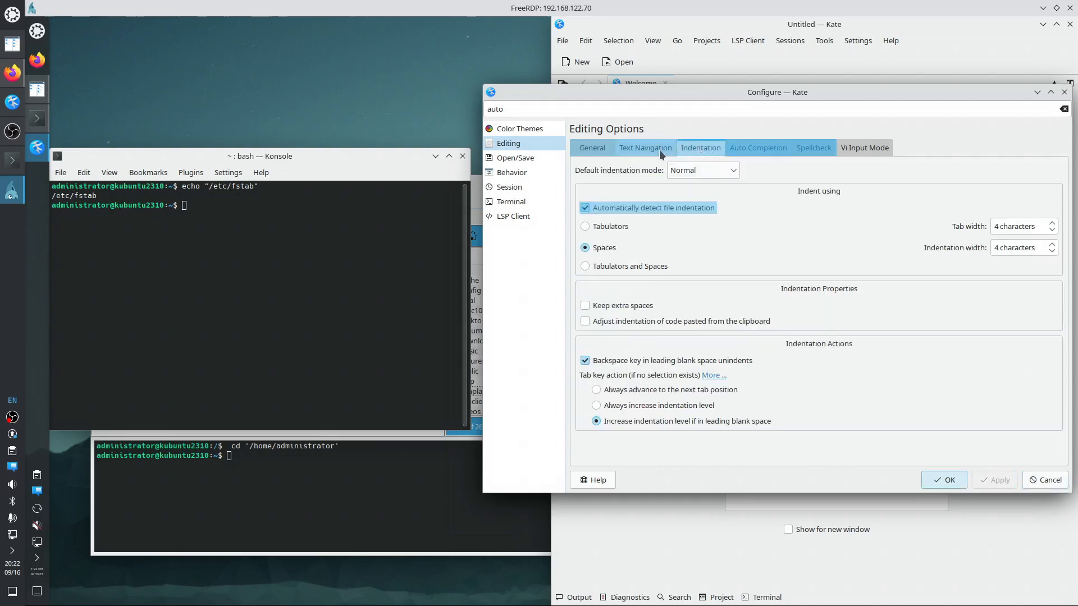
pyautogui.click(659, 149)
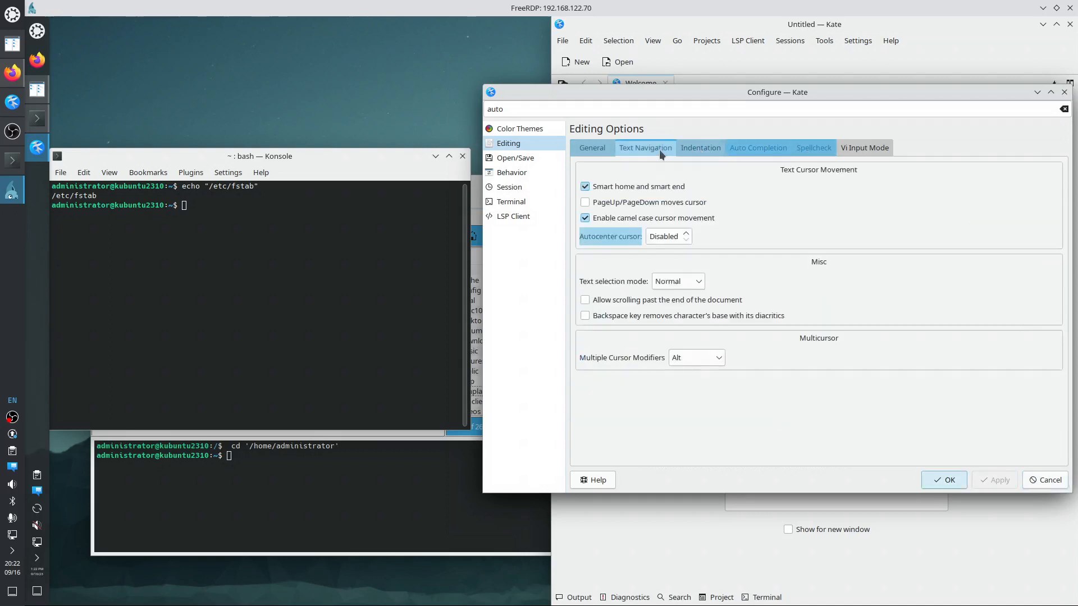
pyautogui.click(589, 146)
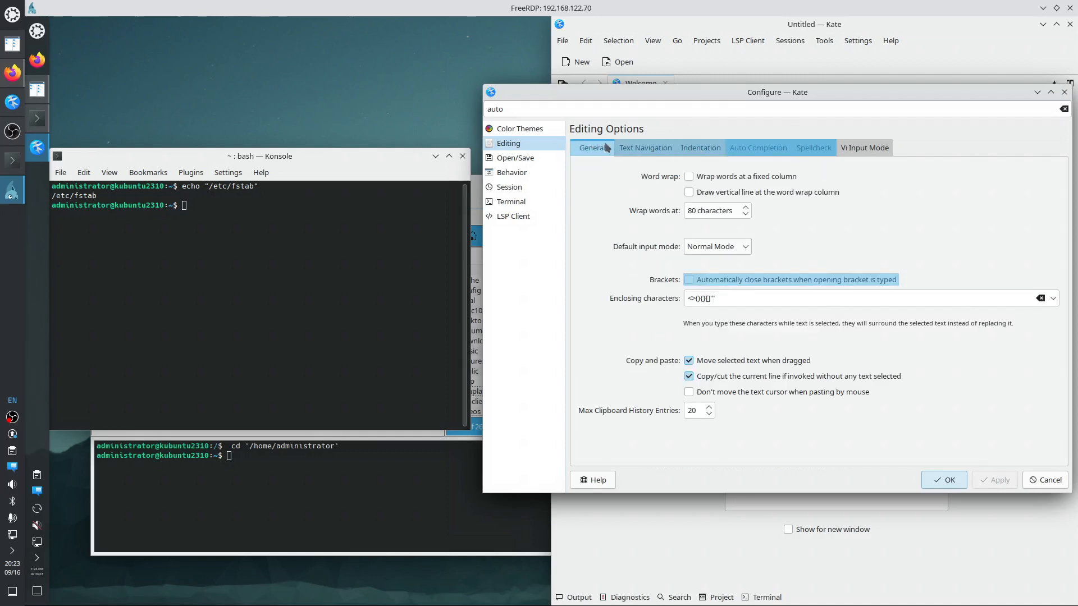
pyautogui.click(1064, 92)
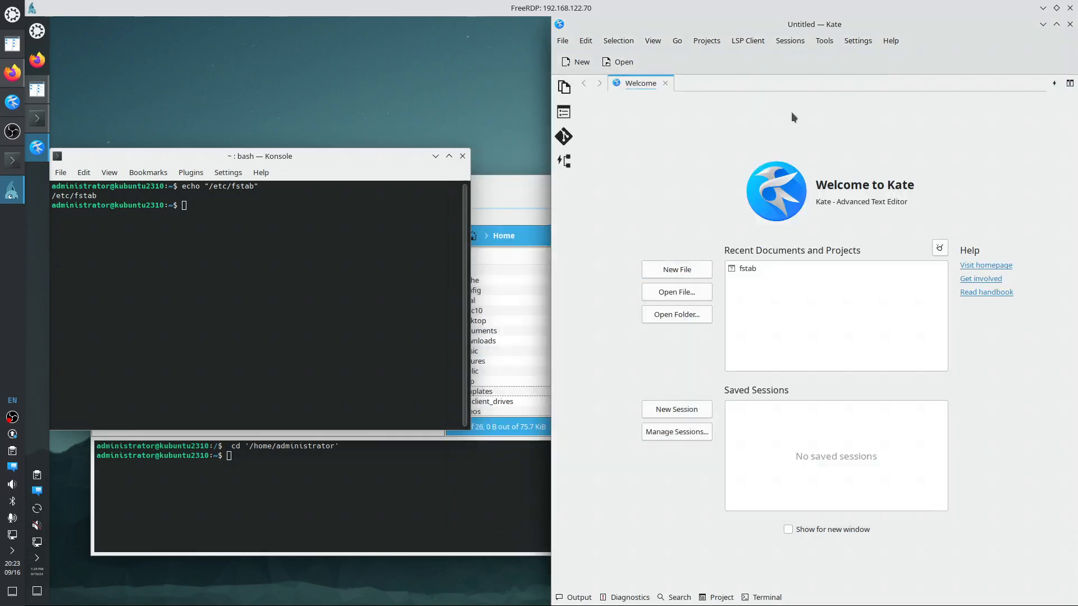
# Close Kate and relaunch it from the remote desktop's favorites to check how it starts
pyautogui.click(1070, 24)
pyautogui.click(37, 31)
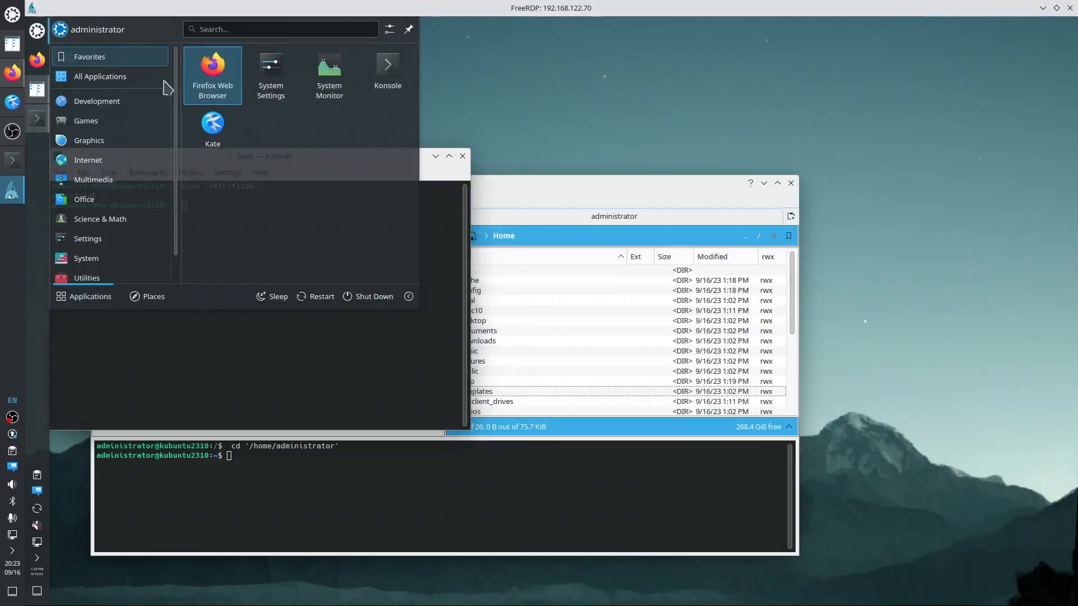
pyautogui.click(215, 136)
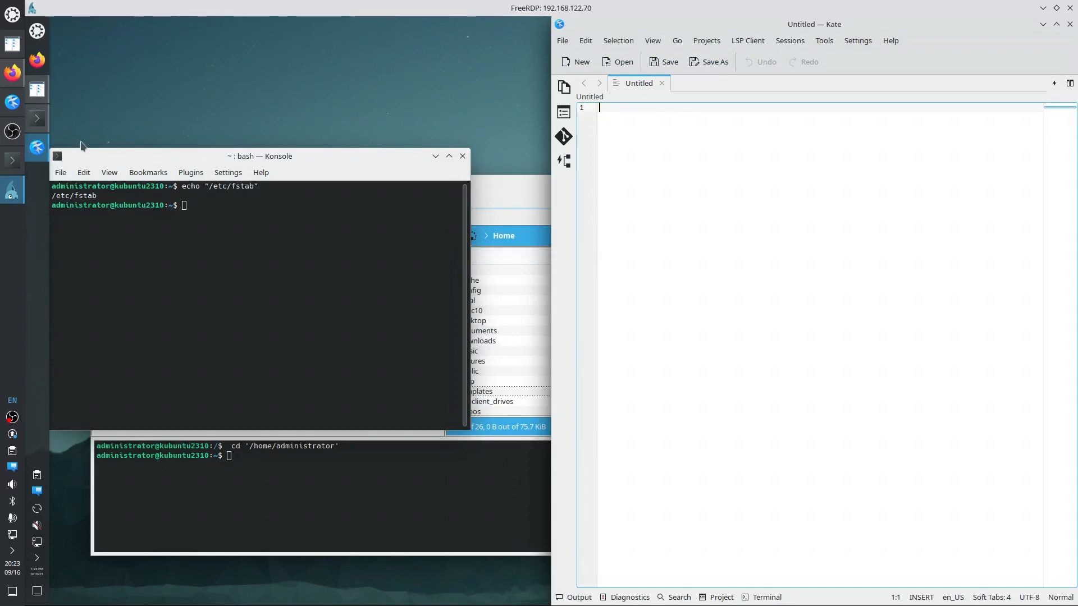
# Switch to Firefox on the host and review the Kate and Konsole entries in the Terraforming KDE Plasma notes
pyautogui.click(12, 73)
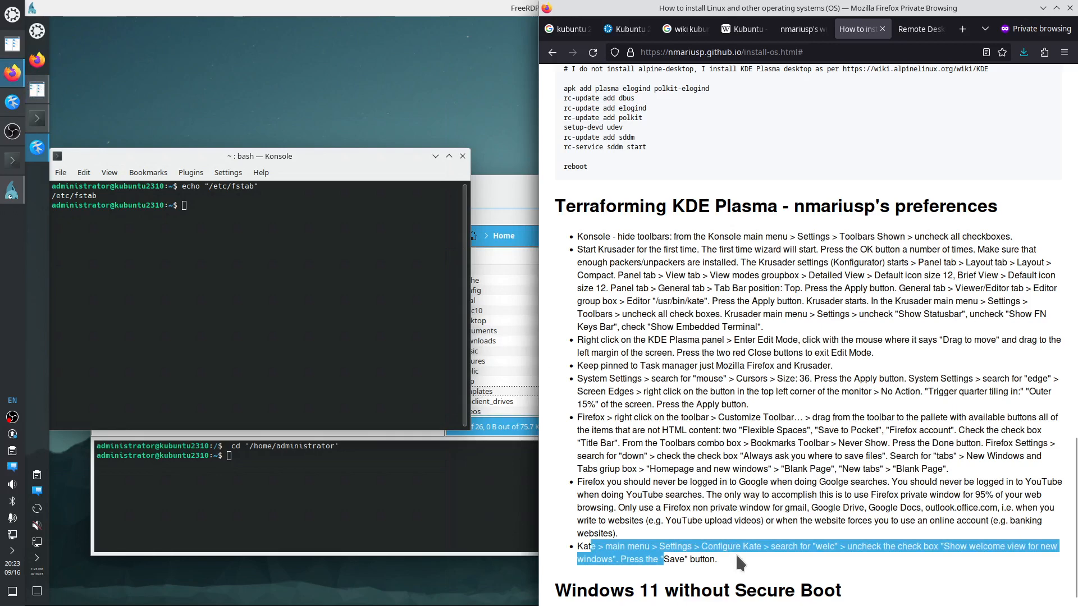
pyautogui.click(732, 551)
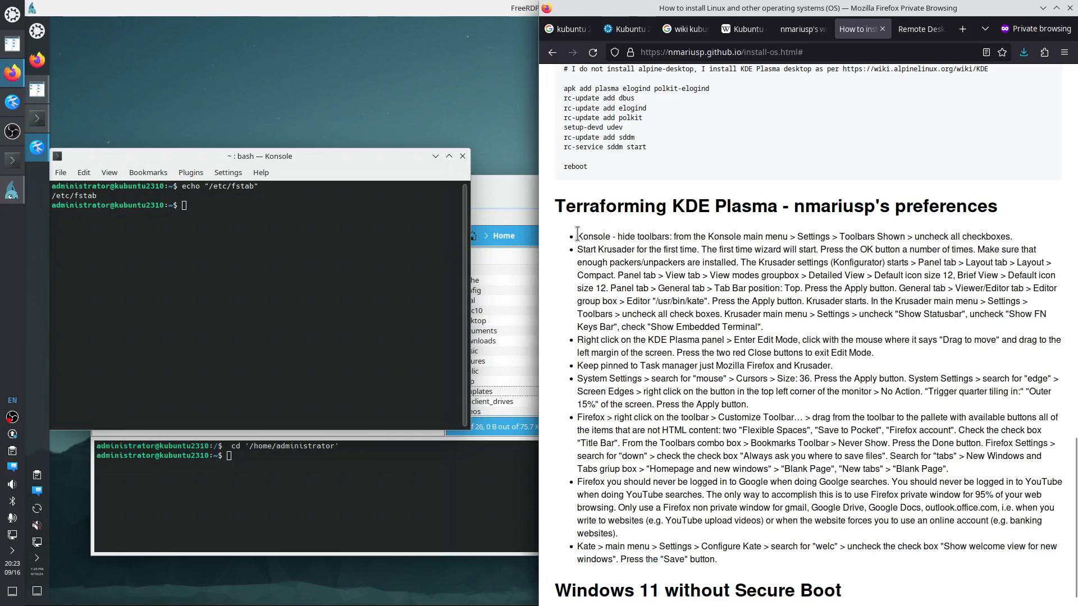
pyautogui.moveTo(577, 237); pyautogui.dragTo(941, 236)
# Open a second tab in the remote Konsole window and close it again
pyautogui.click(351, 299)
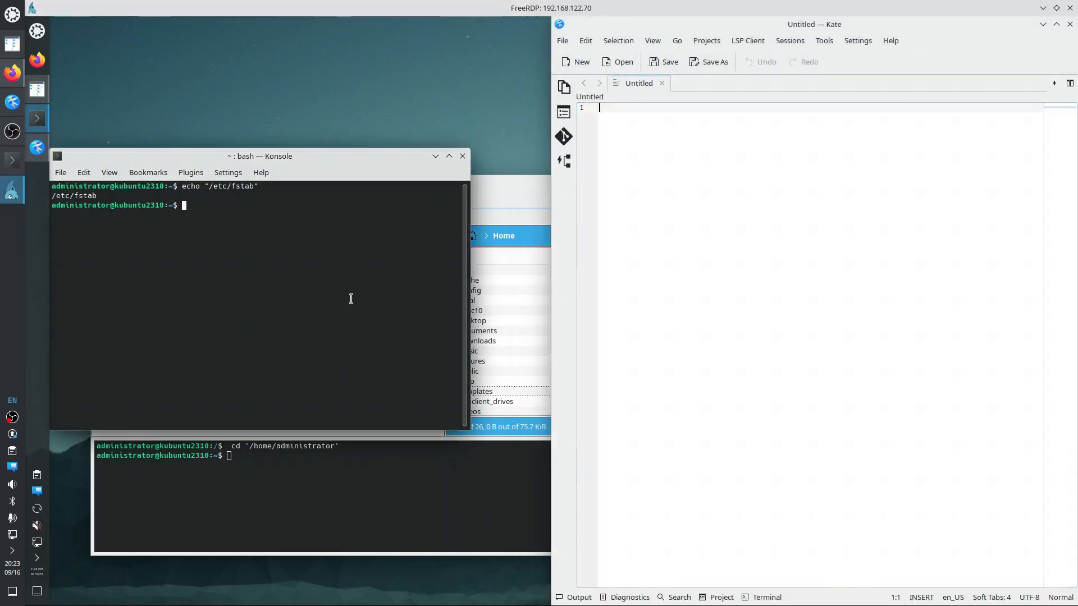
pyautogui.hotkey('ctrl', 'shift', 't')
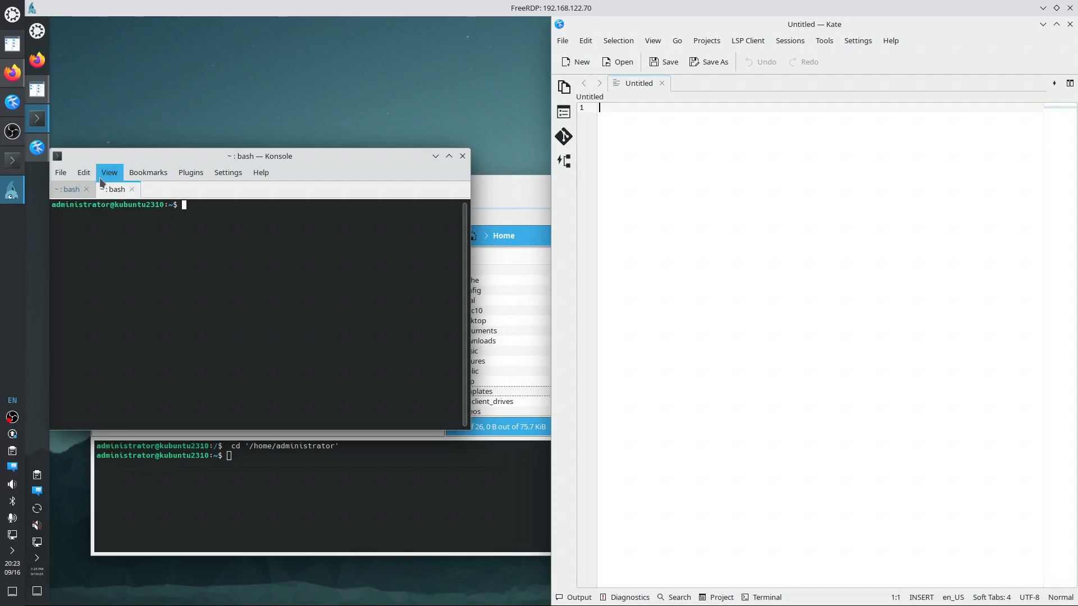
pyautogui.click(132, 190)
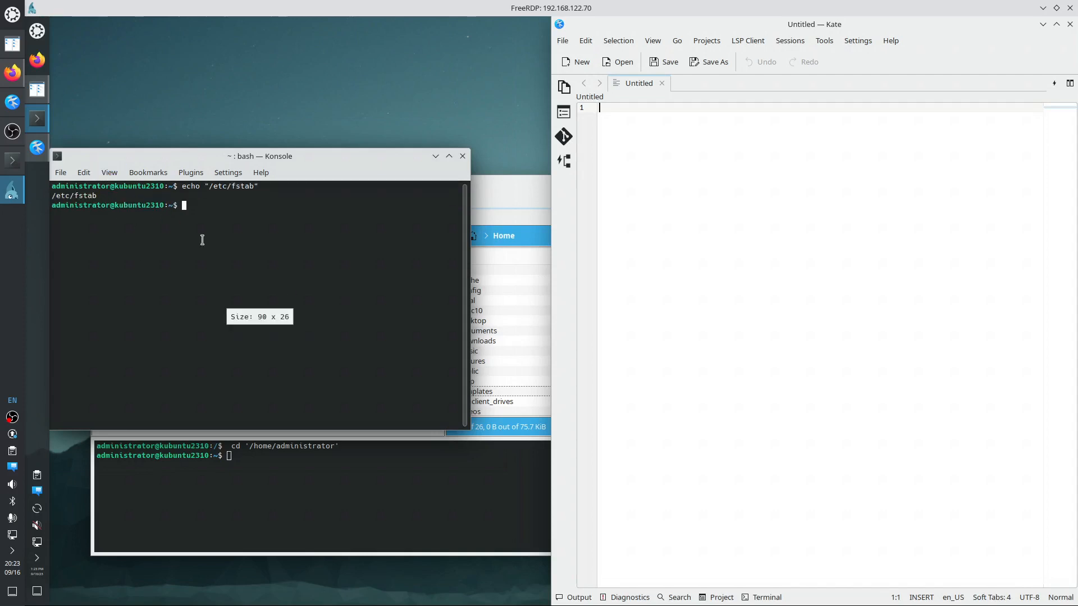
# Close Kate on the remote desktop and switch to the host's Konsole window with the remote root session
pyautogui.click(1070, 25)
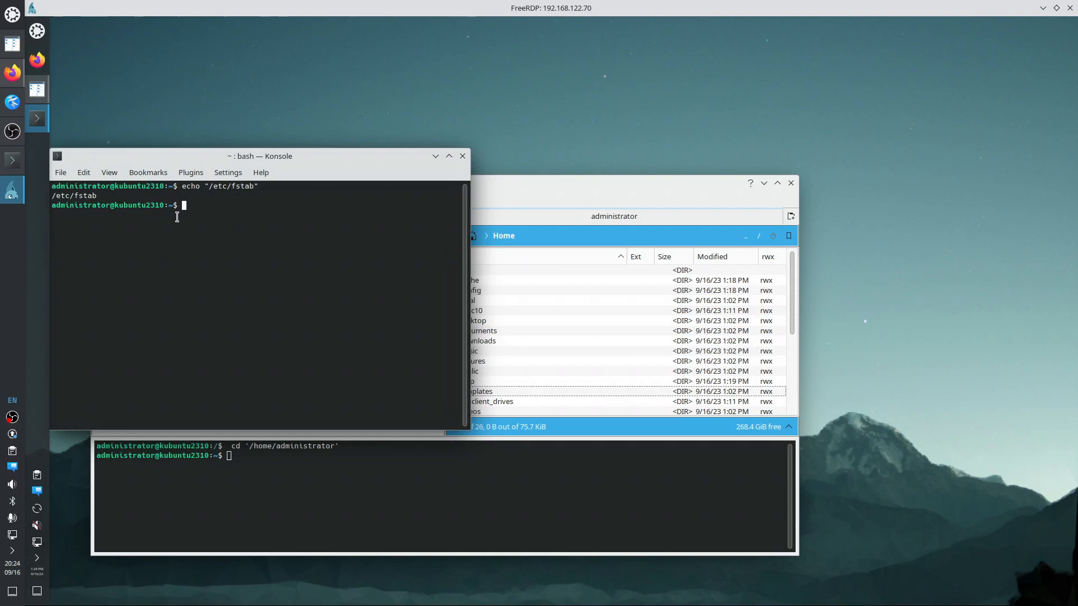
pyautogui.click(12, 161)
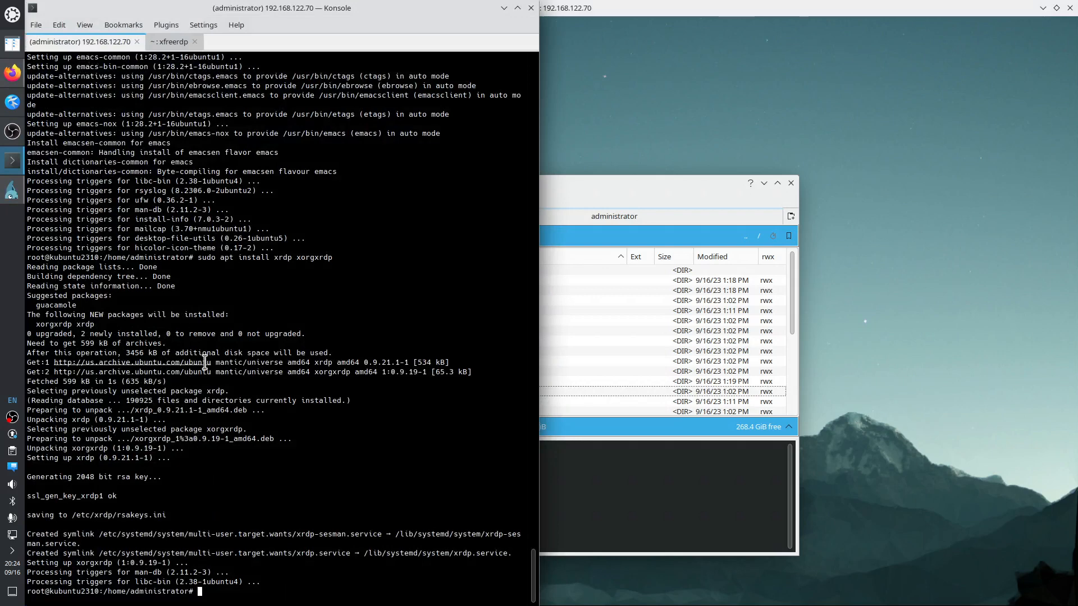
# Look back through the remote root session's output and highlight the command sudo apt install xrdp xorgxrdp
pyautogui.scroll(9, 243, 218)
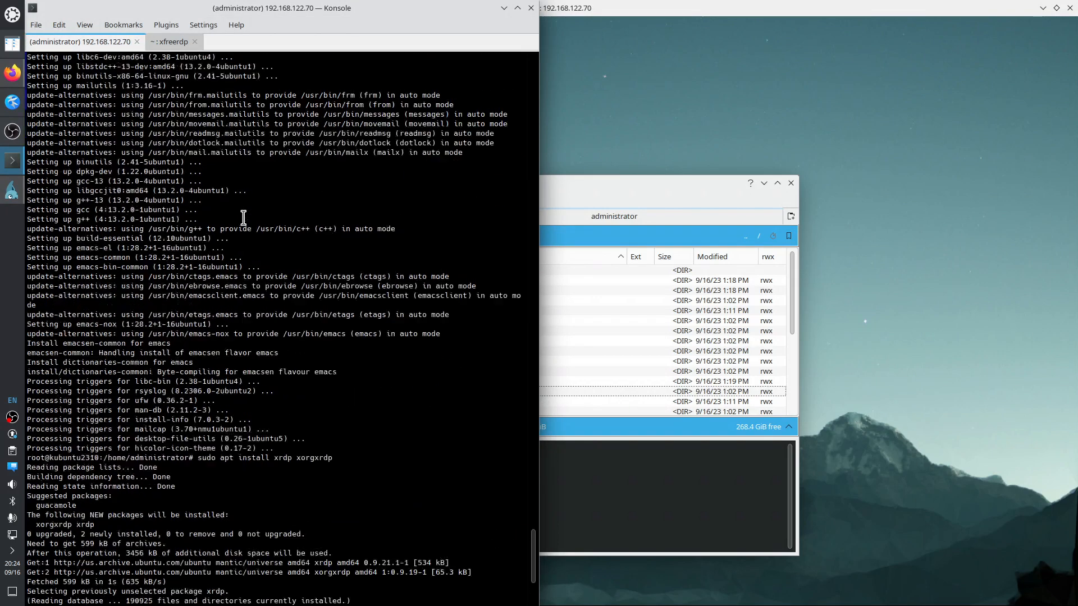
pyautogui.scroll(2, 243, 218)
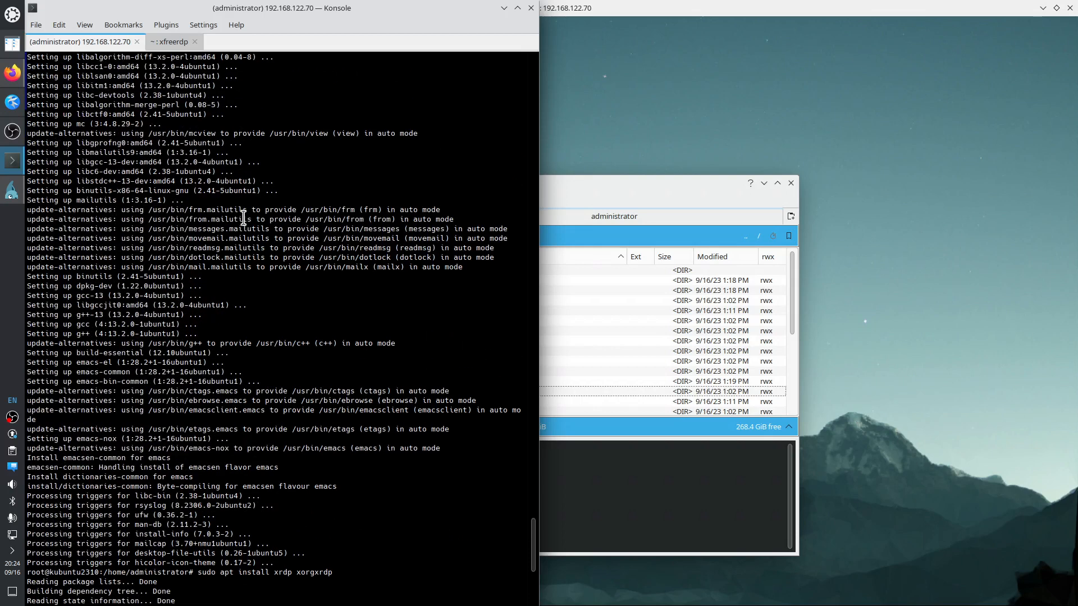
pyautogui.scroll(-2, 243, 218)
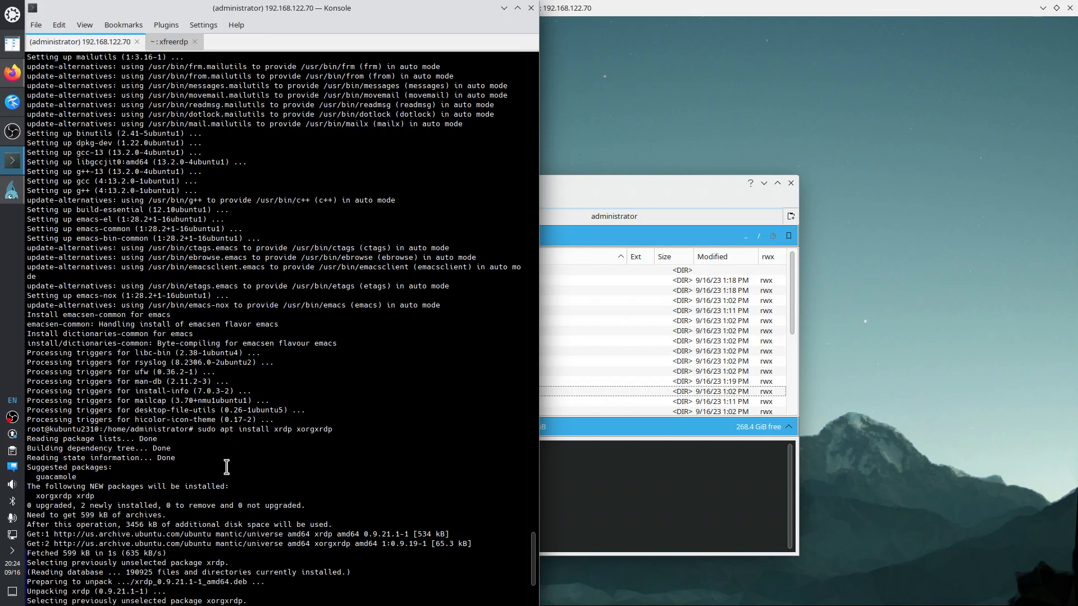
pyautogui.moveTo(198, 431); pyautogui.dragTo(337, 429)
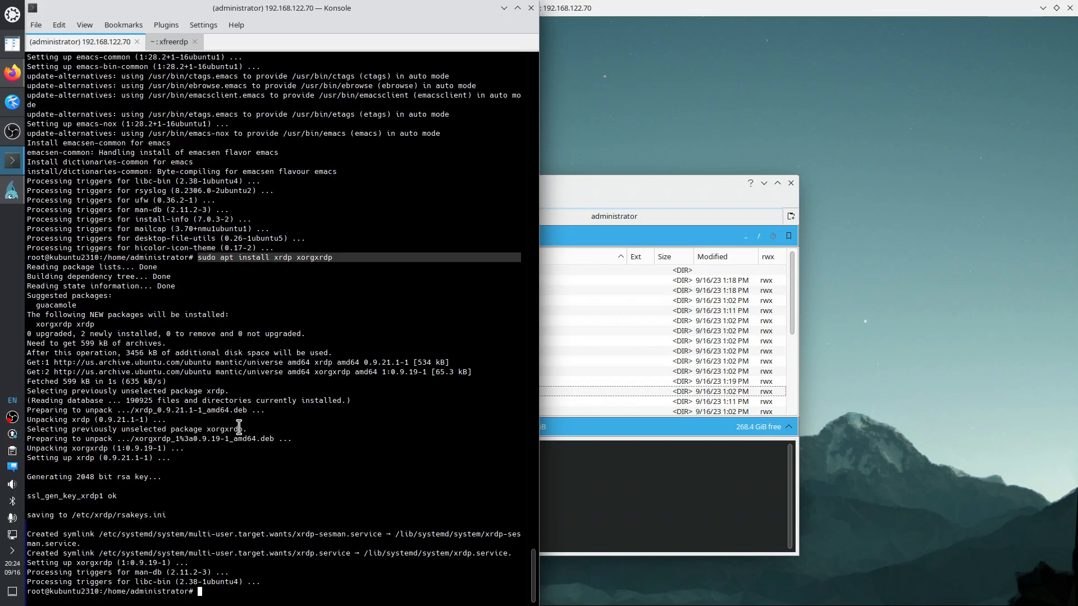
# Glance at the remote desktop, return to the host's Konsole xfreerdp session, and highlight the latest full xfreerdp command
pyautogui.click(16, 163)
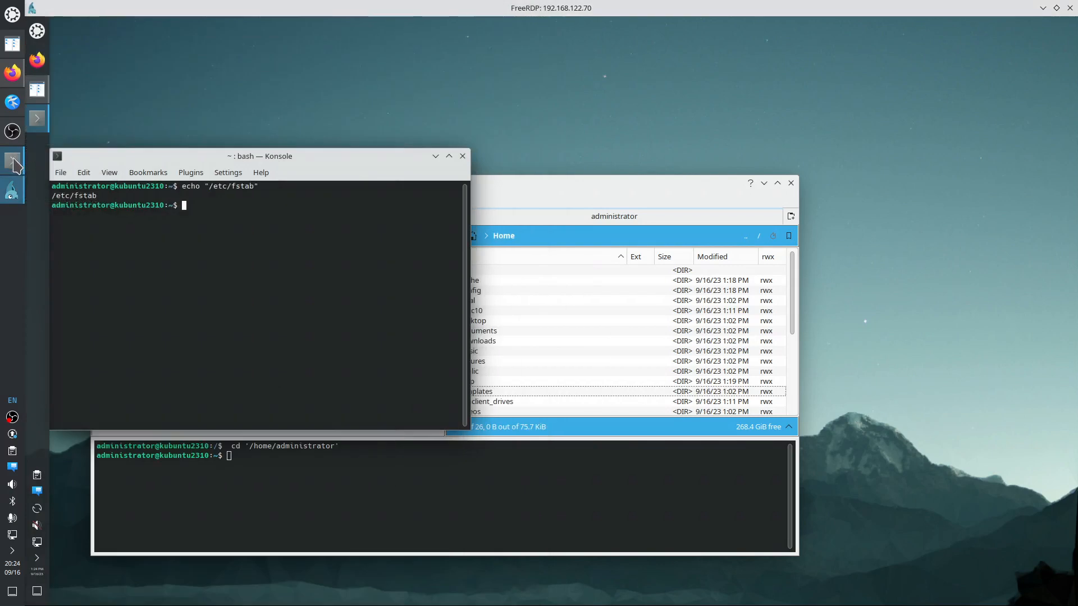
pyautogui.click(16, 165)
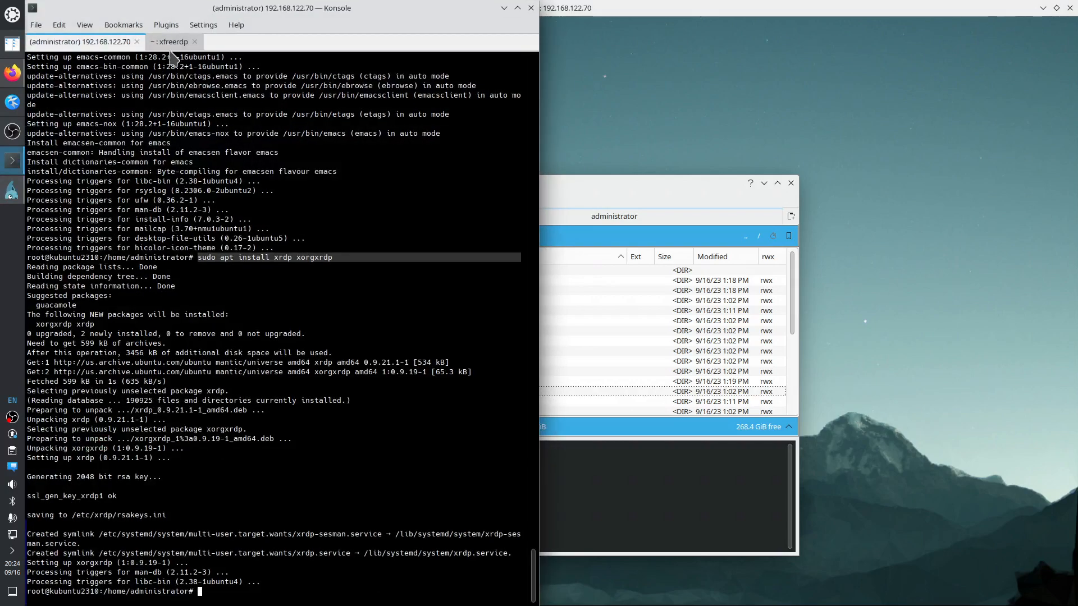
pyautogui.click(176, 45)
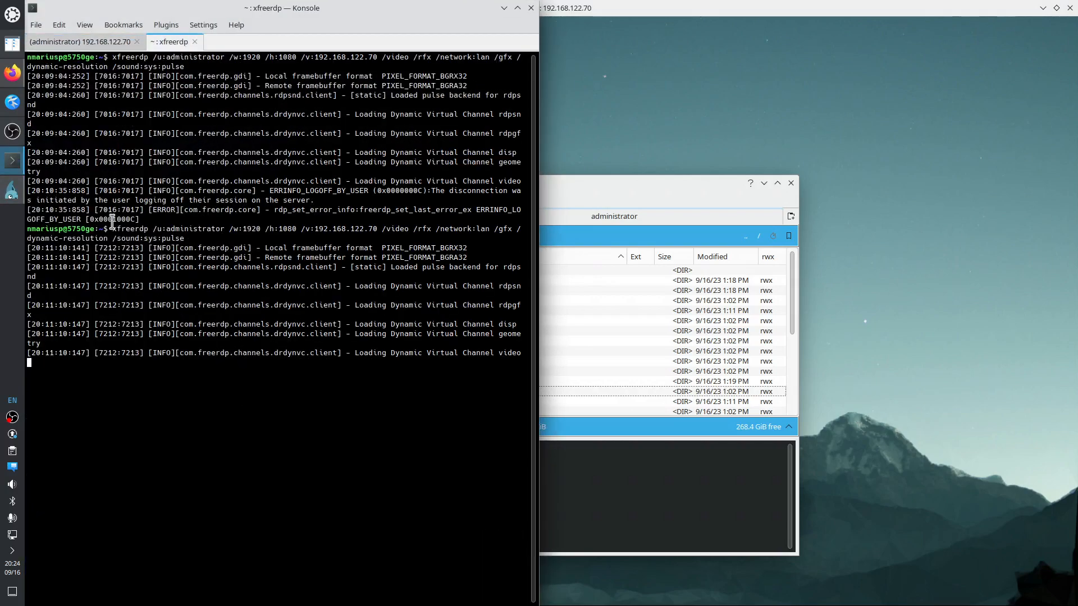
pyautogui.moveTo(112, 228); pyautogui.dragTo(251, 235)
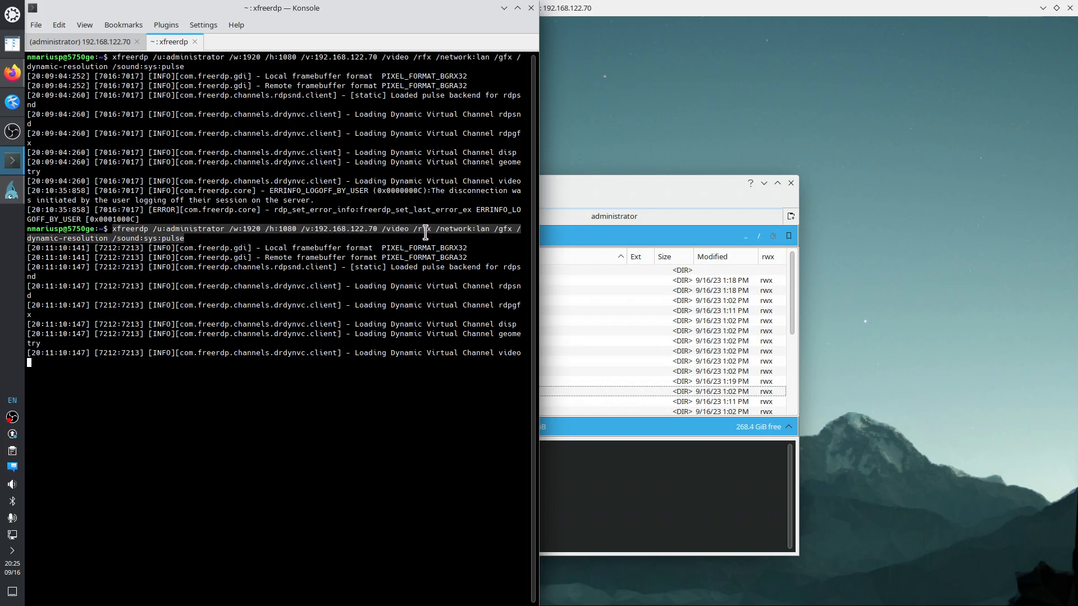
# Highlight the command's /network:lan, /video /rfx, /dynamic-resolution and /sound:sys:pulse options in turn to review them, ending on pulse
pyautogui.moveTo(436, 229); pyautogui.dragTo(490, 226)
pyautogui.moveTo(382, 229); pyautogui.dragTo(430, 231)
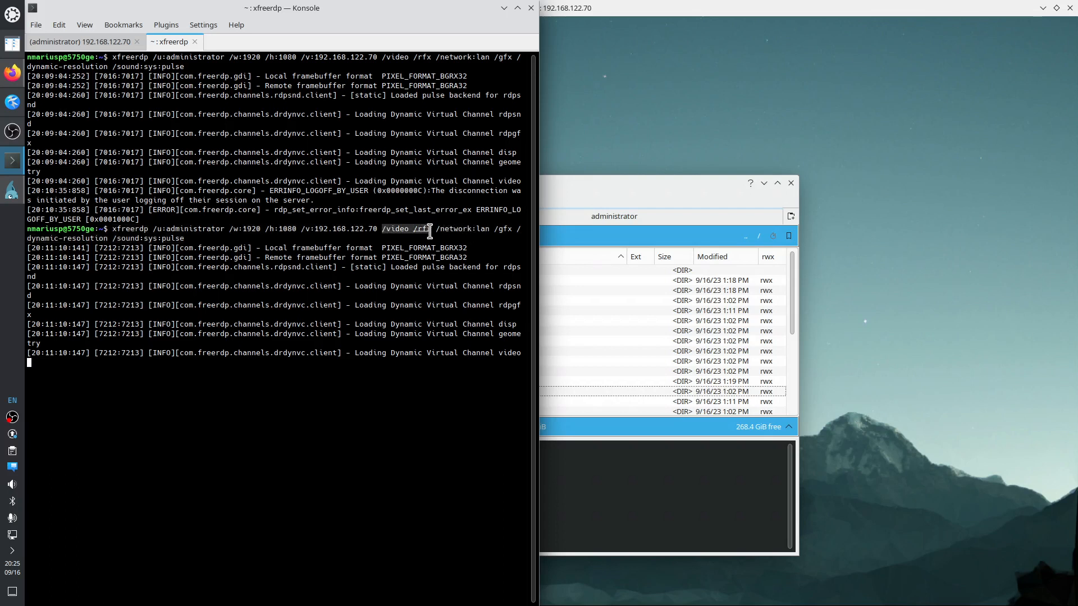
pyautogui.click(496, 227)
pyautogui.moveTo(496, 227); pyautogui.dragTo(56, 239)
pyautogui.doubleClick(29, 239)
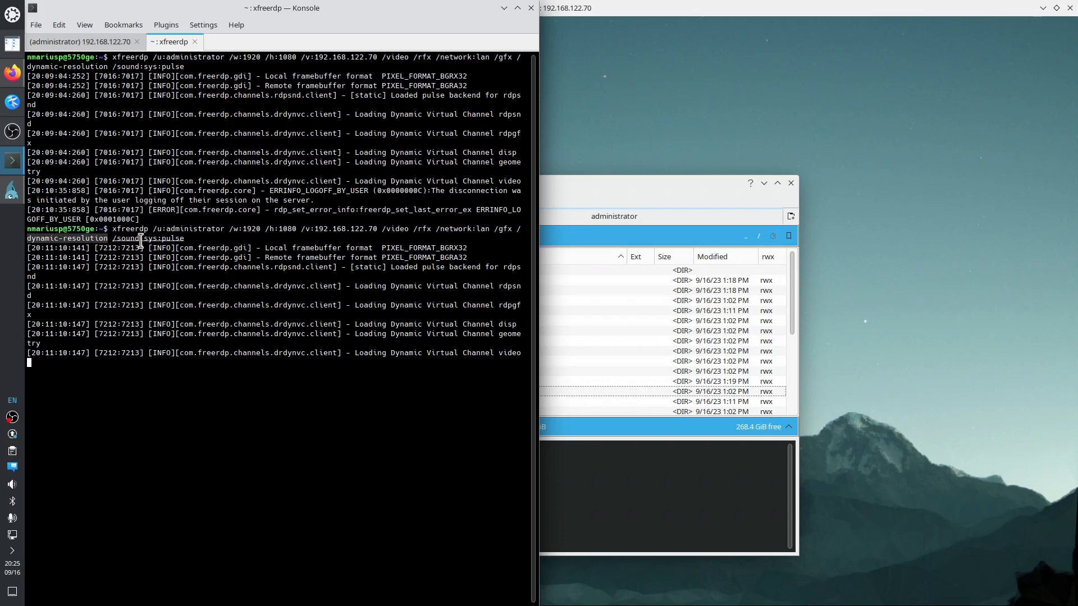
pyautogui.moveTo(185, 238); pyautogui.dragTo(112, 239)
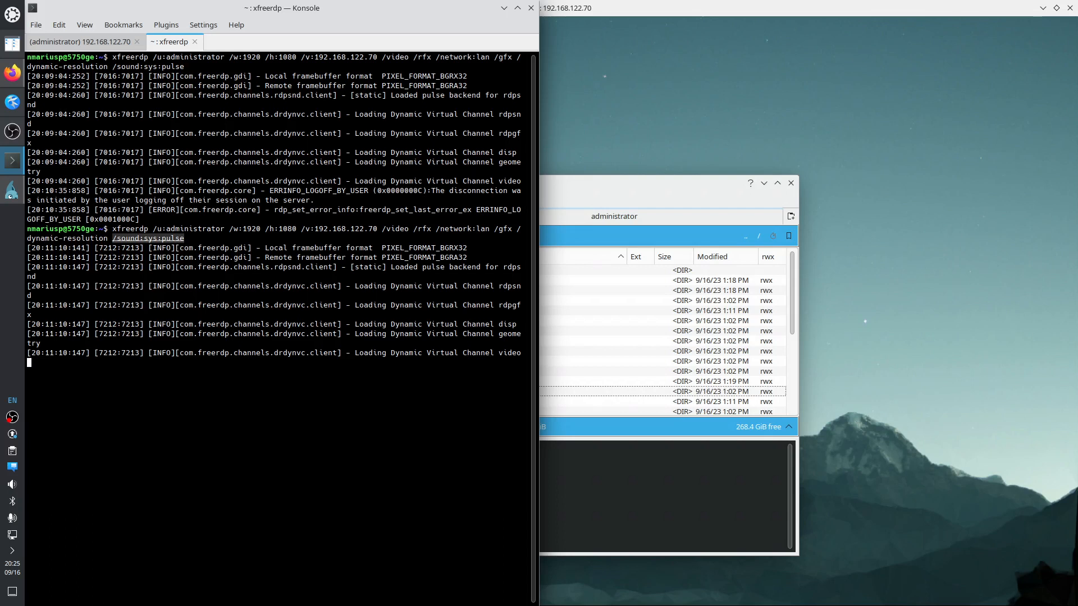
pyautogui.moveTo(186, 238); pyautogui.dragTo(161, 238)
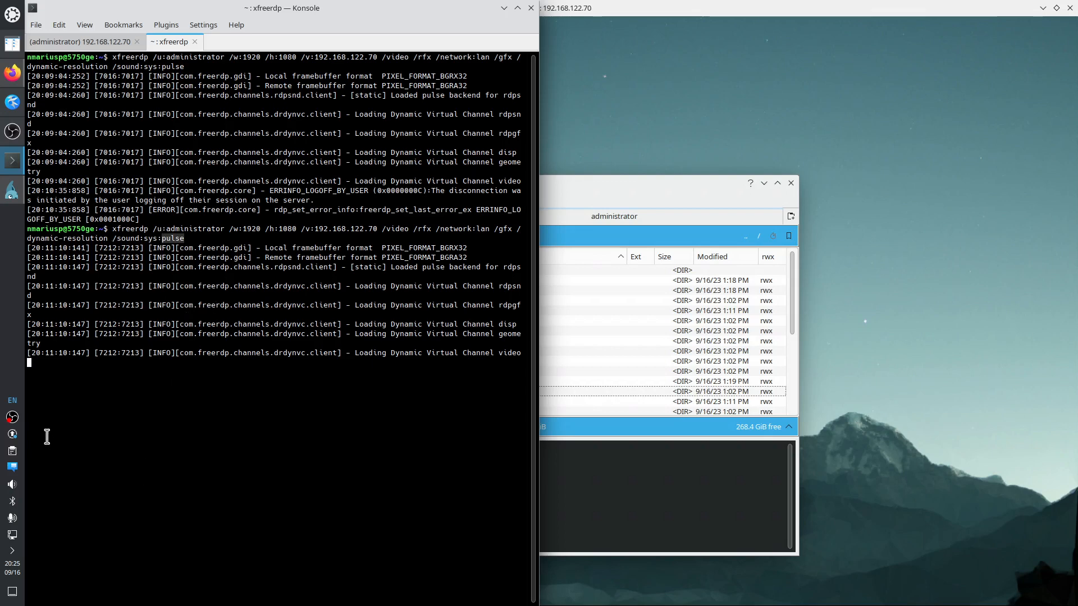
pyautogui.rightClick(11, 417)
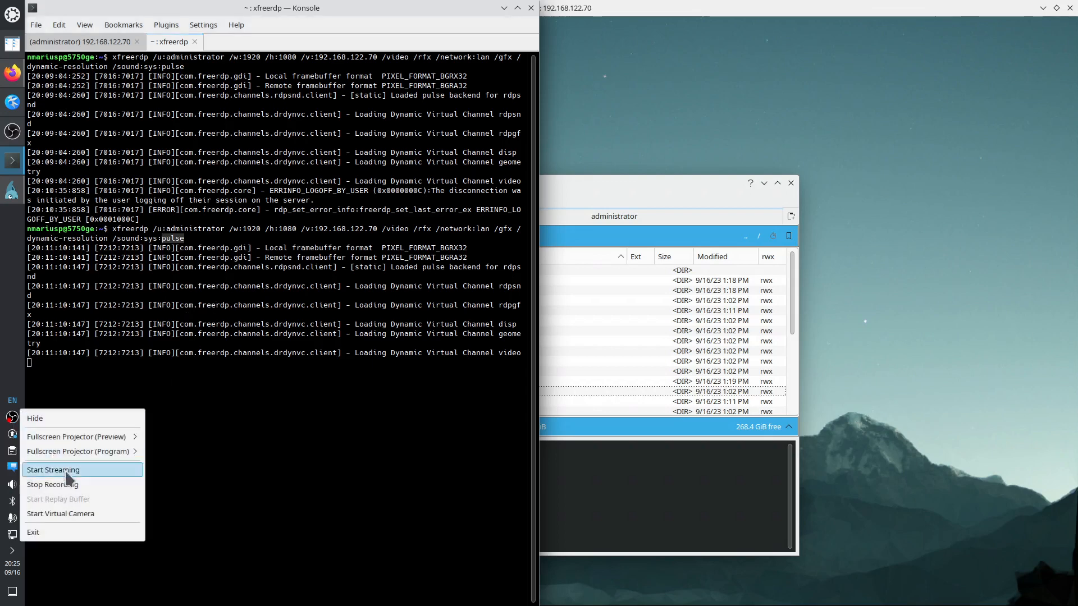